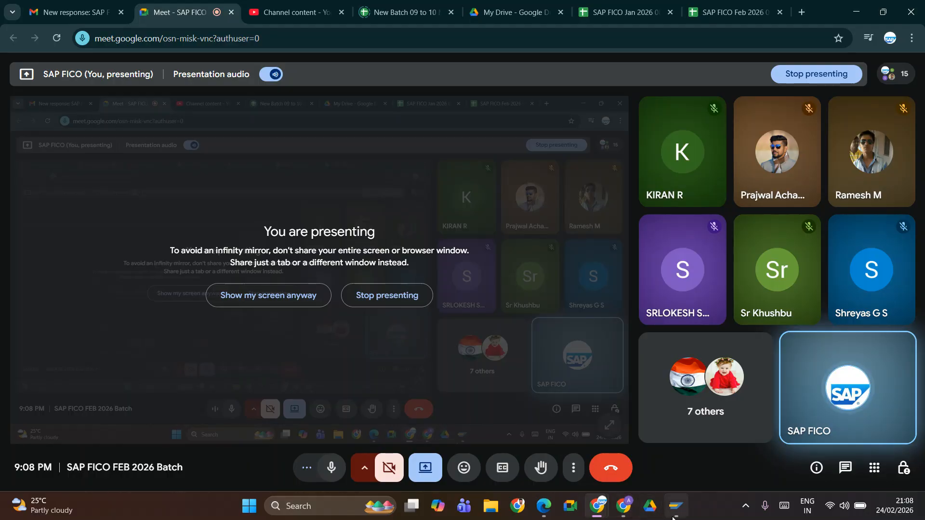
Step: Switch to SAP Logon and log on to the S4HANA2023A system with the user ID and account password
{"action": "left_click", "coordinate": [676, 506]}
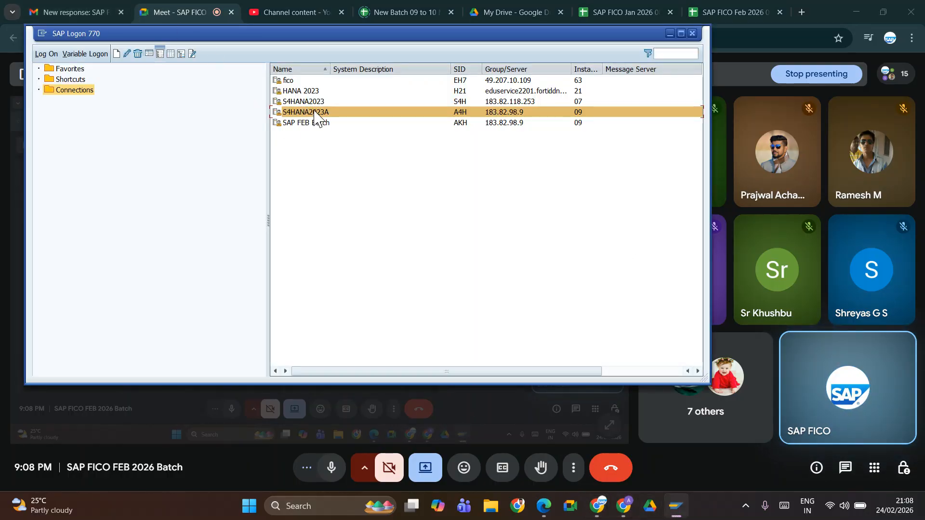
{"action": "double_click", "coordinate": [313, 112]}
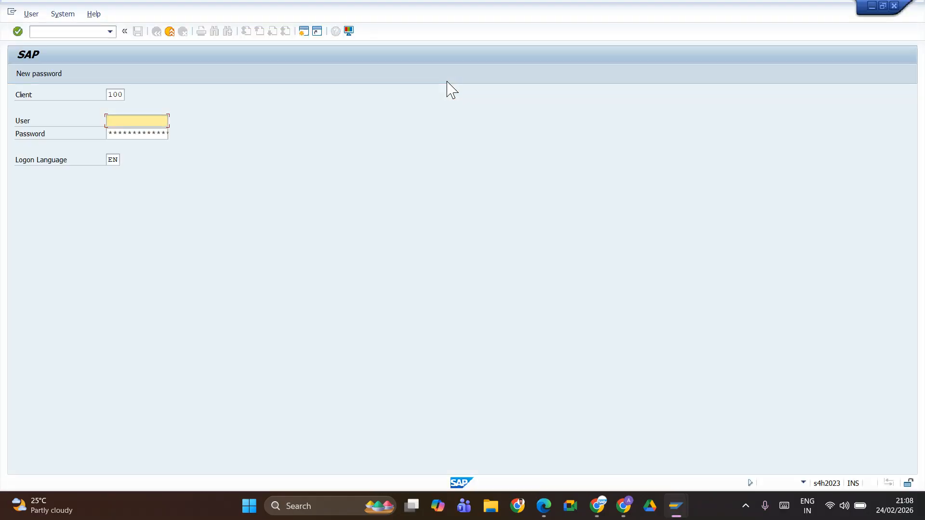
{"action": "key", "text": "Tab"}
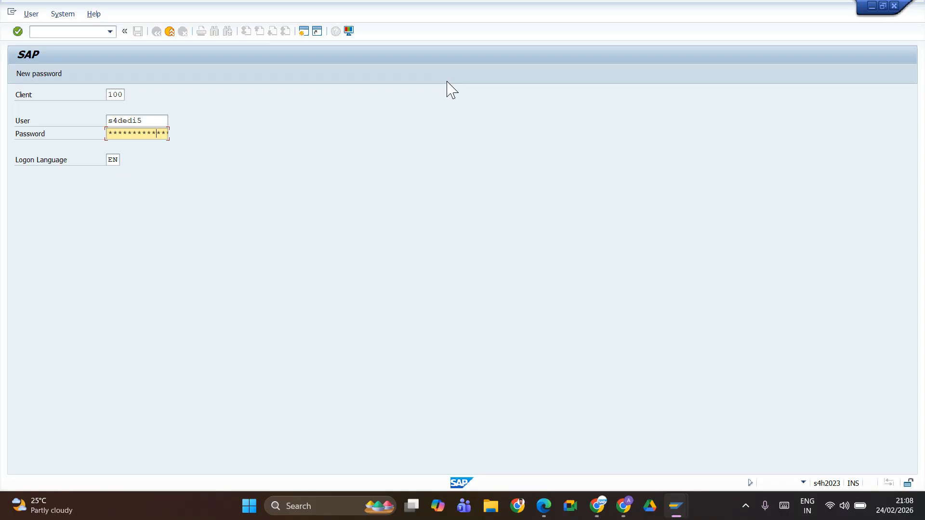
{"action": "key", "text": "Return"}
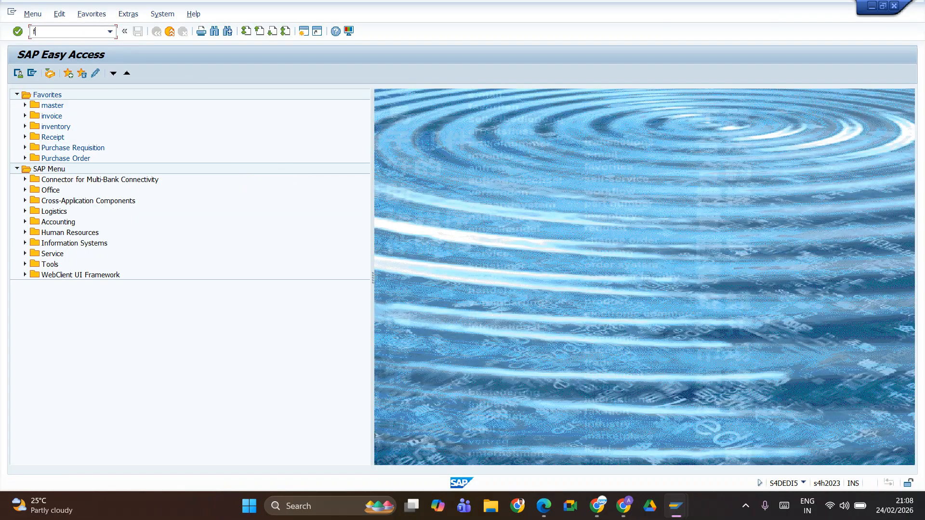
Step: Run transaction FTXP and set the country to IN to maintain India's tax codes
{"action": "type", "text": "ftxp"}
{"action": "key", "text": "Return"}
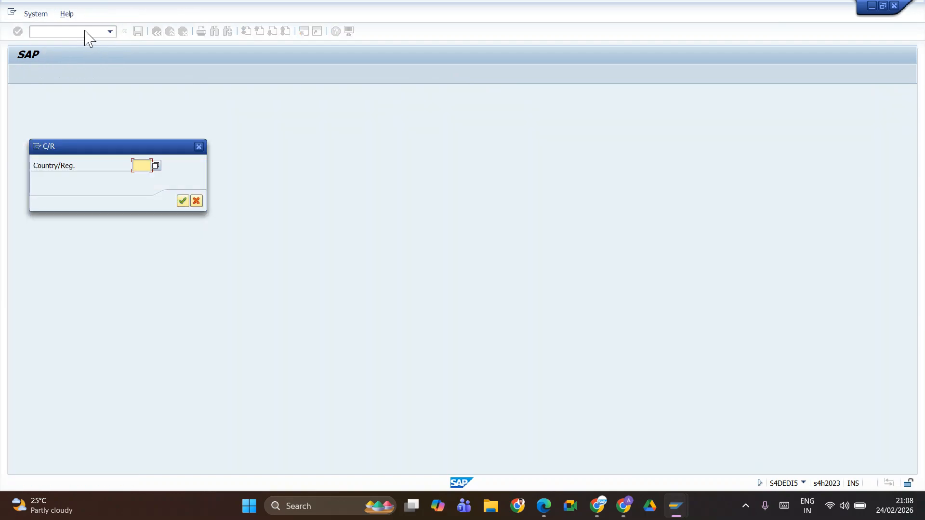
{"action": "type", "text": "IN"}
{"action": "key", "text": "Return"}
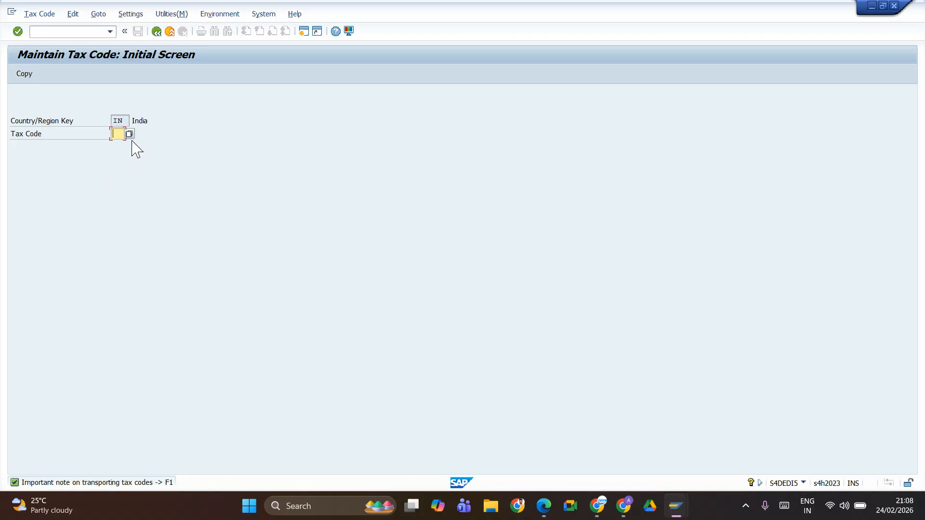
Step: Switch to the SAP FICO Feb 2026 sheet in Google Sheets and look up the first input tax code in B56
{"action": "key", "text": "alt+Tab"}
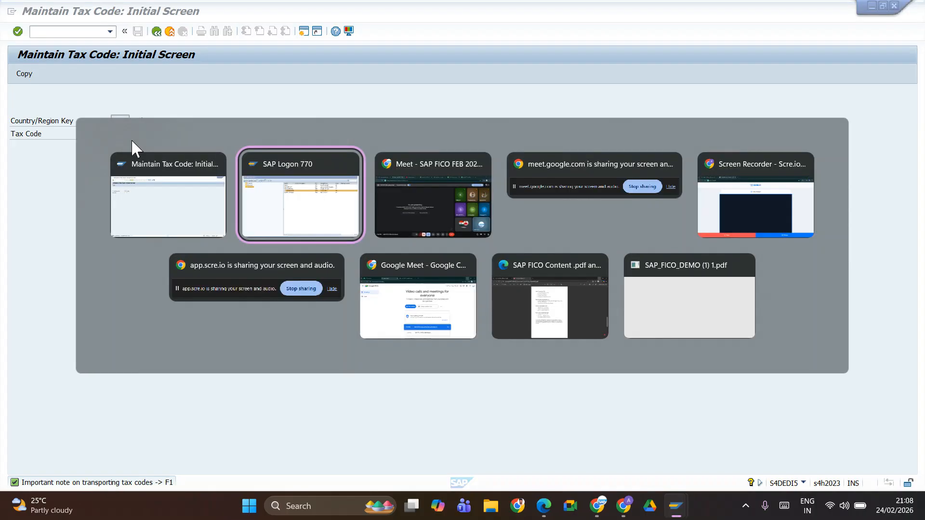
{"action": "key", "text": "alt+Tab"}
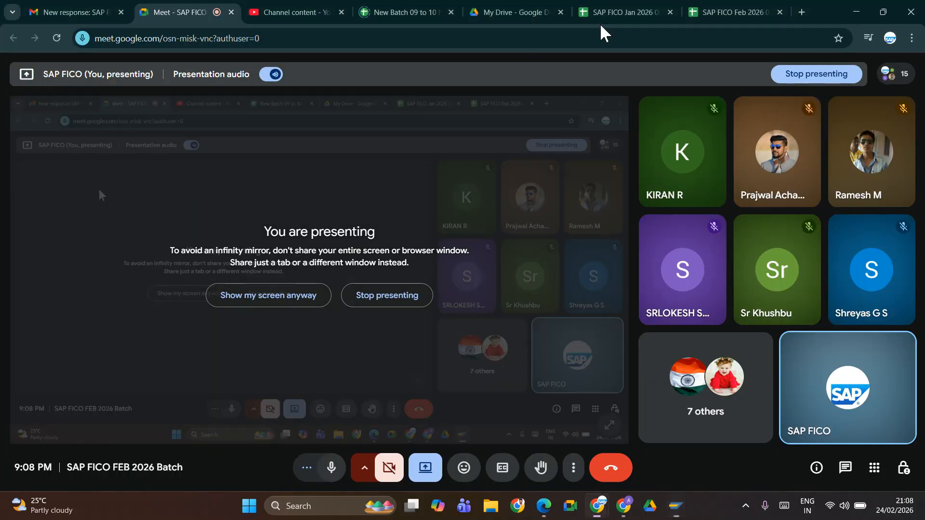
{"action": "left_click", "coordinate": [737, 16]}
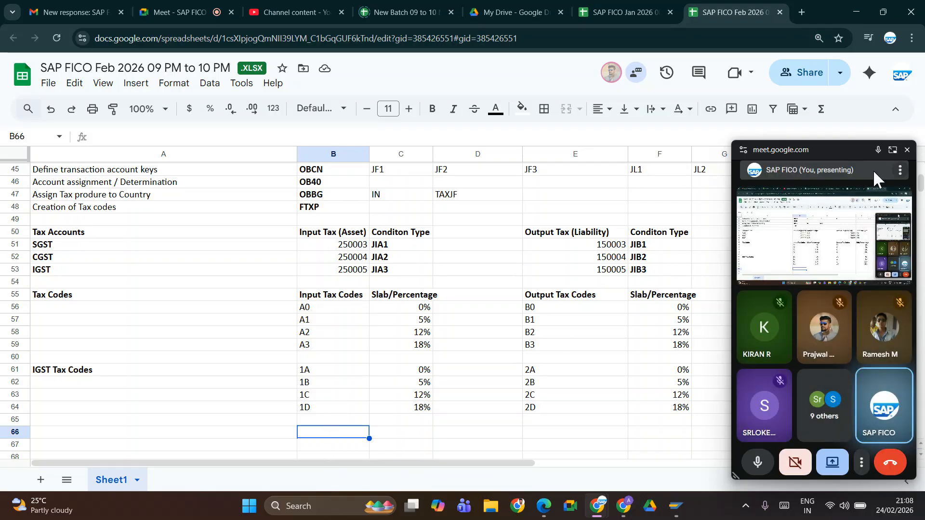
{"action": "left_click", "coordinate": [907, 150]}
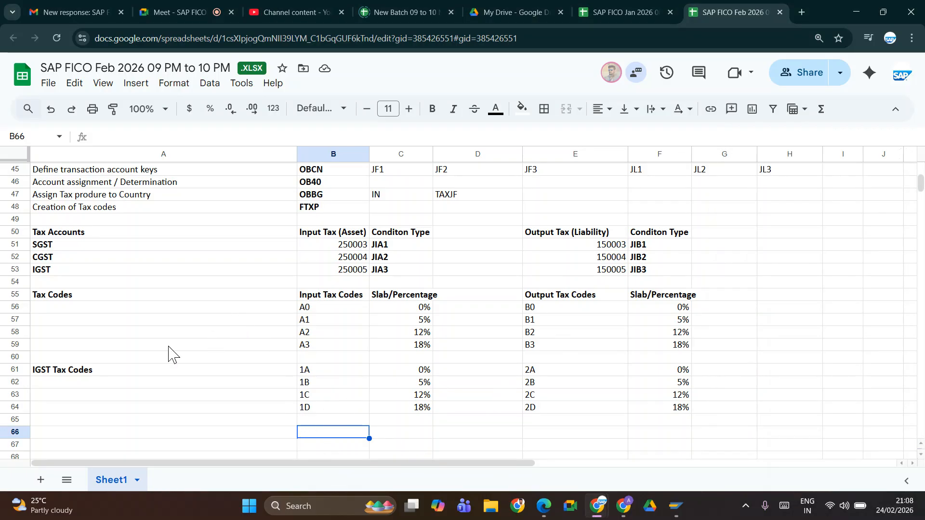
{"action": "left_click", "coordinate": [305, 307]}
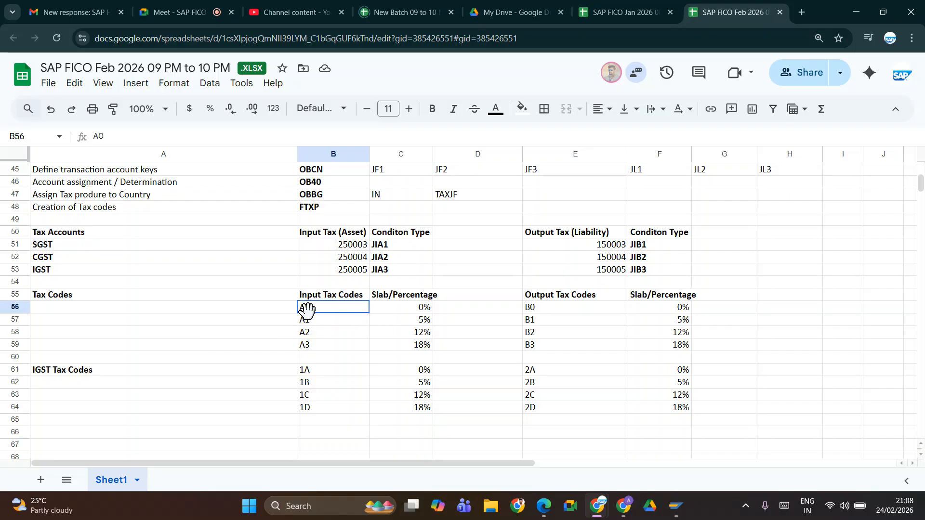
{"action": "key", "text": "alt+Tab"}
{"action": "type", "text": "A"}
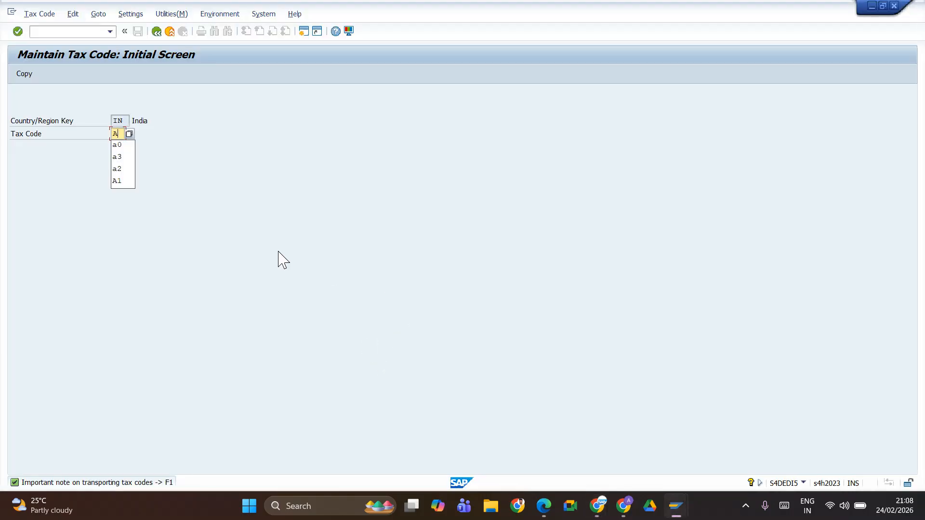
{"action": "type", "text": "0"}
{"action": "key", "text": "Return"}
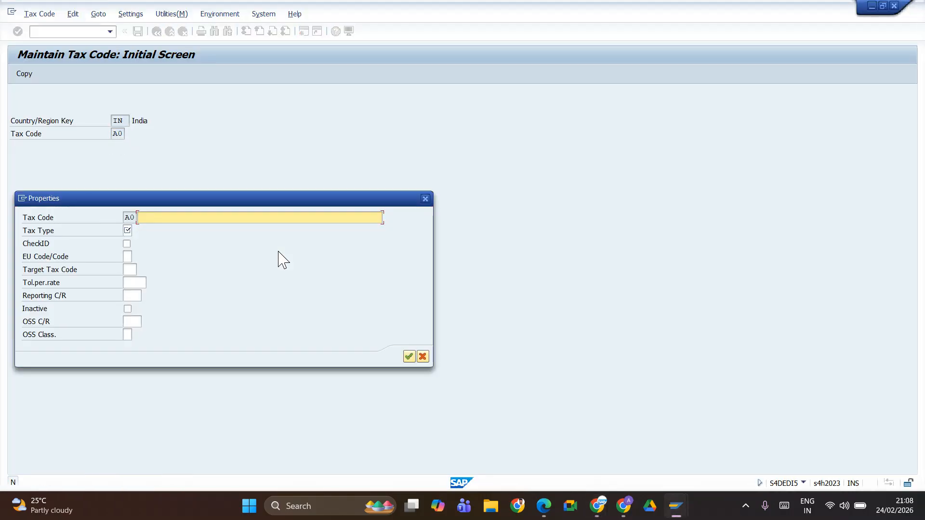
{"action": "left_click", "coordinate": [425, 200]}
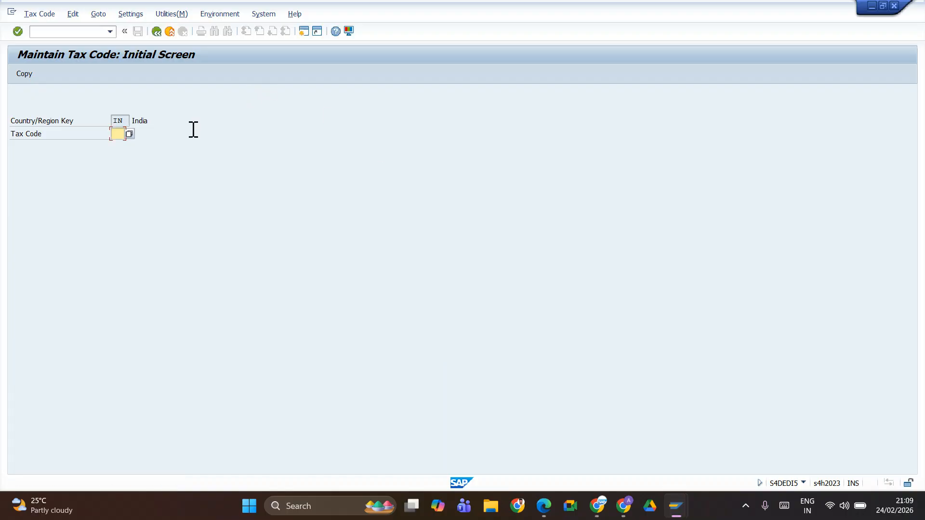
Step: Open the country-to-calculation-procedure assignment (OBBG) in a new session and position the list at country IN
{"action": "left_click", "coordinate": [305, 33]}
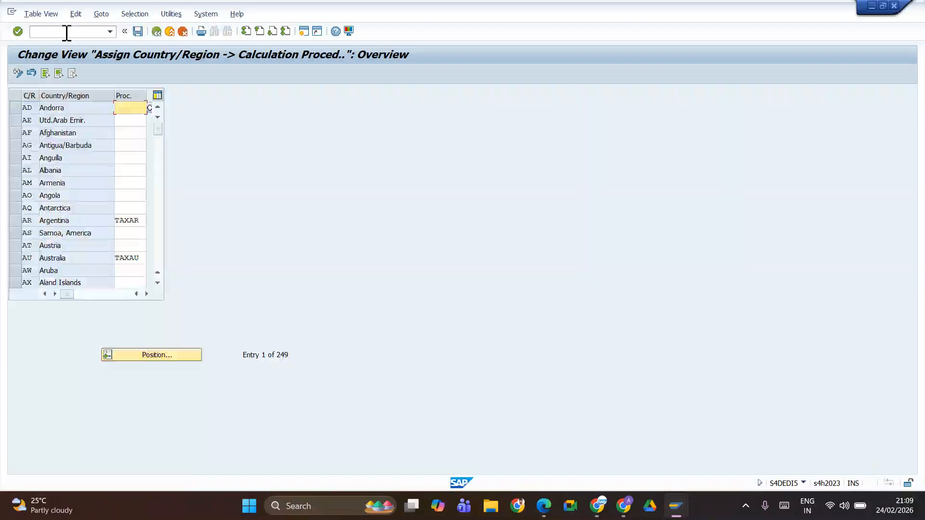
{"action": "left_click", "coordinate": [150, 356]}
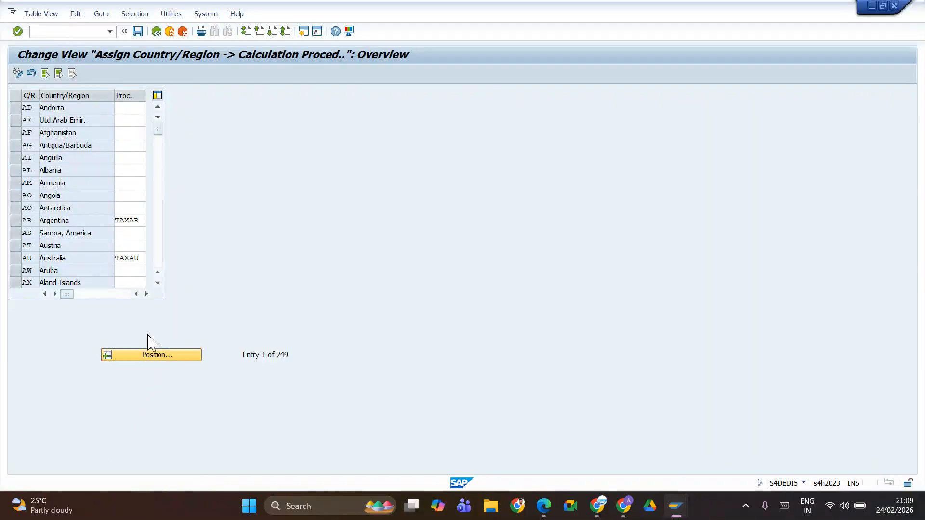
{"action": "type", "text": "IN"}
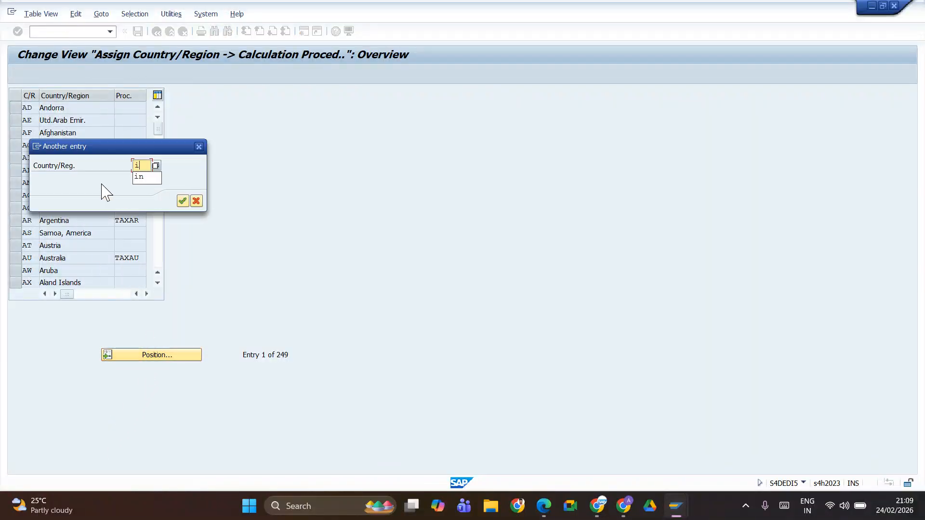
{"action": "key", "text": "Return"}
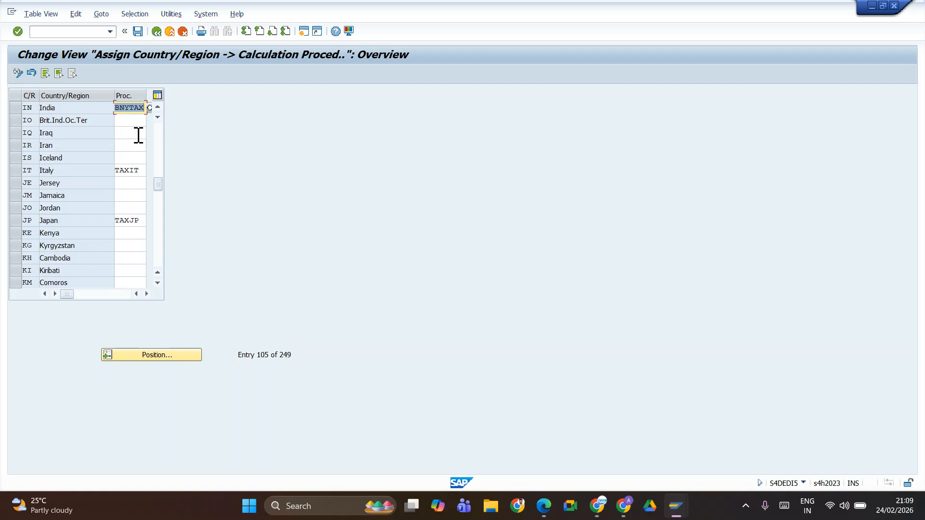
Step: Replace India's tax calculation procedure with TAXJF, the procedure for JIFL
{"action": "key", "text": "Delete"}
{"action": "left_click", "coordinate": [130, 134]}
{"action": "key", "text": "Delete"}
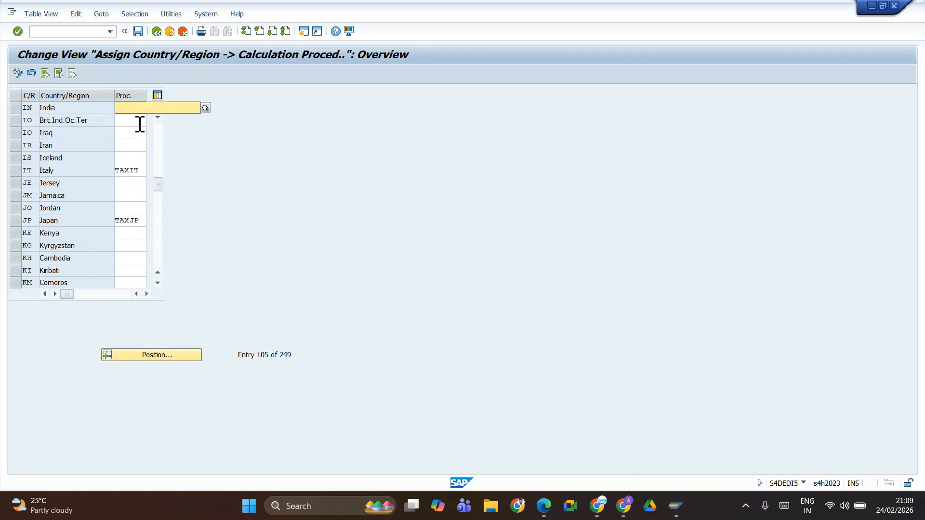
{"action": "type", "text": "j"}
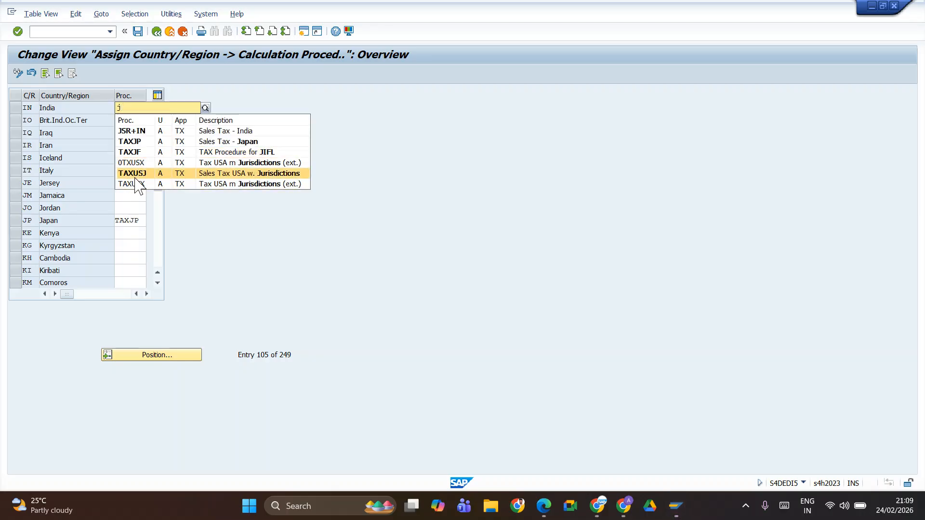
{"action": "left_click", "coordinate": [136, 153]}
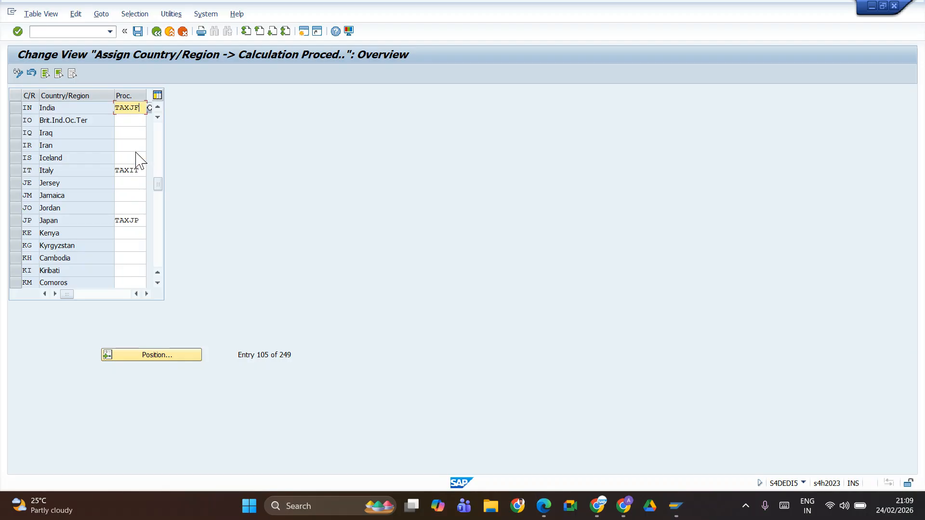
Step: Save the procedure assignment up to the customizing request prompt, and copy the TR number from cell F5 of the Google Sheets notes
{"action": "left_click", "coordinate": [137, 32]}
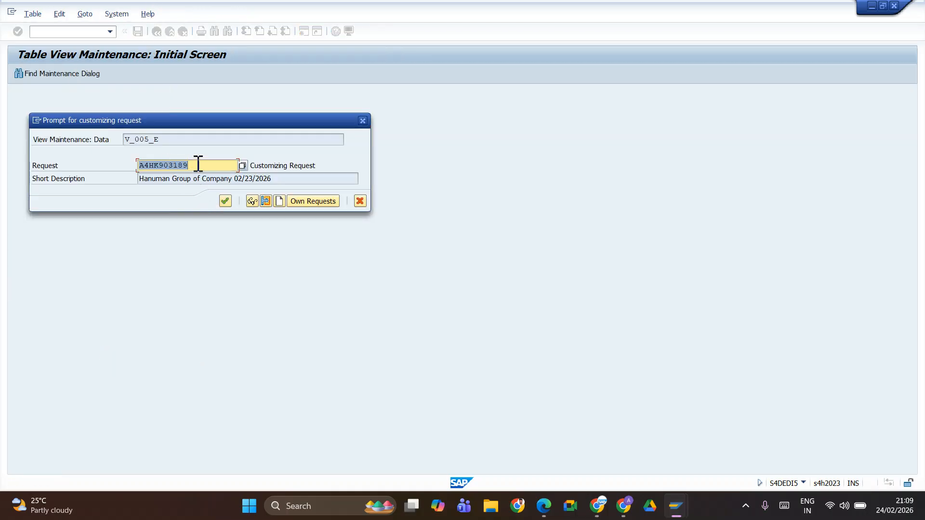
{"action": "key", "text": "BackSpace"}
{"action": "left_click", "coordinate": [193, 187]}
{"action": "key", "text": "alt+Tab"}
{"action": "key", "text": "alt+Tab"}
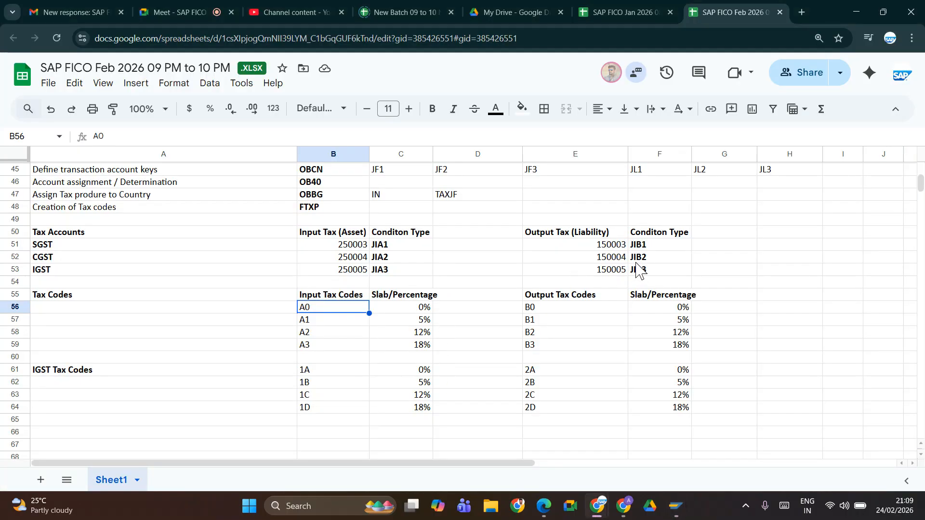
{"action": "scroll", "coordinate": [637, 270], "scroll_direction": "up", "scroll_amount": 10}
{"action": "left_click", "coordinate": [675, 218]}
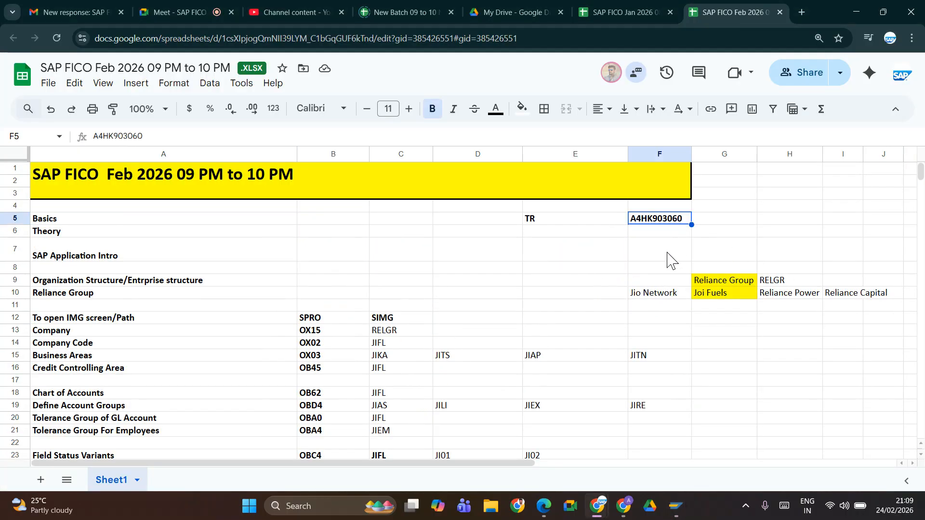
Step: Switch back to SAP, save the assignment under customizing request A4HK903060 and leave the assignment view
{"action": "key", "text": "alt+Tab"}
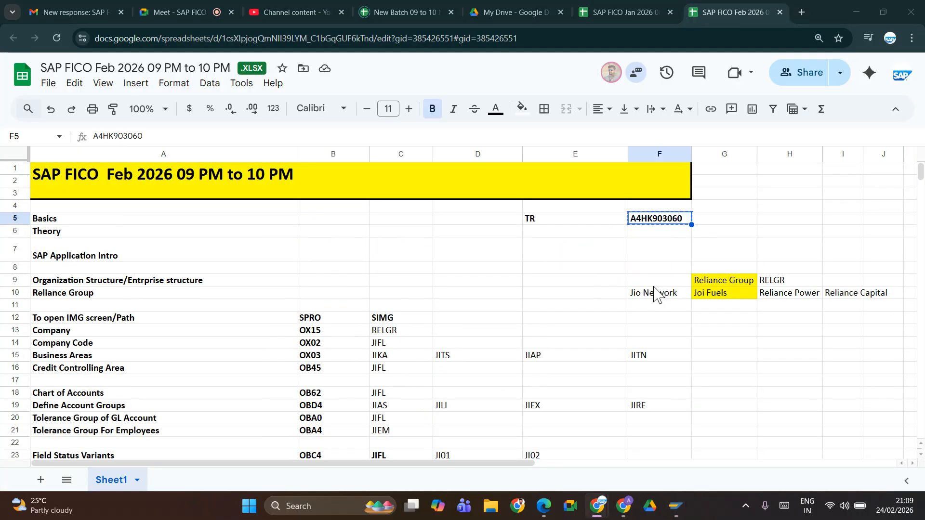
{"action": "key", "text": "ctrl+a"}
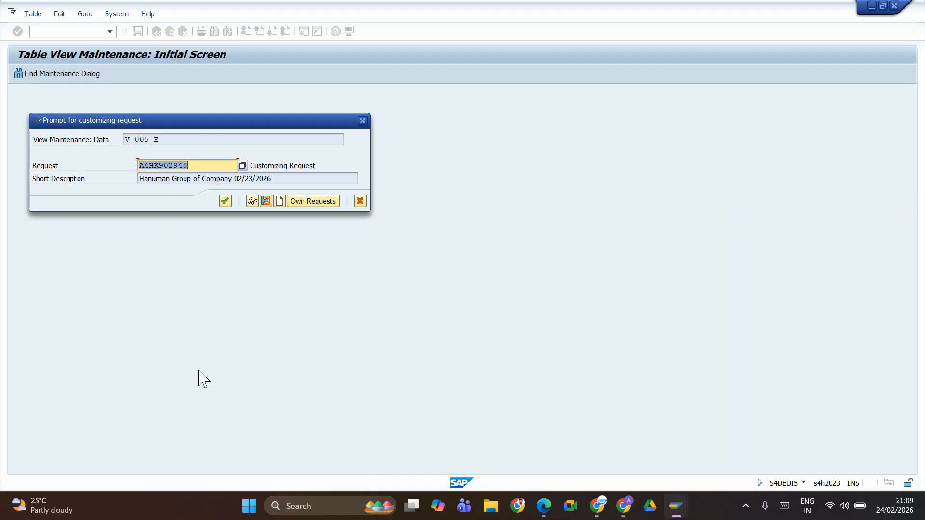
{"action": "type", "text": "A4HK903060"}
{"action": "left_click", "coordinate": [225, 201]}
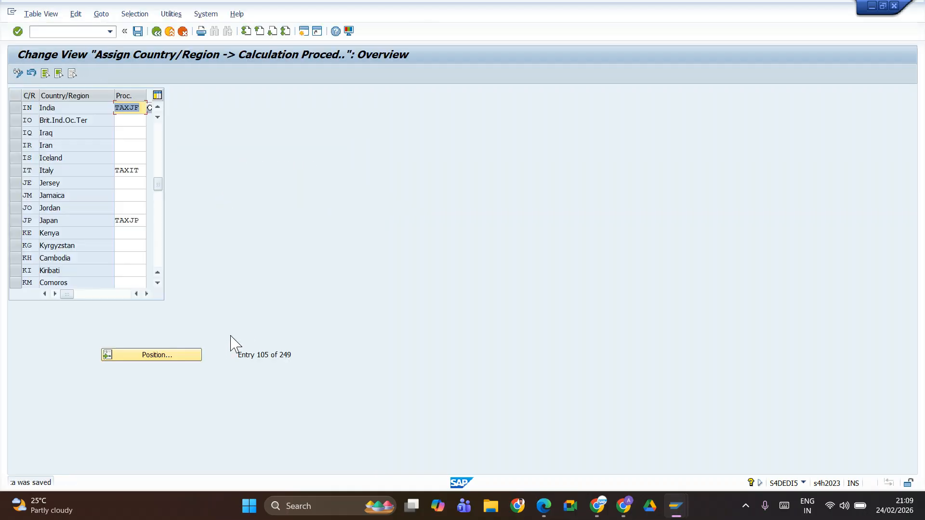
{"action": "left_click", "coordinate": [157, 32]}
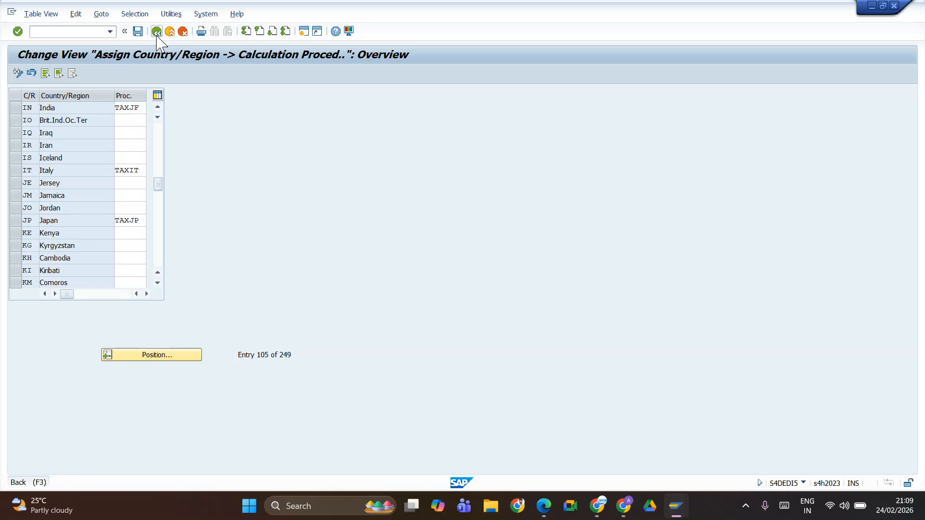
Step: Reopen transaction FTXP from the second session's command history for country IN
{"action": "key", "text": "alt+Tab"}
{"action": "key", "text": "alt+shift+Tab"}
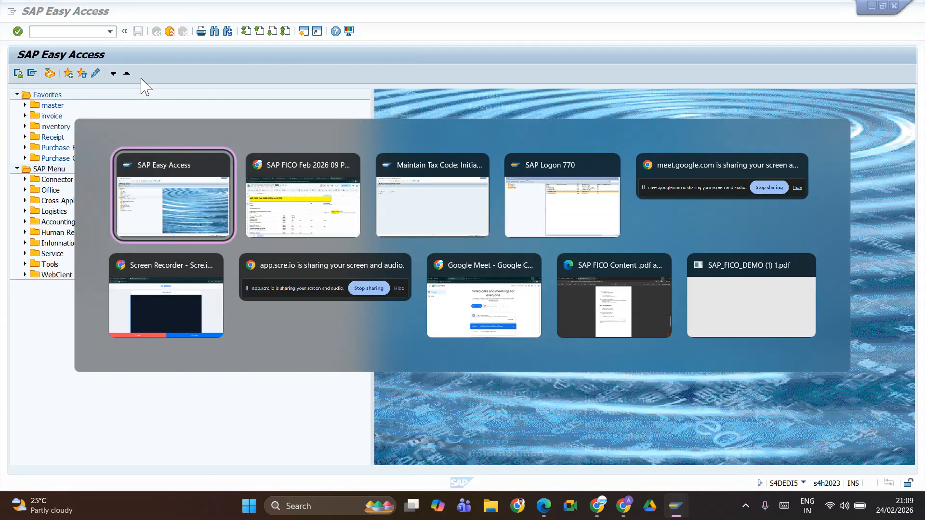
{"action": "left_click", "coordinate": [111, 31]}
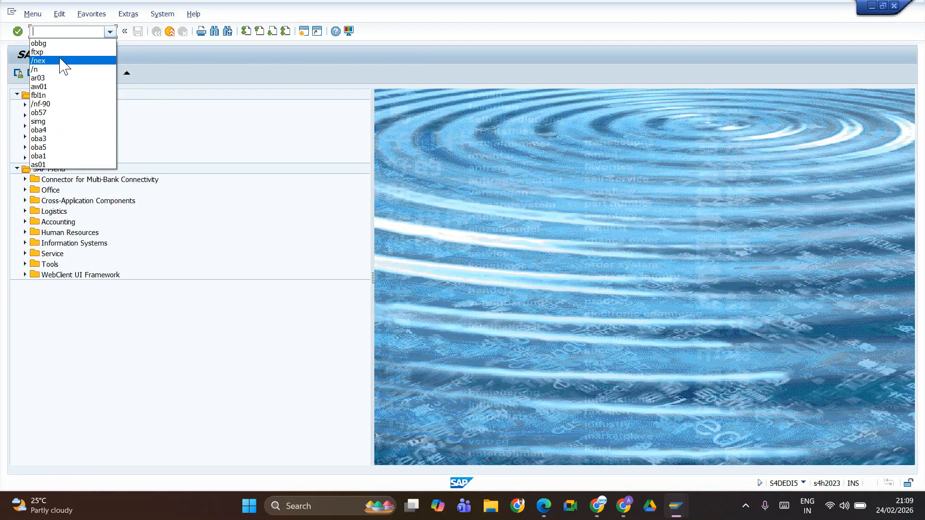
{"action": "left_click", "coordinate": [61, 52]}
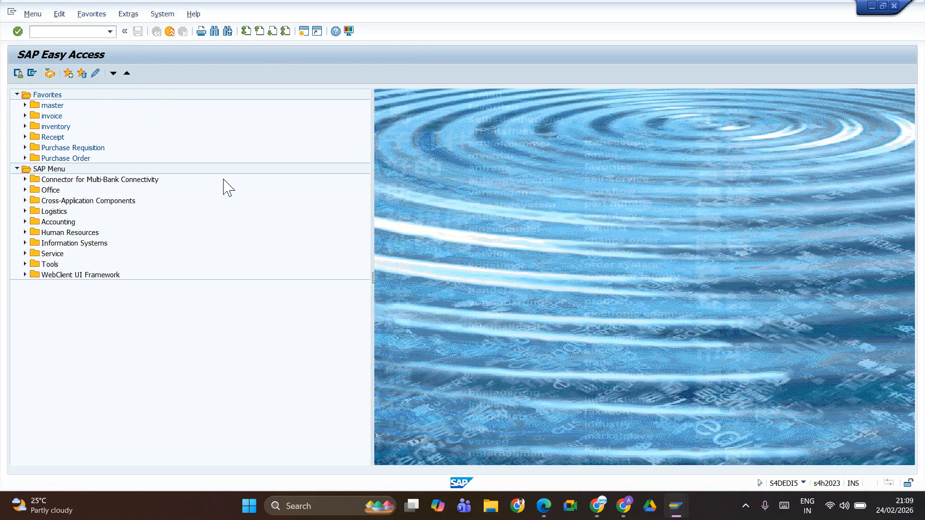
{"action": "type", "text": "in"}
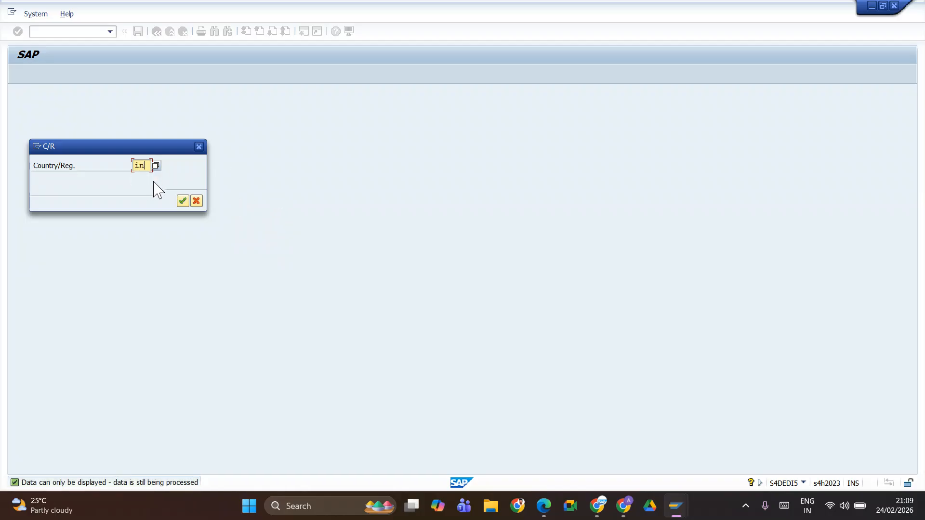
{"action": "key", "text": "Return"}
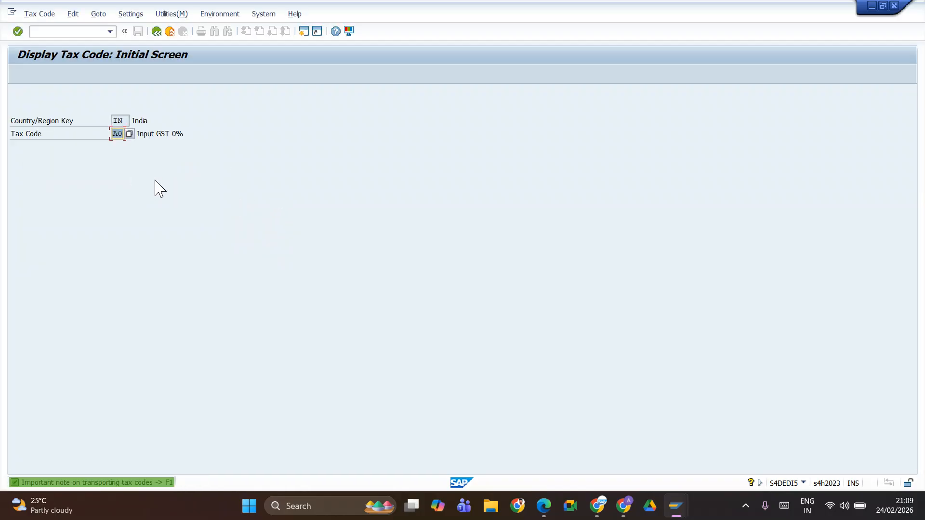
Step: Display the tax rates of tax code A0 for India
{"action": "type", "text": "\\"}
{"action": "key", "text": "Return"}
{"action": "key", "text": "BackSpace"}
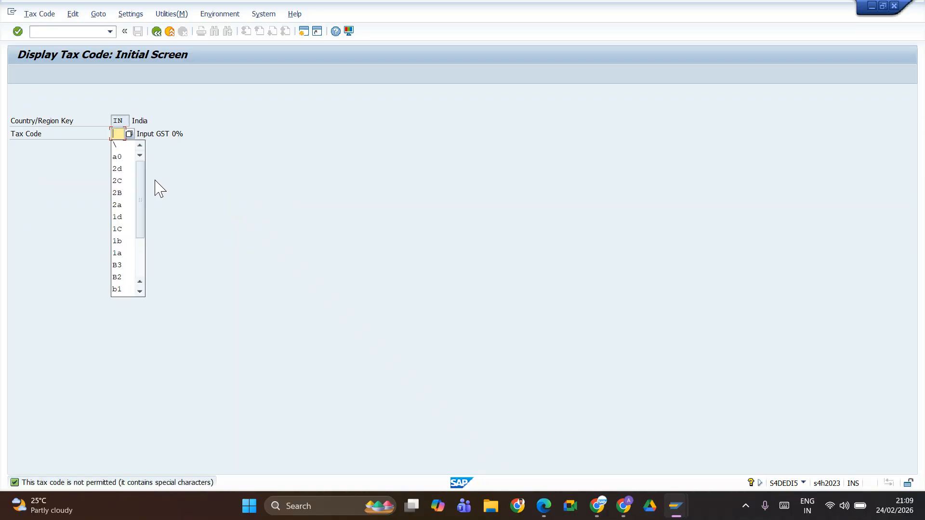
{"action": "key", "text": "Down"}
{"action": "key", "text": "Return"}
{"action": "key", "text": "Return"}
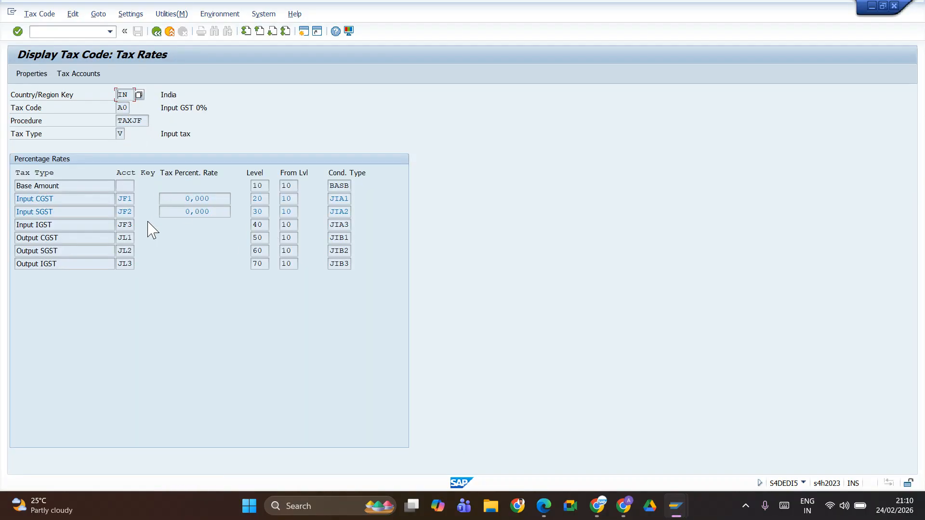
Step: Open the tax accounts of input tax code A0, up to the chart of accounts prompt
{"action": "left_click", "coordinate": [69, 73]}
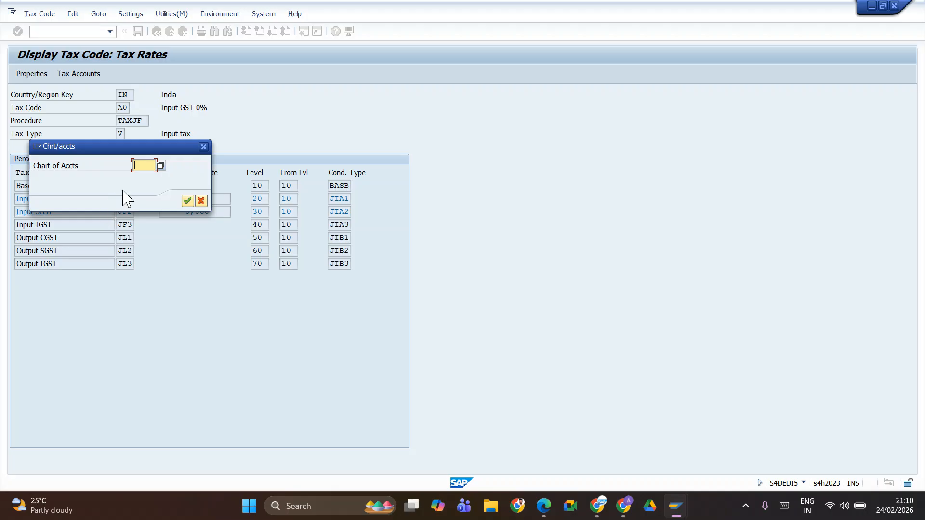
Step: Try to use JF1 from the entry history as the chart of accounts and dismiss the message
{"action": "key", "text": "Down"}
{"action": "key", "text": "Down"}
{"action": "key", "text": "Down"}
{"action": "key", "text": "Down"}
{"action": "key", "text": "Down"}
{"action": "key", "text": "Down"}
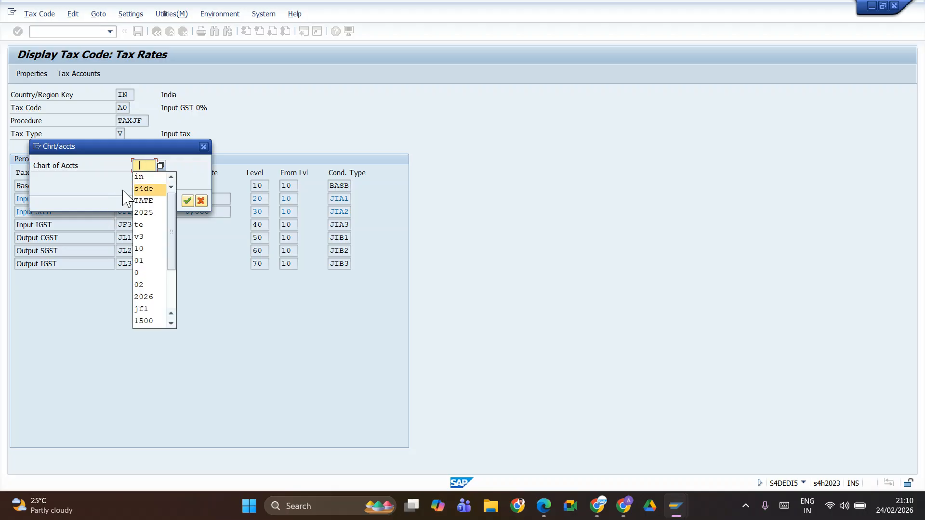
{"action": "key", "text": "Down"}
{"action": "key", "text": "Down"}
{"action": "key", "text": "Down"}
{"action": "key", "text": "Down"}
{"action": "key", "text": "Down"}
{"action": "key", "text": "Down"}
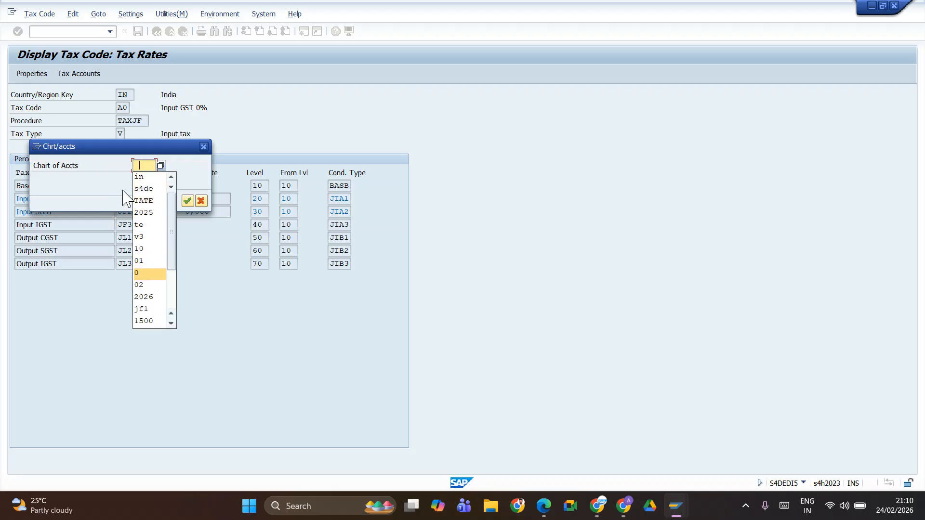
{"action": "key", "text": "Return"}
{"action": "key", "text": "Return"}
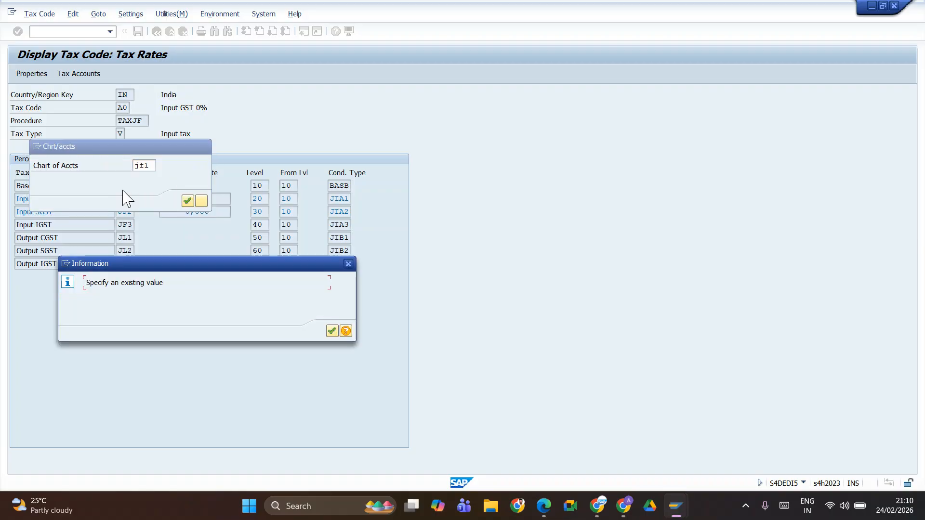
{"action": "left_click", "coordinate": [332, 332]}
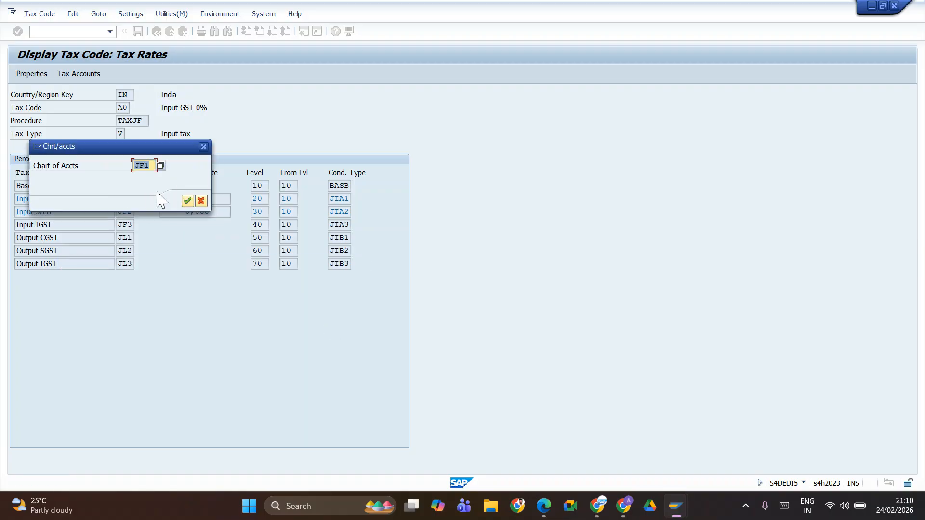
Step: Display the G/L accounts of tax code A0 for chart of accounts JIFL
{"action": "type", "text": "jifl"}
{"action": "key", "text": "Return"}
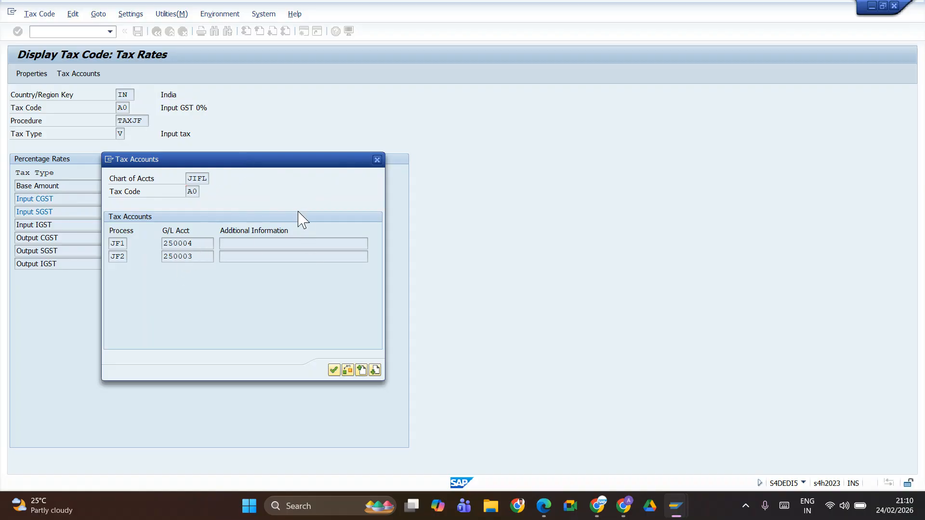
Step: Open the tax account determination transaction OB40 in the other SAP session
{"action": "key", "text": "Escape"}
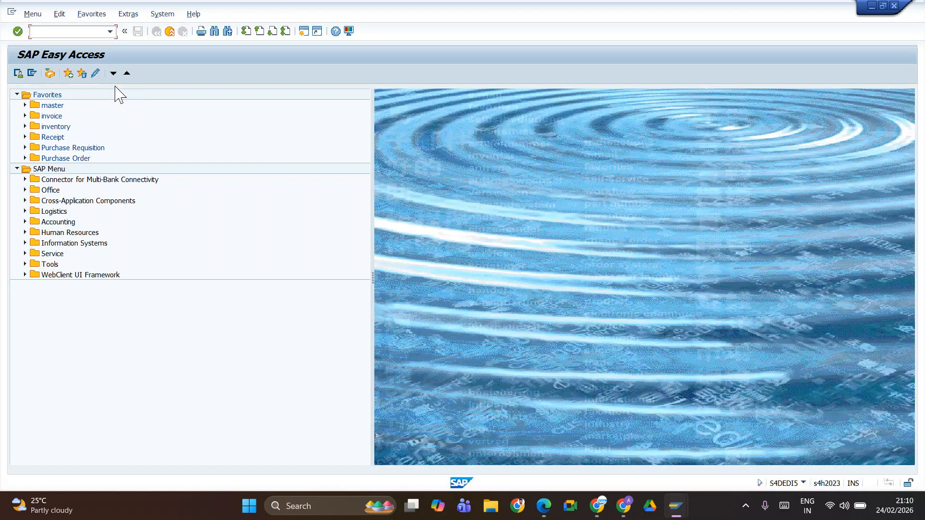
{"action": "type", "text": "ob40"}
{"action": "key", "text": "Return"}
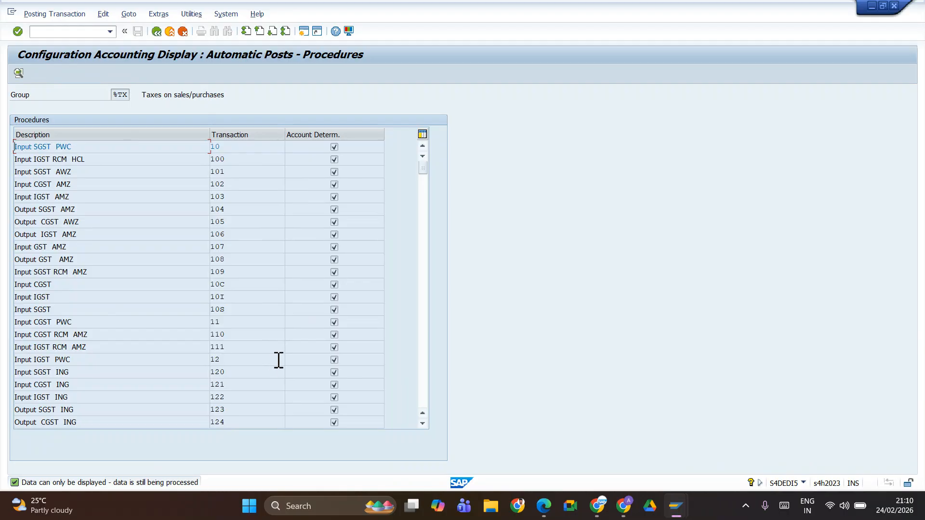
Step: Return to the tax code session and move the Tax Accounts dialog clear of the percentage rates table
{"action": "key", "text": "alt+Tab"}
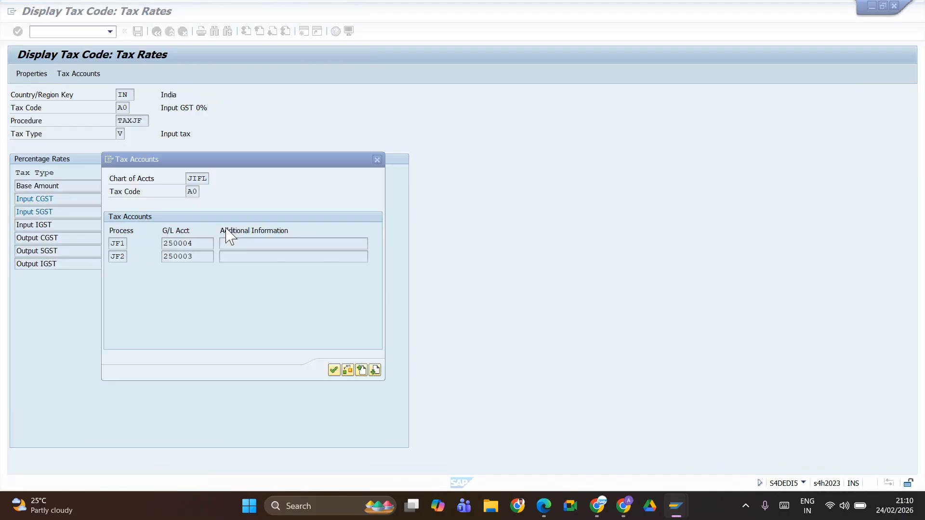
{"action": "left_click_drag", "start_coordinate": [258, 159], "coordinate": [467, 107]}
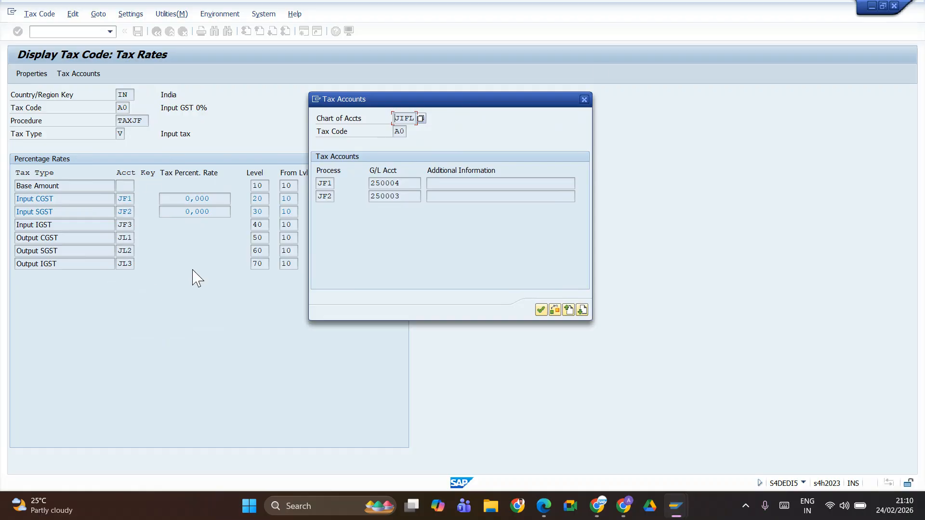
{"action": "left_click_drag", "start_coordinate": [492, 99], "coordinate": [566, 107]}
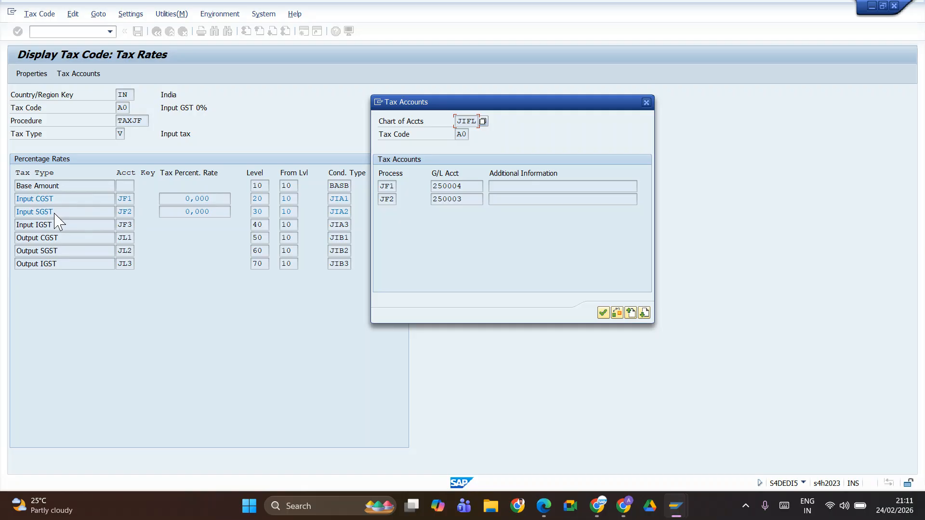
Step: Switch to the OB40 session and find the Input CGST procedure with transaction key JF1 in the procedures list
{"action": "key", "text": "alt+Tab"}
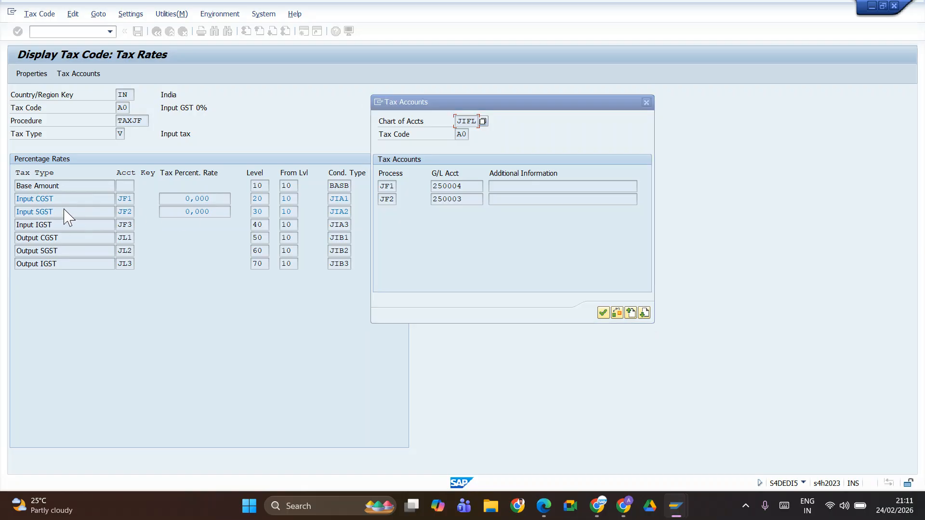
{"action": "key", "text": "alt+shift+Tab"}
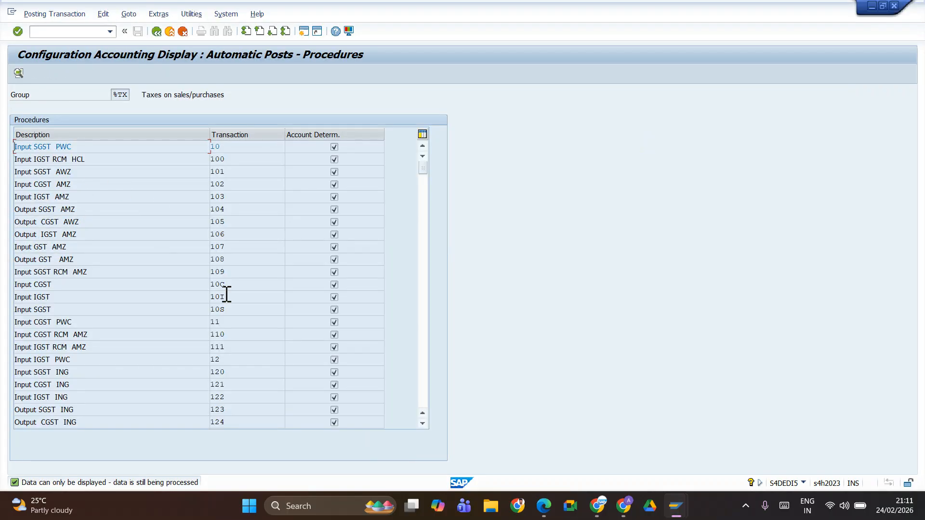
{"action": "scroll", "coordinate": [224, 286], "scroll_direction": "down", "scroll_amount": 20}
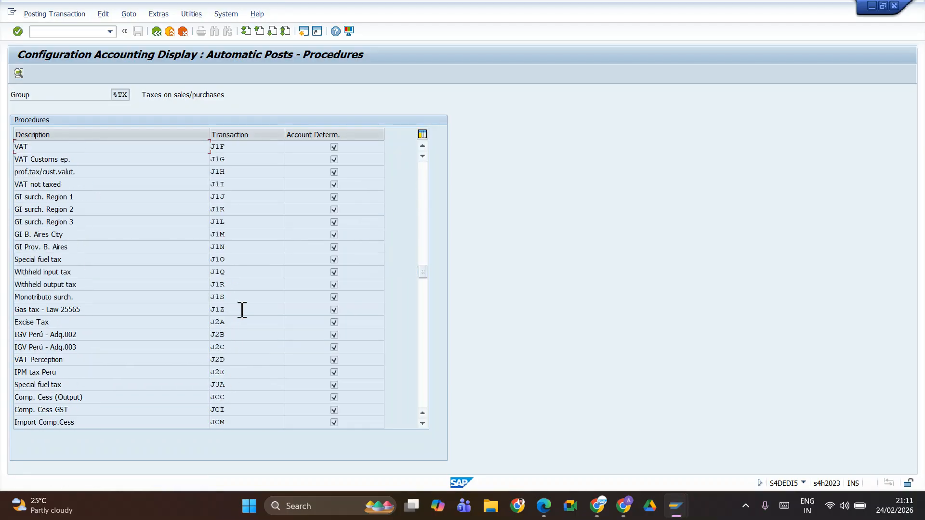
{"action": "scroll", "coordinate": [239, 327], "scroll_direction": "down", "scroll_amount": 4}
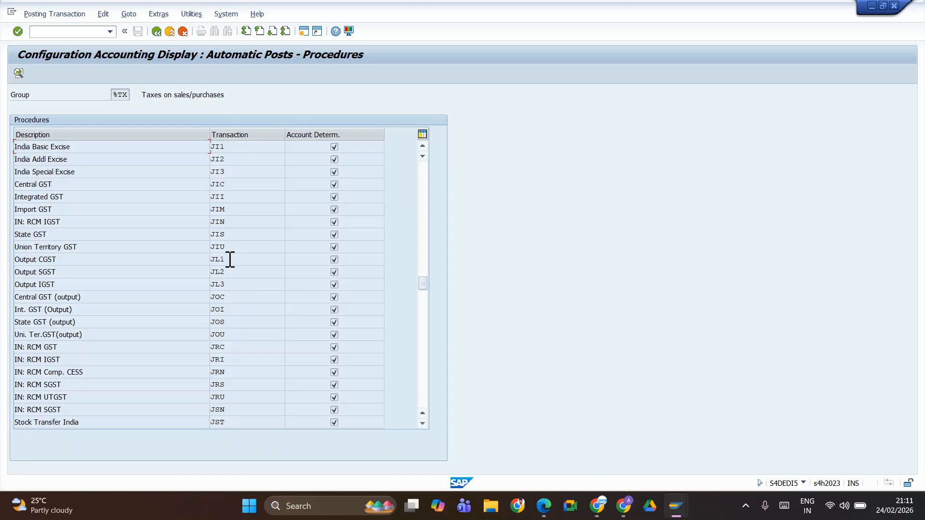
{"action": "scroll", "coordinate": [236, 235], "scroll_direction": "up", "scroll_amount": 8}
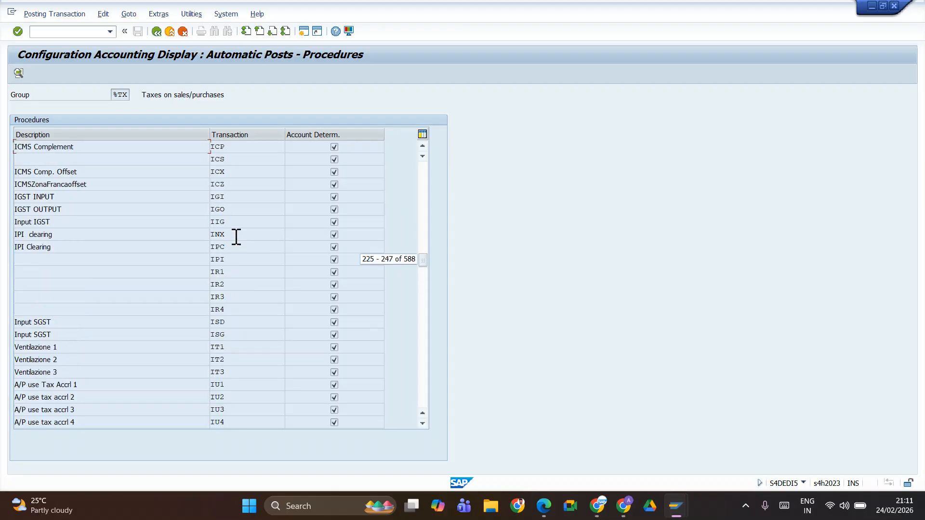
{"action": "left_click", "coordinate": [422, 424]}
{"action": "left_click", "coordinate": [423, 424]}
{"action": "left_click", "coordinate": [422, 424]}
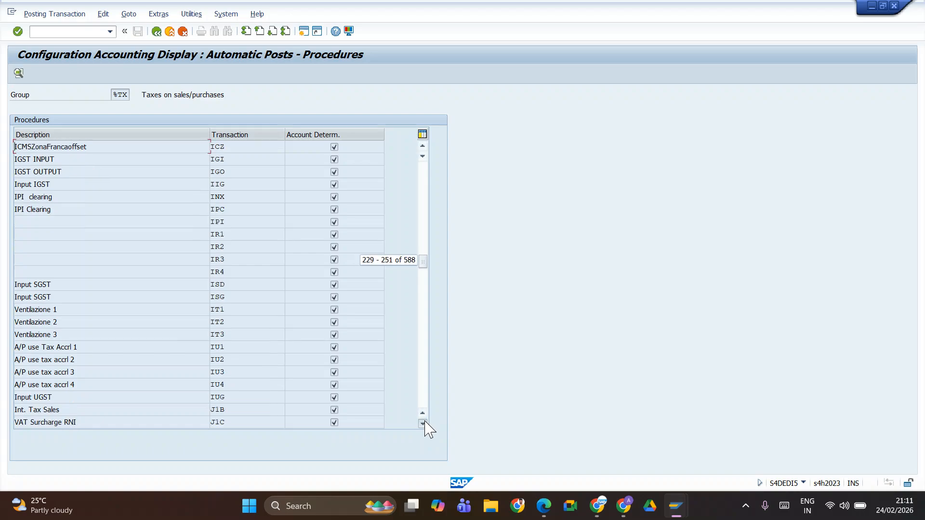
{"action": "left_click", "coordinate": [423, 423]}
{"action": "left_click", "coordinate": [422, 424]}
{"action": "left_click", "coordinate": [422, 424]}
{"action": "left_click", "coordinate": [422, 423]}
{"action": "left_click", "coordinate": [423, 423]}
{"action": "left_click", "coordinate": [422, 424]}
{"action": "left_click", "coordinate": [422, 424]}
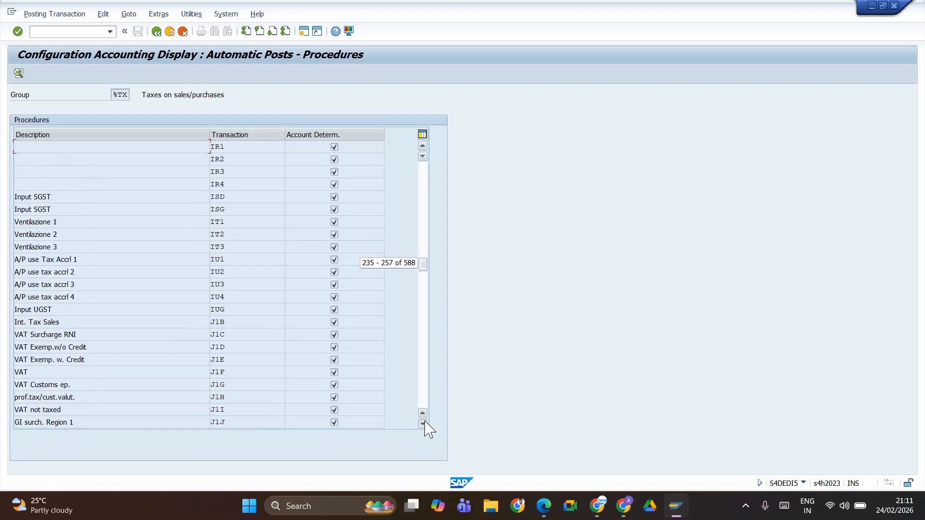
{"action": "left_click", "coordinate": [423, 424]}
{"action": "left_click", "coordinate": [422, 423]}
{"action": "left_click", "coordinate": [422, 424]}
{"action": "scroll", "coordinate": [247, 381], "scroll_direction": "down", "scroll_amount": 19}
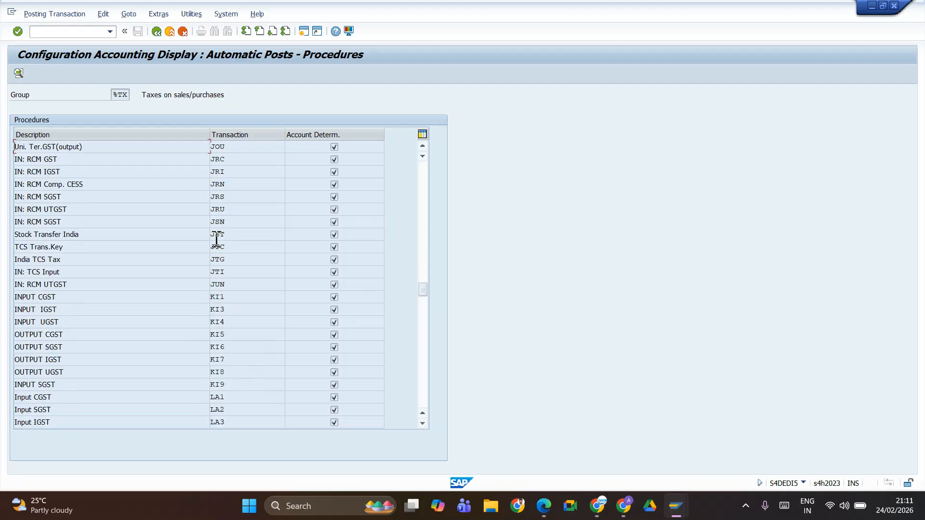
{"action": "left_click", "coordinate": [423, 146]}
{"action": "left_click", "coordinate": [423, 147]}
{"action": "left_click", "coordinate": [423, 146]}
{"action": "left_click", "coordinate": [423, 147]}
{"action": "left_click", "coordinate": [422, 146]}
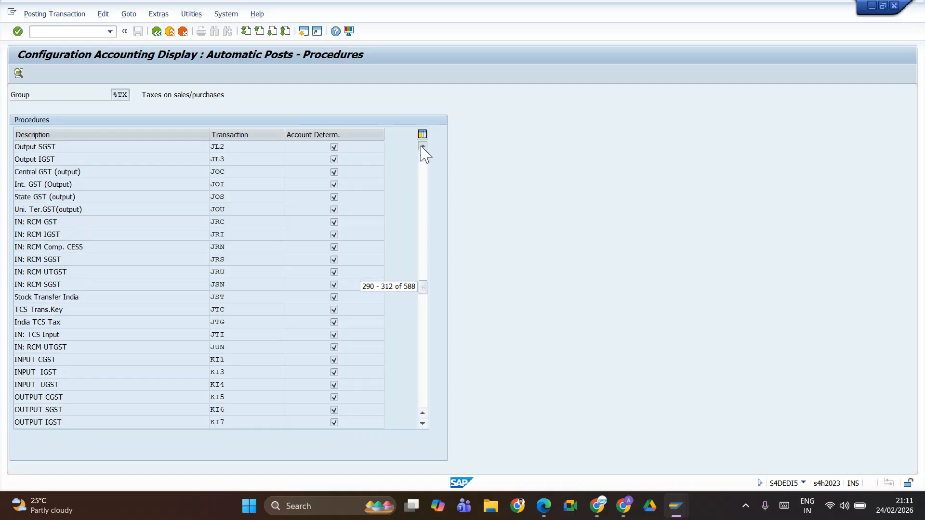
{"action": "left_click", "coordinate": [422, 147]}
{"action": "left_click", "coordinate": [423, 147]}
{"action": "left_click", "coordinate": [423, 146]}
{"action": "left_click", "coordinate": [423, 147]}
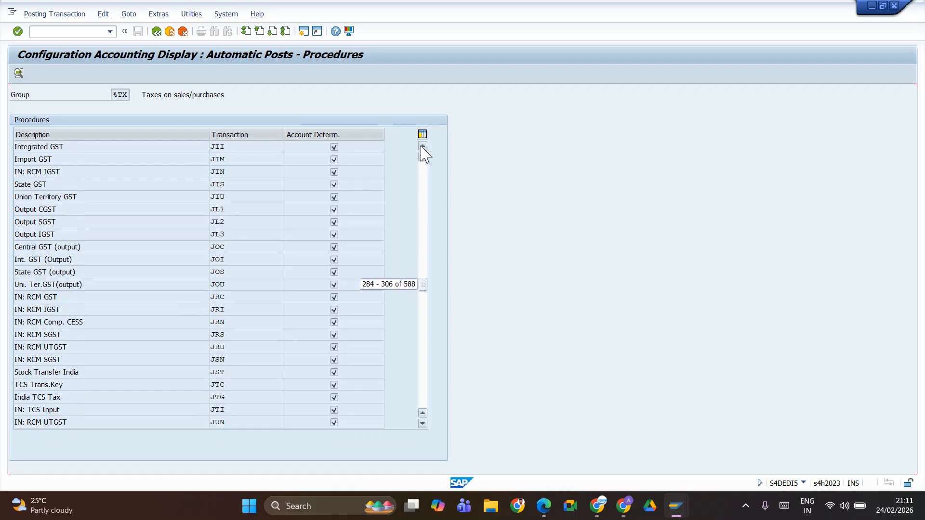
{"action": "left_click", "coordinate": [423, 147]}
{"action": "left_click", "coordinate": [423, 147]}
{"action": "left_click", "coordinate": [424, 147]}
{"action": "left_click", "coordinate": [423, 147]}
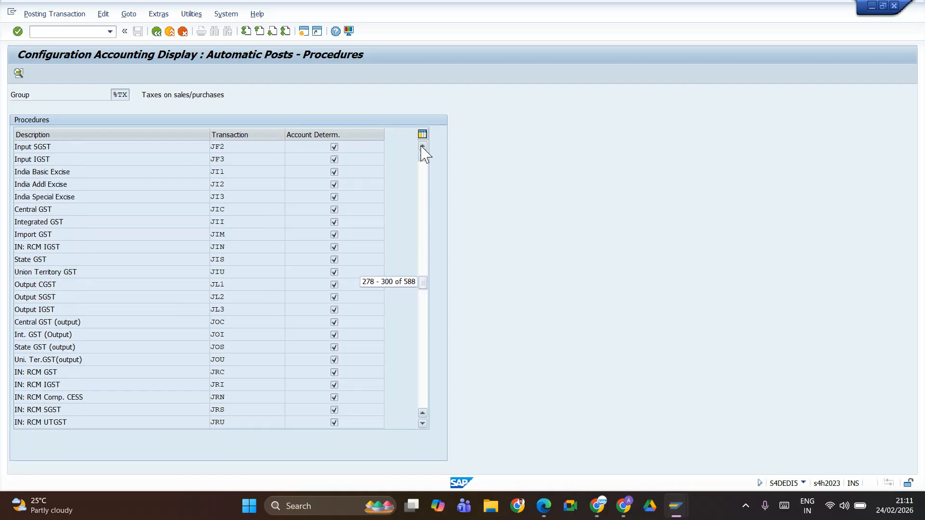
{"action": "left_click", "coordinate": [423, 147]}
{"action": "left_click", "coordinate": [423, 147]}
{"action": "left_click", "coordinate": [423, 147]}
{"action": "left_click", "coordinate": [423, 147]}
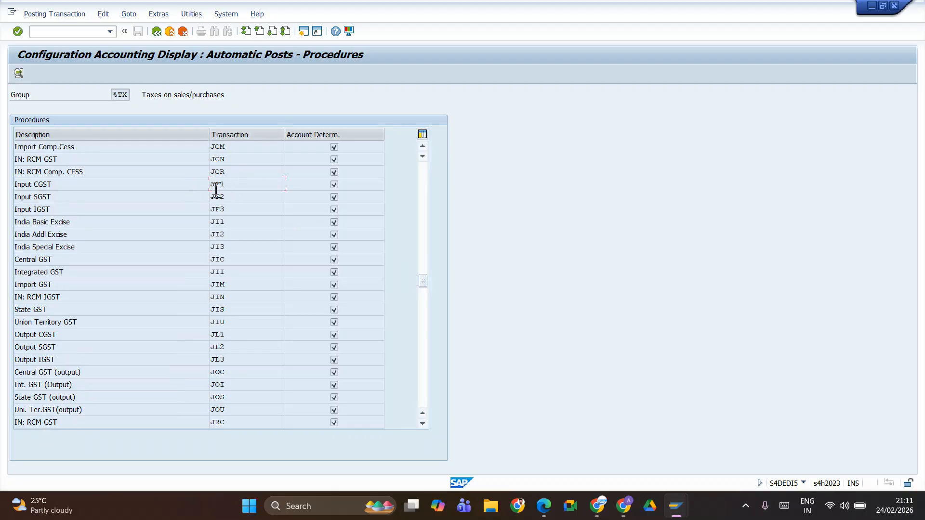
Step: Display the account assignment of Input CGST transaction JF1 for chart of accounts JIFL
{"action": "left_click", "coordinate": [18, 73]}
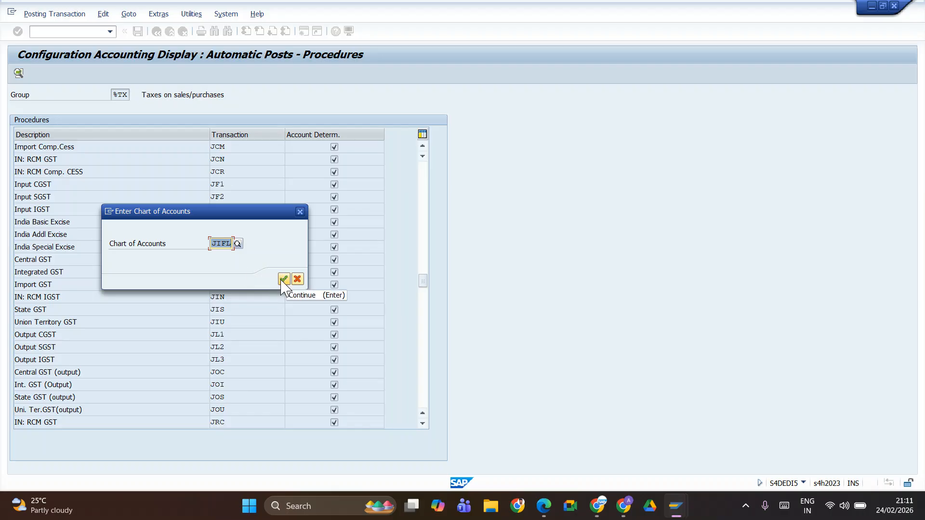
{"action": "left_click_drag", "start_coordinate": [264, 211], "coordinate": [291, 312]}
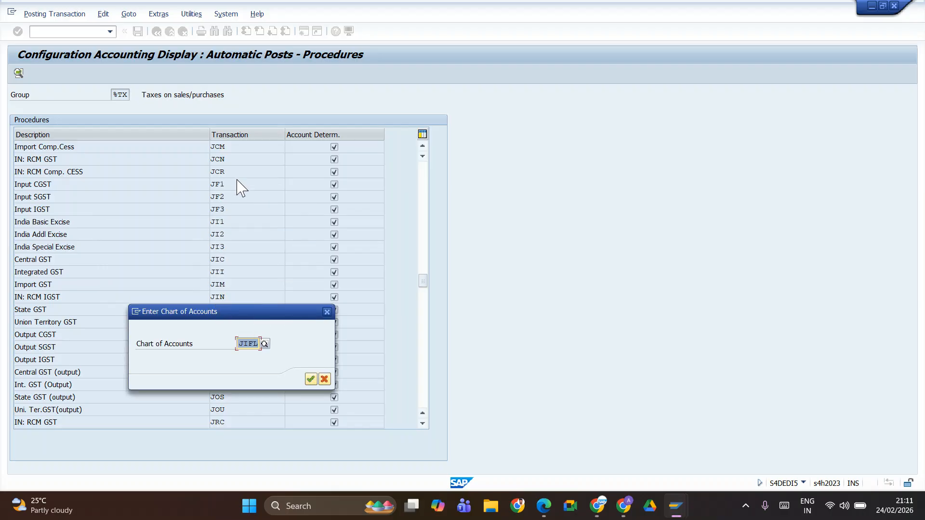
{"action": "left_click", "coordinate": [310, 379]}
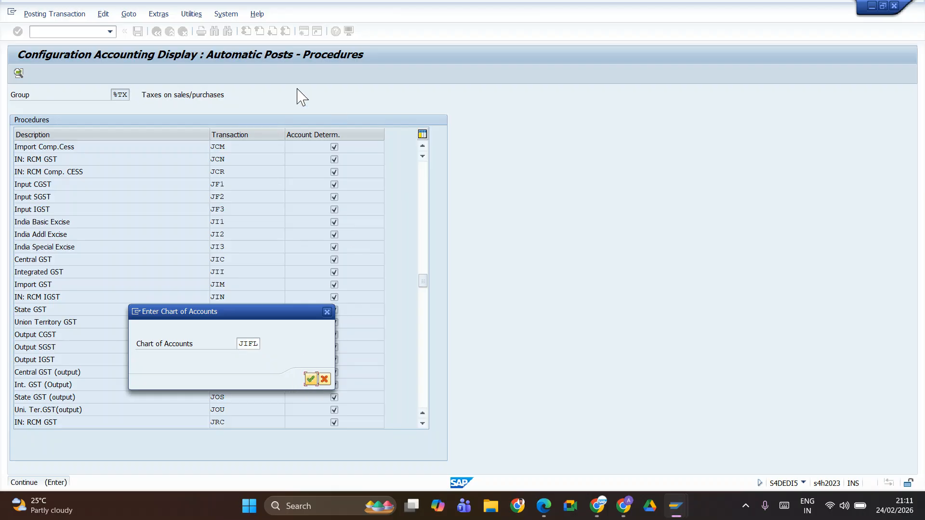
{"action": "left_click", "coordinate": [310, 380]}
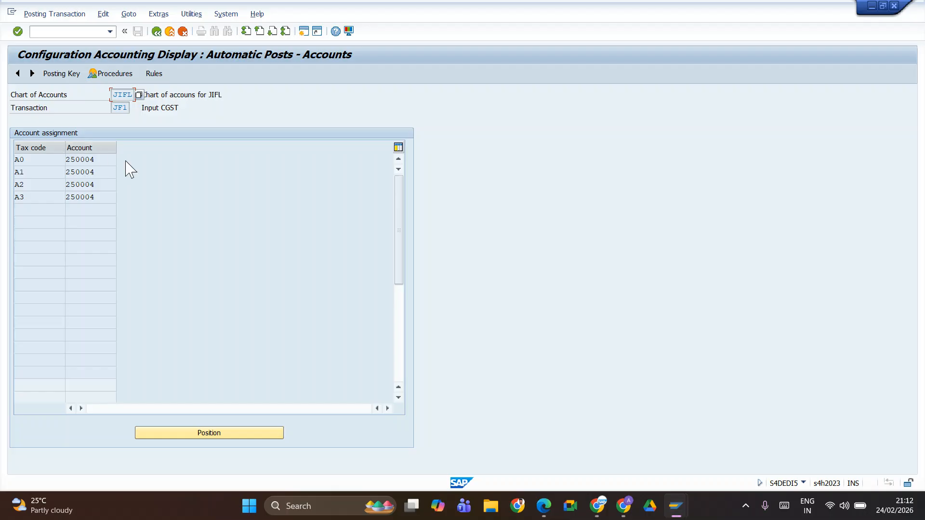
Step: Check the debit and credit posting keys of transaction JF1, then return through its accounts to the procedures list
{"action": "left_click", "coordinate": [70, 75]}
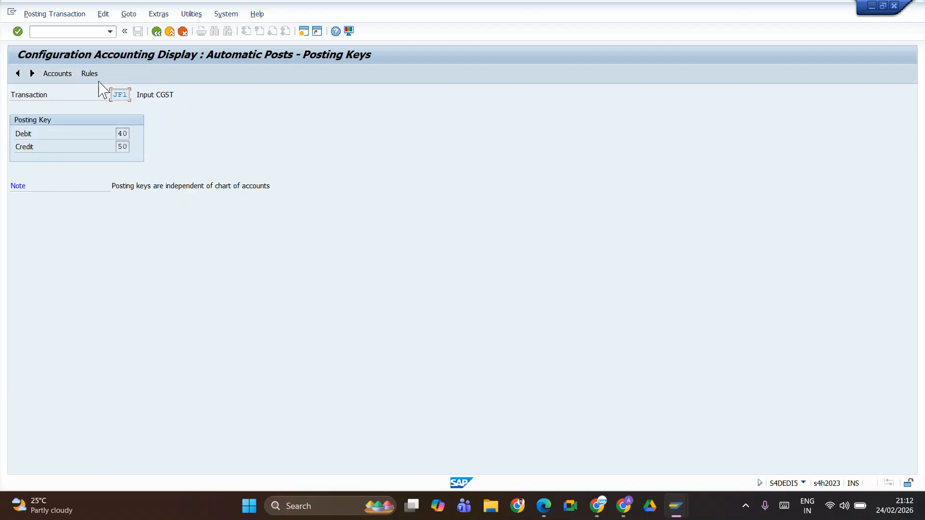
{"action": "left_click", "coordinate": [62, 76]}
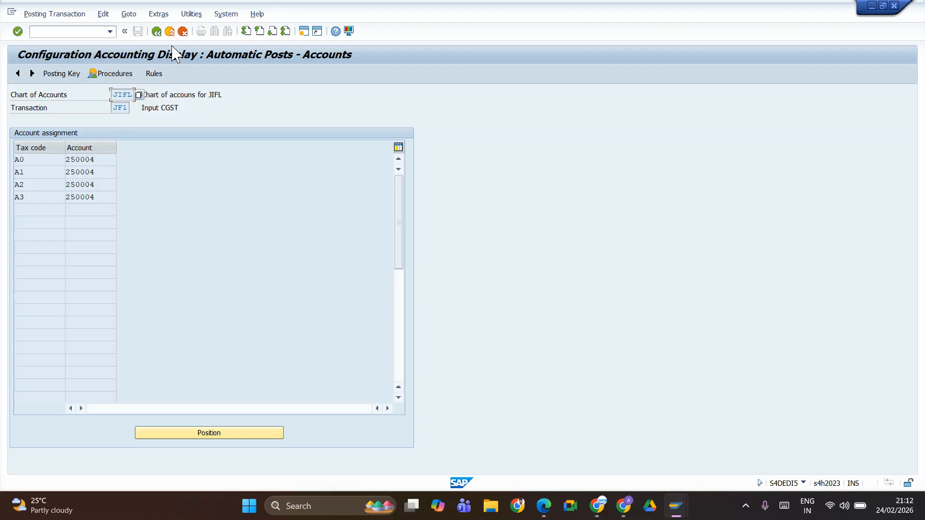
{"action": "left_click", "coordinate": [135, 75]}
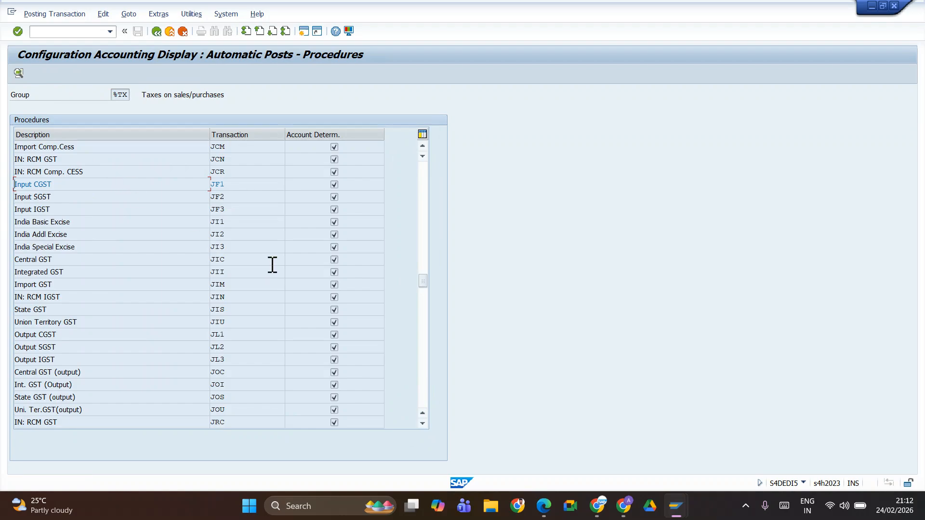
Step: Leave OB40, close the tax accounts of code A0 in the other session and return to the tax code initial screen
{"action": "left_click", "coordinate": [157, 31]}
{"action": "key", "text": "alt+Tab"}
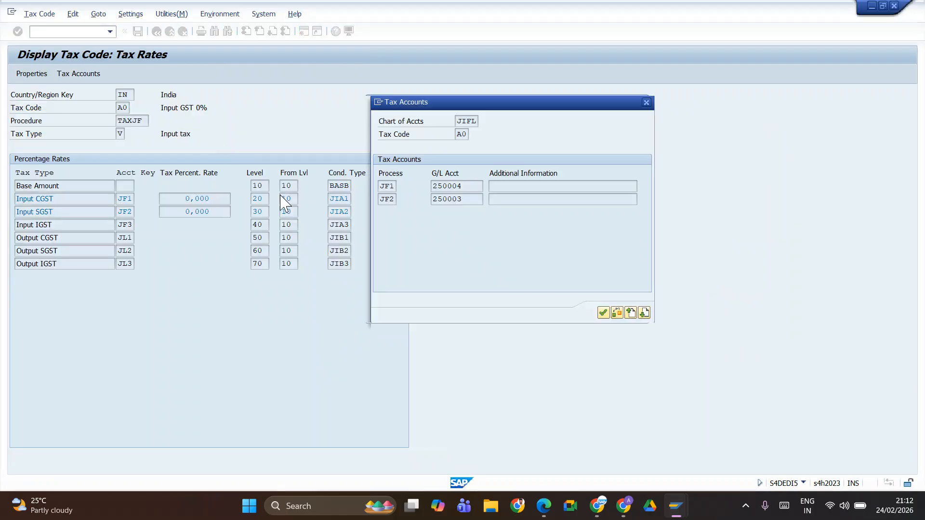
{"action": "left_click", "coordinate": [647, 103]}
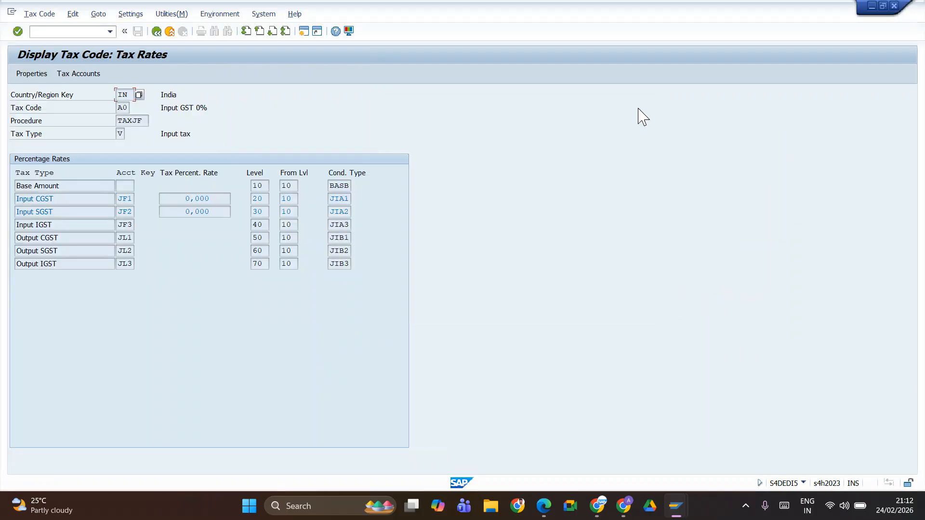
{"action": "left_click", "coordinate": [157, 31]}
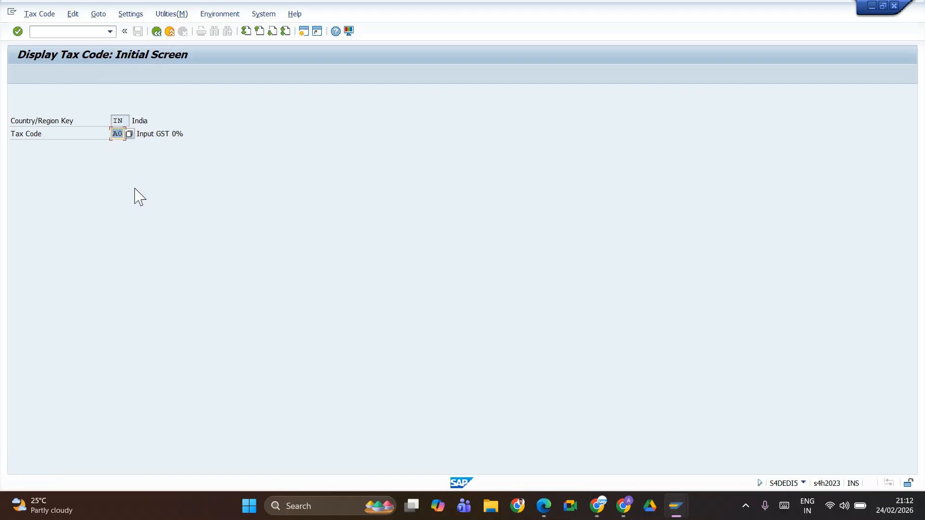
Step: Switch to the SAP FICO Feb 2026 spreadsheet and look up IGST input tax codes 1A to 1D
{"action": "key", "text": "alt+Tab"}
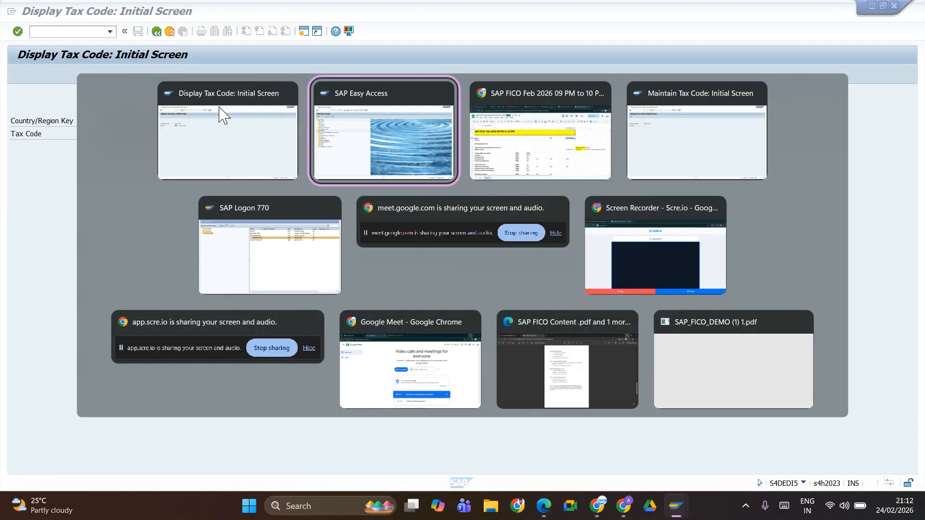
{"action": "key", "text": "alt+Tab"}
{"action": "scroll", "coordinate": [378, 369], "scroll_direction": "down", "scroll_amount": 20}
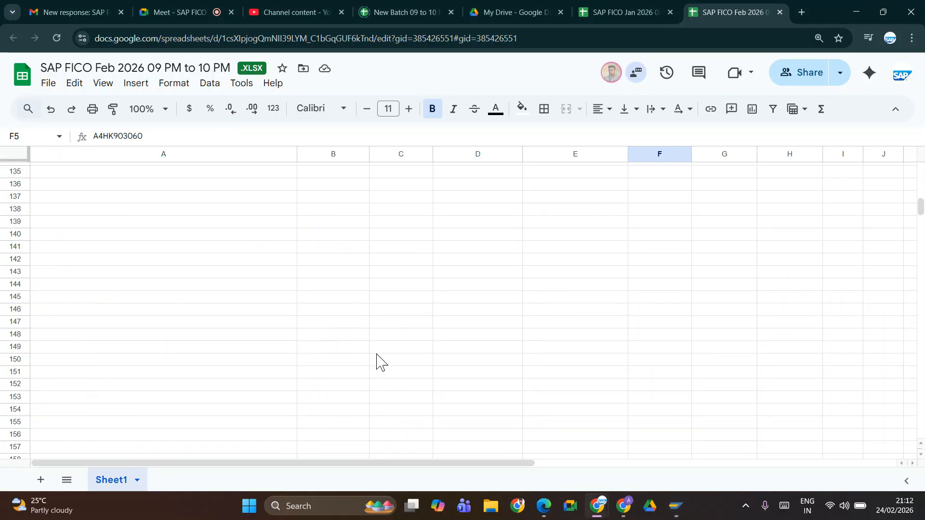
{"action": "scroll", "coordinate": [378, 361], "scroll_direction": "up", "scroll_amount": 20}
{"action": "scroll", "coordinate": [404, 361], "scroll_direction": "down", "scroll_amount": 10}
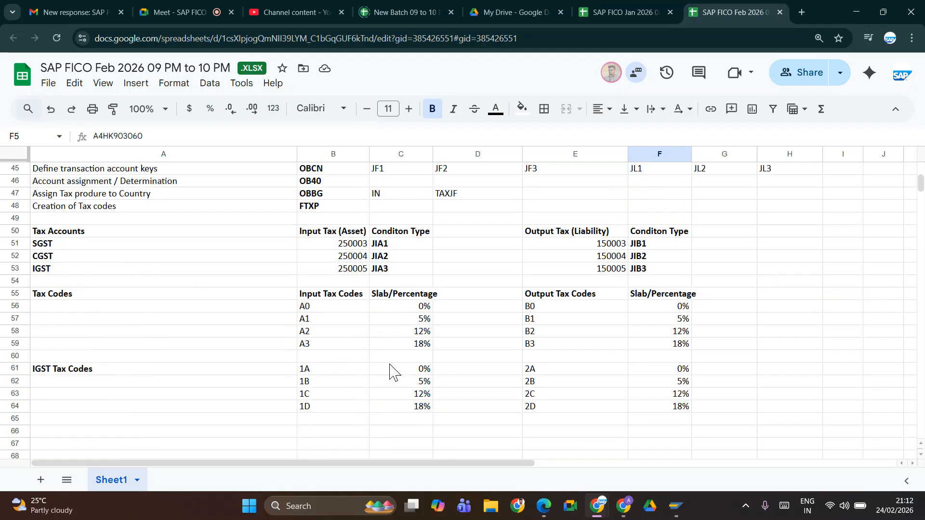
{"action": "left_click", "coordinate": [323, 370]}
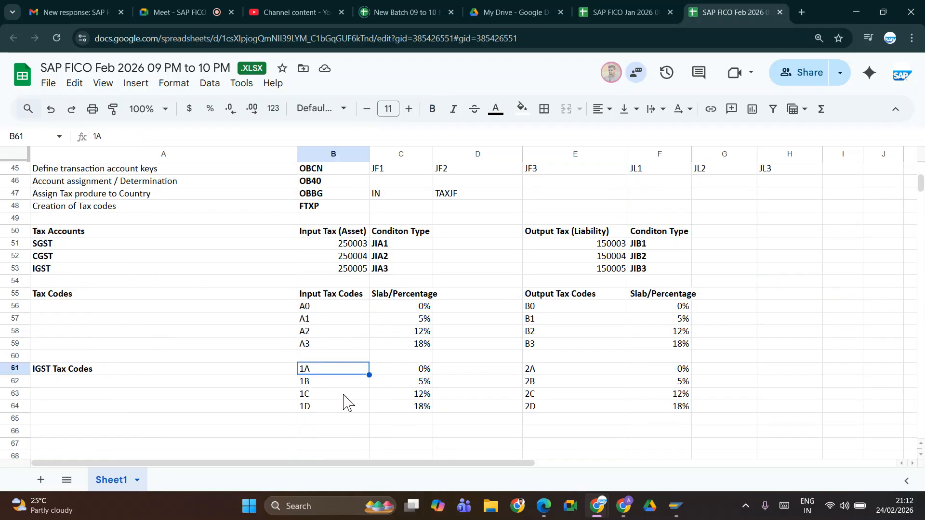
{"action": "left_click", "coordinate": [313, 409]}
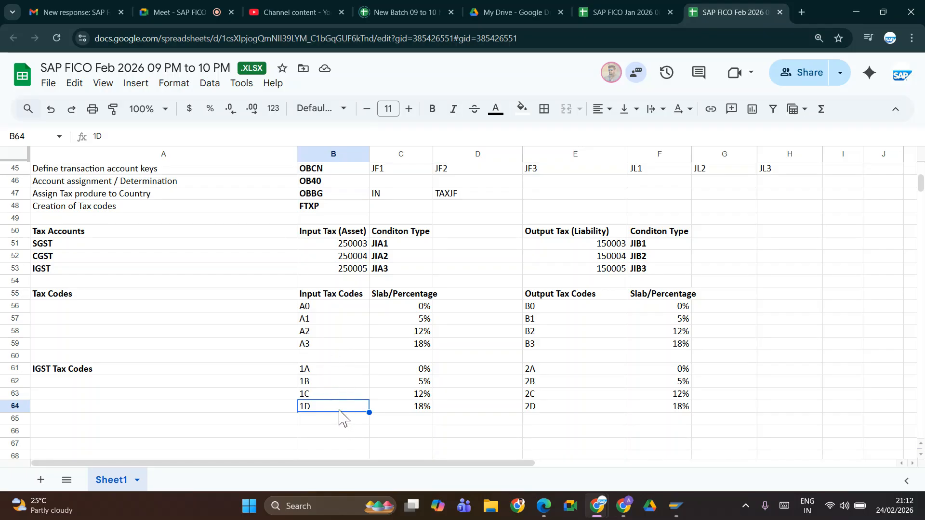
Step: Return to SAP, display tax code 1D and check its tax accounts for chart of accounts JIFL
{"action": "key", "text": "alt+Tab"}
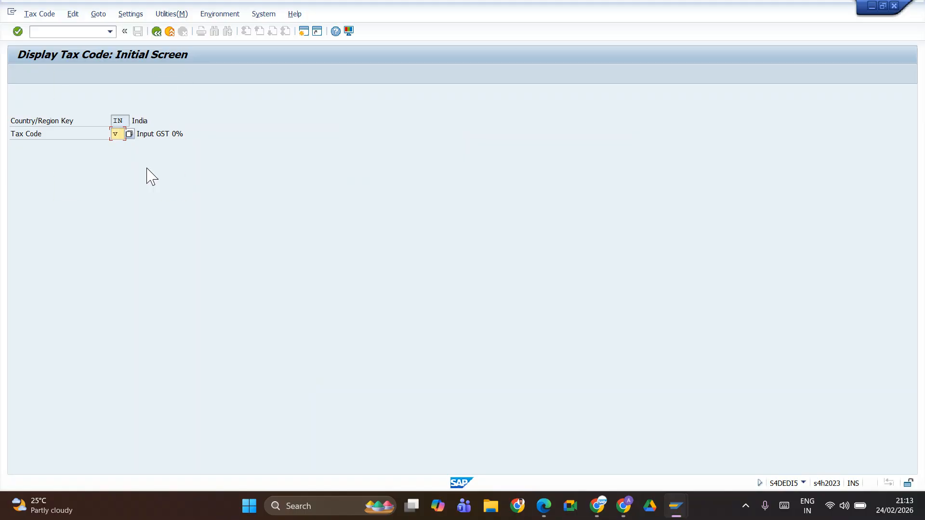
{"action": "type", "text": "1D"}
{"action": "key", "text": "Return"}
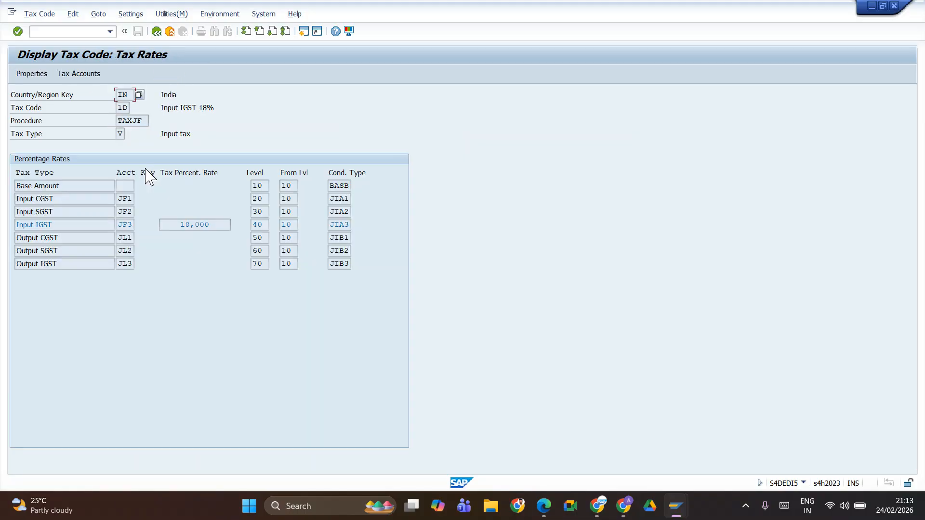
{"action": "left_click", "coordinate": [79, 73]}
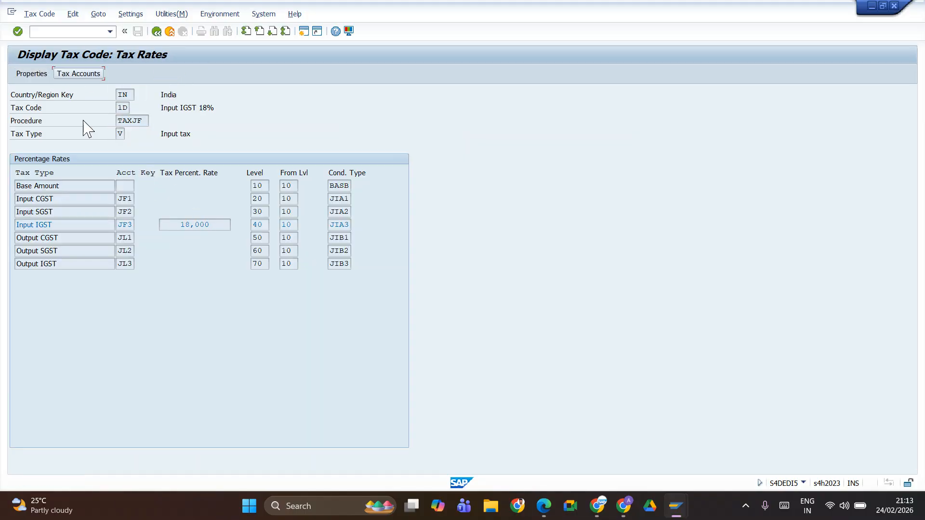
{"action": "left_click", "coordinate": [188, 200]}
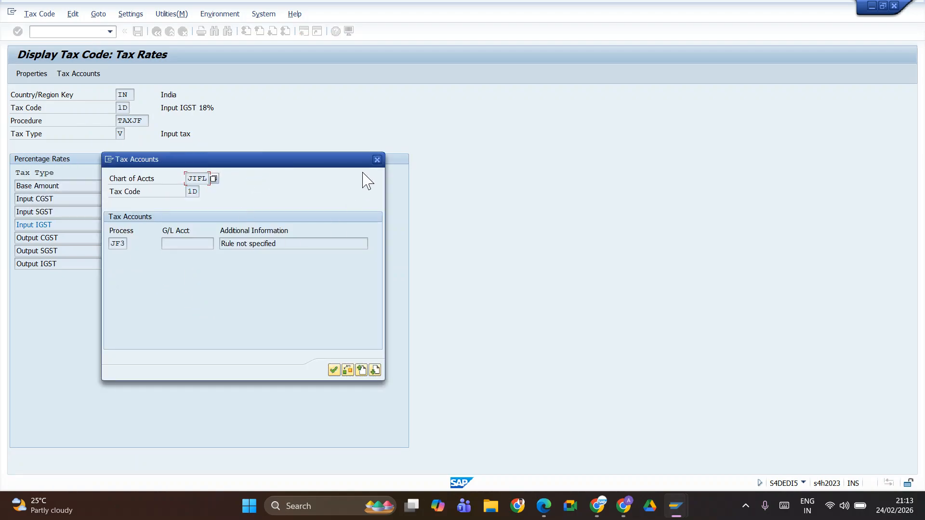
{"action": "left_click", "coordinate": [377, 160]}
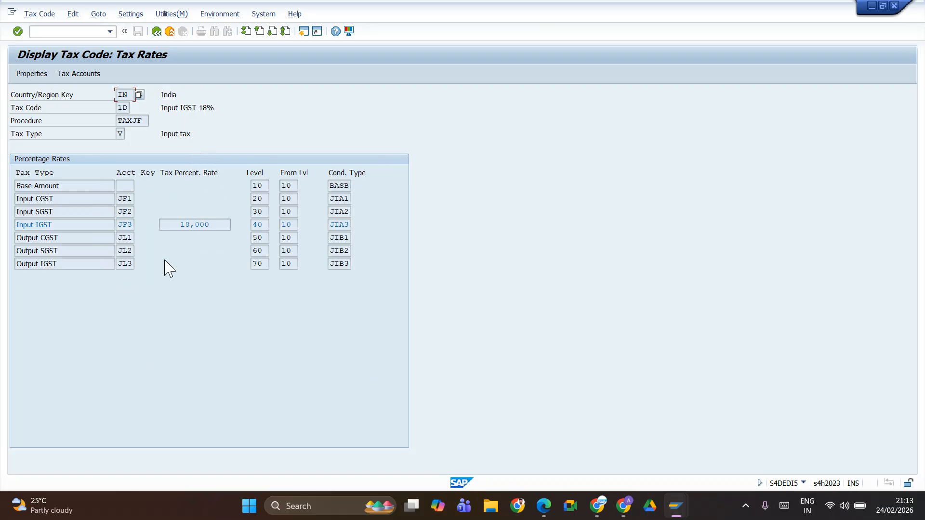
Step: Open transaction OB40 in the SAP Easy Access session and browse the procedures list towards the JF transaction keys
{"action": "key", "text": "alt+Tab"}
{"action": "key", "text": "alt+Tab"}
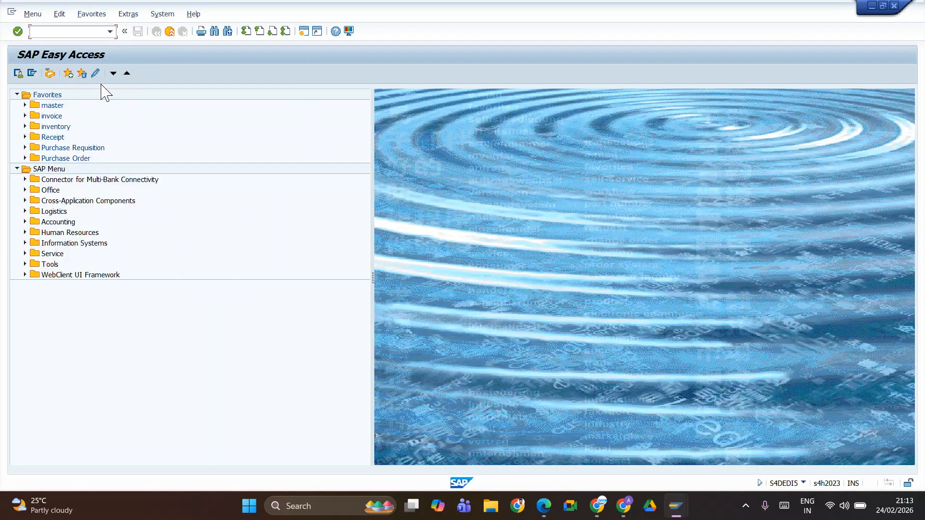
{"action": "type", "text": "ob40"}
{"action": "key", "text": "Return"}
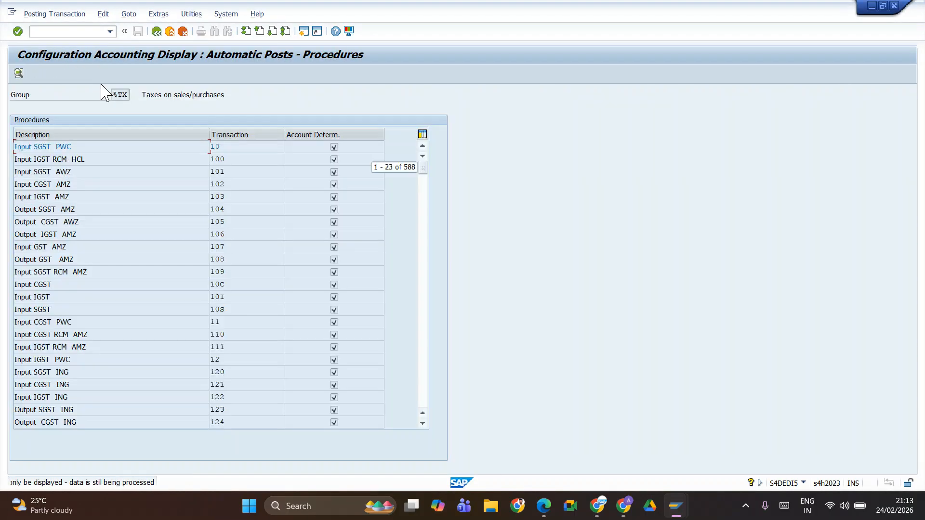
{"action": "scroll", "coordinate": [287, 335], "scroll_direction": "down", "scroll_amount": 20}
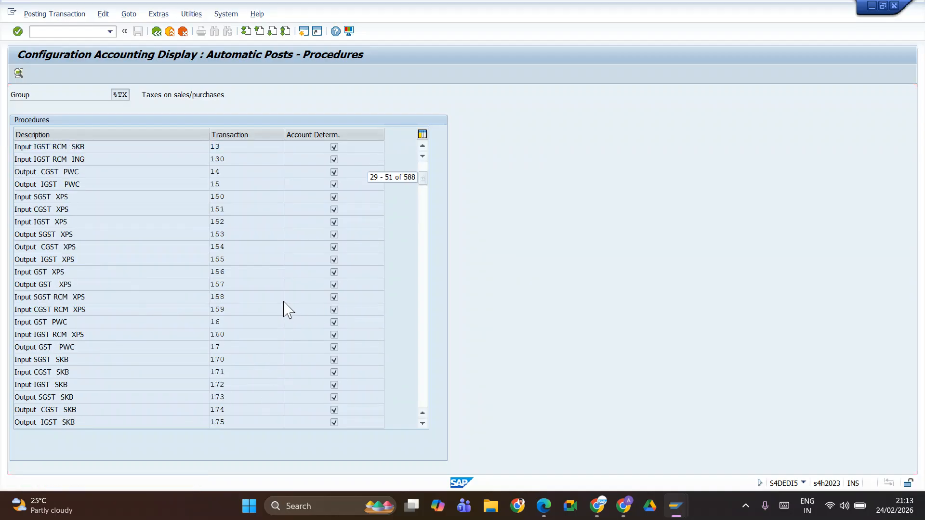
{"action": "scroll", "coordinate": [283, 302], "scroll_direction": "down", "scroll_amount": 20}
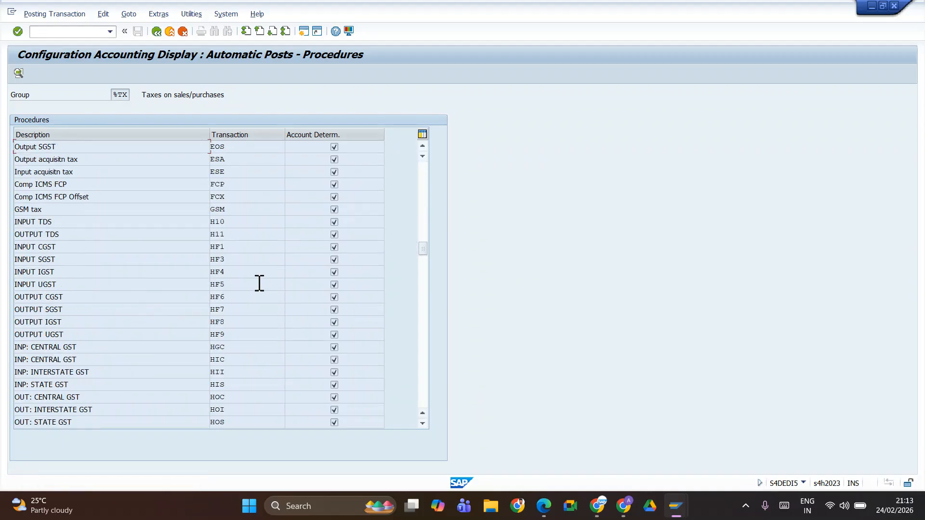
{"action": "scroll", "coordinate": [231, 289], "scroll_direction": "down", "scroll_amount": 10}
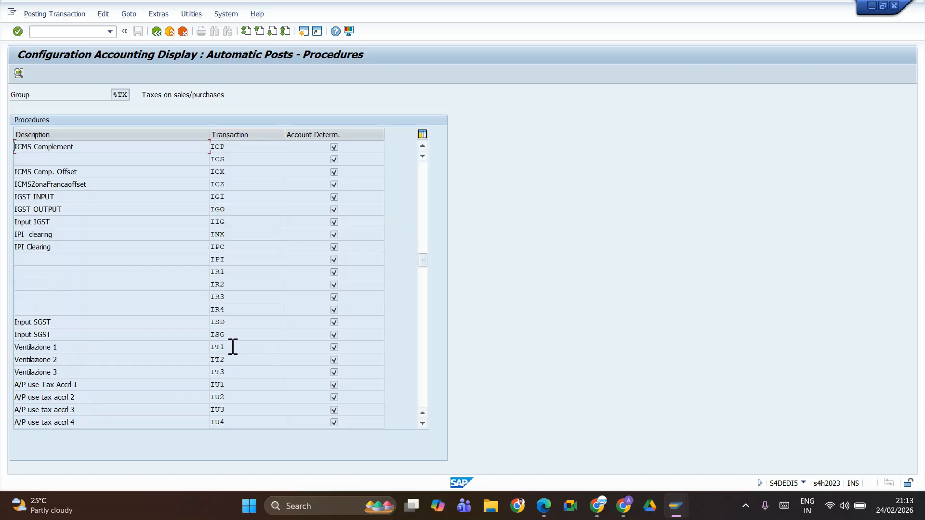
{"action": "scroll", "coordinate": [245, 323], "scroll_direction": "down", "scroll_amount": 10}
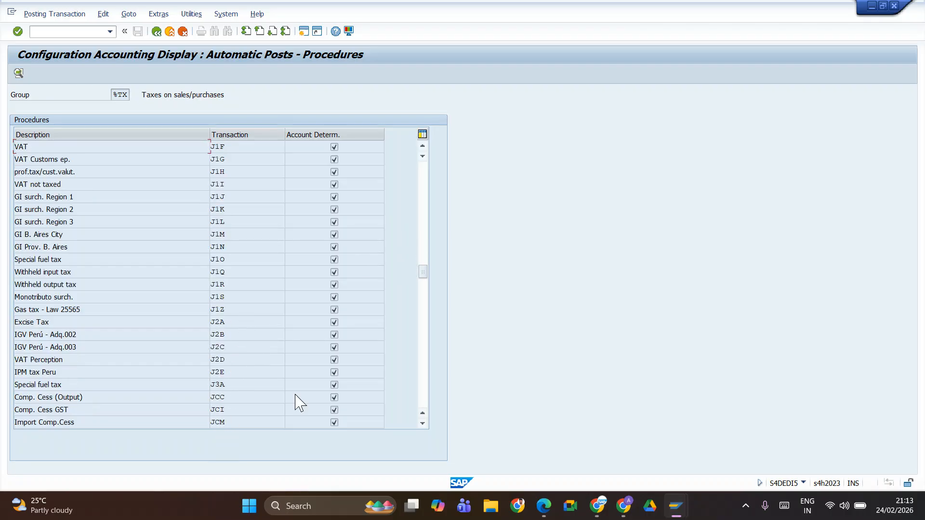
{"action": "left_click", "coordinate": [422, 424]}
{"action": "left_click", "coordinate": [422, 424]}
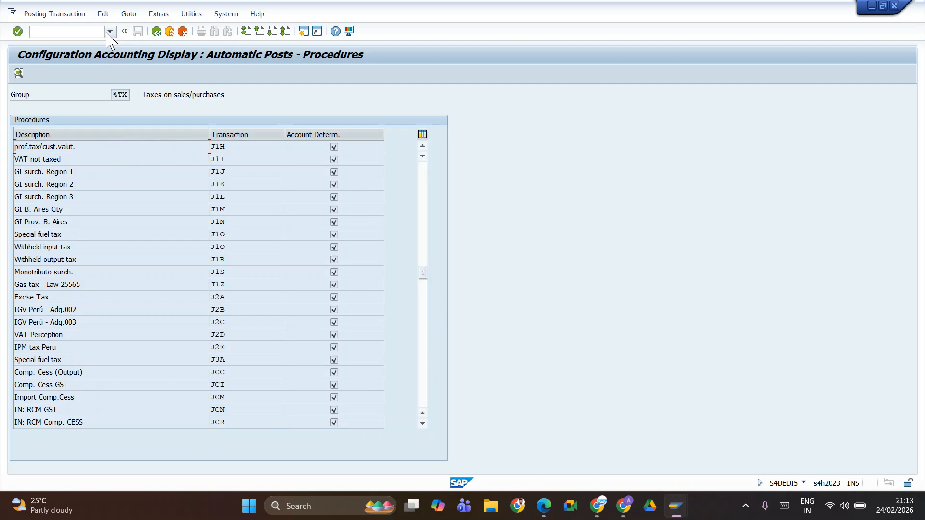
Step: Set the status bar to show the transaction code instead of the user
{"action": "left_click", "coordinate": [803, 484]}
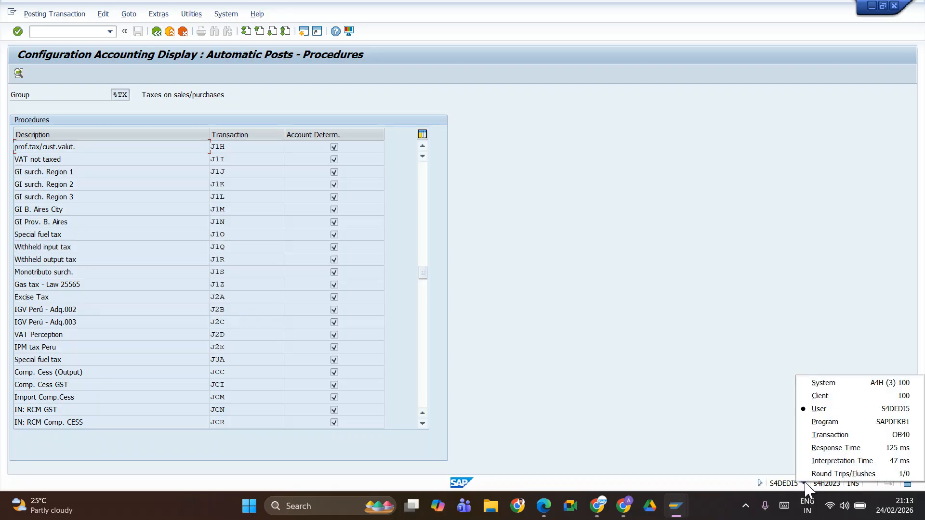
{"action": "left_click", "coordinate": [901, 435]}
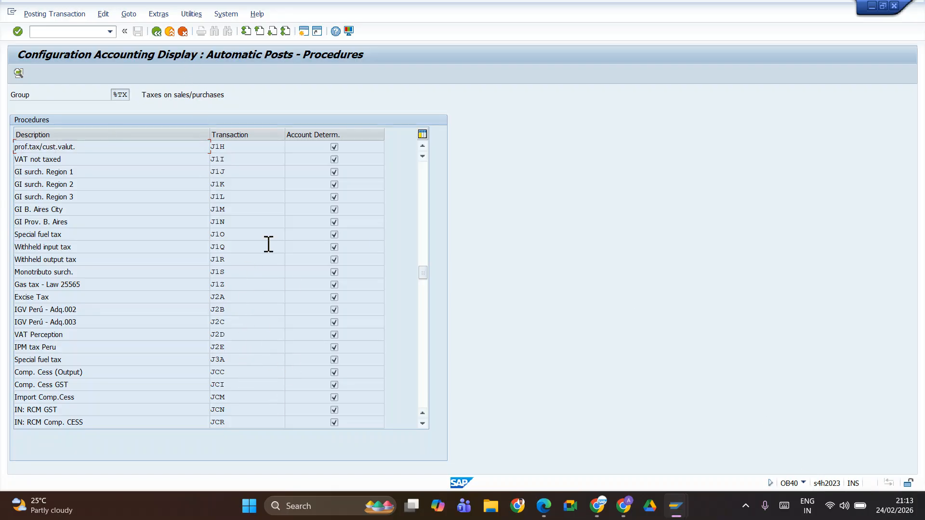
Step: Find Input IGST transaction JF3 in the procedures list and display its rules for chart of accounts JIFL
{"action": "left_click", "coordinate": [422, 424]}
{"action": "left_click", "coordinate": [422, 424]}
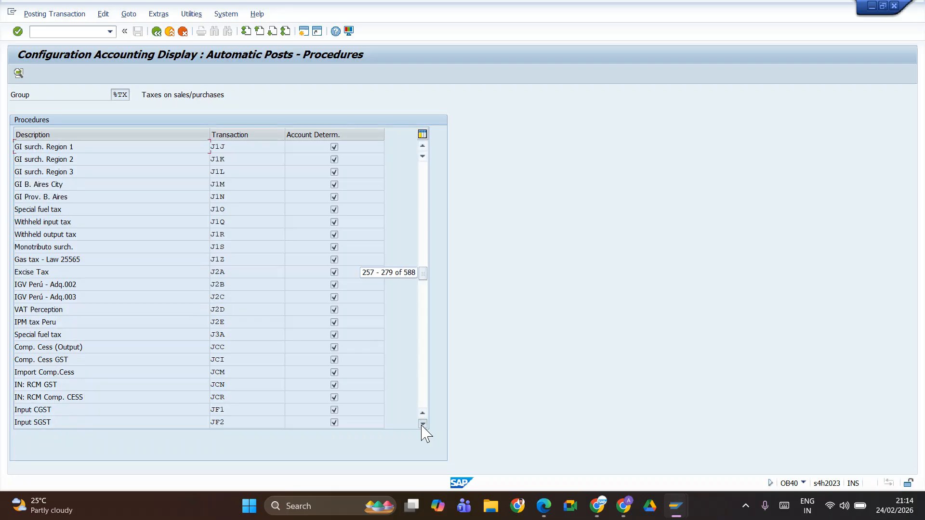
{"action": "left_click", "coordinate": [422, 424]}
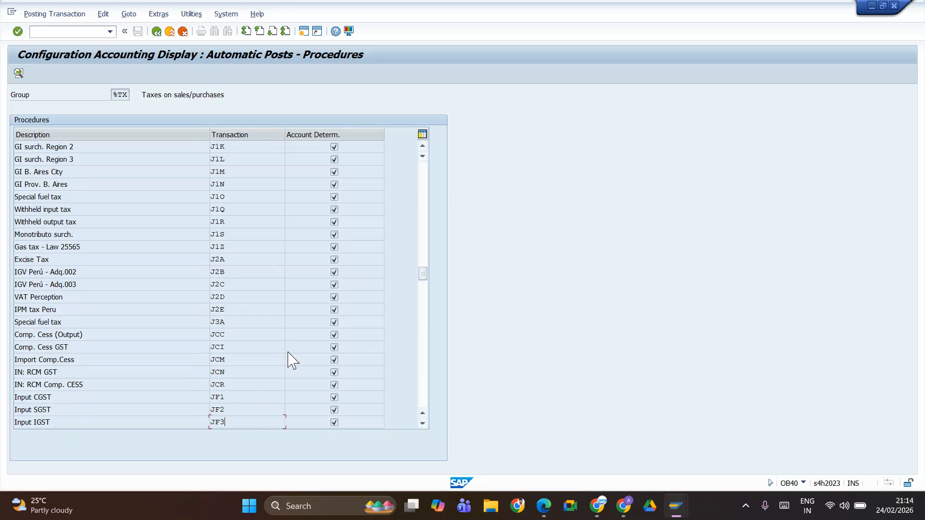
{"action": "left_click", "coordinate": [18, 73]}
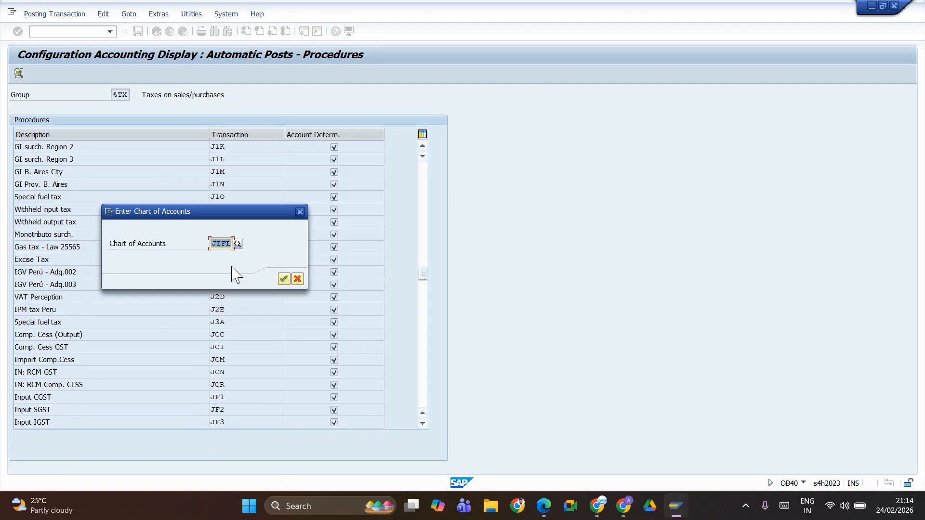
{"action": "left_click", "coordinate": [281, 281]}
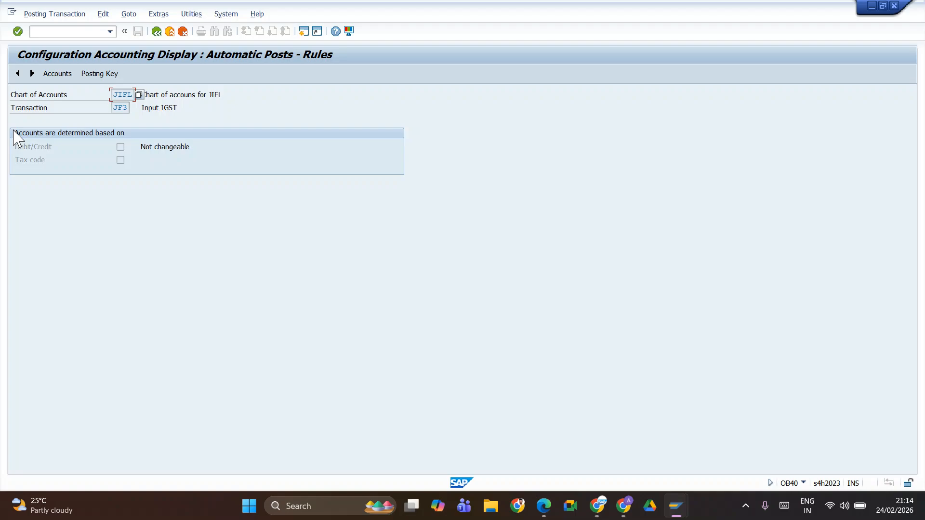
Step: Review the account assignment, posting keys and rules of Input IGST transaction JF3
{"action": "left_click", "coordinate": [67, 75]}
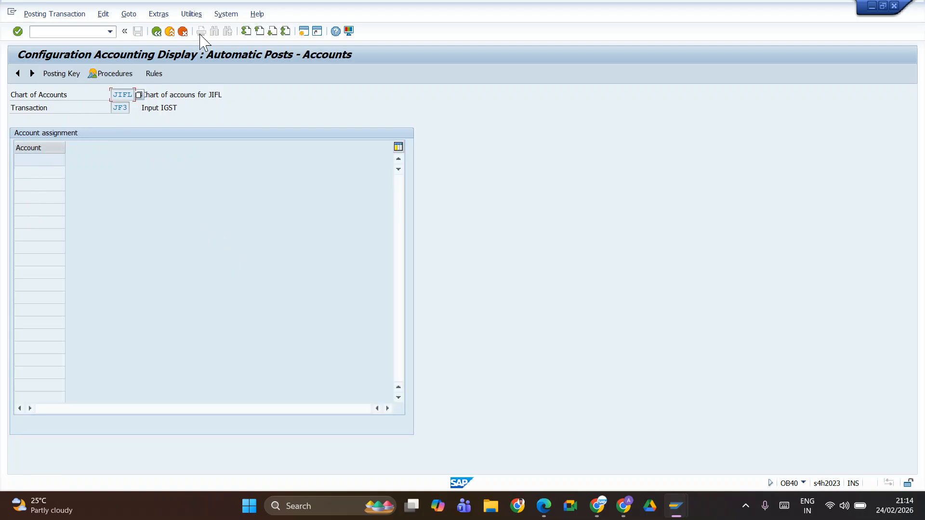
{"action": "left_click", "coordinate": [78, 76]}
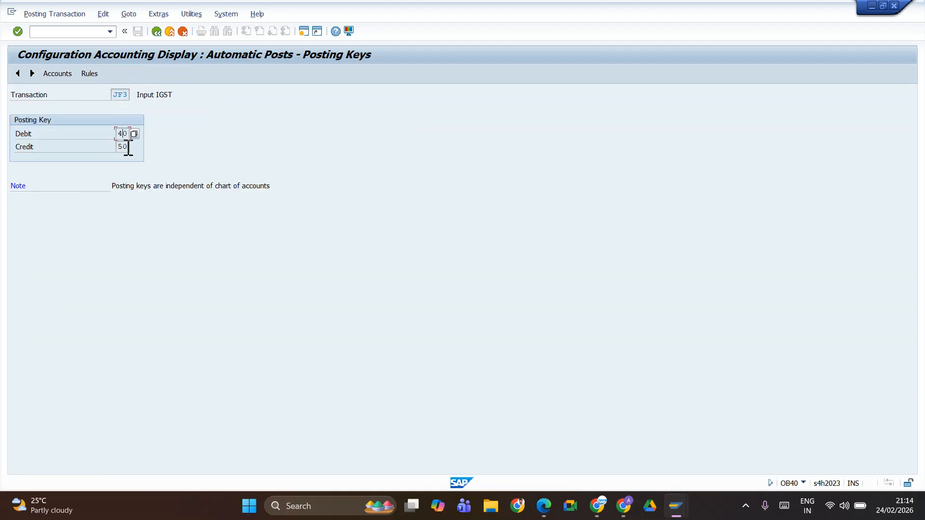
{"action": "left_click", "coordinate": [91, 75]}
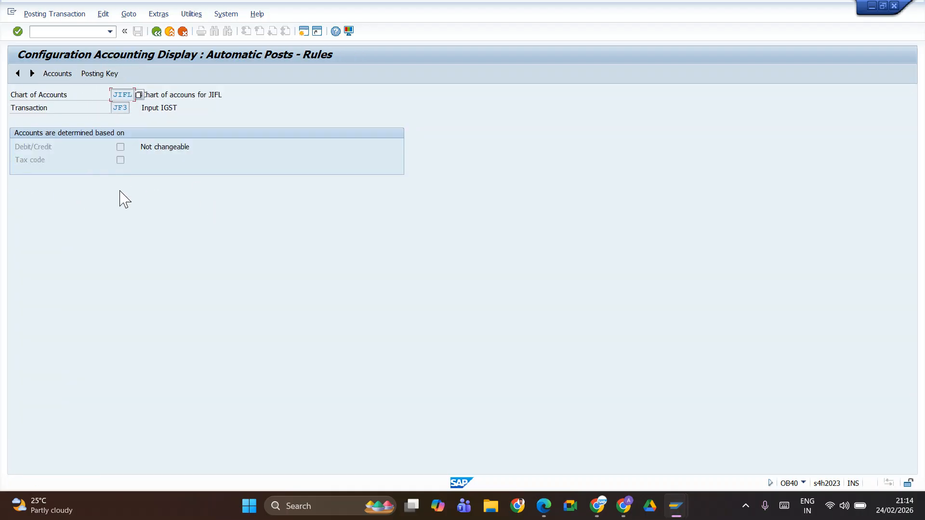
{"action": "left_click", "coordinate": [61, 75]}
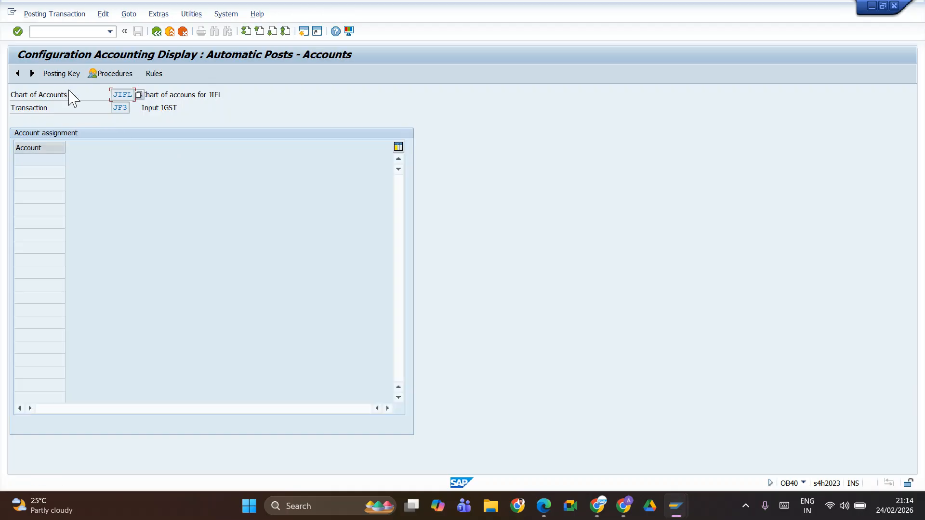
{"action": "left_click", "coordinate": [62, 75]}
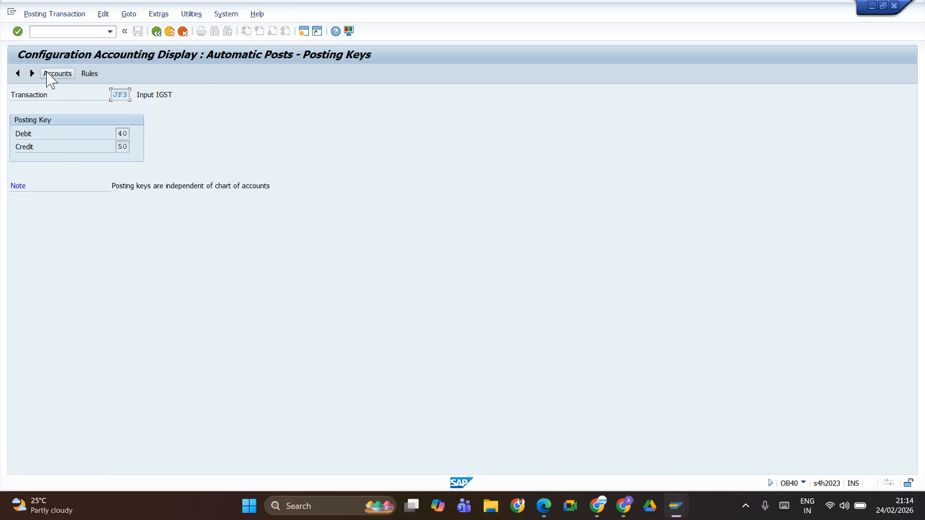
Step: Try to switch the posting keys of transaction JF3 from display to change mode and return to the procedures list
{"action": "left_click", "coordinate": [42, 18]}
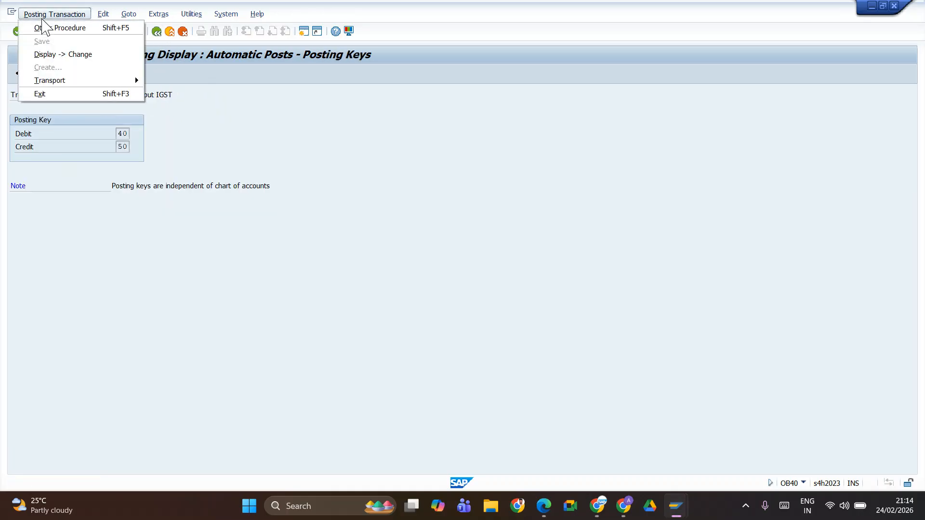
{"action": "left_click", "coordinate": [51, 55]}
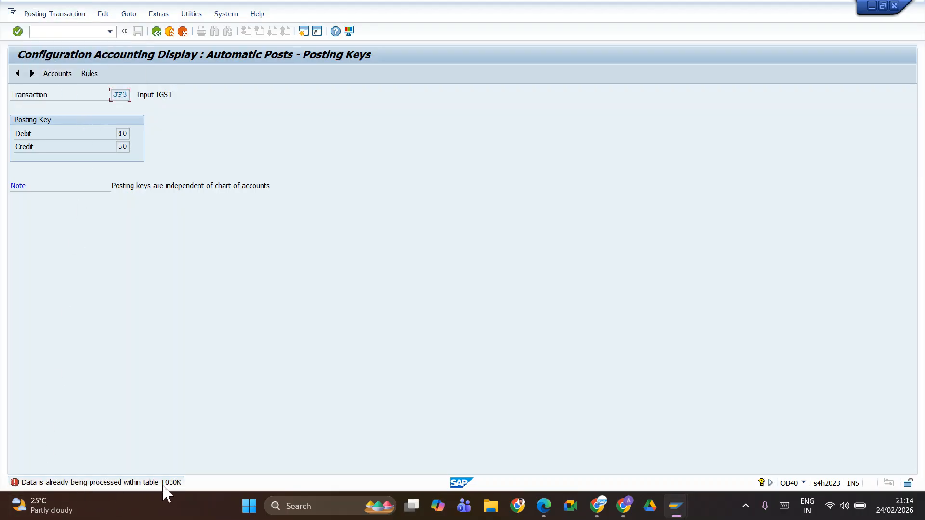
{"action": "left_click", "coordinate": [156, 31]}
{"action": "left_click", "coordinate": [156, 32]}
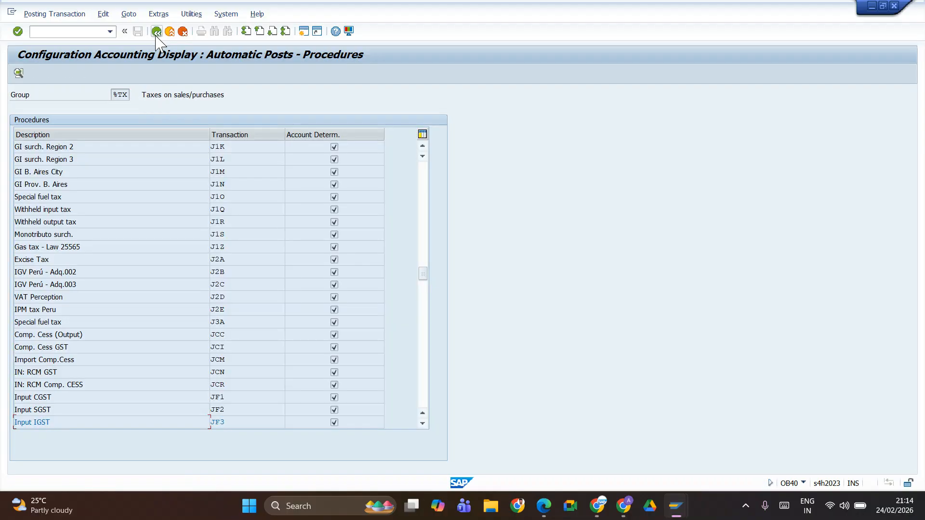
Step: Try to switch the OB40 procedures list from display to change mode and leave the transaction
{"action": "scroll", "coordinate": [333, 324], "scroll_direction": "down", "scroll_amount": 15}
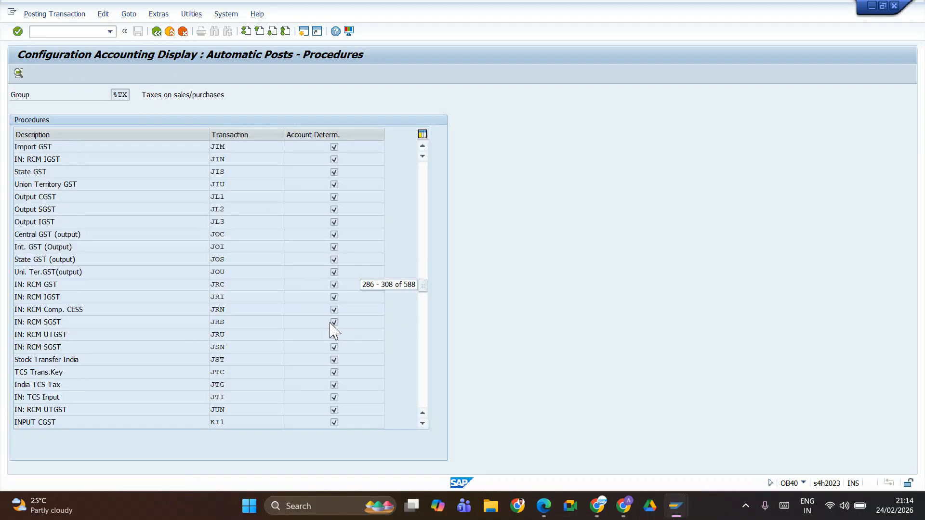
{"action": "left_click", "coordinate": [29, 14]}
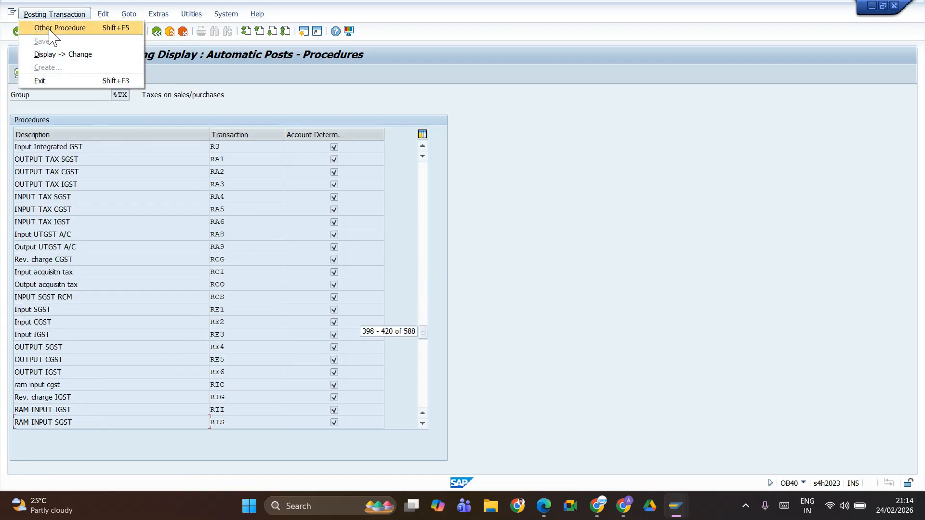
{"action": "left_click", "coordinate": [51, 57]}
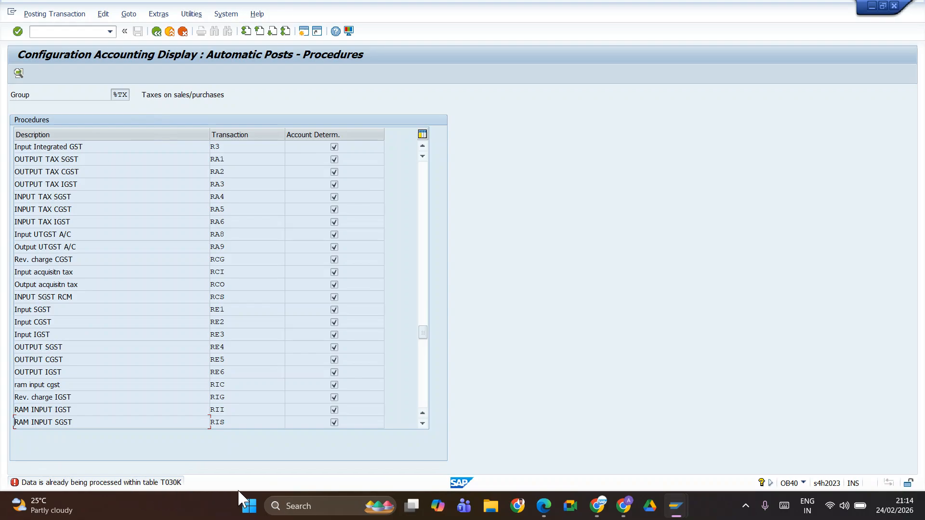
{"action": "left_click", "coordinate": [156, 31]}
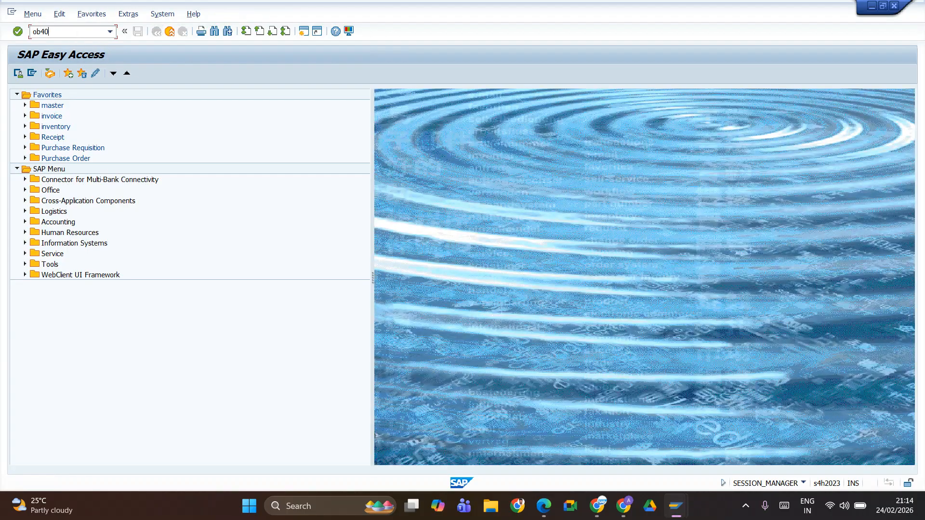
Step: Reopen OB40, try once more to make its procedures list editable, and return to the start screen
{"action": "key", "text": "Return"}
{"action": "left_click", "coordinate": [46, 14]}
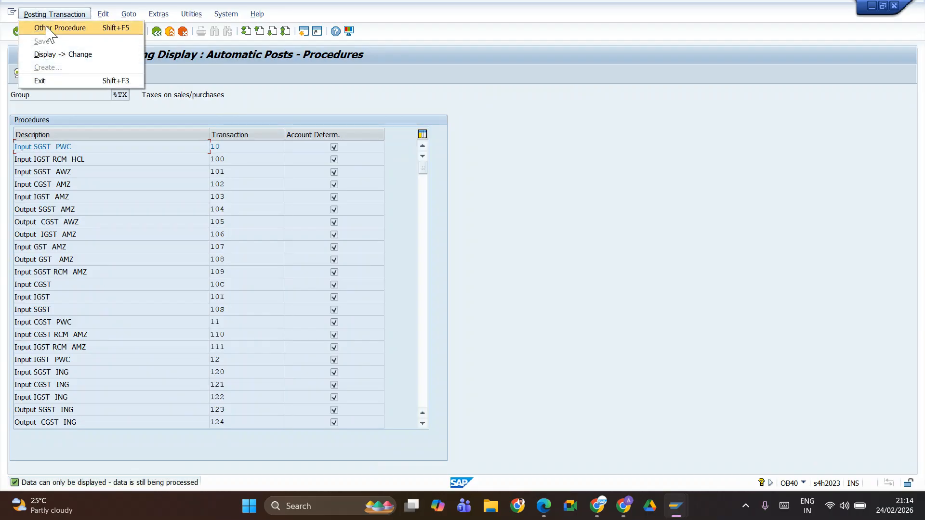
{"action": "left_click", "coordinate": [49, 55]}
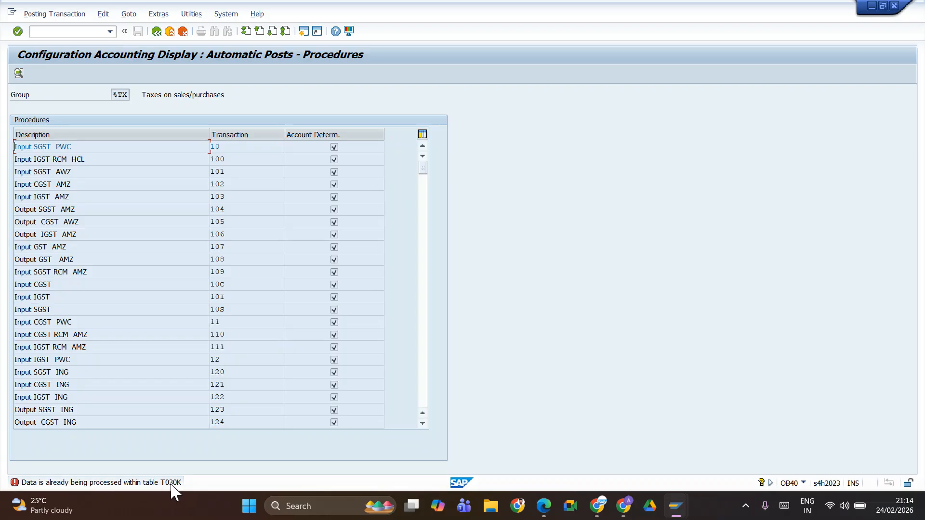
{"action": "left_click", "coordinate": [155, 33]}
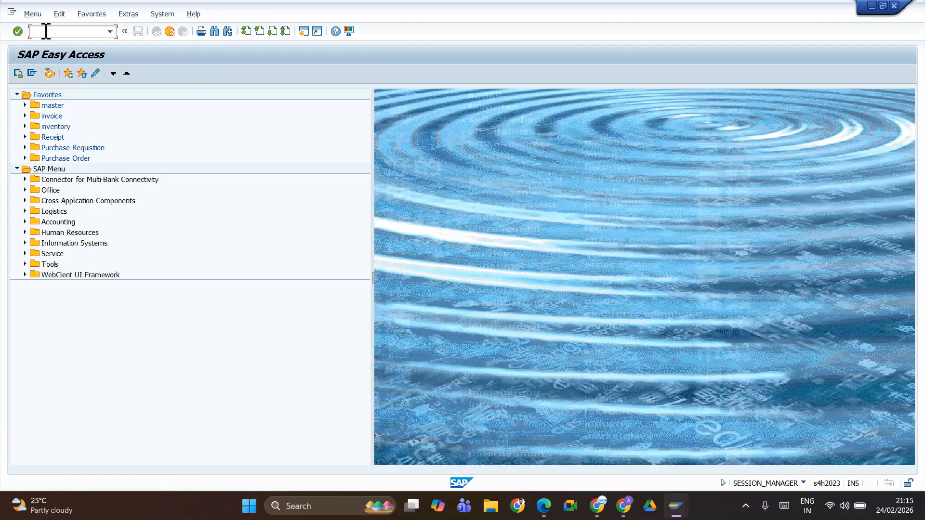
Step: Open the SAP Customizing Implementation Guide and expand Financial Accounting Global Settings to the Calculation and Posting activities under Tax on Sales/Purchases
{"action": "key", "text": "Return"}
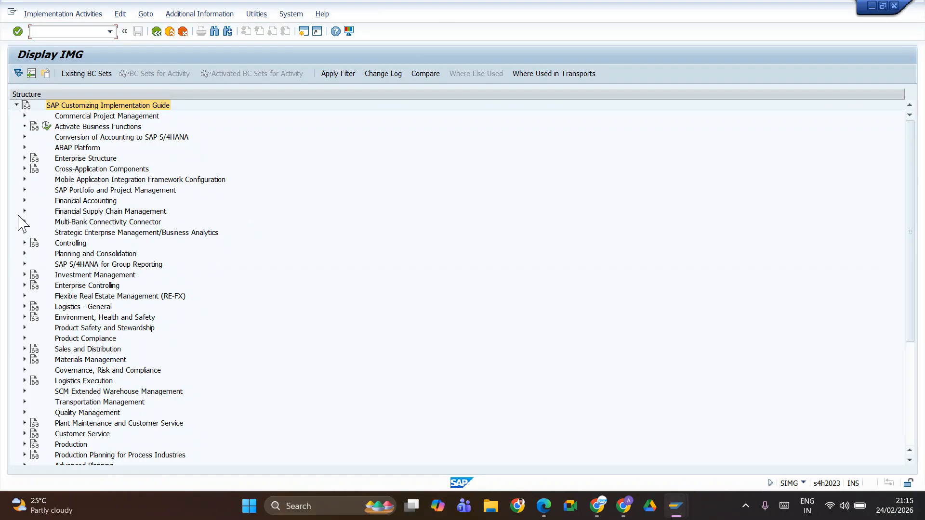
{"action": "left_click", "coordinate": [24, 201]}
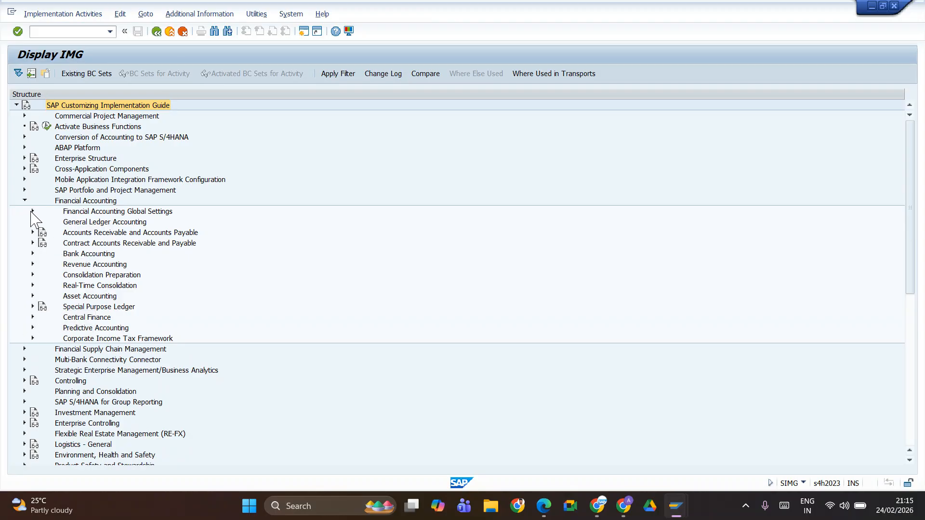
{"action": "left_click", "coordinate": [32, 211]}
{"action": "left_click", "coordinate": [40, 275]}
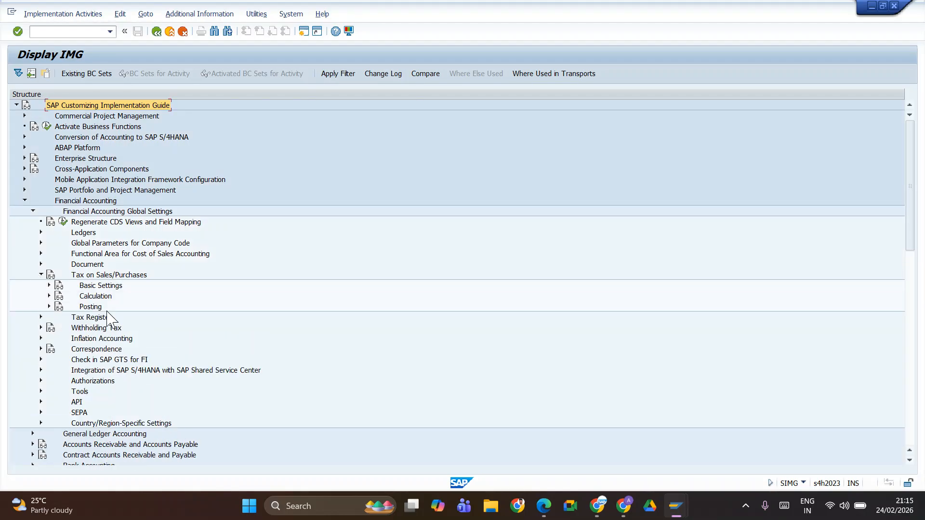
{"action": "left_click", "coordinate": [49, 296]}
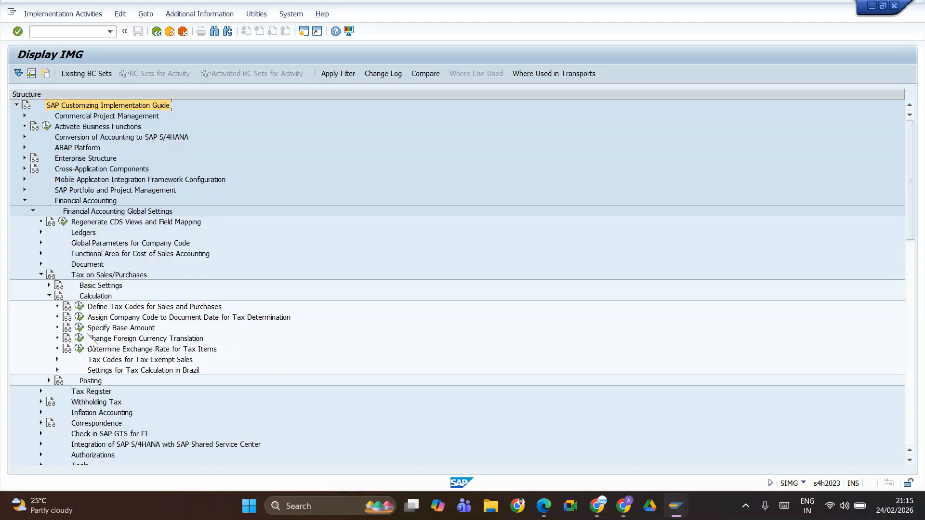
{"action": "left_click", "coordinate": [50, 380]}
{"action": "scroll", "coordinate": [97, 347], "scroll_direction": "down", "scroll_amount": 3}
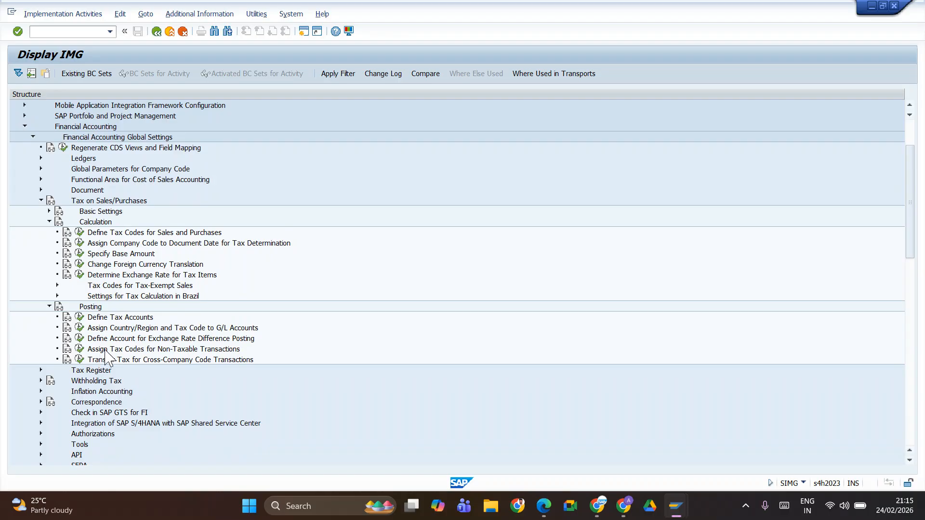
Step: Try to run Define Tax Accounts, exit Display Tax Code in the other session, and decline displaying the locked data
{"action": "left_click", "coordinate": [80, 318]}
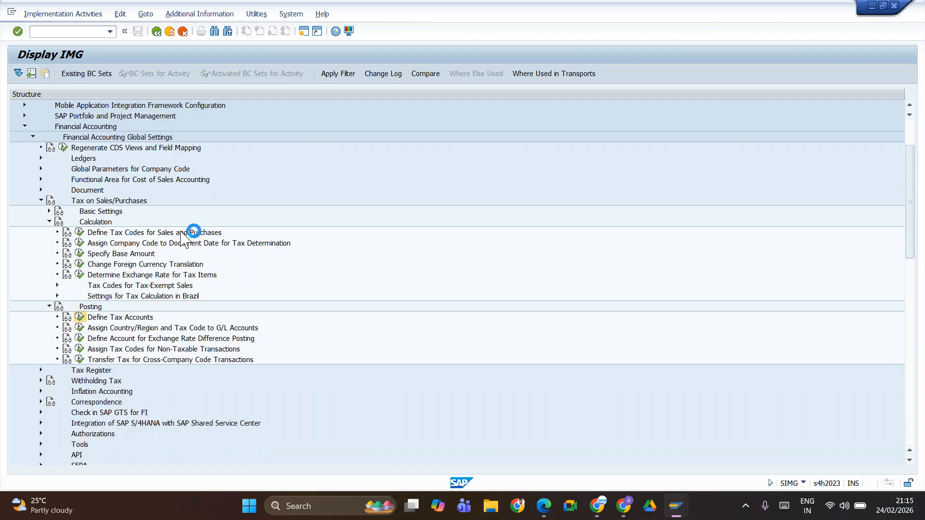
{"action": "key", "text": "alt+Tab"}
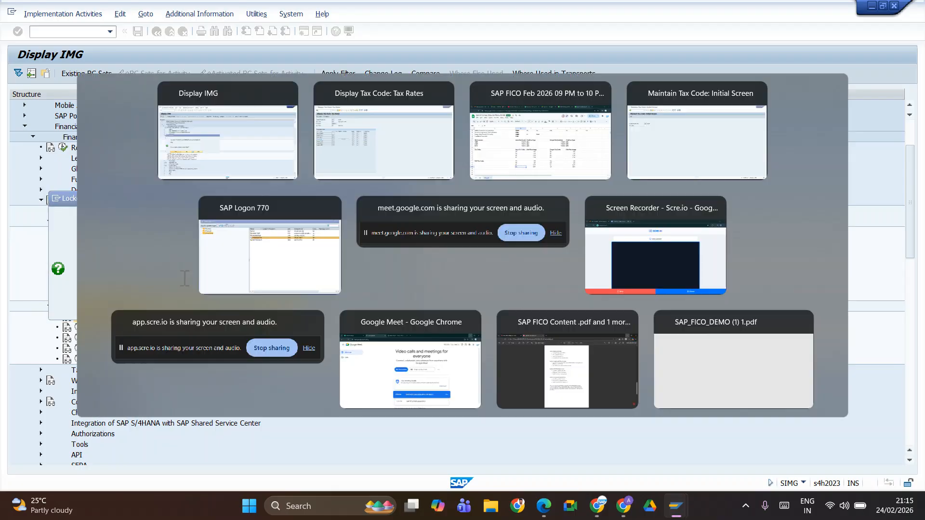
{"action": "key", "text": "alt+Tab"}
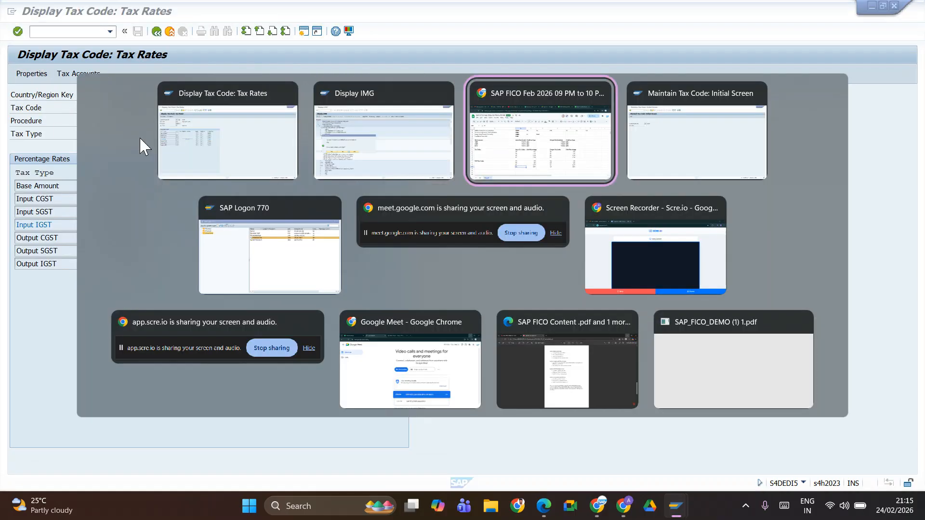
{"action": "key", "text": "alt+shift+Tab"}
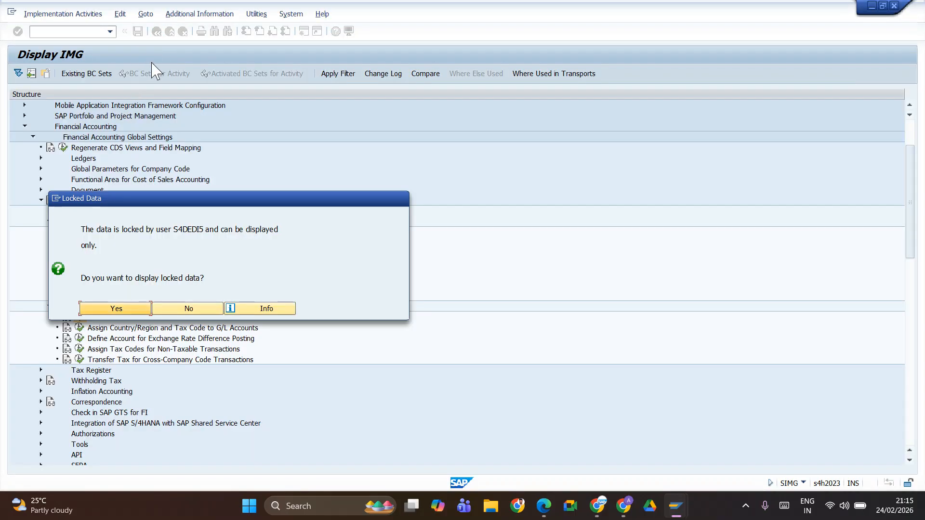
{"action": "key", "text": "alt+Tab"}
{"action": "left_click", "coordinate": [156, 32]}
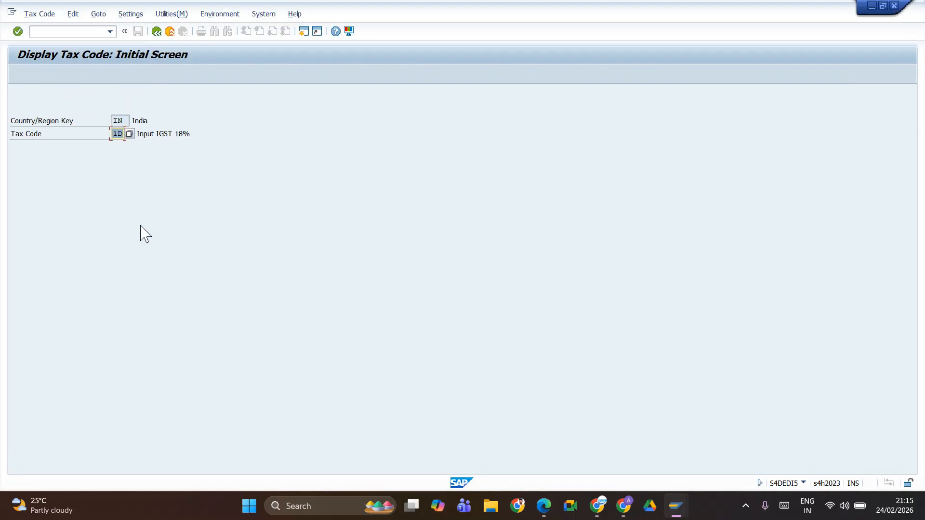
{"action": "left_click", "coordinate": [157, 31]}
{"action": "key", "text": "alt+Tab"}
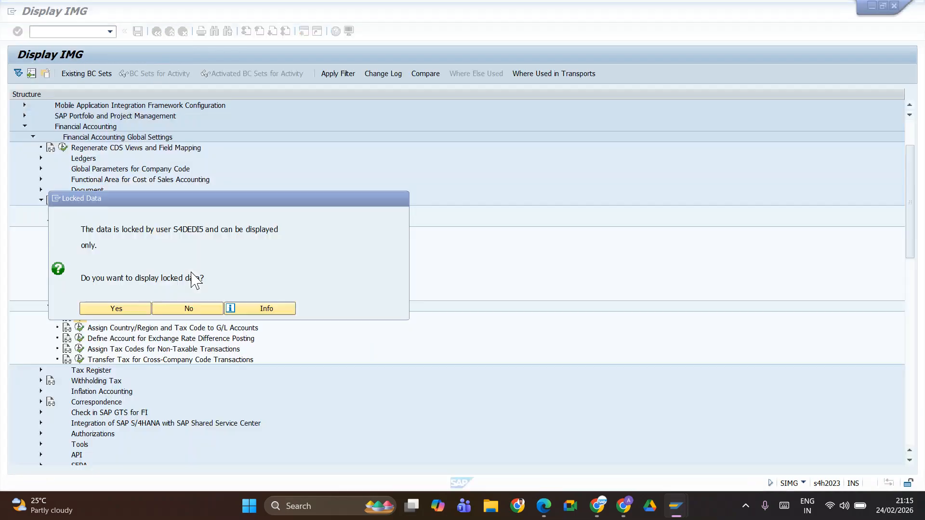
{"action": "left_click", "coordinate": [182, 311]}
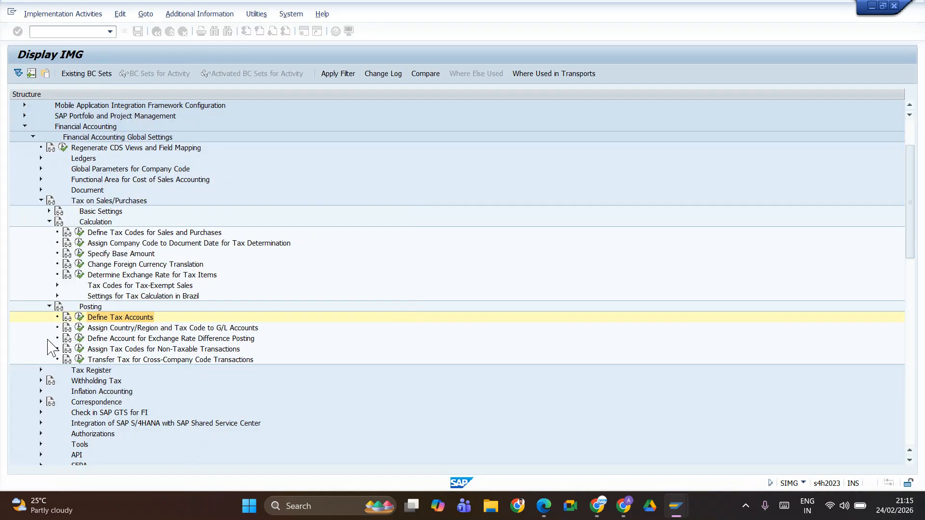
Step: Retry Define Tax Accounts, exit Maintain Tax Code in its separate session, and return to the implementation guide
{"action": "left_click", "coordinate": [86, 317]}
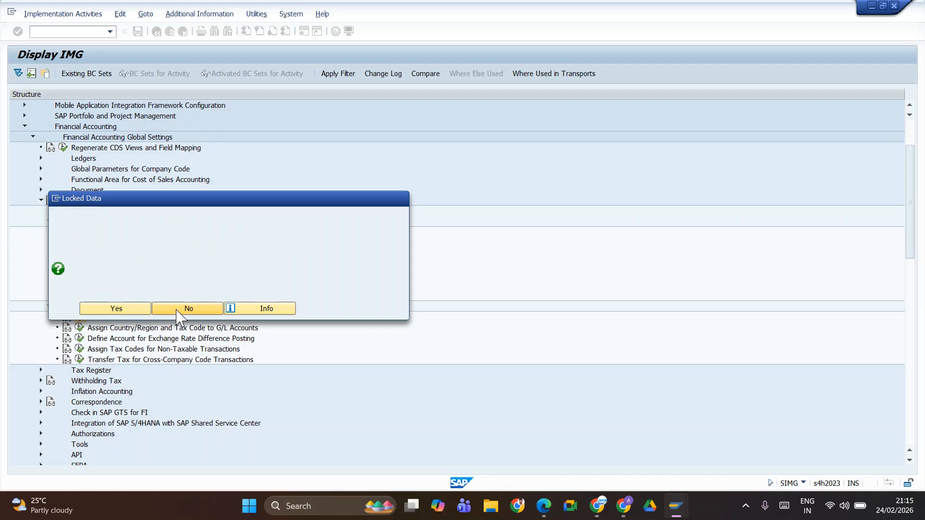
{"action": "key", "text": "alt+Tab"}
{"action": "key", "text": "alt+Tab"}
{"action": "key", "text": "alt+Tab"}
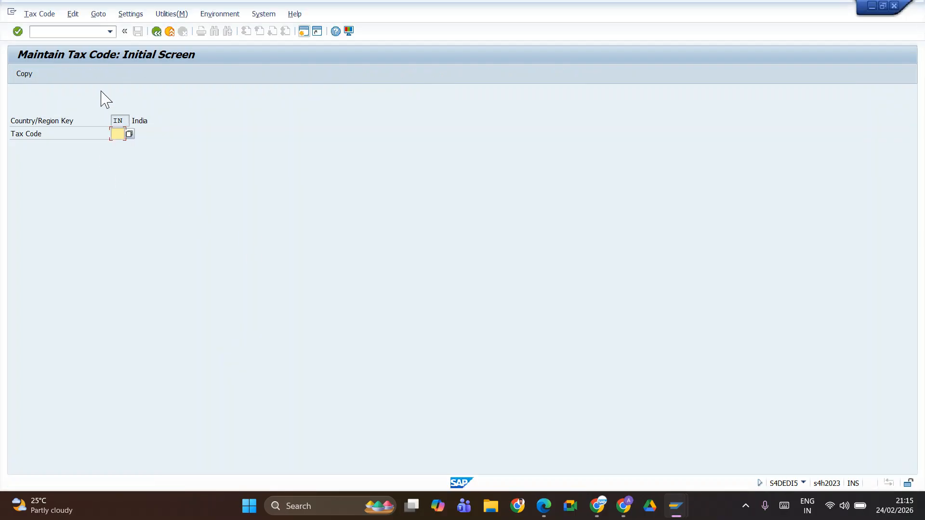
{"action": "left_click", "coordinate": [156, 34]}
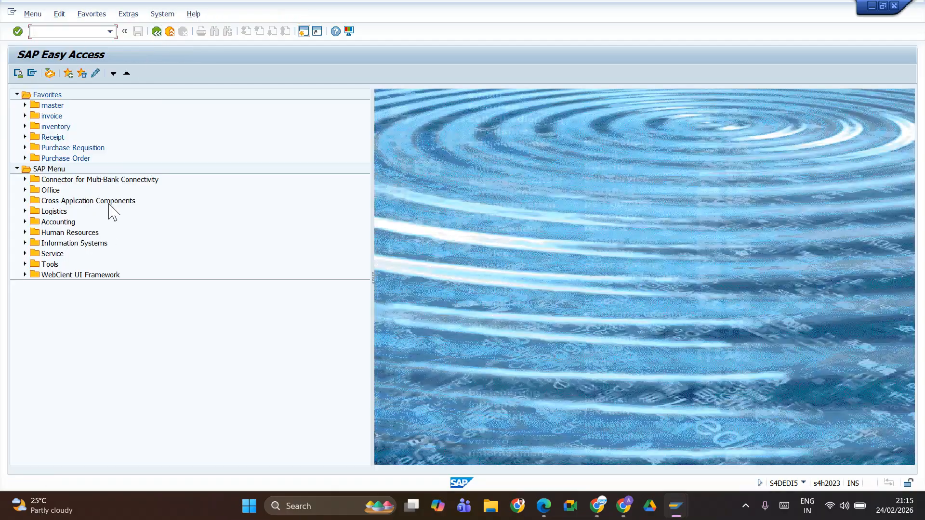
{"action": "key", "text": "alt+Tab"}
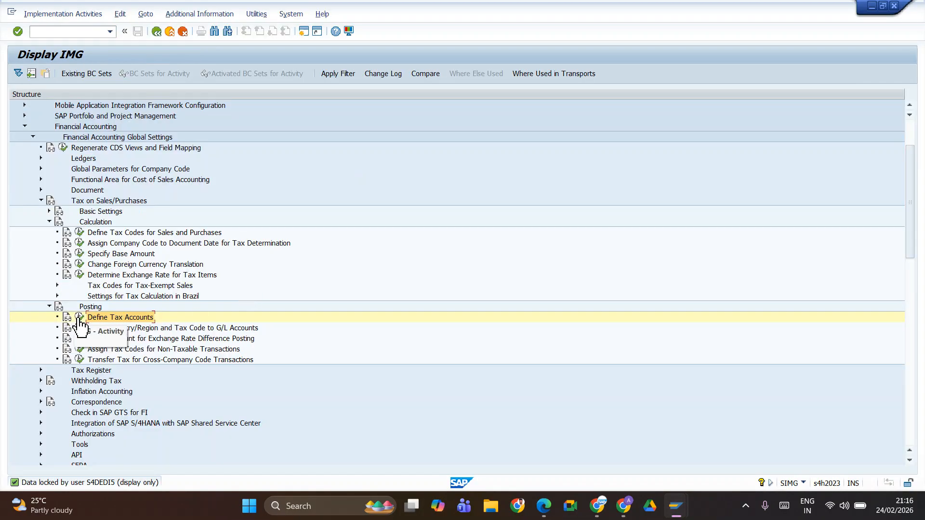
Step: Run Define Tax Accounts in change mode and position the posting key list at transaction JF3
{"action": "left_click", "coordinate": [80, 317]}
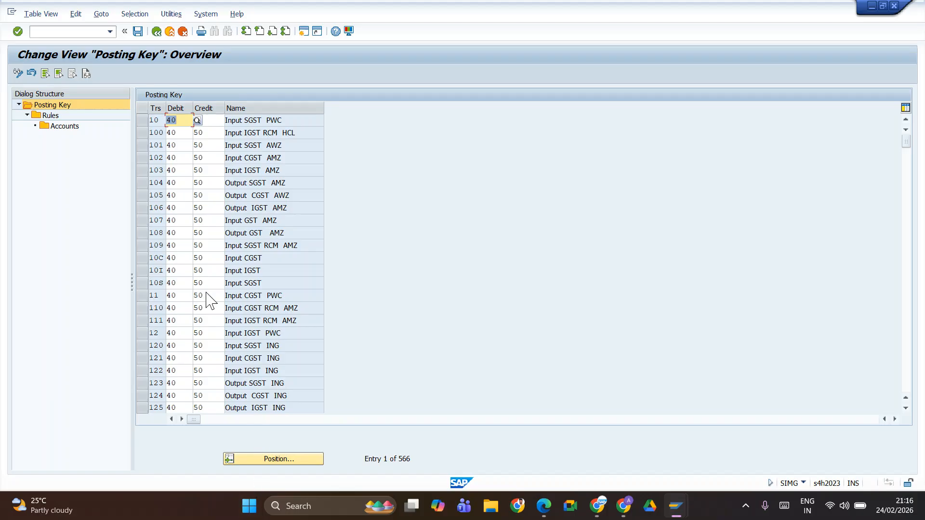
{"action": "left_click", "coordinate": [282, 460]}
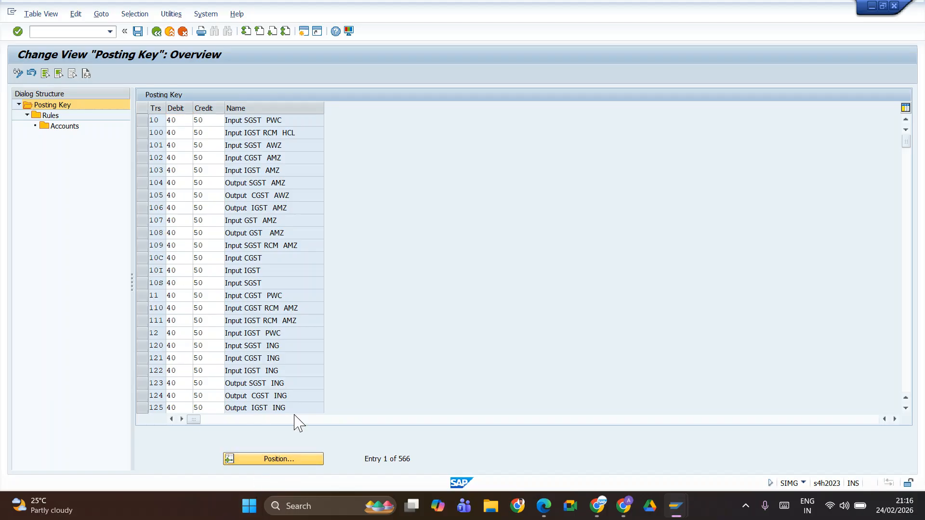
{"action": "type", "text": "jf3"}
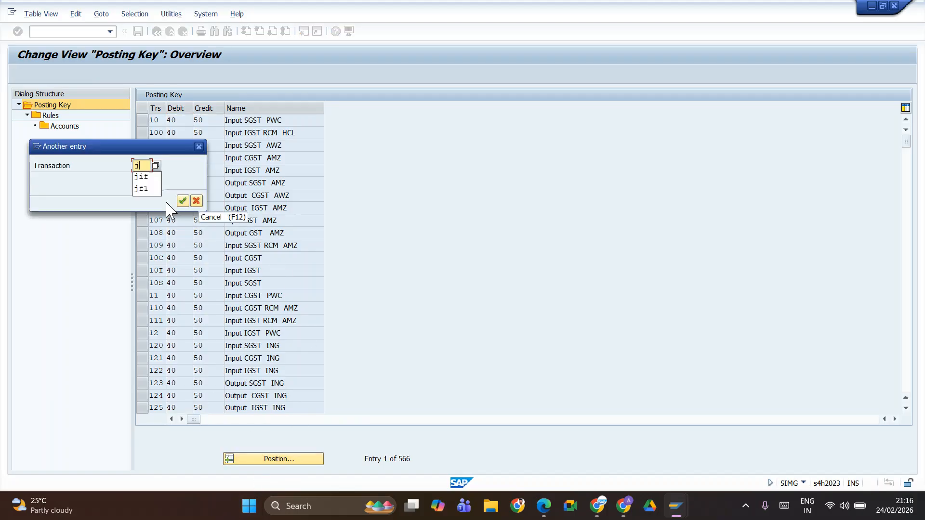
{"action": "key", "text": "Return"}
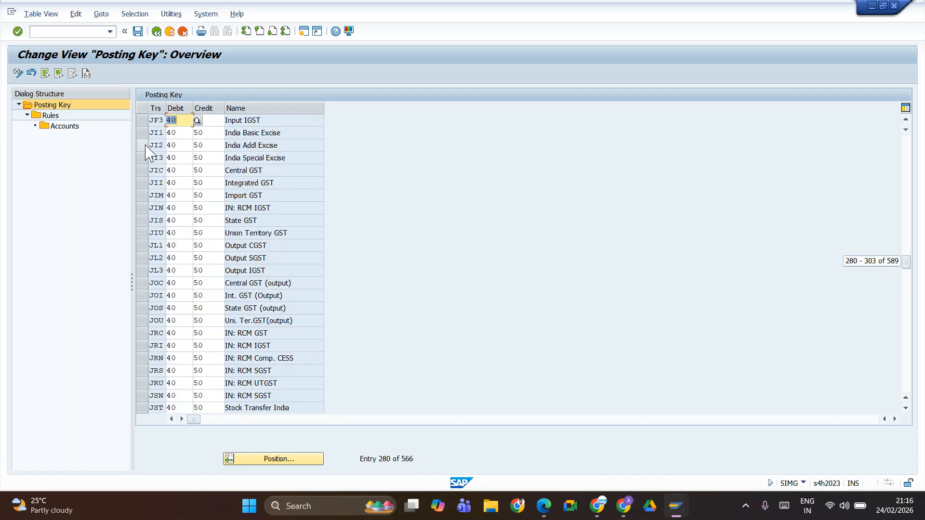
Step: Select the Input IGST transaction JF3 and open its rules
{"action": "left_click", "coordinate": [143, 121]}
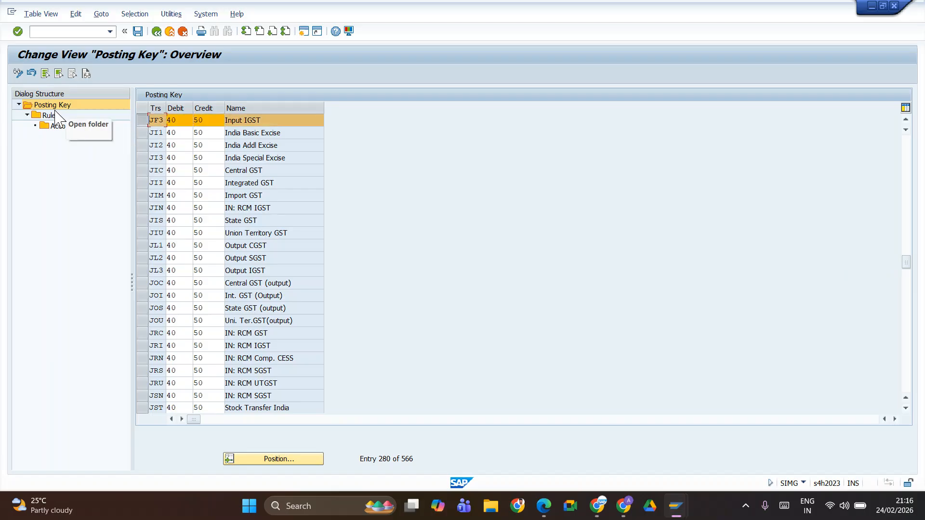
{"action": "left_click", "coordinate": [58, 127]}
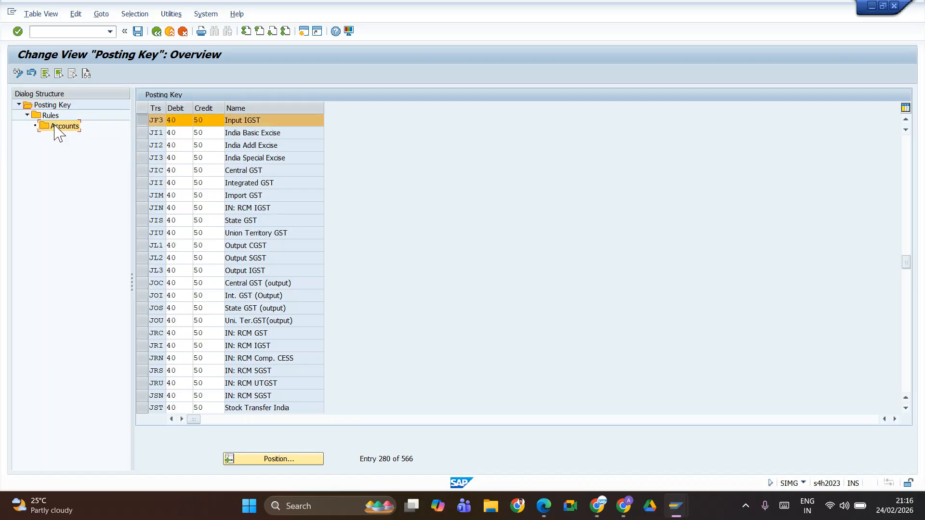
{"action": "left_click", "coordinate": [55, 116]}
{"action": "double_click", "coordinate": [56, 116]}
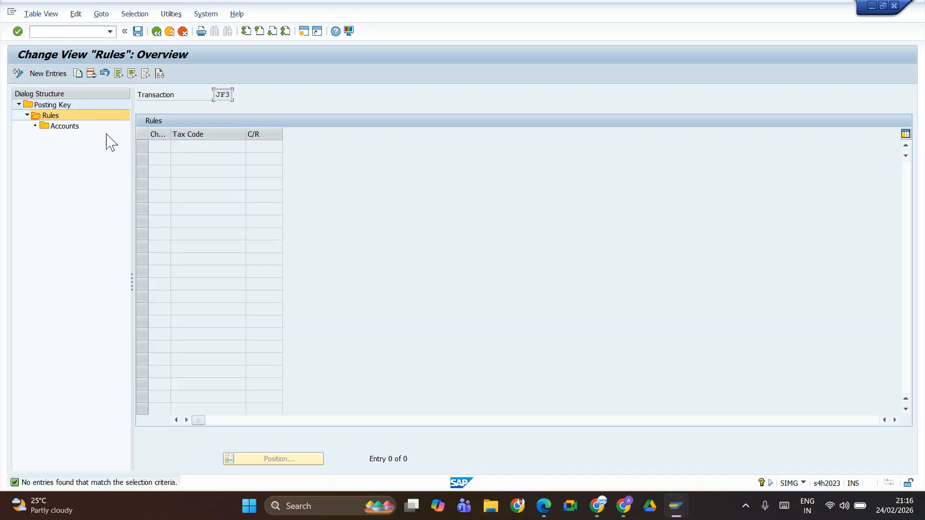
Step: Add a rule for chart of accounts JIFL to transaction JF3 and save it in the Jio Fuels customizing request
{"action": "left_click", "coordinate": [52, 77]}
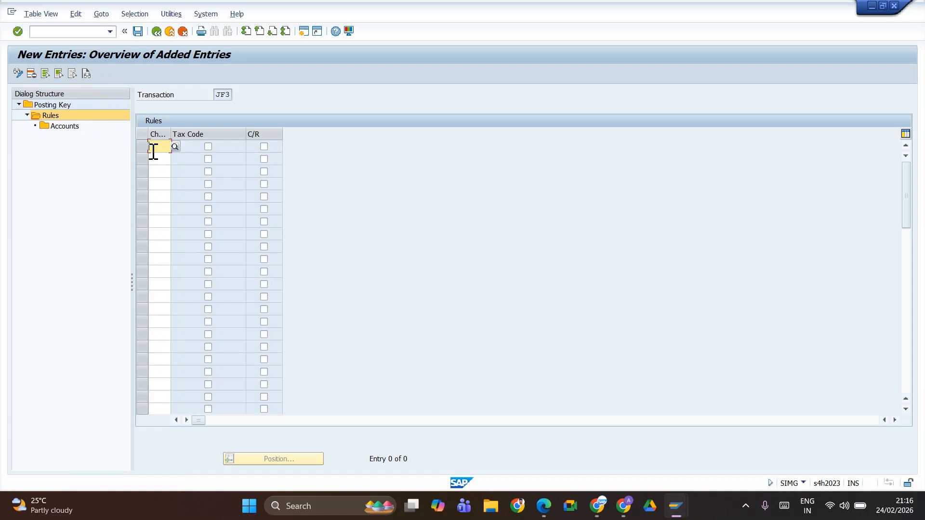
{"action": "left_click", "coordinate": [153, 151]}
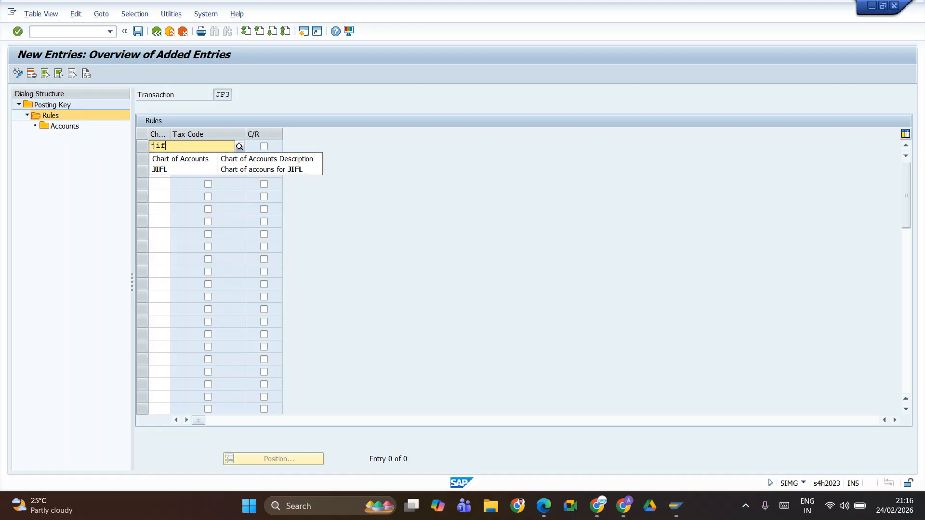
{"action": "key", "text": "Down"}
{"action": "key", "text": "Return"}
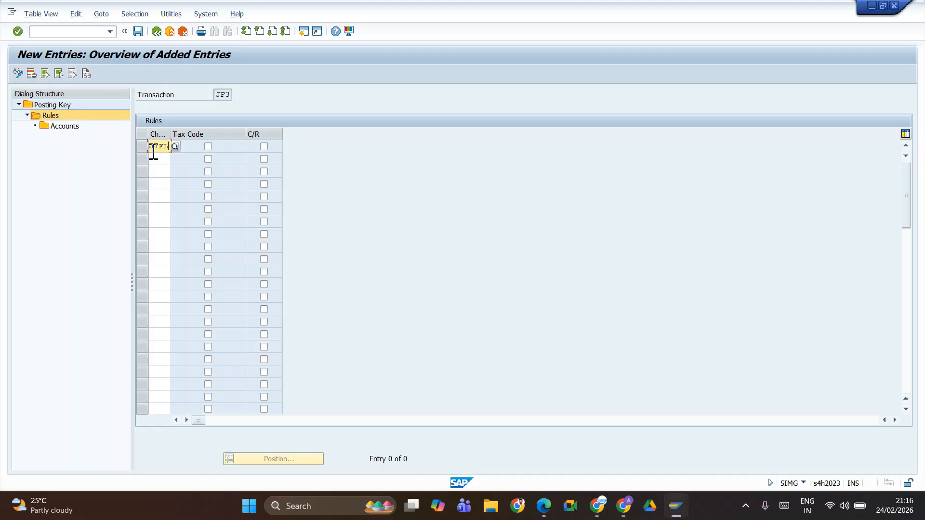
{"action": "key", "text": "Tab"}
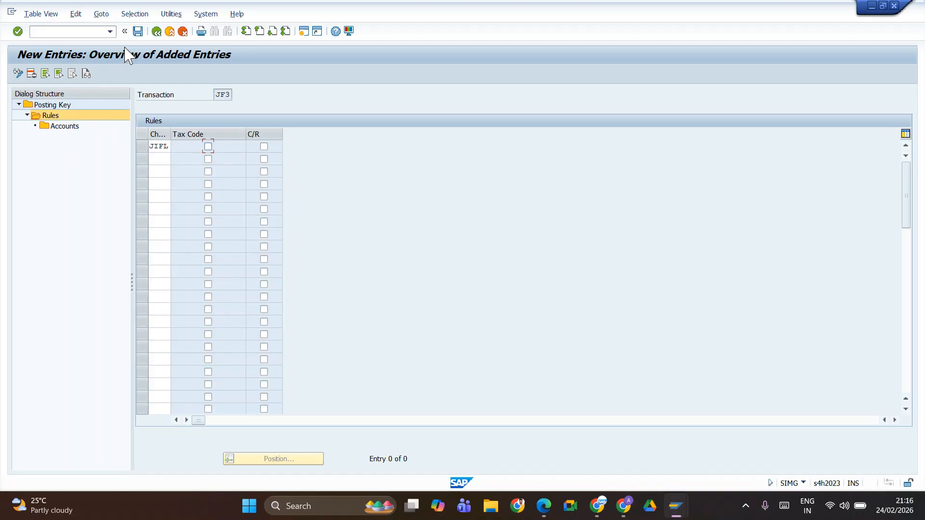
{"action": "left_click", "coordinate": [138, 32]}
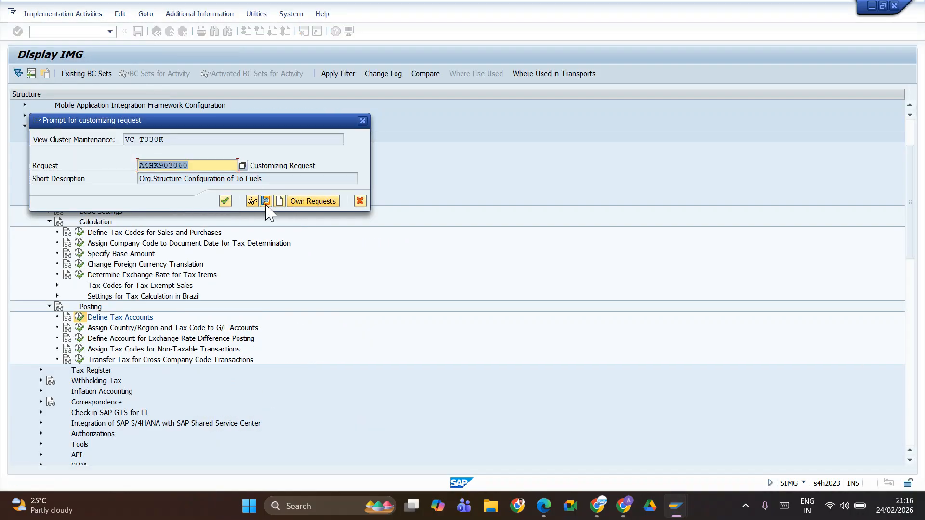
{"action": "left_click", "coordinate": [225, 201]}
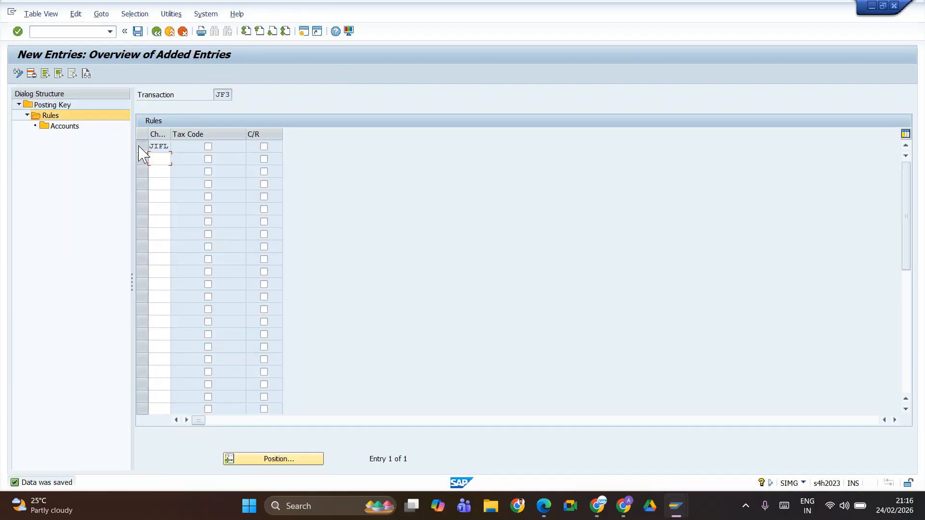
Step: Select the JIFL rule of transaction JF3 and open its accounts
{"action": "left_click", "coordinate": [142, 146]}
{"action": "double_click", "coordinate": [64, 127]}
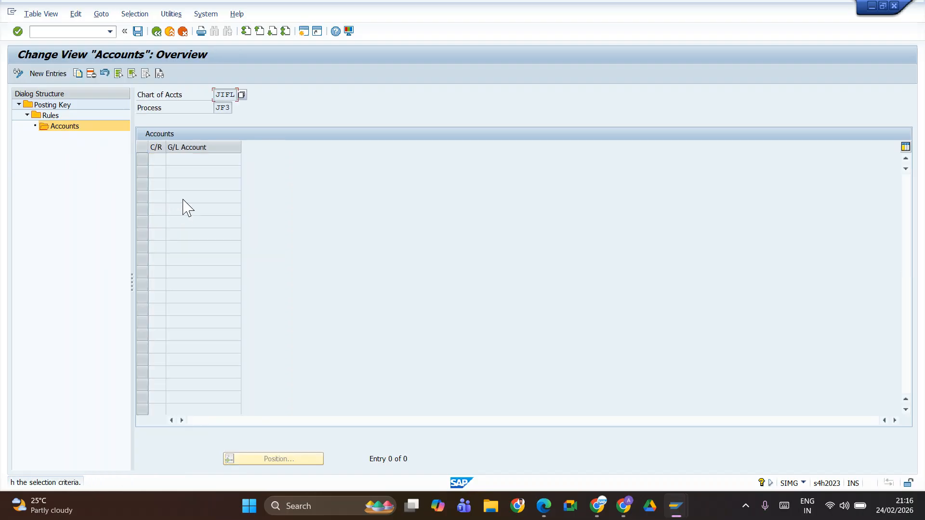
Step: Switch to the Google Meet call, look through its participant list, and return to the SAP accounts overview
{"action": "key", "text": "alt+Tab"}
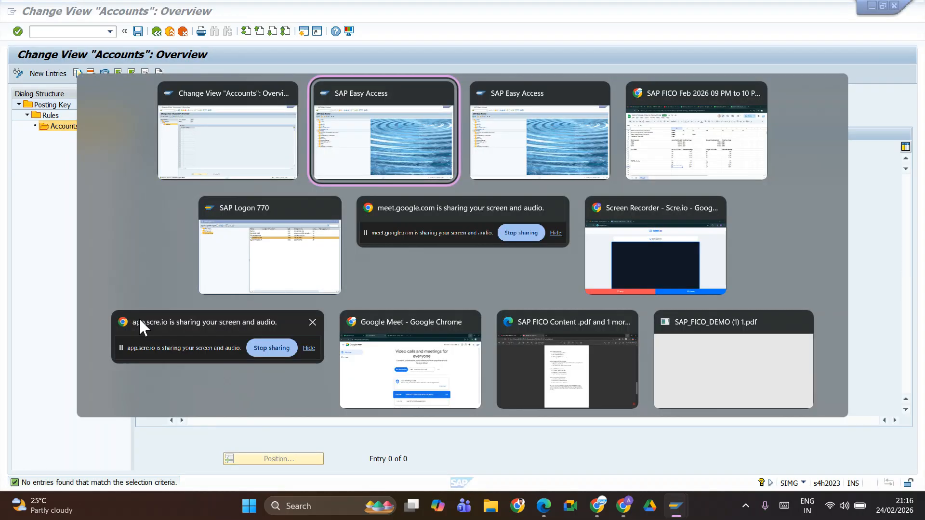
{"action": "key", "text": "alt+Tab"}
{"action": "key", "text": "alt+Tab"}
{"action": "key", "text": "alt+Tab"}
{"action": "key", "text": "alt+shift+Tab"}
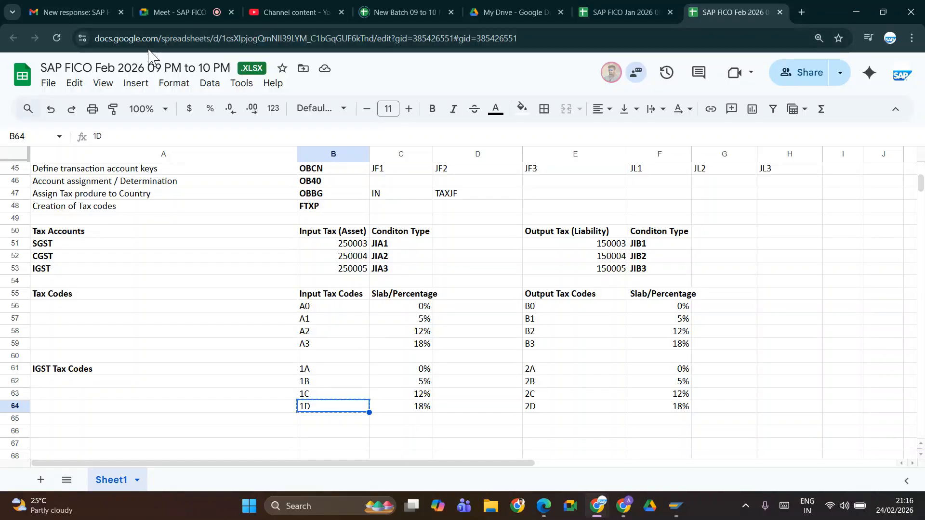
{"action": "left_click", "coordinate": [179, 13]}
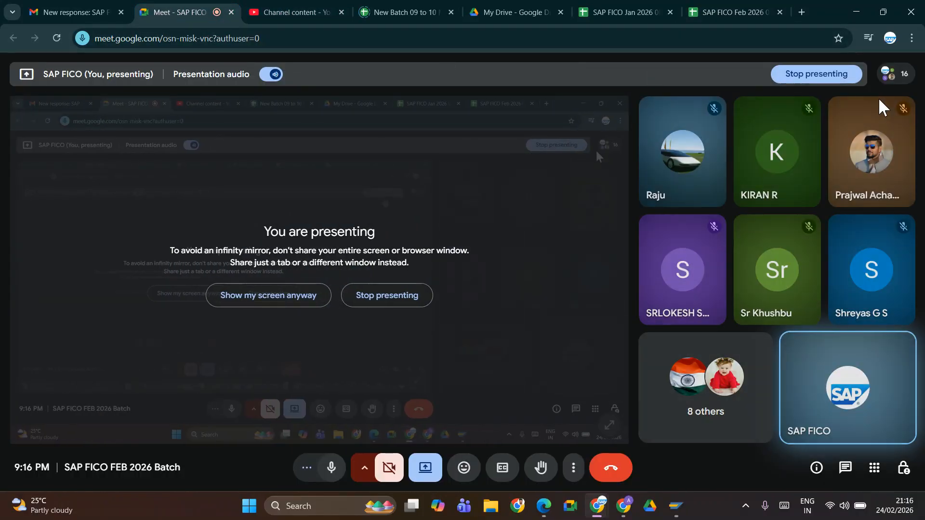
{"action": "left_click", "coordinate": [896, 76]}
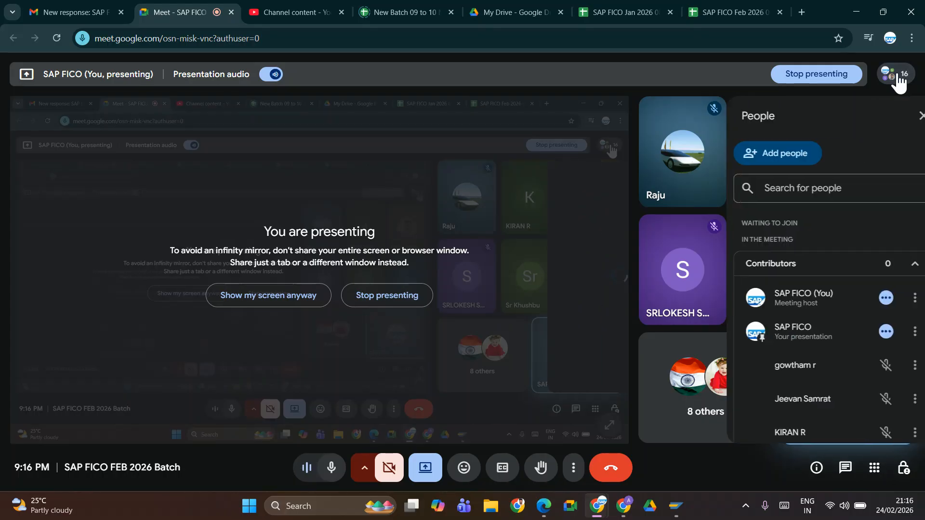
{"action": "scroll", "coordinate": [780, 381], "scroll_direction": "down", "scroll_amount": 5}
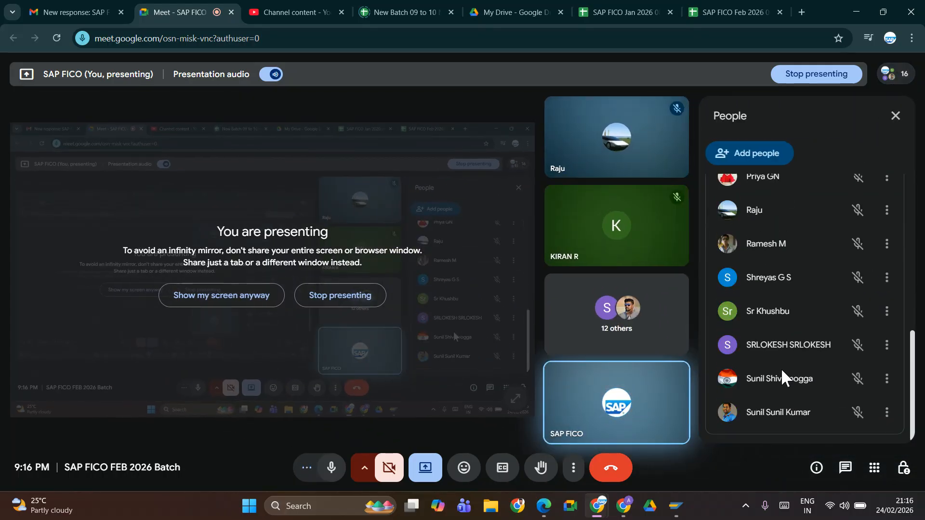
{"action": "scroll", "coordinate": [782, 368], "scroll_direction": "up", "scroll_amount": 5}
{"action": "left_click", "coordinate": [892, 124]}
{"action": "key", "text": "alt+Tab"}
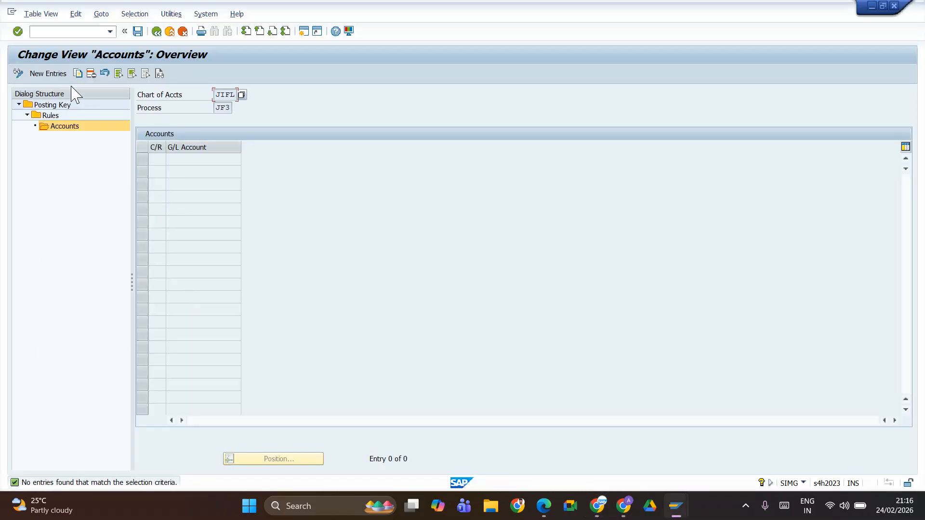
Step: Start a new account entry for chart JIFL and process JF3, and consult the tax accounts in the SAP FICO Feb 2026 spreadsheet
{"action": "left_click", "coordinate": [57, 74]}
{"action": "left_click", "coordinate": [190, 159]}
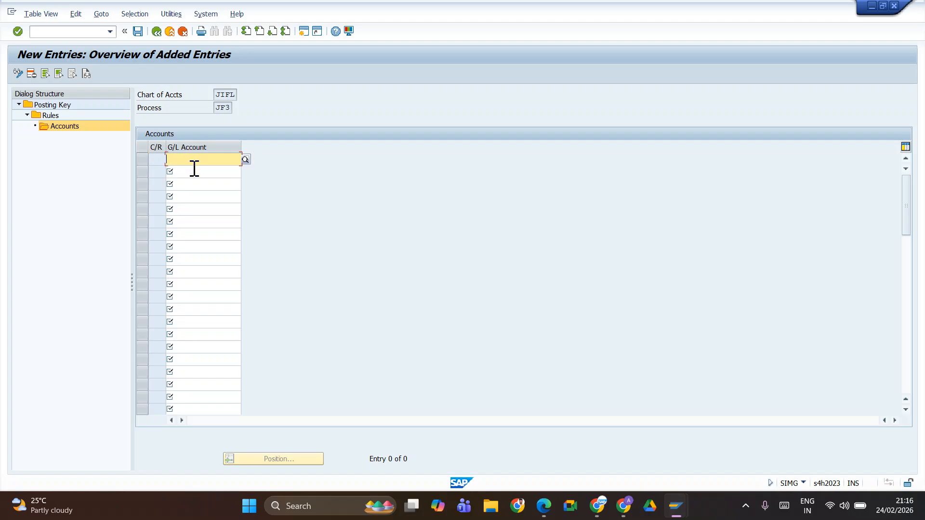
{"action": "key", "text": "alt+Tab"}
{"action": "key", "text": "alt+Tab"}
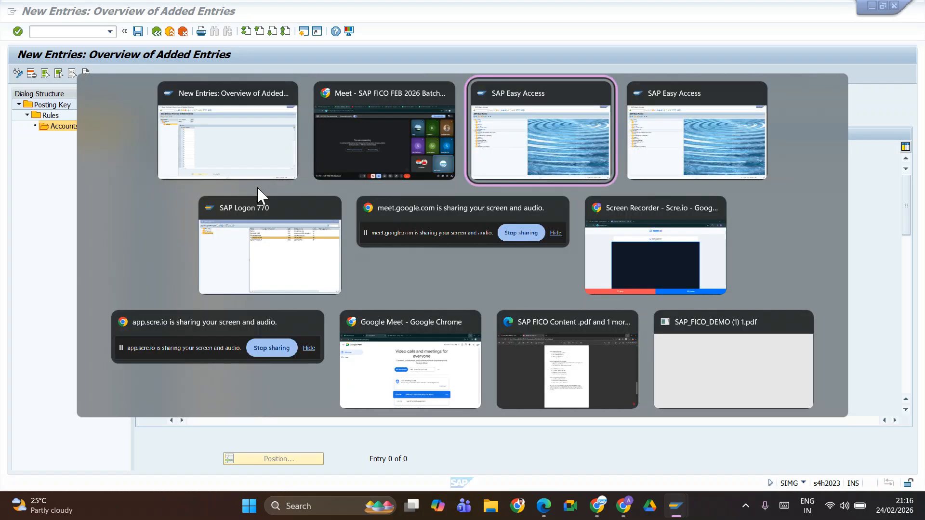
{"action": "key", "text": "alt+shift+Tab"}
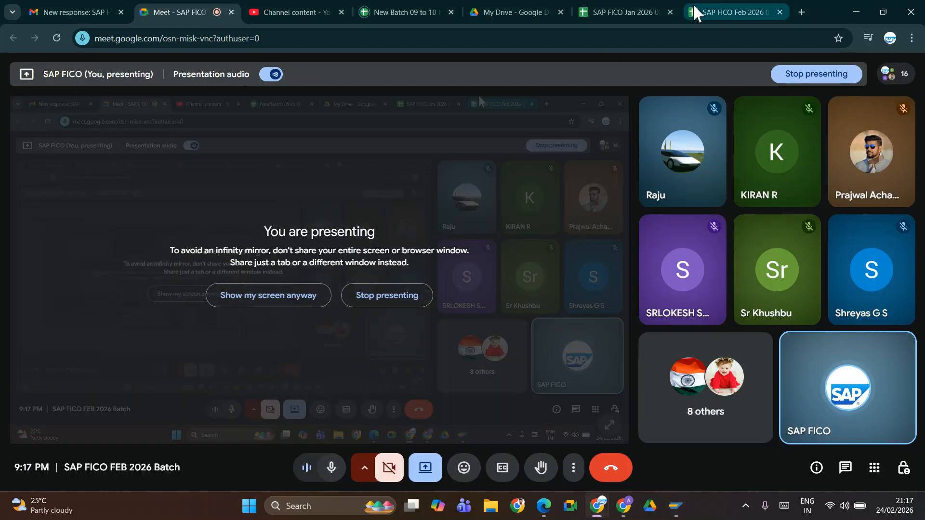
{"action": "left_click", "coordinate": [692, 12]}
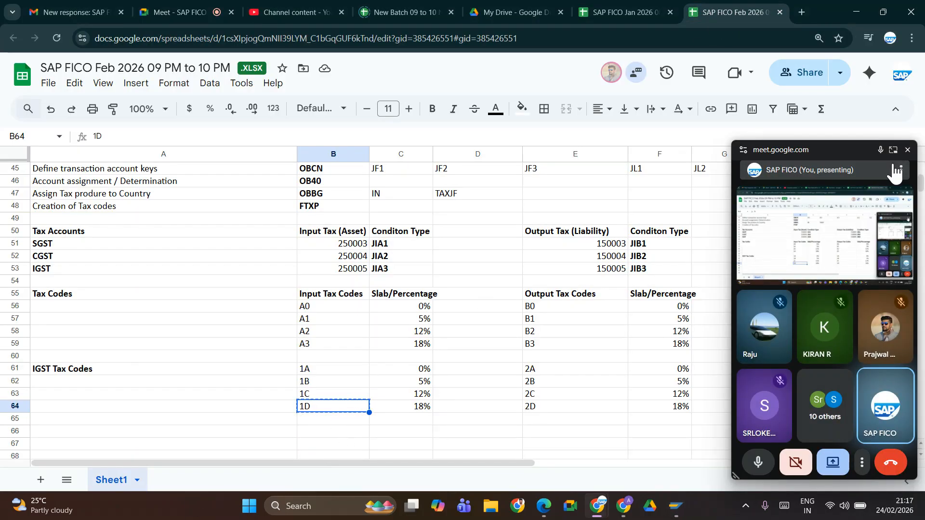
{"action": "left_click", "coordinate": [907, 150]}
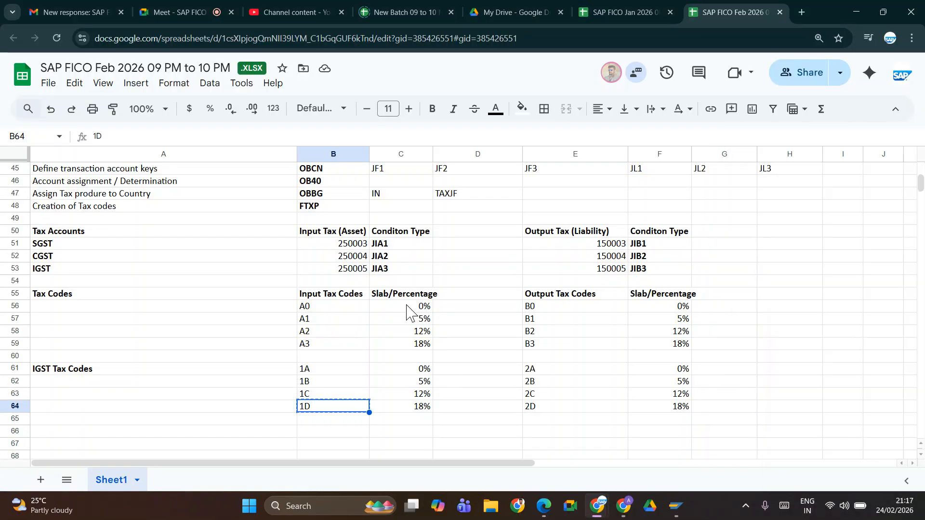
Step: Run FS00 in a separate SAP session and examine company code JIFL's Current Liabilities and Current Assets accounts
{"action": "key", "text": "alt+Tab"}
{"action": "key", "text": "alt+Tab"}
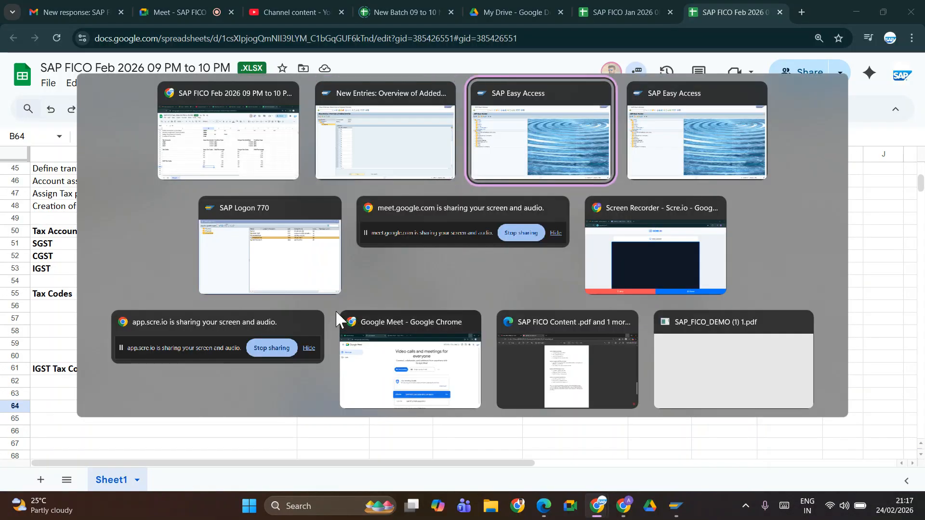
{"action": "type", "text": "fs00"}
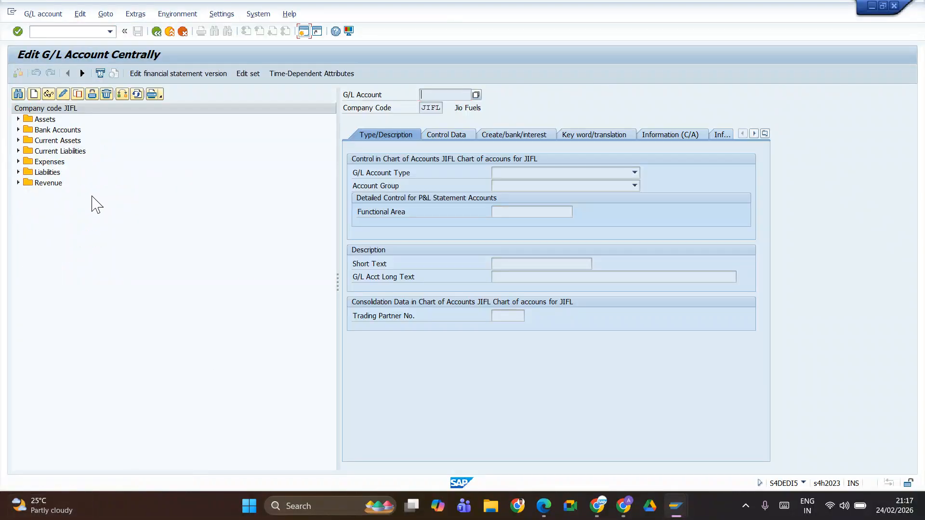
{"action": "left_click", "coordinate": [18, 151]}
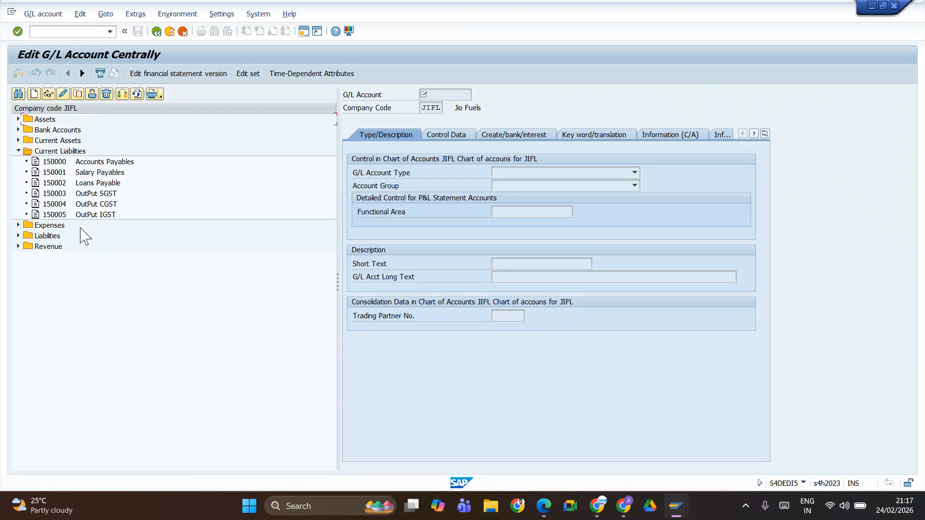
{"action": "left_click", "coordinate": [18, 151]}
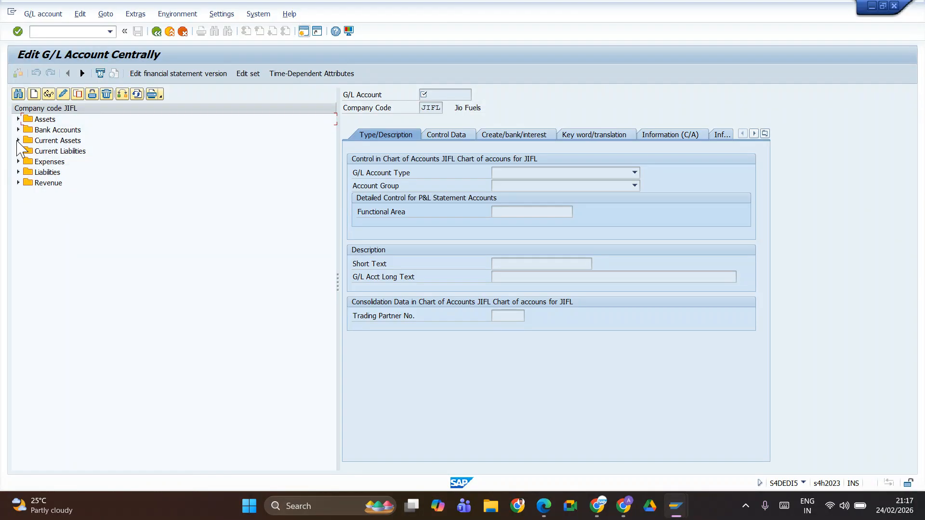
{"action": "left_click", "coordinate": [18, 141]}
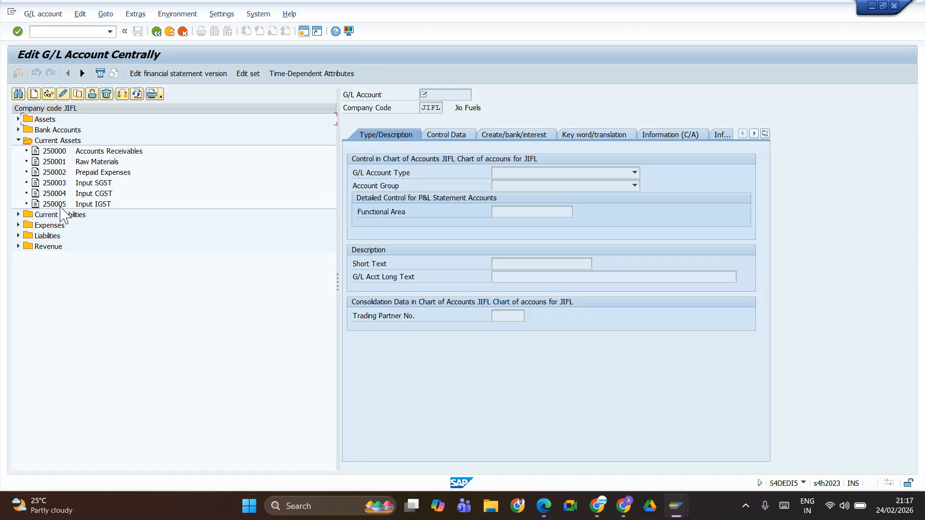
Step: Assign G/L account 250005 to chart of accounts JIFL under JF3, save it, and return to the posting key overview
{"action": "key", "text": "alt+Tab"}
{"action": "key", "text": "alt+Tab"}
{"action": "key", "text": "Tab"}
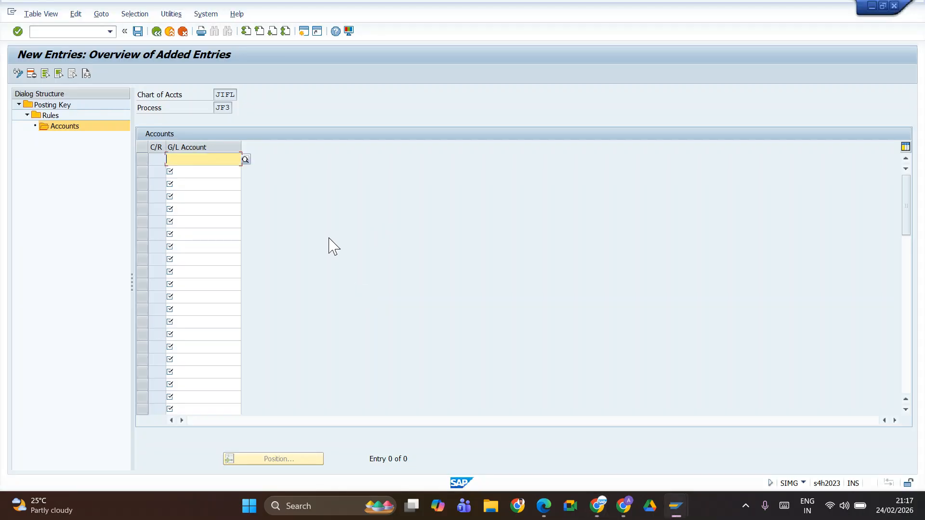
{"action": "type", "text": "25000"}
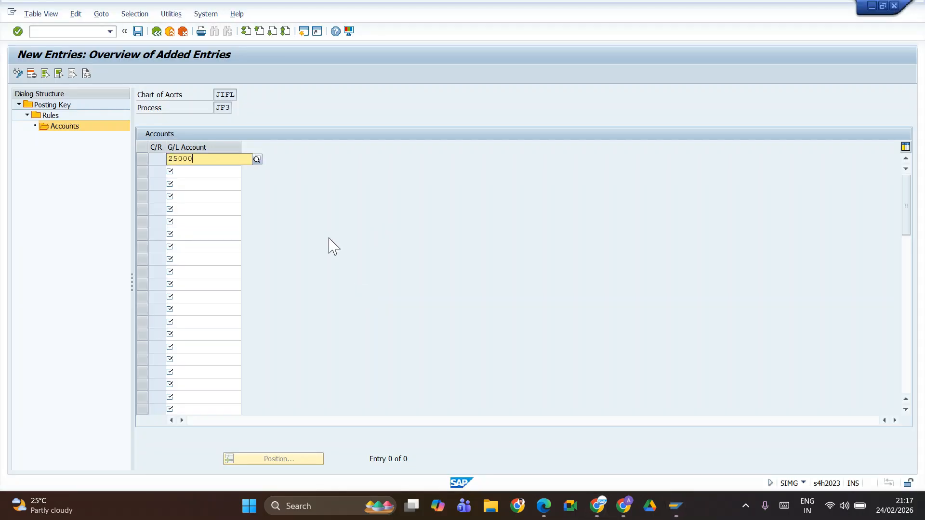
{"action": "type", "text": "5"}
{"action": "key", "text": "Return"}
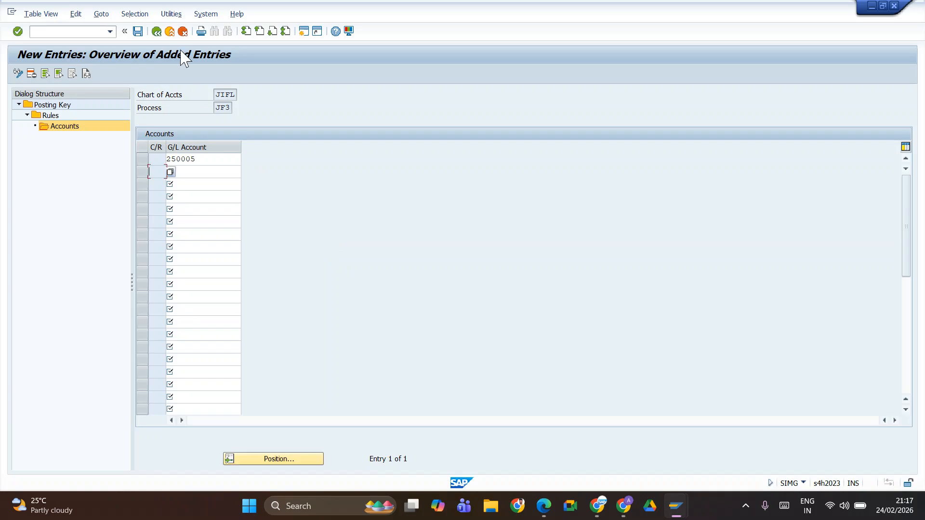
{"action": "left_click", "coordinate": [138, 31]}
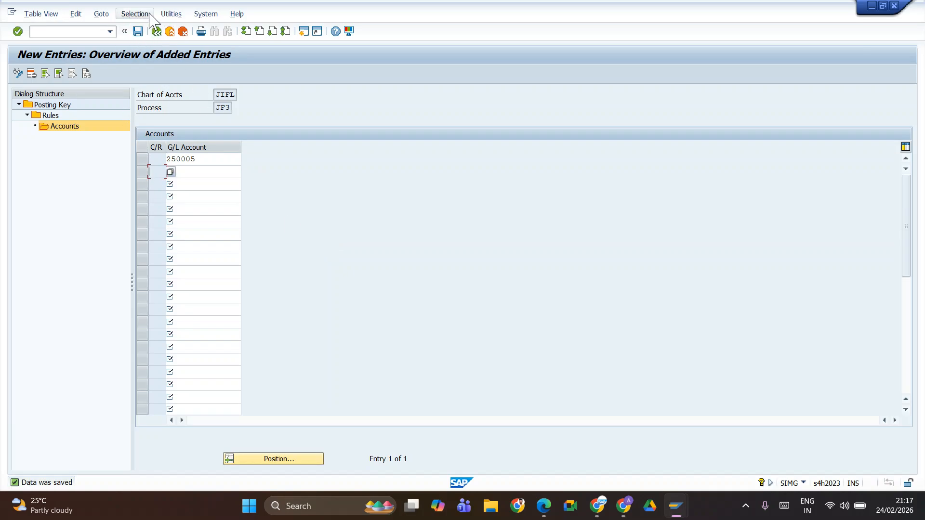
{"action": "left_click", "coordinate": [156, 31]}
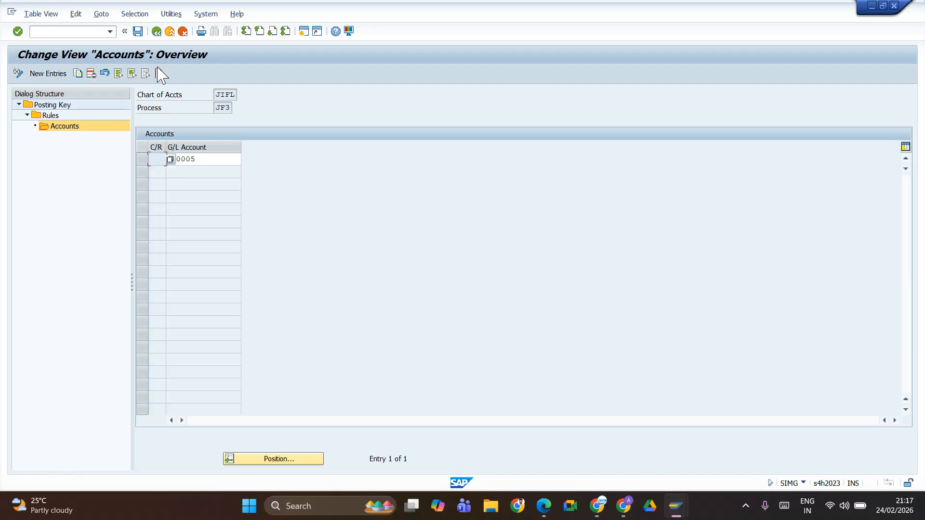
{"action": "left_click", "coordinate": [156, 31]}
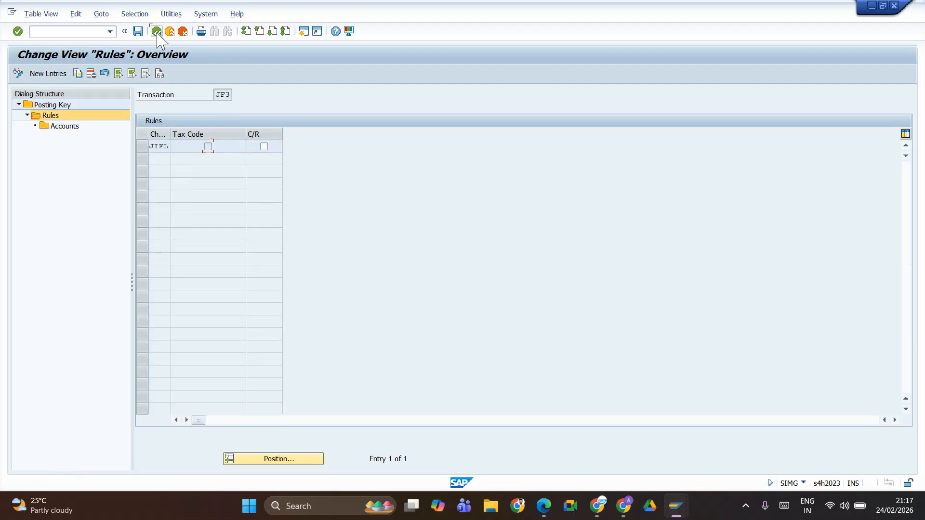
{"action": "left_click", "coordinate": [157, 32]}
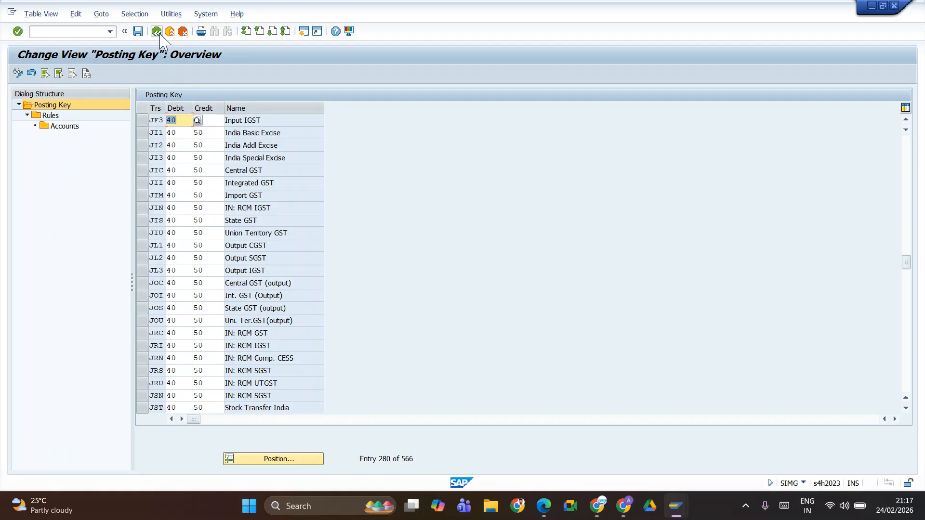
Step: Open Maintain Tax Code (FTXP) in another SAP session for country IN
{"action": "key", "text": "alt+Tab"}
{"action": "key", "text": "alt+Tab"}
{"action": "key", "text": "alt+Tab"}
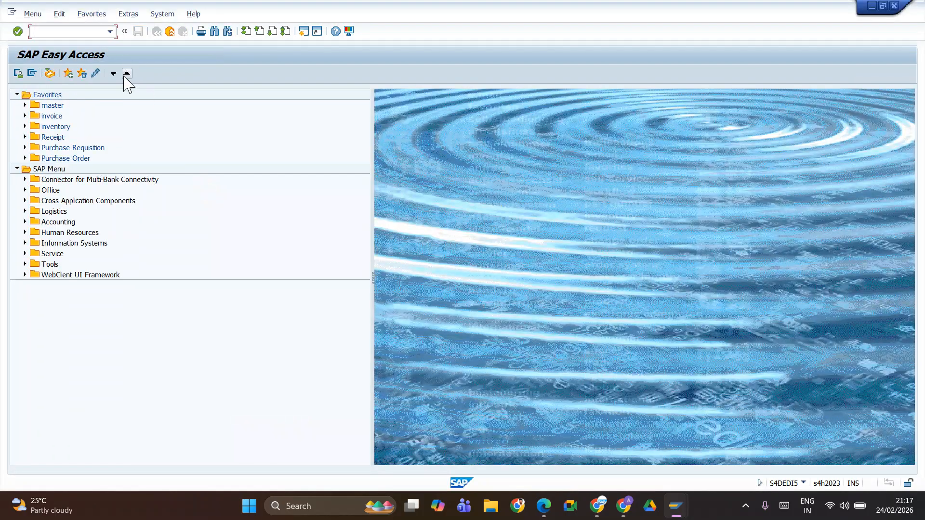
{"action": "key", "text": "alt+m"}
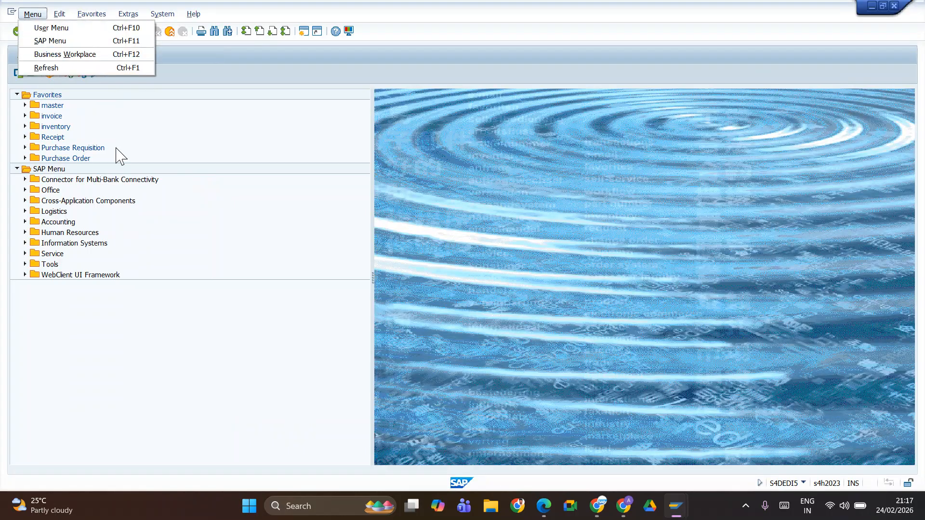
{"action": "key", "text": "Escape"}
{"action": "type", "text": "ftxp"}
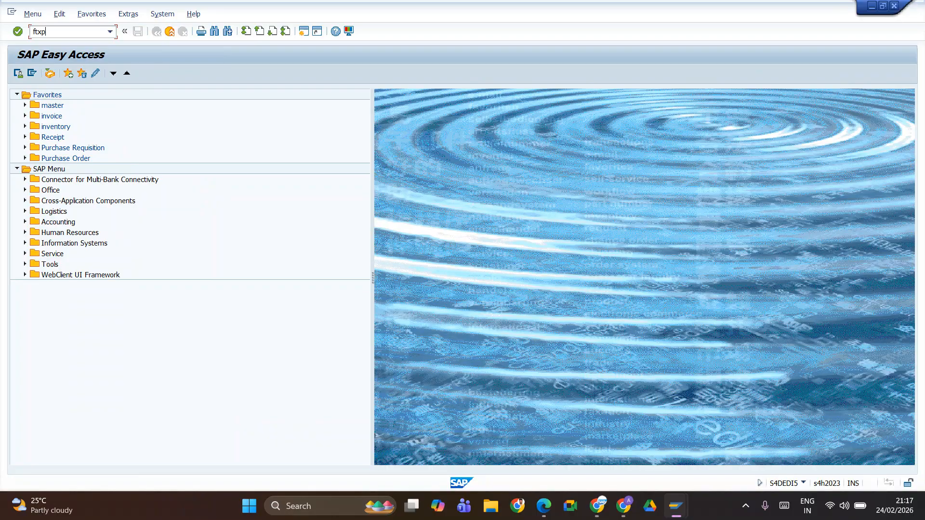
{"action": "key", "text": "Return"}
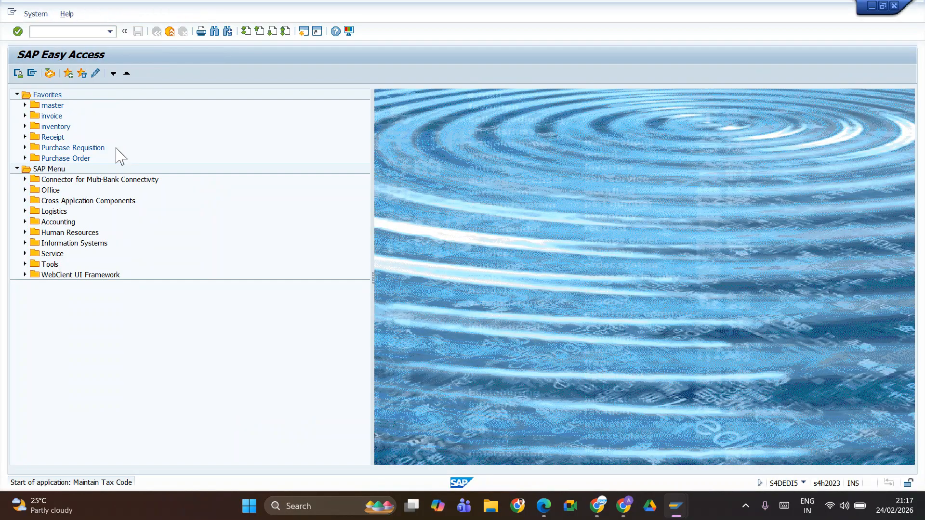
{"action": "type", "text": "in"}
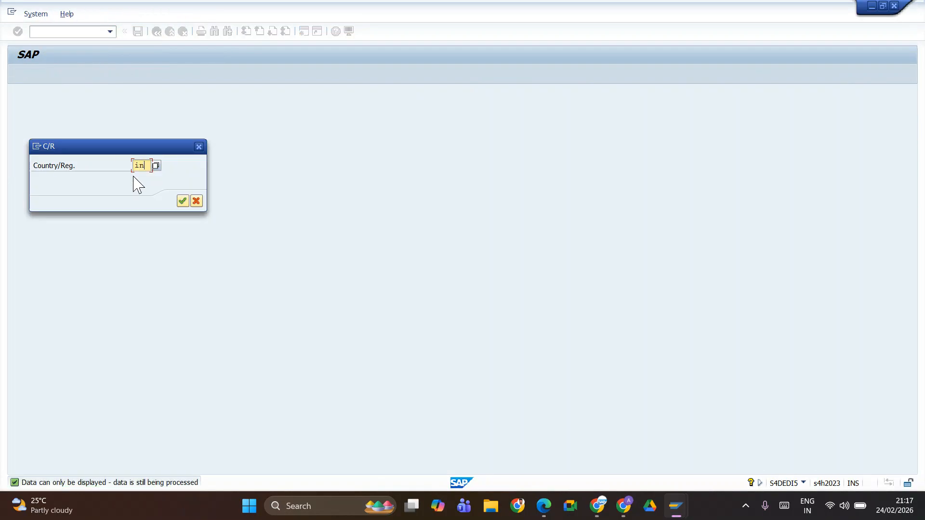
{"action": "key", "text": "Return"}
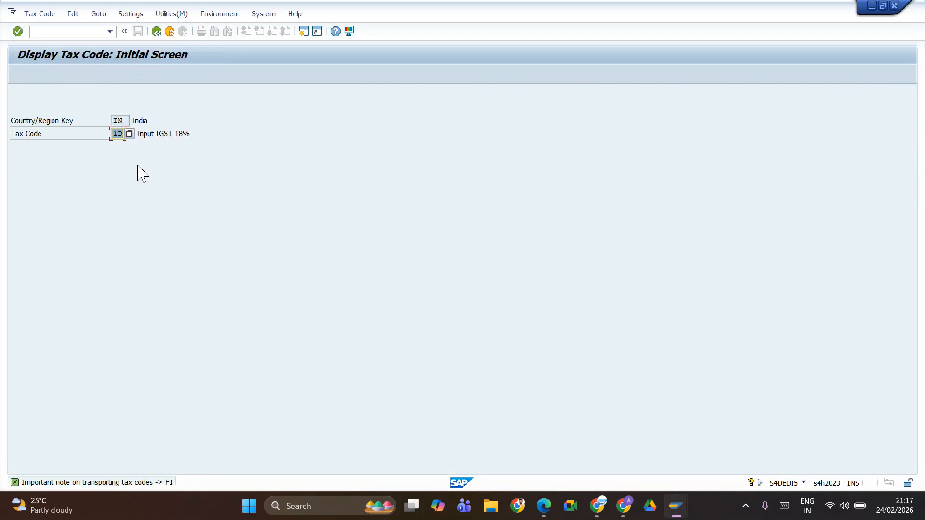
Step: Display tax code 1D and check its tax accounts for chart of accounts JIFL
{"action": "key", "text": "BackSpace"}
{"action": "key", "text": "BackSpace"}
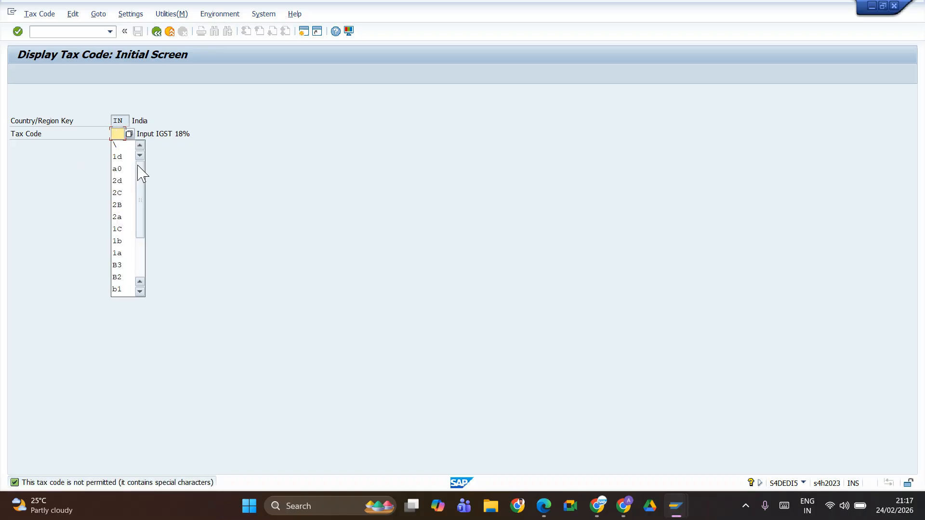
{"action": "key", "text": "Down"}
{"action": "key", "text": "Down"}
{"action": "key", "text": "Return"}
{"action": "key", "text": "Return"}
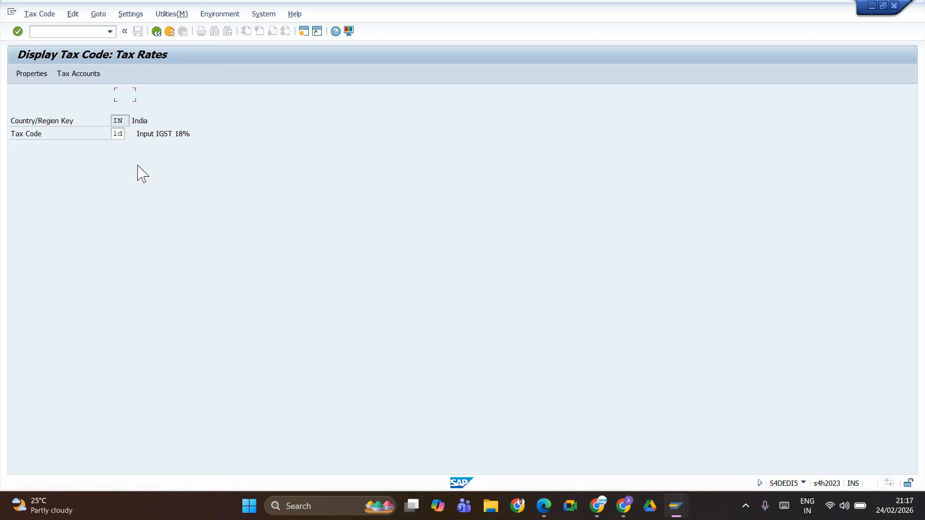
{"action": "left_click", "coordinate": [78, 74]}
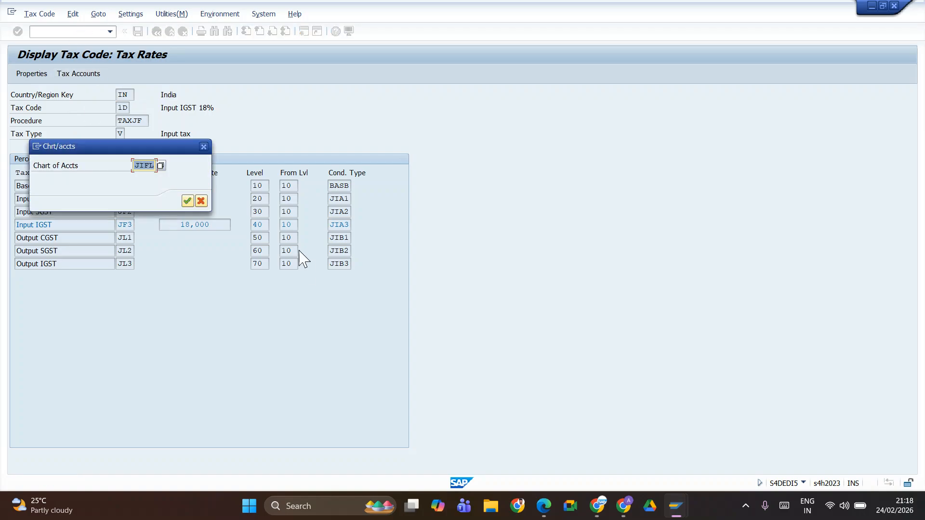
{"action": "left_click", "coordinate": [188, 201]}
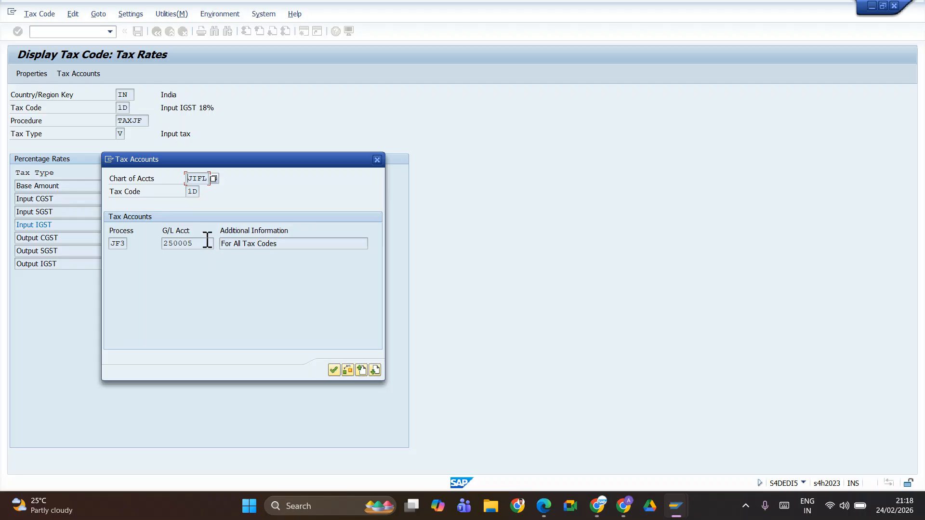
{"action": "left_click", "coordinate": [334, 370]}
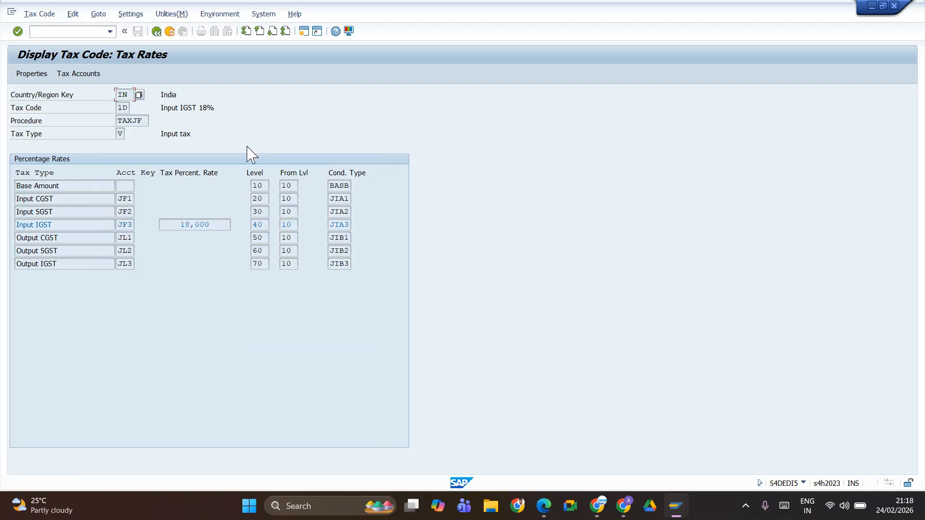
Step: Return FTXP to its initial screen and consult the spreadsheet's tax accounts before going back to SAP's posting key overview
{"action": "left_click", "coordinate": [156, 32]}
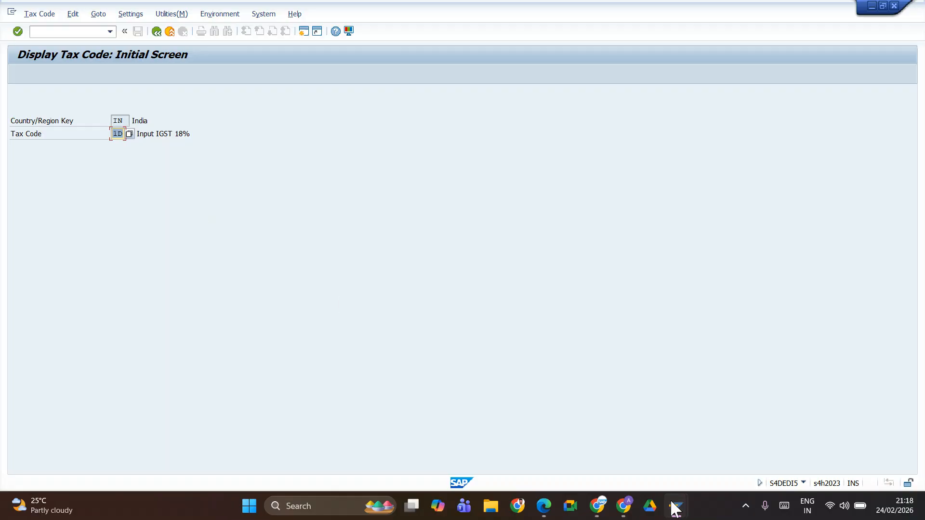
{"action": "key", "text": "alt+Tab"}
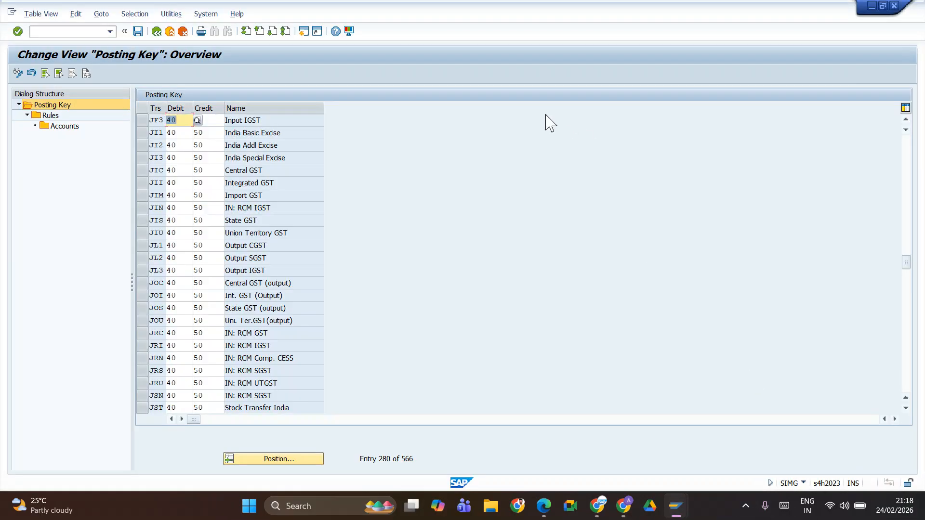
{"action": "key", "text": "alt+Tab"}
{"action": "key", "text": "alt+Tab"}
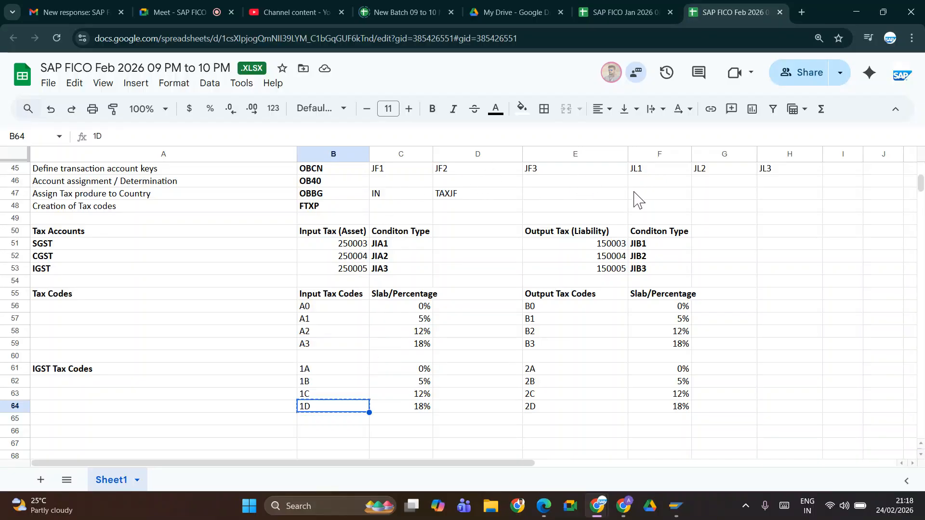
{"action": "key", "text": "alt+Tab"}
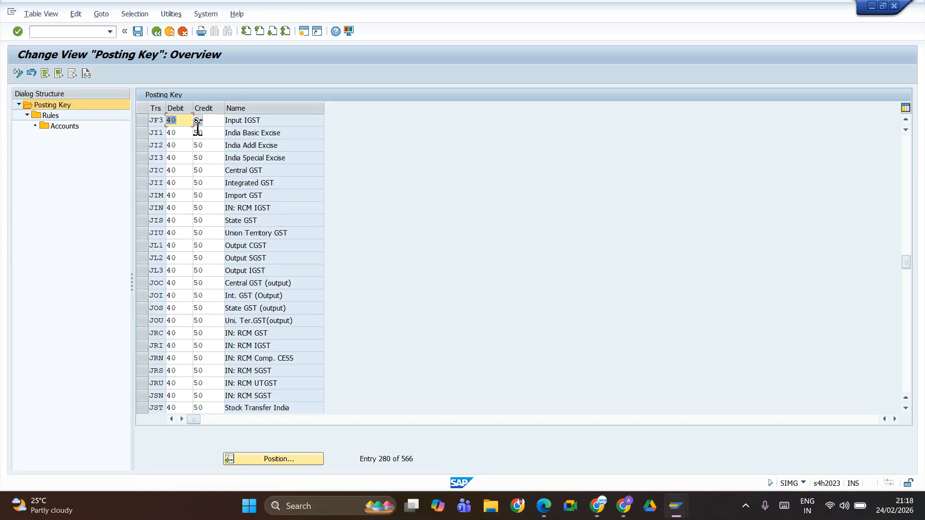
Step: Check the account assignment rules of transaction key JL1 (Output CGST) and return to the posting key overview with JL1 selected
{"action": "left_click", "coordinate": [142, 246]}
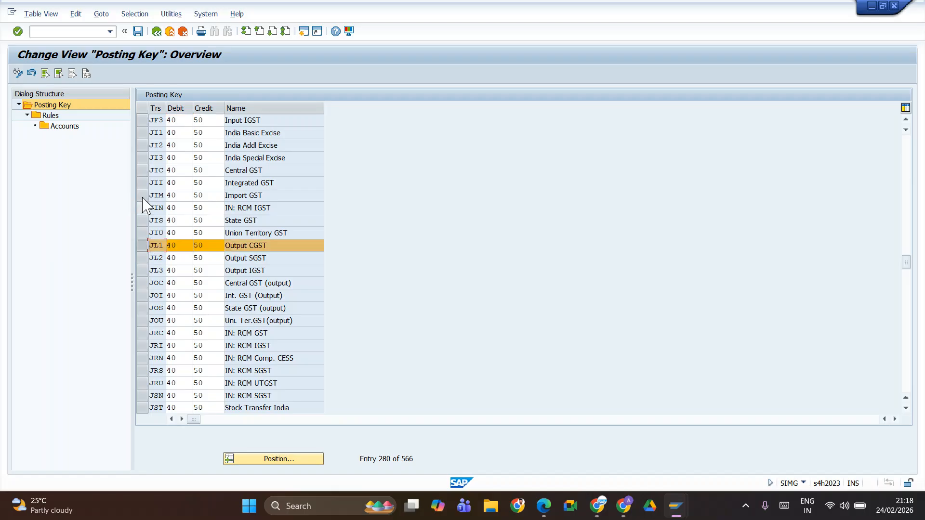
{"action": "double_click", "coordinate": [48, 116]}
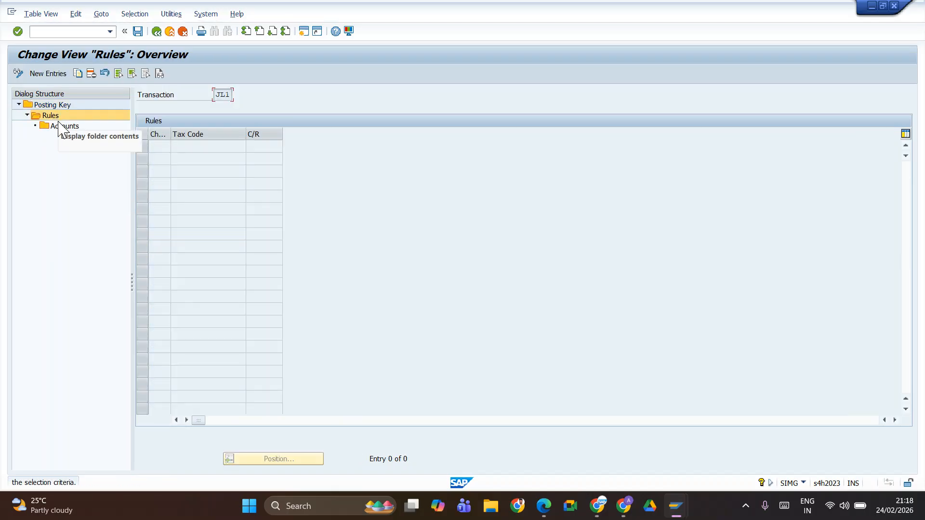
{"action": "double_click", "coordinate": [62, 127]}
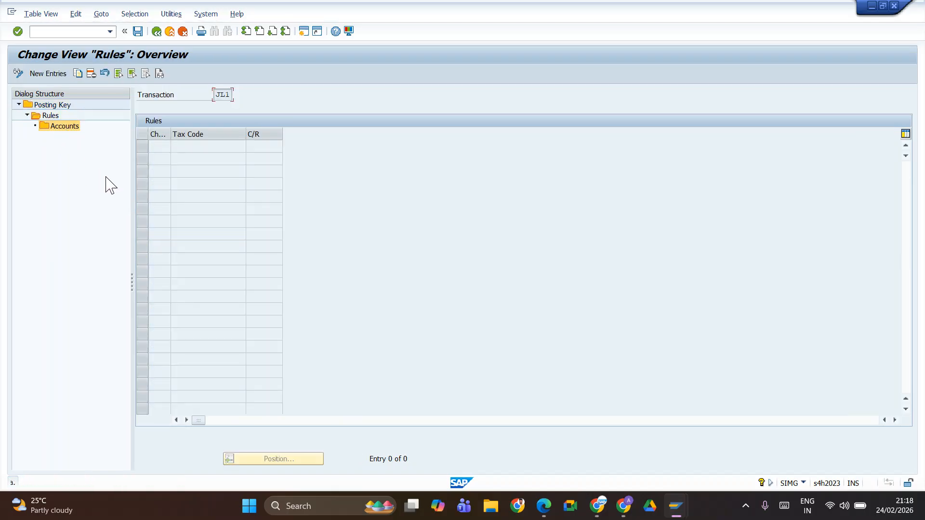
{"action": "double_click", "coordinate": [59, 105]}
{"action": "left_click", "coordinate": [145, 248]}
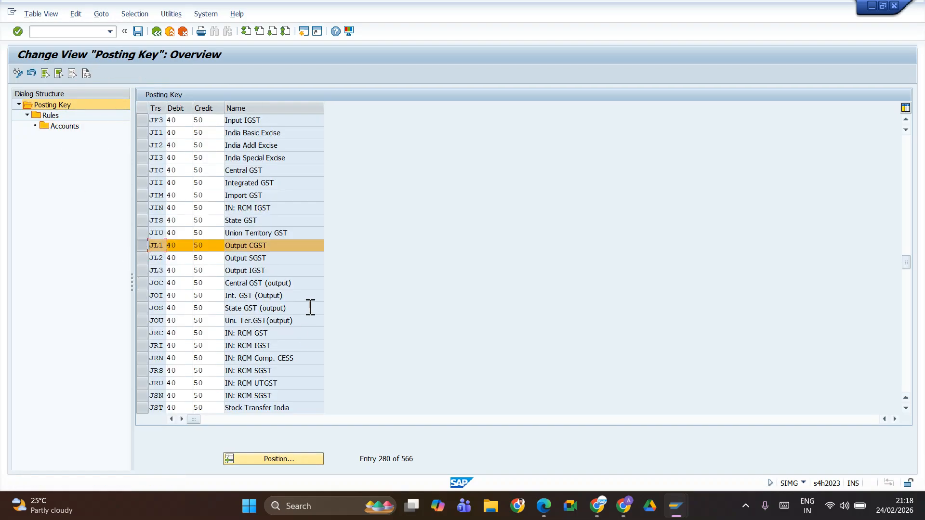
{"action": "key", "text": "alt+Tab"}
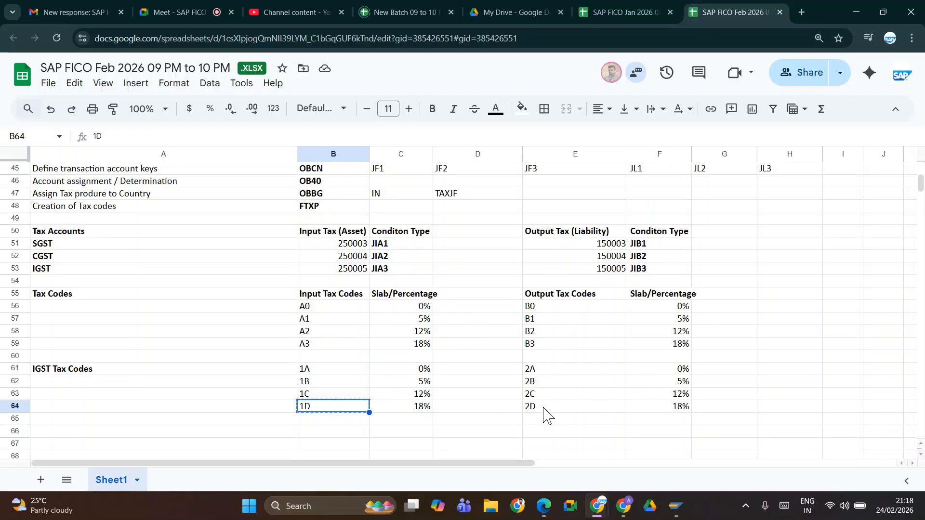
{"action": "key", "text": "alt+Tab"}
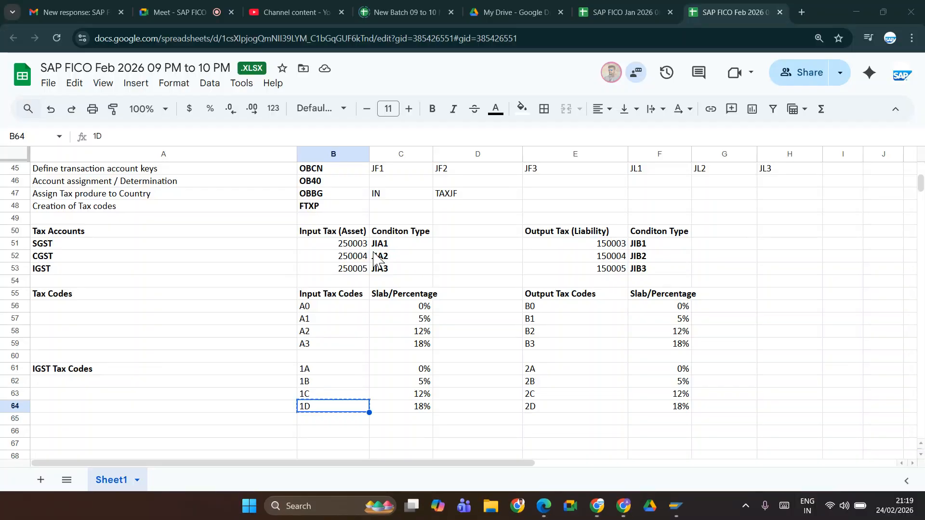
{"action": "key", "text": "alt+Tab"}
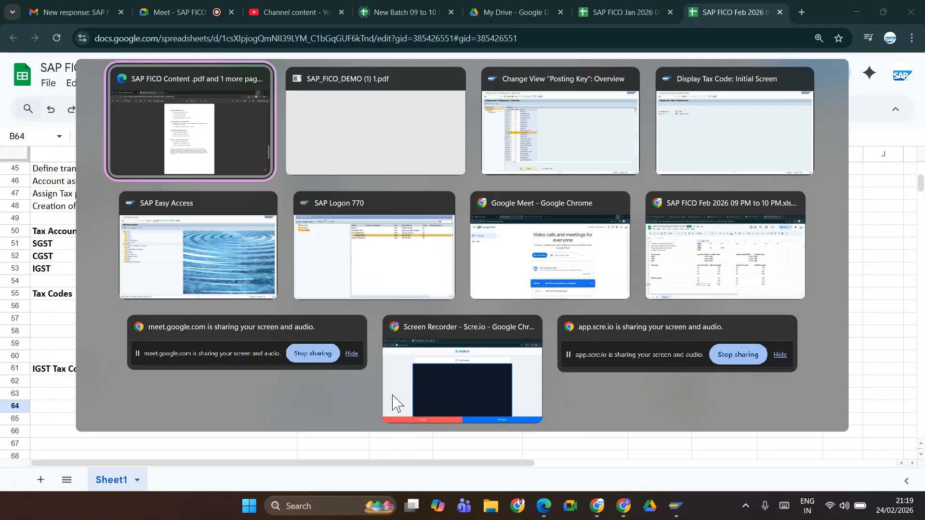
{"action": "key", "text": "ctrl+Tab"}
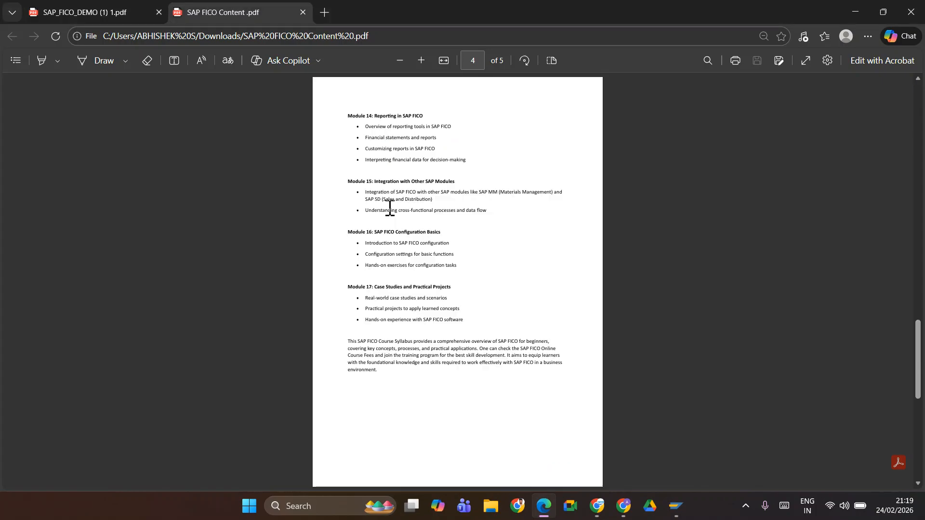
{"action": "key", "text": "alt+Tab"}
{"action": "key", "text": "alt+Tab"}
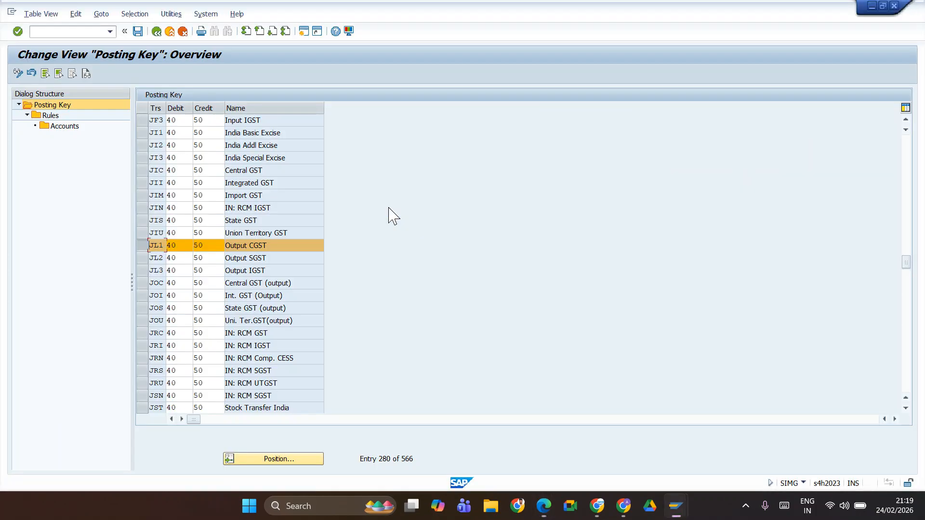
{"action": "key", "text": "alt+Tab"}
{"action": "key", "text": "alt+Tab"}
{"action": "key", "text": "alt+Tab"}
{"action": "key", "text": "alt+Tab"}
{"action": "key", "text": "alt+Tab"}
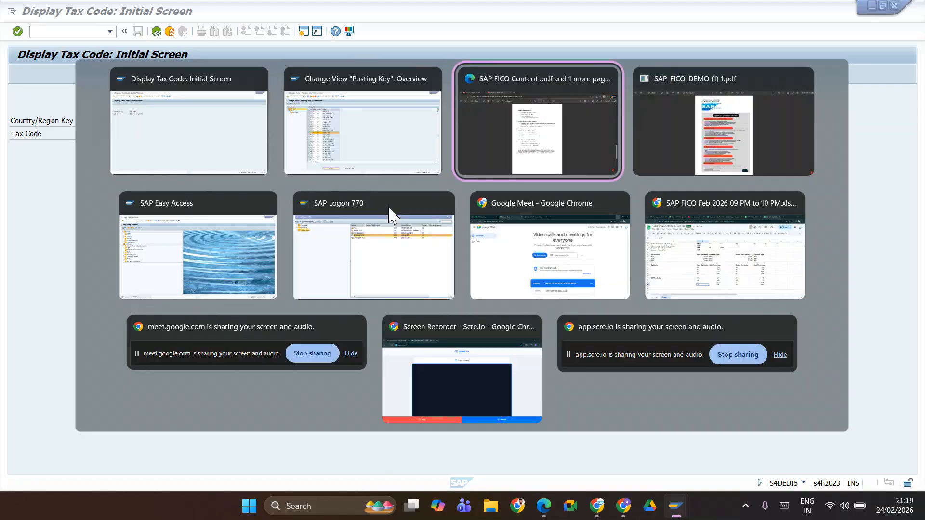
{"action": "key", "text": "alt+Tab"}
{"action": "key", "text": "alt+Tab"}
{"action": "key", "text": "alt+Tab"}
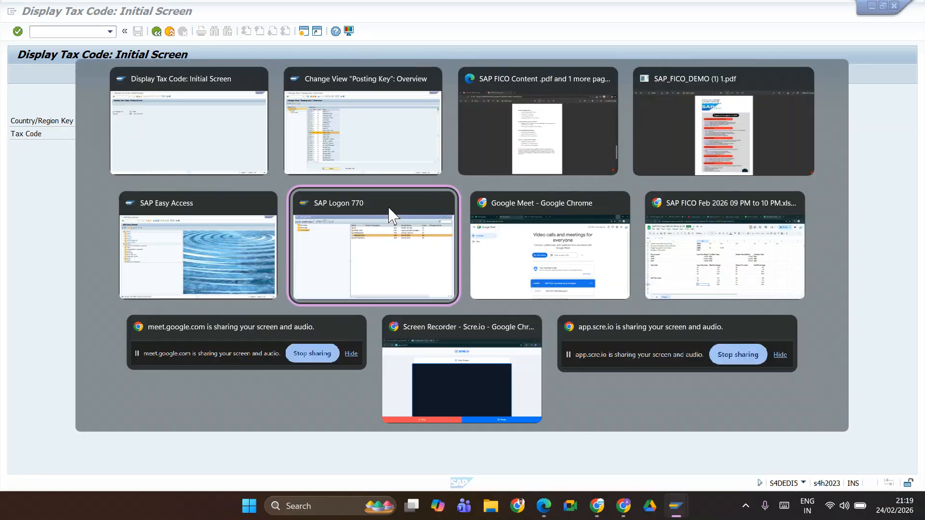
{"action": "key", "text": "alt+Tab"}
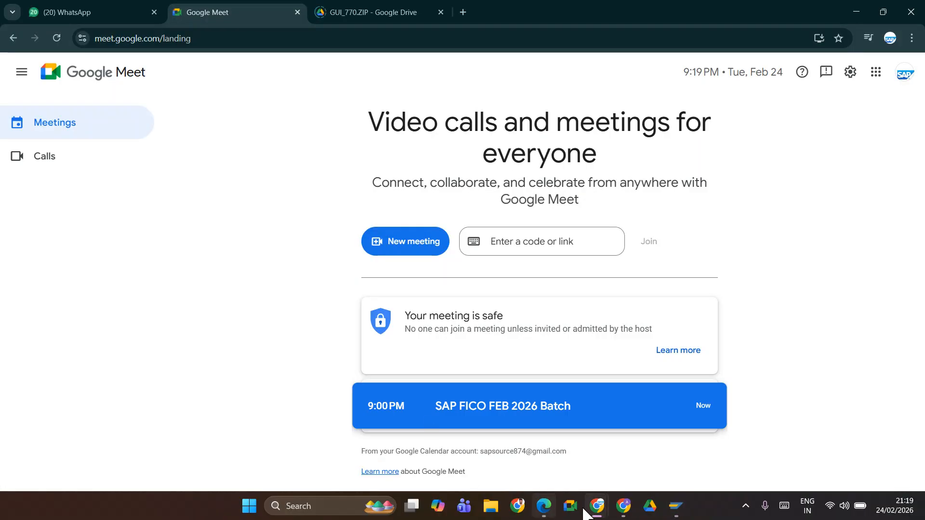
Step: Look up output code 2A in the spreadsheet, display it in FTXP, and check its tax accounts for chart of accounts JIFL
{"action": "mouse_move", "coordinate": [605, 515]}
{"action": "left_click", "coordinate": [596, 449]}
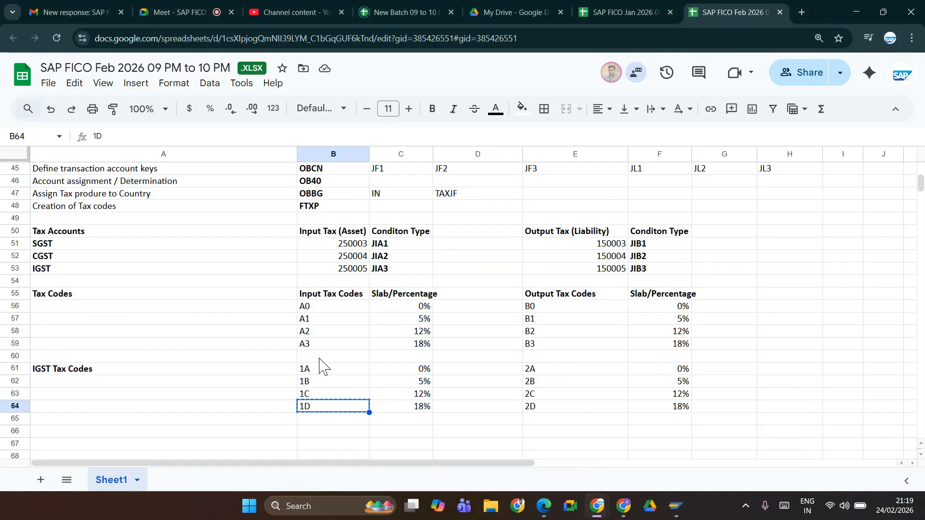
{"action": "left_click", "coordinate": [544, 372]}
{"action": "key", "text": "alt+Tab"}
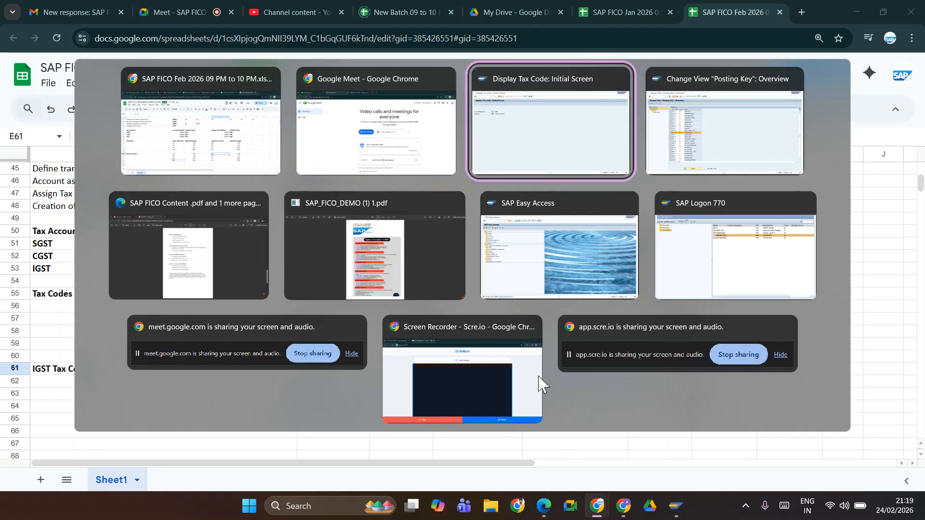
{"action": "type", "text": "2a"}
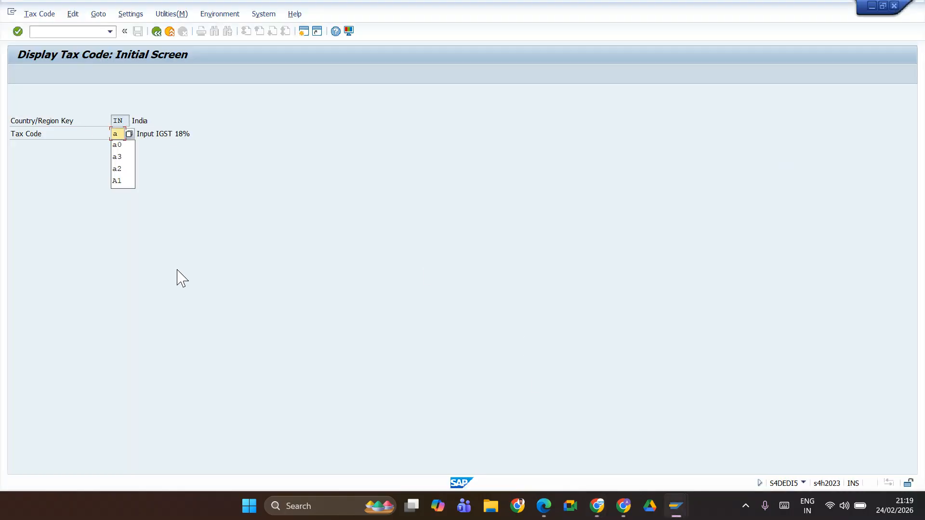
{"action": "key", "text": "Return"}
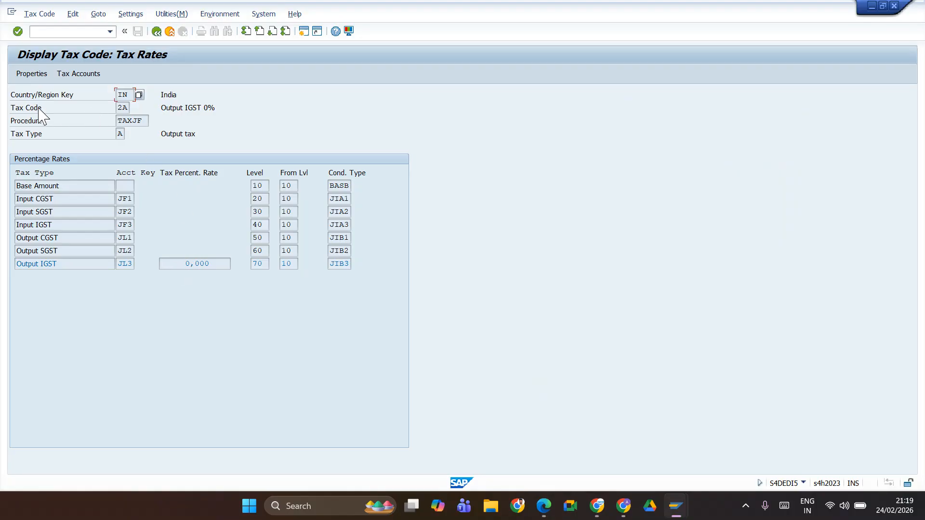
{"action": "left_click", "coordinate": [75, 75]}
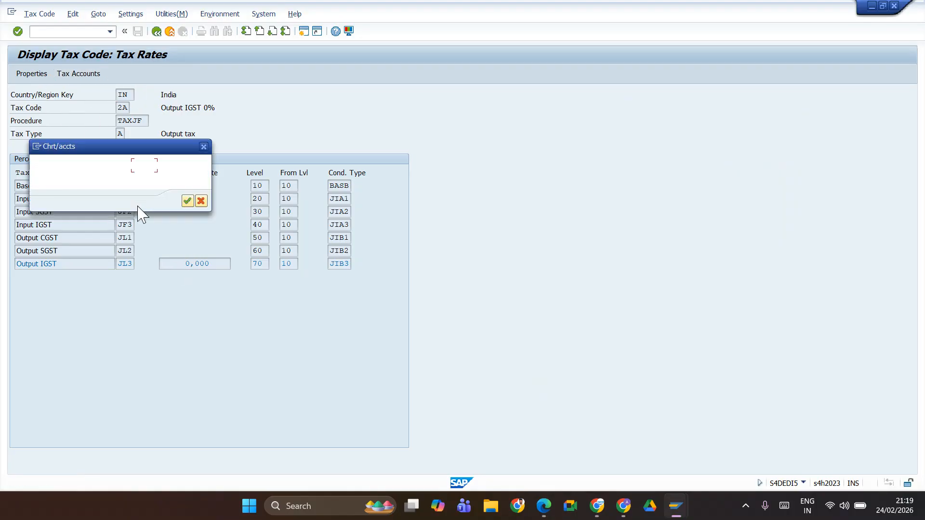
{"action": "left_click", "coordinate": [188, 200]}
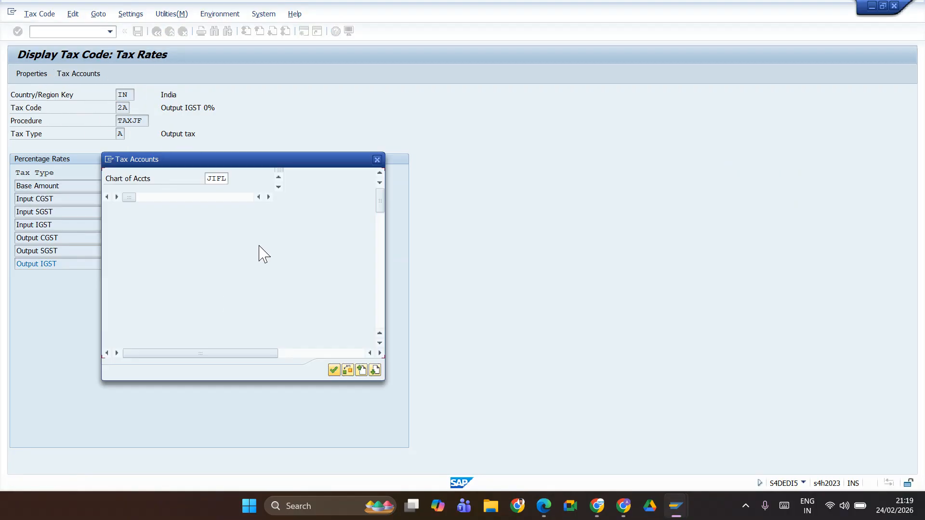
{"action": "left_click", "coordinate": [377, 160]}
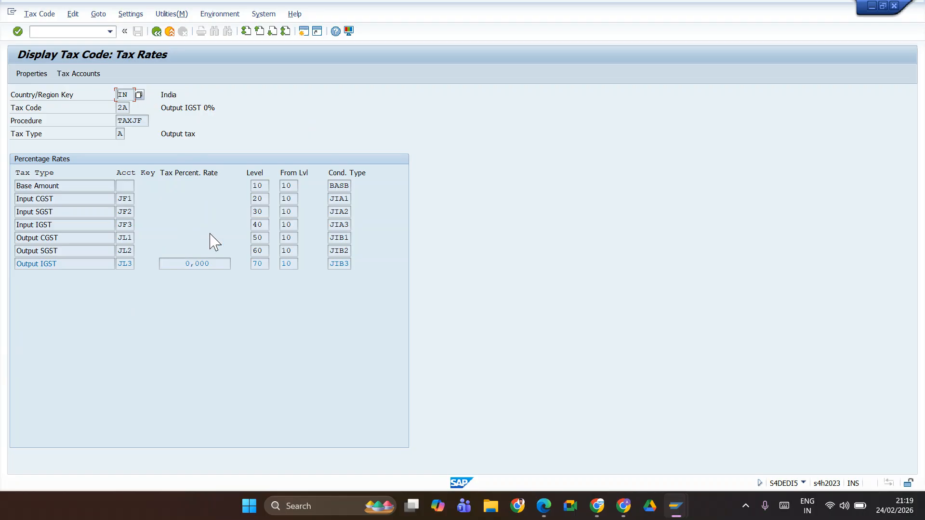
Step: Review the output transaction keys in the posting key overview and the output tax accounts in the SAP FICO Feb 2026 spreadsheet
{"action": "key", "text": "alt+Tab"}
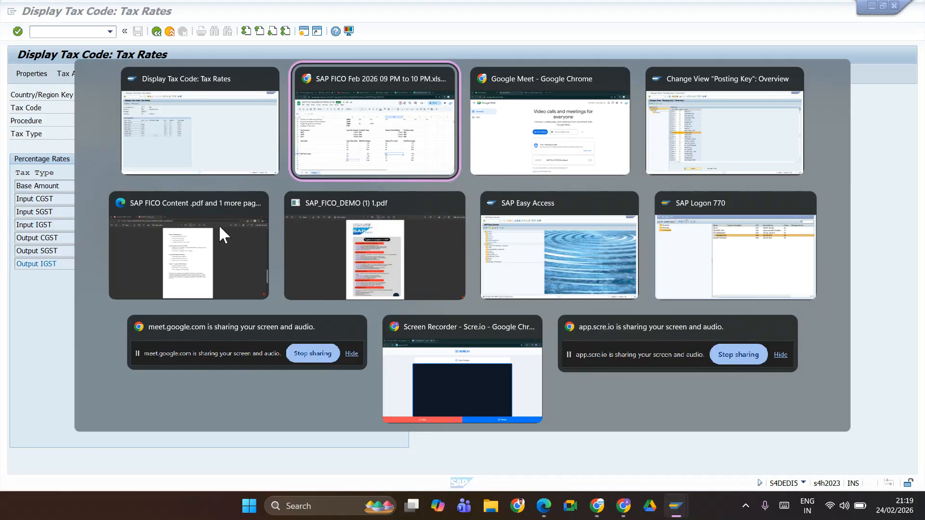
{"action": "key", "text": "alt+Tab"}
{"action": "key", "text": "alt+Tab"}
{"action": "key", "text": "alt+Tab"}
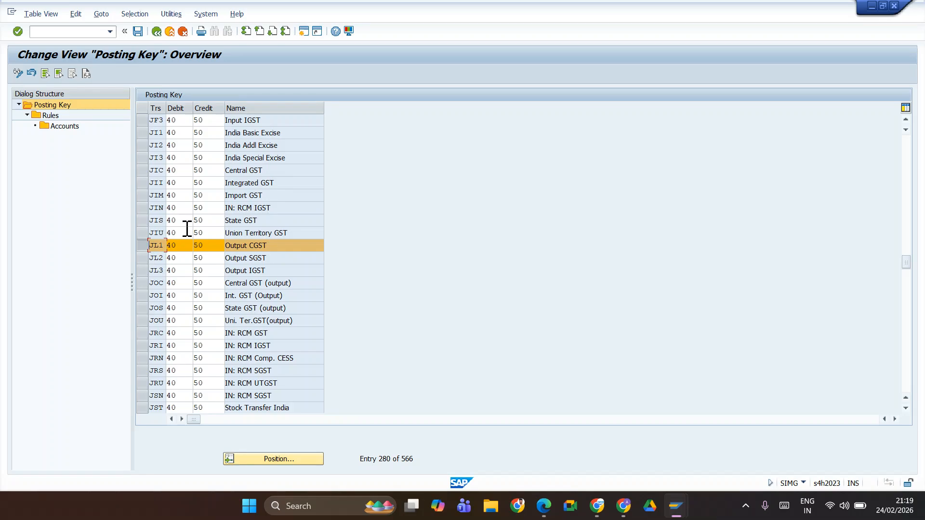
{"action": "key", "text": "alt+Tab"}
{"action": "key", "text": "alt+Tab"}
{"action": "key", "text": "alt+shift+Tab"}
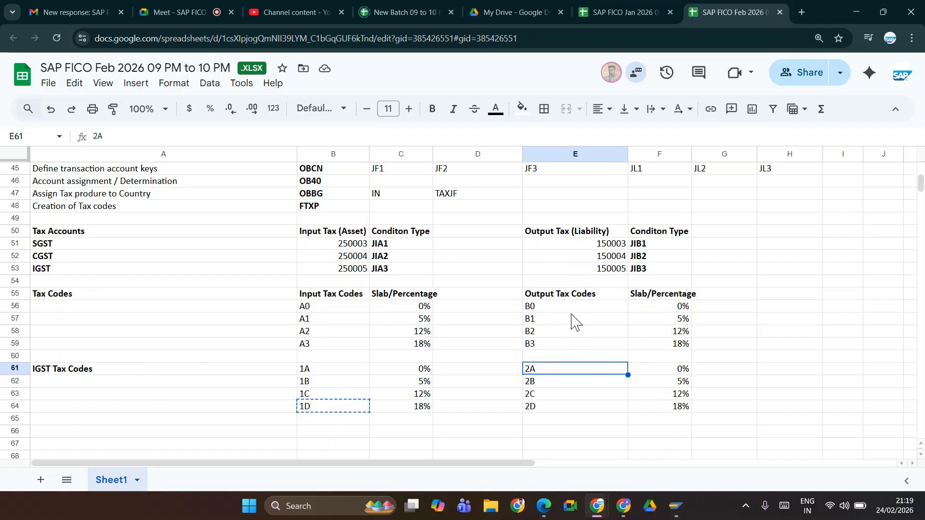
Step: Open Edit G/L Account Centrally (FS00) in the SAP Easy Access session, examine JIFL's Current Liabilities accounts, and switch back to the posting key overview
{"action": "key", "text": "alt+Tab"}
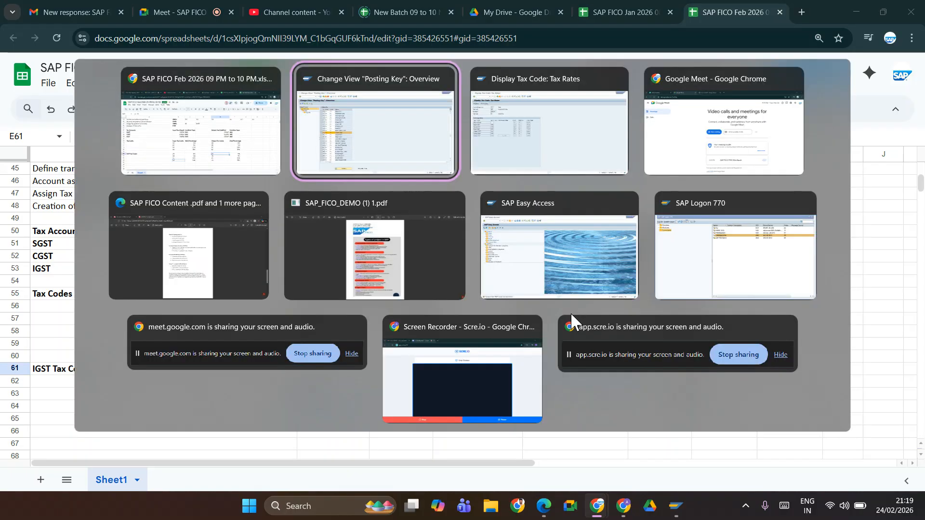
{"action": "key", "text": "alt+Tab"}
{"action": "key", "text": "alt+Tab"}
{"action": "key", "text": "alt+Tab"}
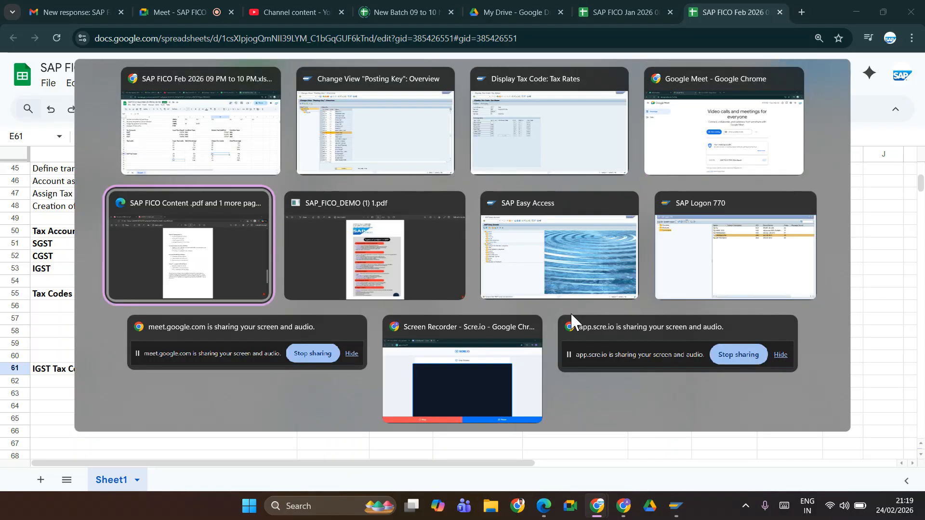
{"action": "key", "text": "alt+Tab"}
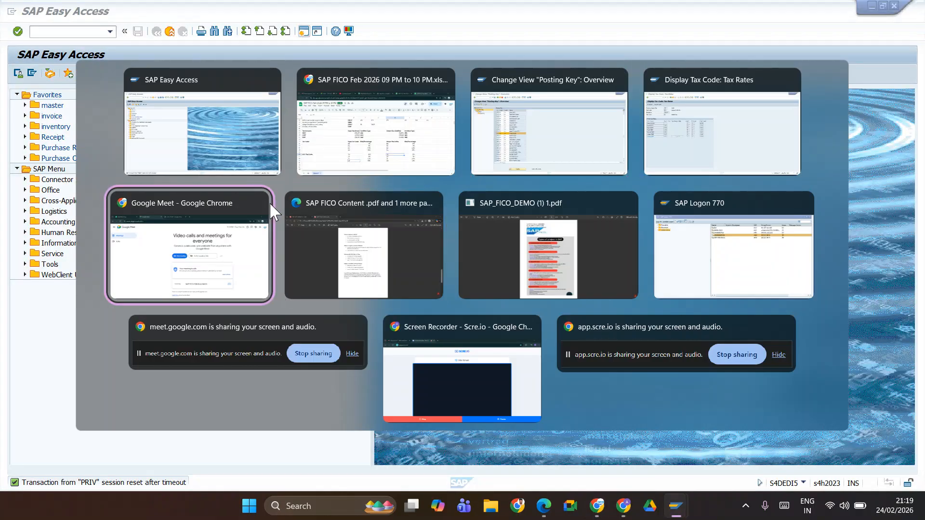
{"action": "key", "text": "alt+Tab"}
{"action": "key", "text": "alt+Tab"}
{"action": "key", "text": "alt+shift+Tab"}
{"action": "key", "text": "alt+shift+Tab"}
{"action": "key", "text": "alt+shift+Tab"}
{"action": "key", "text": "alt+shift+Tab"}
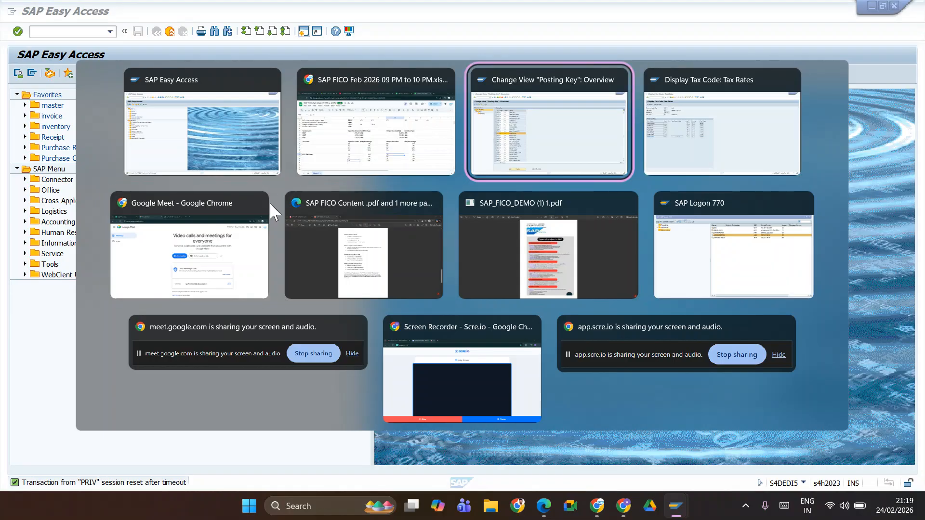
{"action": "key", "text": "alt+shift+Tab"}
{"action": "key", "text": "alt+shift+Tab"}
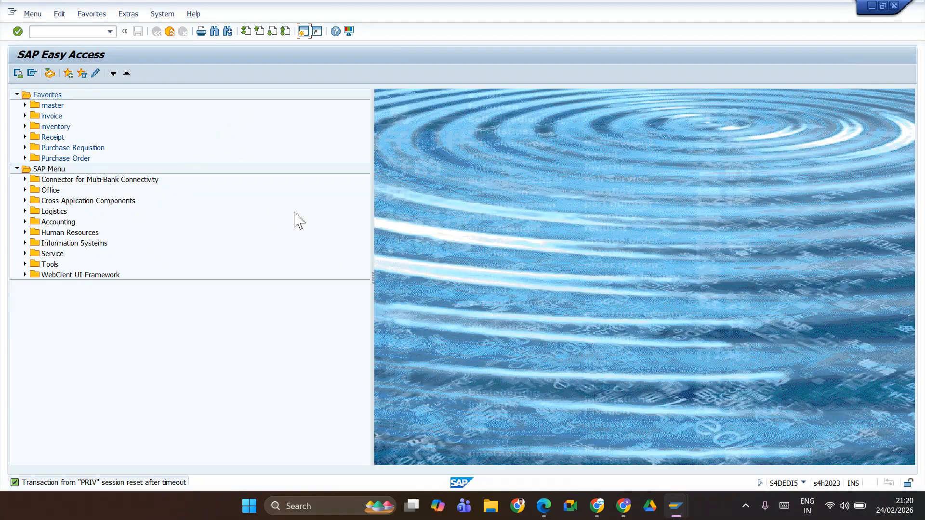
{"action": "left_click", "coordinate": [65, 32]}
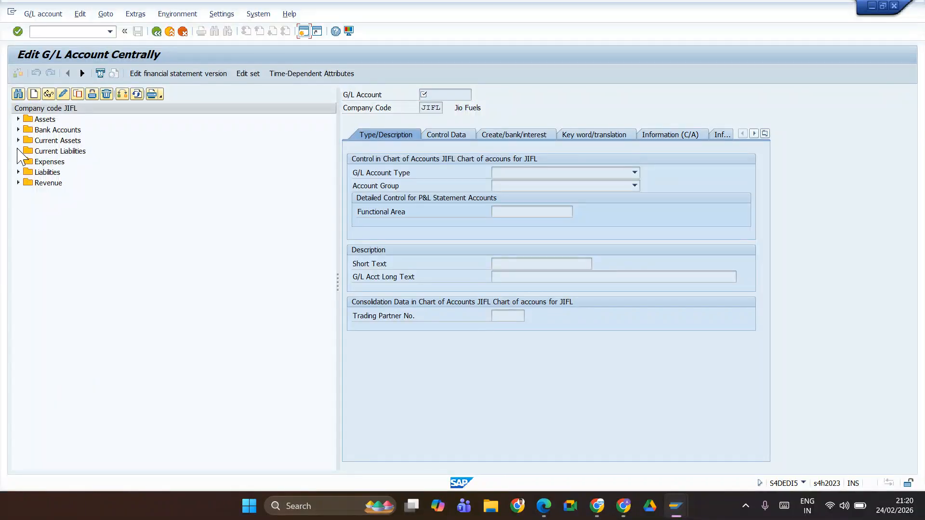
{"action": "left_click", "coordinate": [18, 151]}
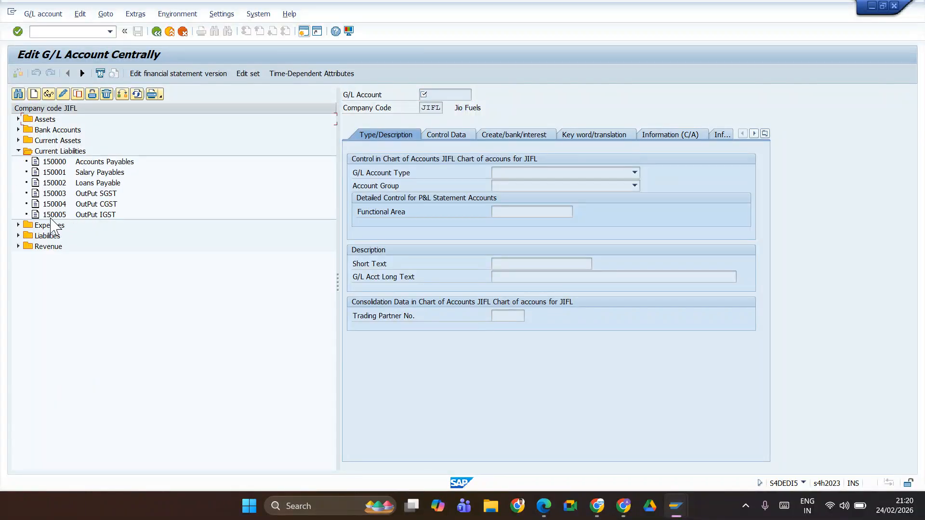
{"action": "key", "text": "alt+Tab"}
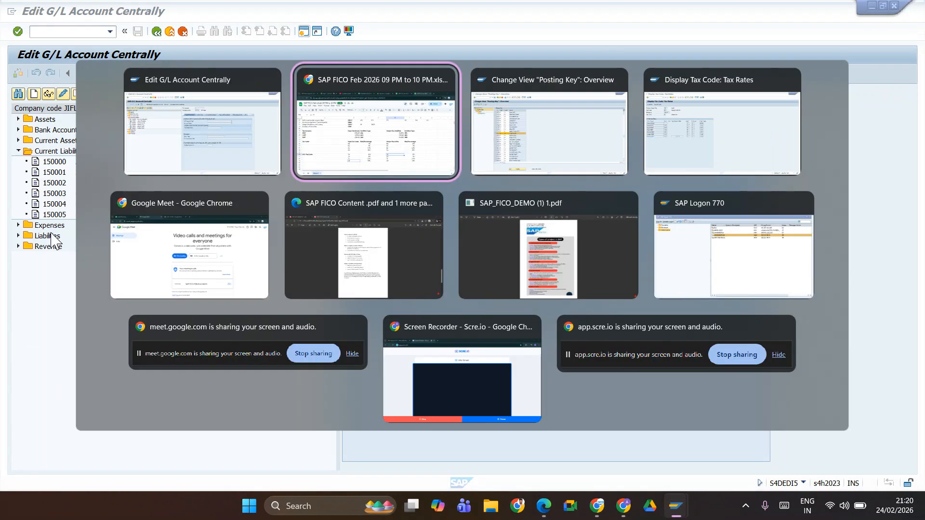
{"action": "key", "text": "alt+Tab"}
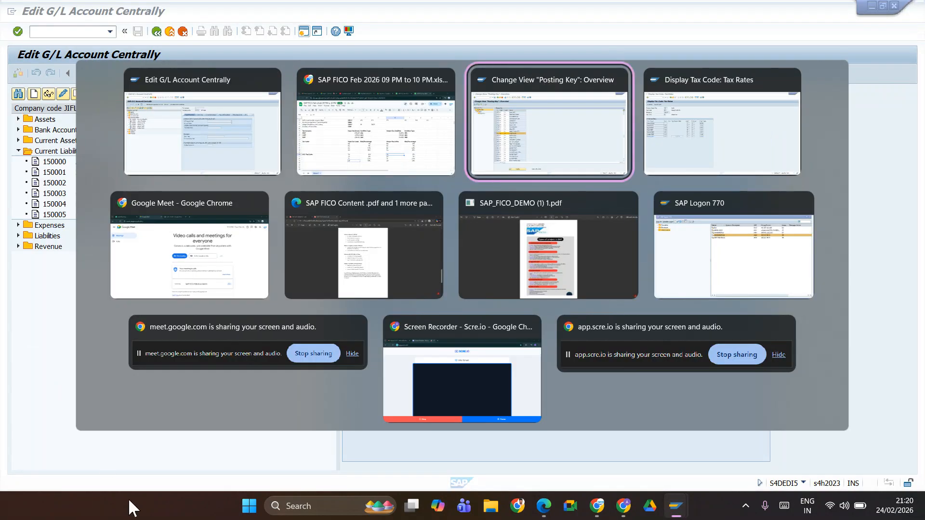
Step: Compare JIFL's Current Liabilities G/L accounts with the output tax accounts and condition types in the SAP FICO Feb 2026 spreadsheet
{"action": "key", "text": "alt+shift+Tab"}
{"action": "key", "text": "alt+shift+Tab"}
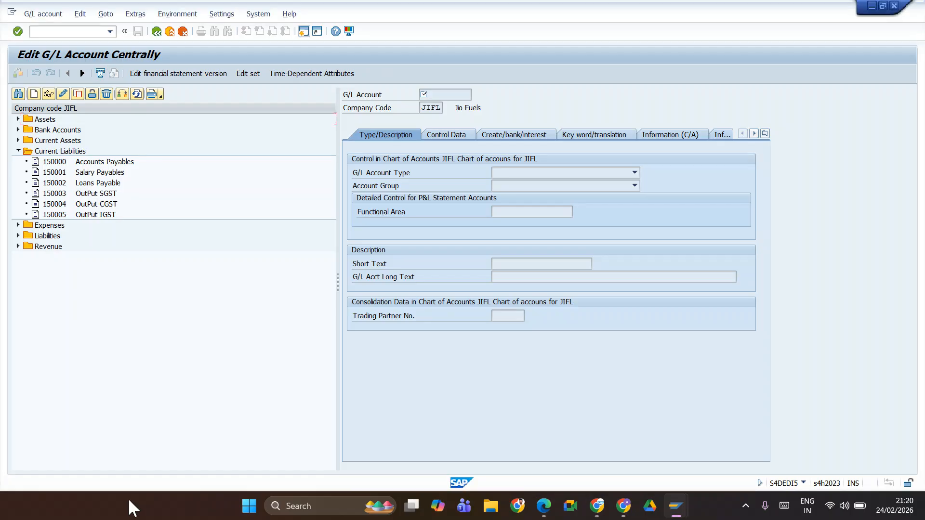
{"action": "key", "text": "alt+Tab"}
{"action": "key", "text": "alt+Tab"}
{"action": "key", "text": "alt+shift+Tab"}
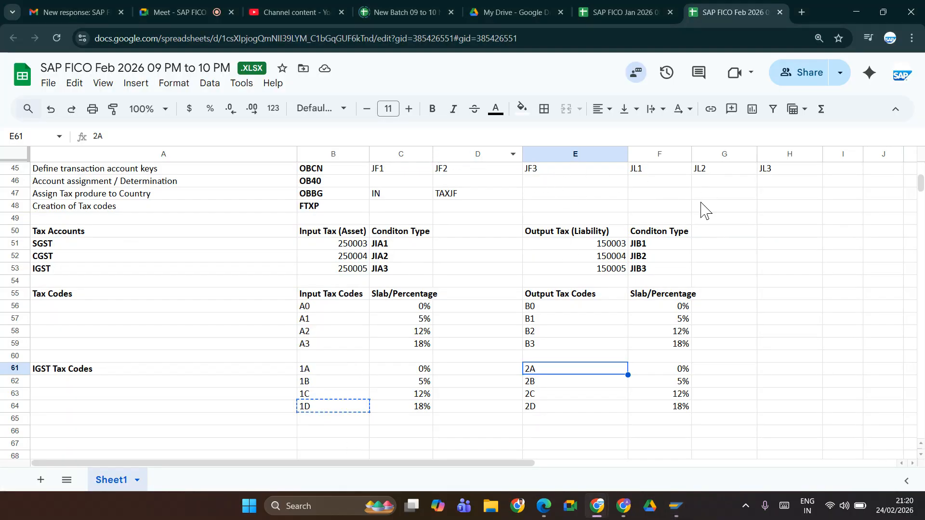
{"action": "left_click_drag", "start_coordinate": [463, 464], "coordinate": [516, 467]}
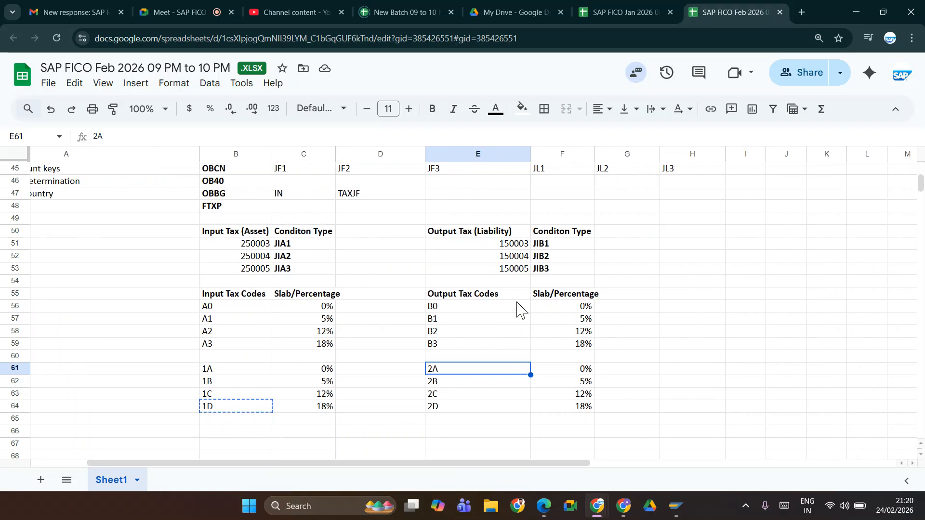
{"action": "scroll", "coordinate": [518, 311], "scroll_direction": "up", "scroll_amount": 10}
{"action": "scroll", "coordinate": [489, 414], "scroll_direction": "down", "scroll_amount": 10}
Step: Examine tax code 2A's Output IGST account key and JIFL's Output IGST G/L account, and switch back to the posting key overview
{"action": "key", "text": "alt+Tab"}
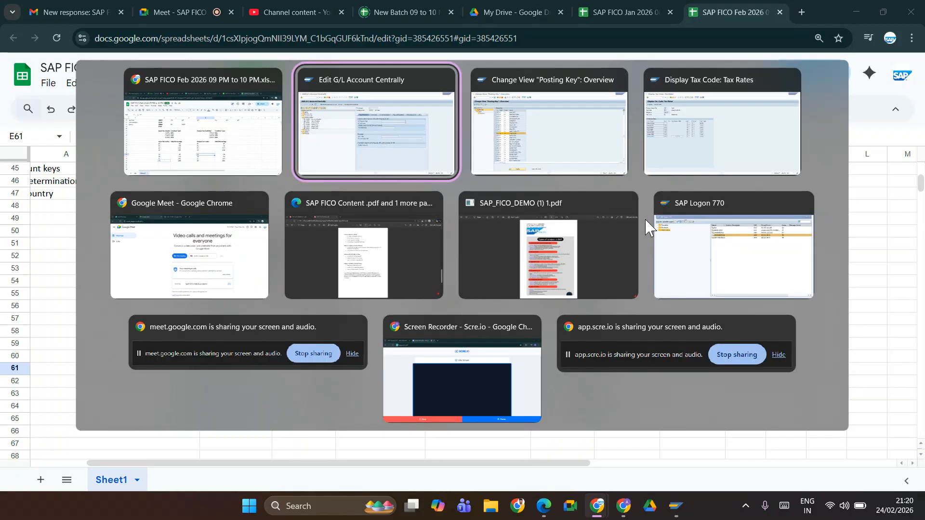
{"action": "key", "text": "alt+shift+Tab"}
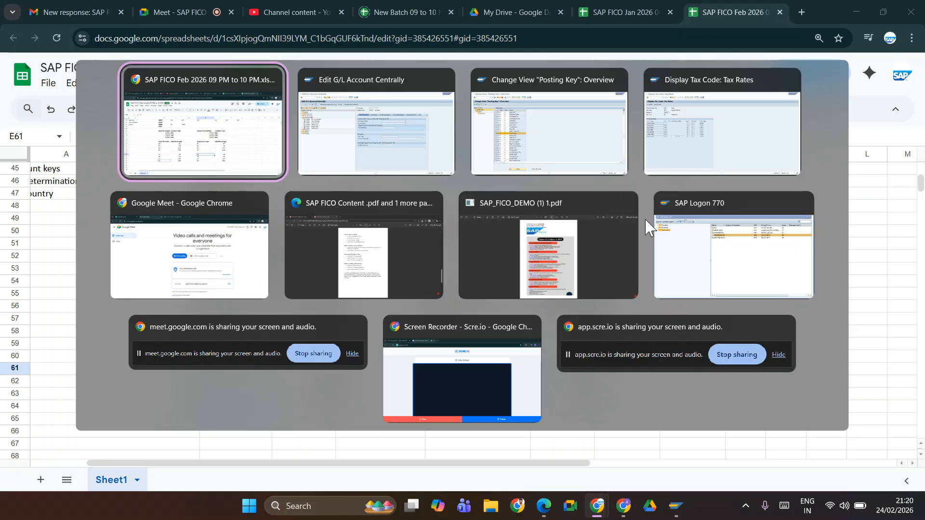
{"action": "key", "text": "alt+Tab"}
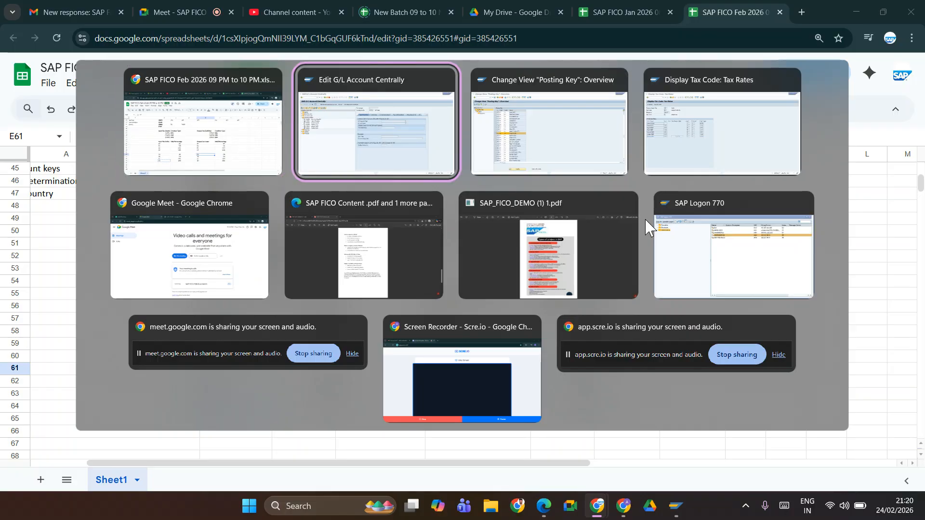
{"action": "key", "text": "alt+Tab"}
{"action": "key", "text": "alt+shift+Tab"}
{"action": "key", "text": "alt+Tab"}
{"action": "key", "text": "alt+Tab"}
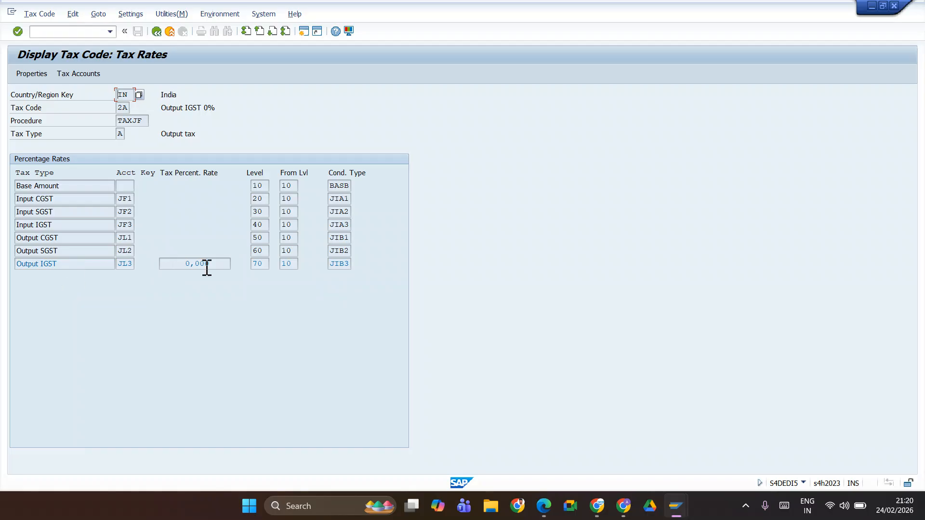
{"action": "key", "text": "alt+Tab"}
{"action": "key", "text": "alt+Tab"}
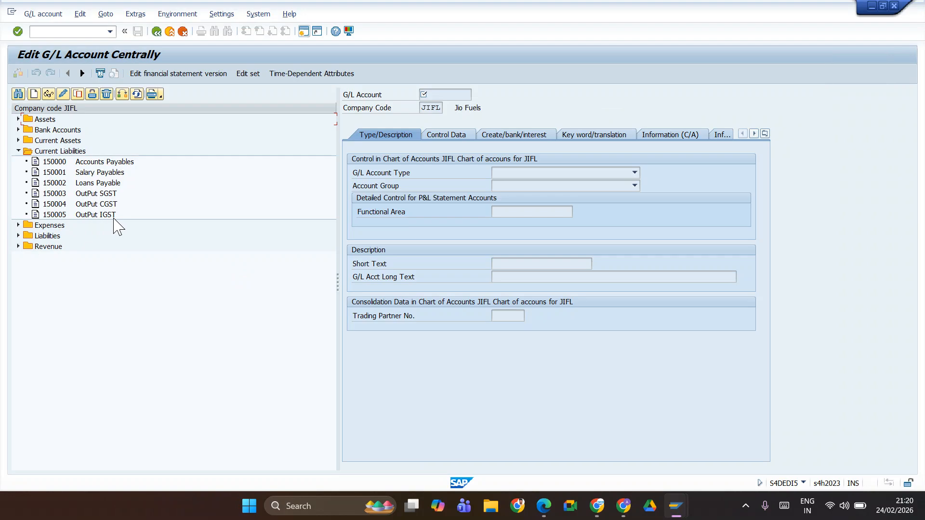
{"action": "key", "text": "alt+Tab"}
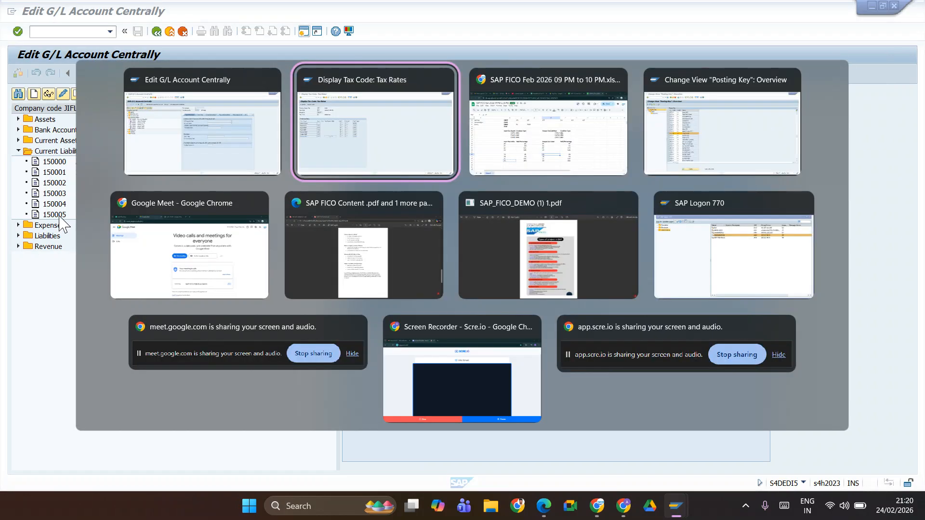
{"action": "key", "text": "alt+Tab"}
{"action": "key", "text": "alt+Tab"}
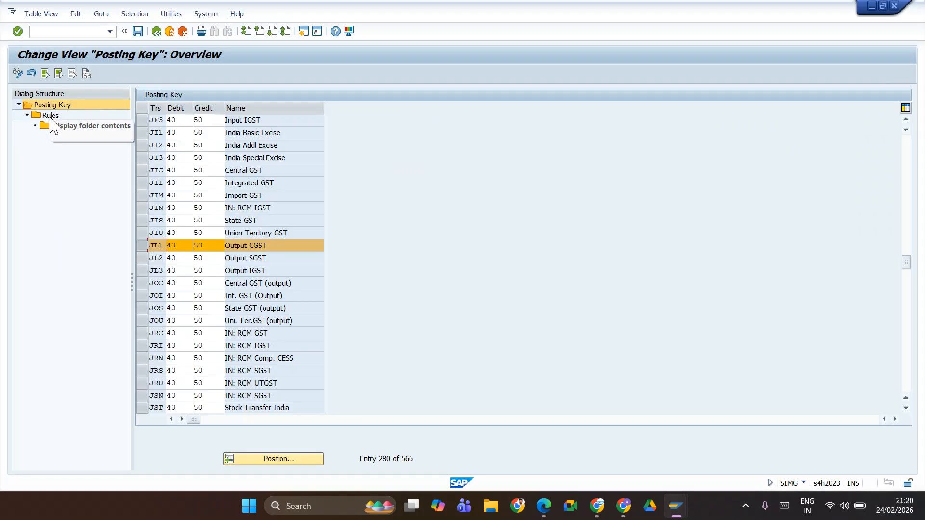
{"action": "left_click", "coordinate": [51, 116]}
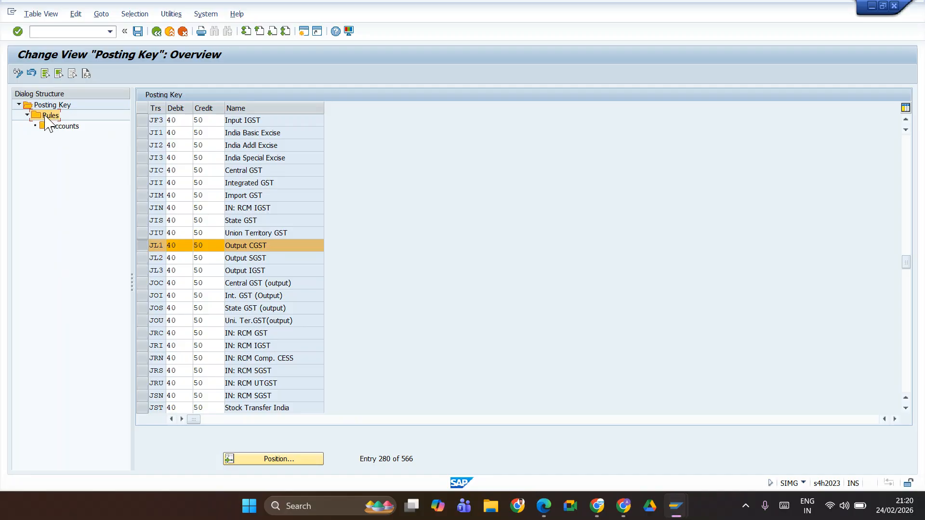
{"action": "double_click", "coordinate": [46, 117]}
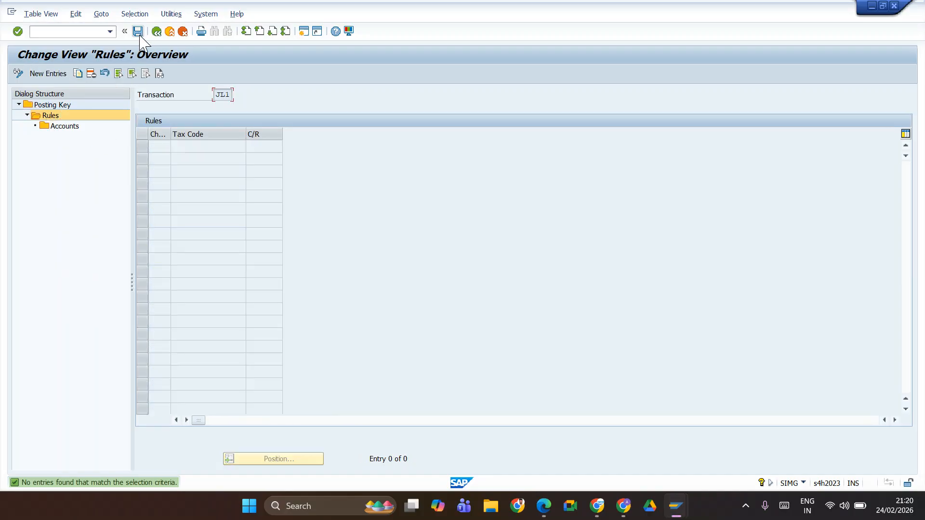
{"action": "left_click", "coordinate": [61, 106]}
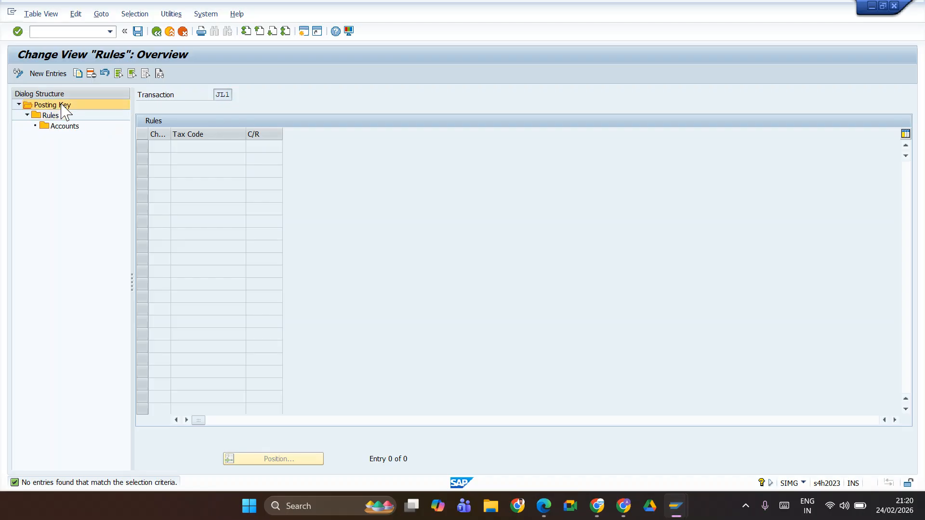
{"action": "double_click", "coordinate": [61, 106]}
Step: Add a rule for chart of accounts JIFL under transaction key JL3 (Output IGST) and save it
{"action": "left_click", "coordinate": [146, 270]}
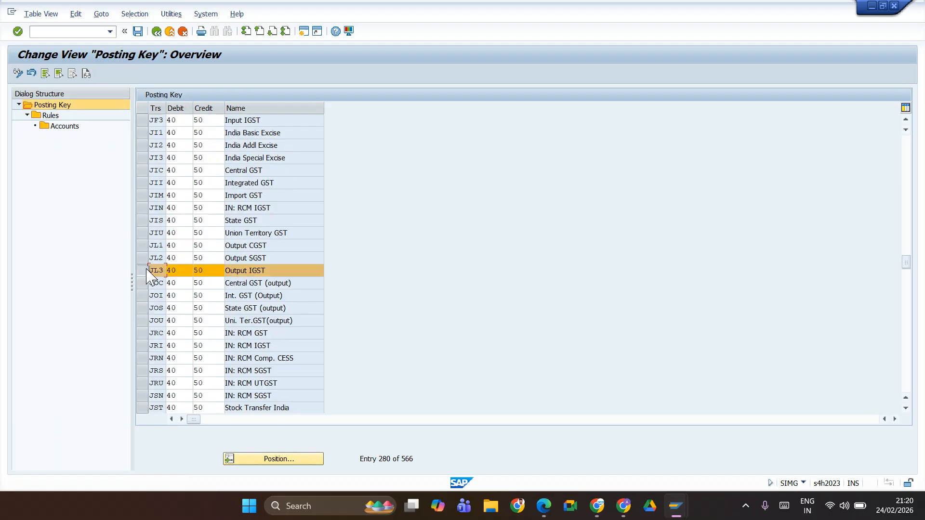
{"action": "double_click", "coordinate": [51, 115]}
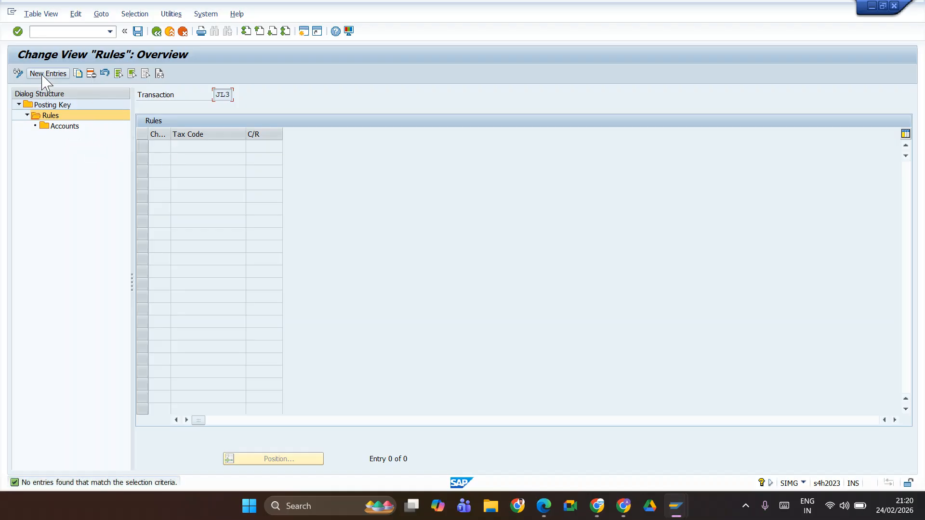
{"action": "left_click", "coordinate": [47, 74]}
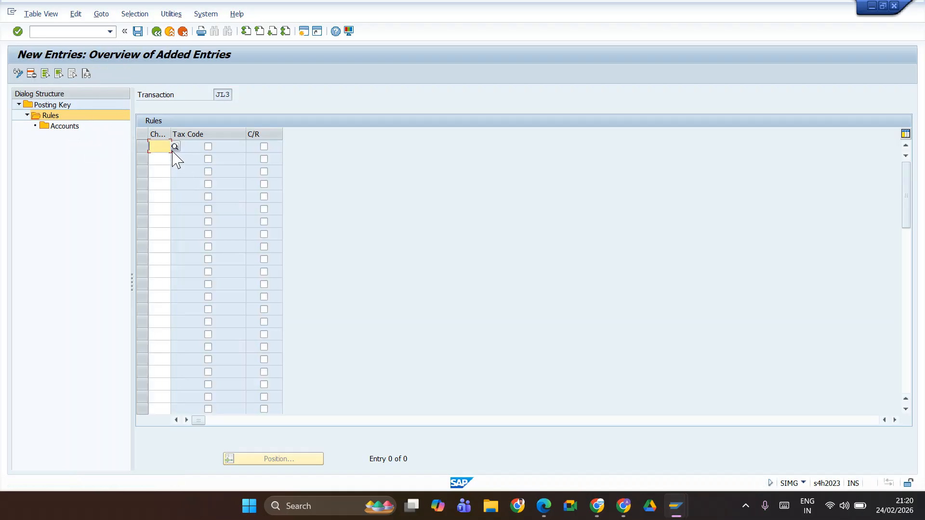
{"action": "type", "text": "JIF1"}
{"action": "left_click", "coordinate": [138, 31]}
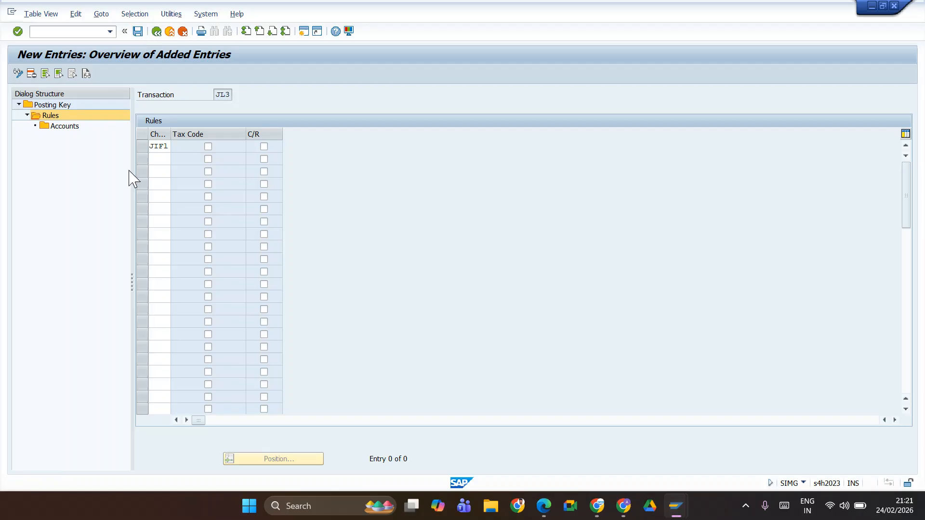
Step: Assign G/L account 150005 to chart of accounts JIFL's rule for transaction key JL3 and save the entry
{"action": "left_click", "coordinate": [140, 147]}
{"action": "double_click", "coordinate": [68, 126]}
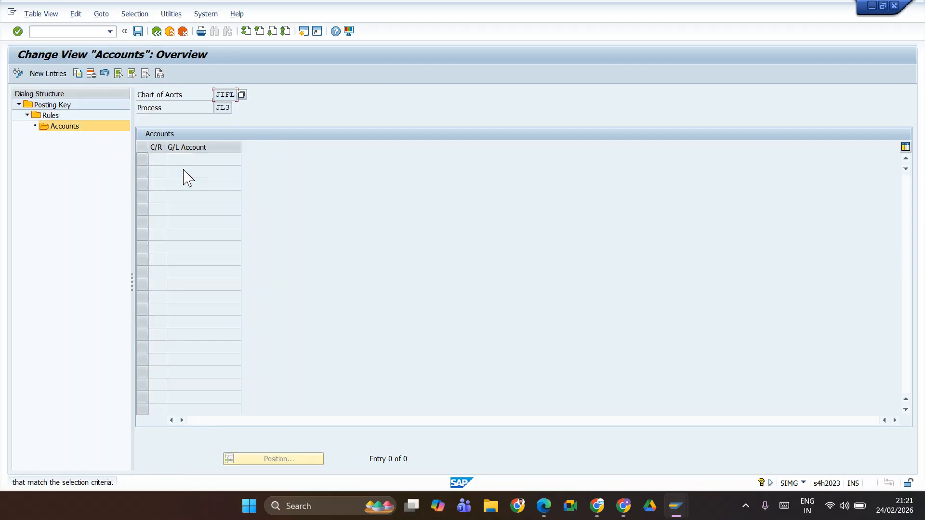
{"action": "left_click", "coordinate": [49, 73]}
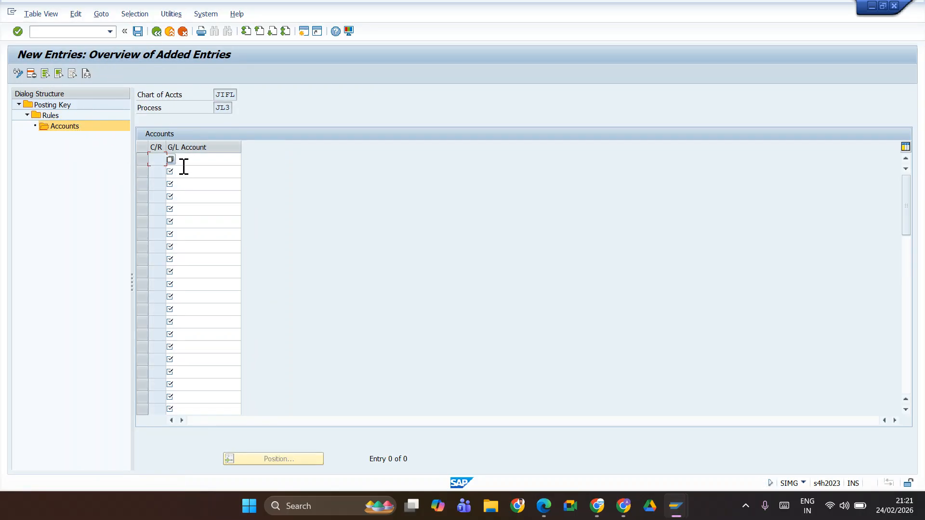
{"action": "left_click", "coordinate": [187, 159]}
{"action": "key", "text": "alt+Tab"}
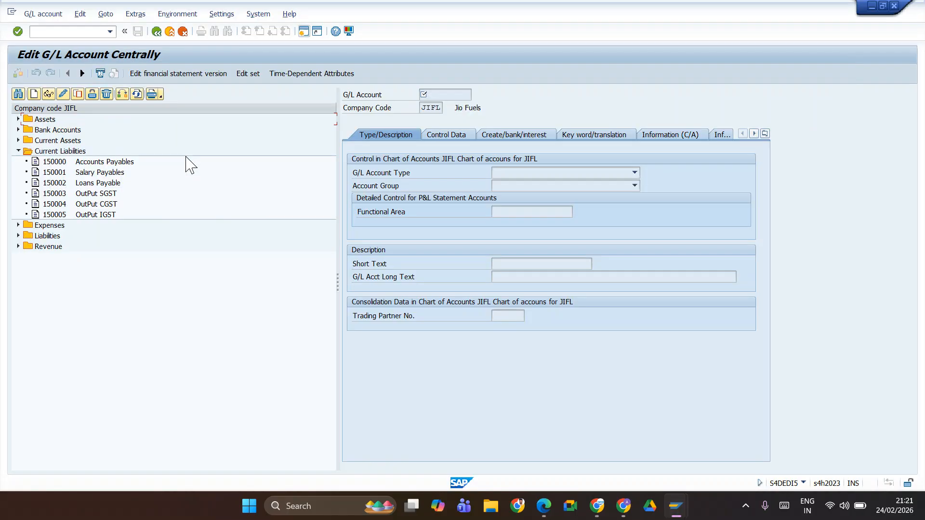
{"action": "key", "text": "alt+Tab"}
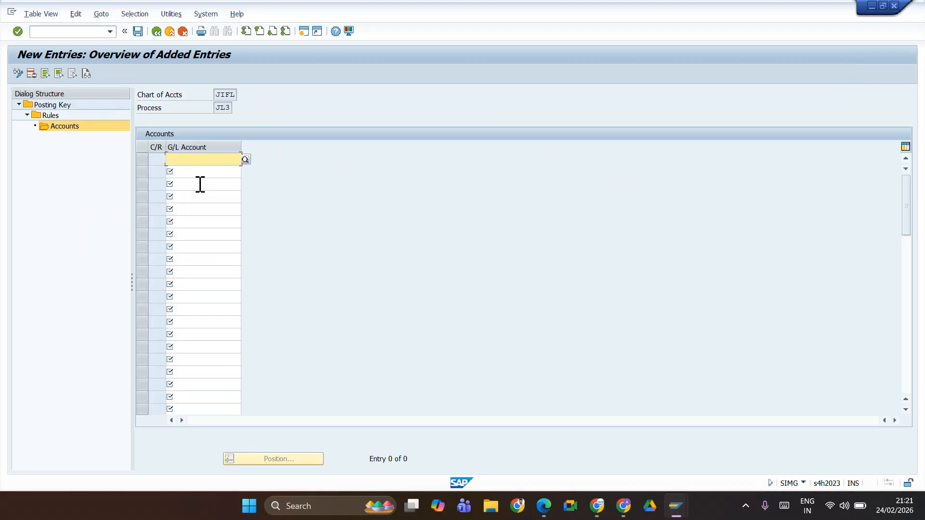
{"action": "type", "text": "15000"}
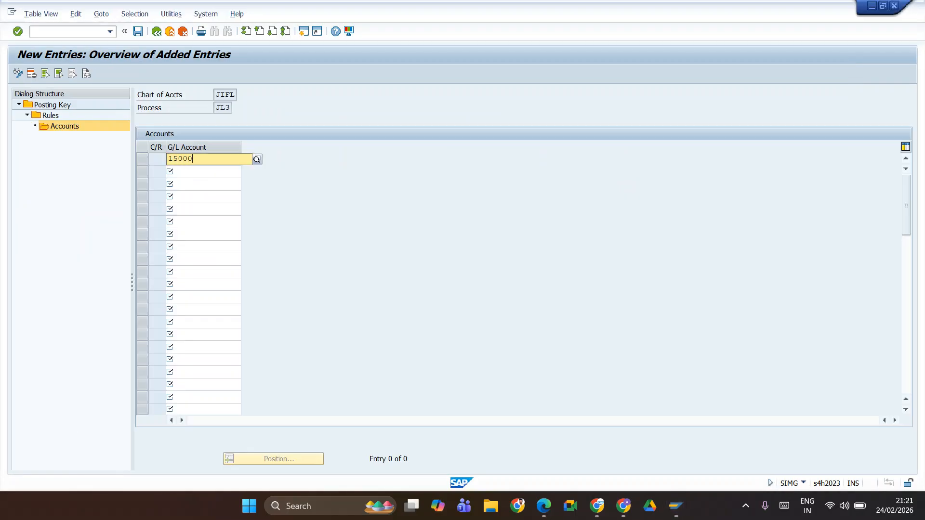
{"action": "type", "text": "5"}
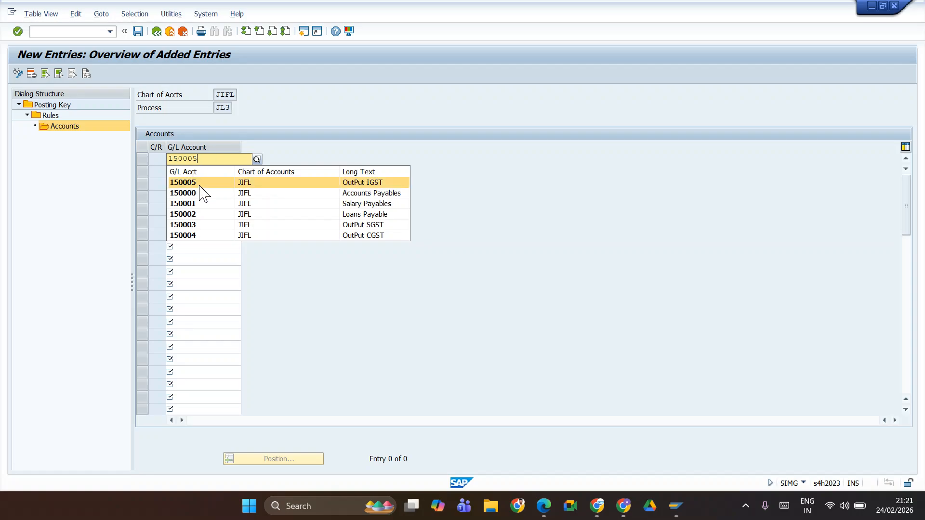
{"action": "left_click", "coordinate": [200, 182]}
{"action": "left_click", "coordinate": [137, 31]}
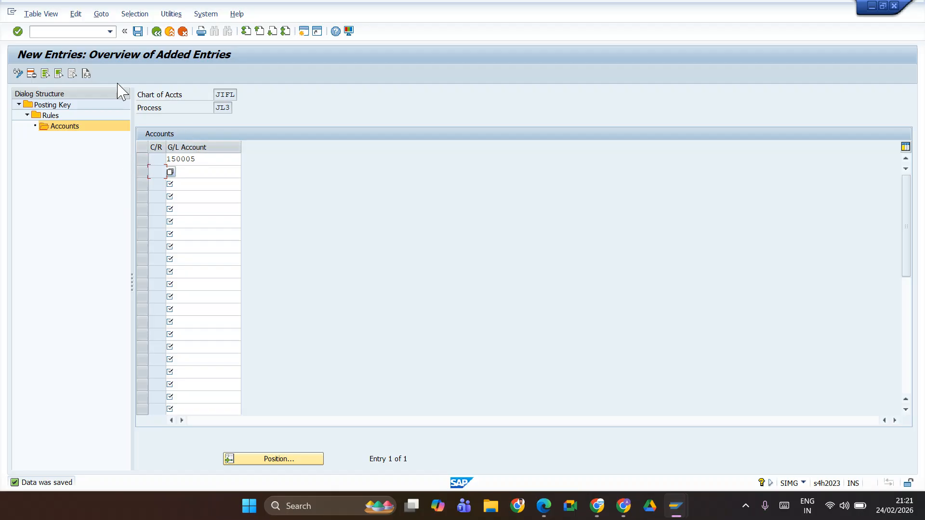
Step: Switch to the tax code display session, display output tax code 2B, and check its tax accounts for chart of accounts JIFL
{"action": "key", "text": "alt+Tab"}
{"action": "key", "text": "alt+Tab"}
{"action": "key", "text": "alt+Tab"}
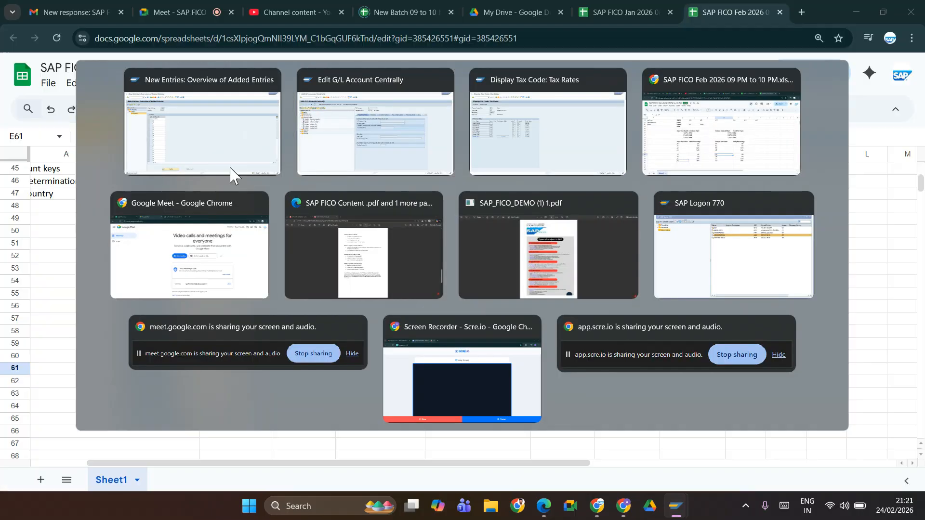
{"action": "key", "text": "alt+Tab"}
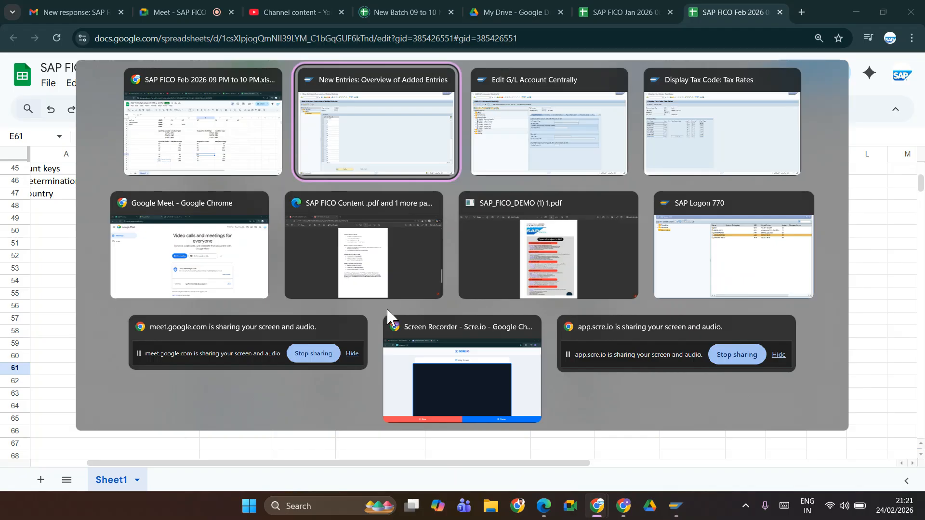
{"action": "key", "text": "alt+Tab"}
{"action": "key", "text": "alt+Tab"}
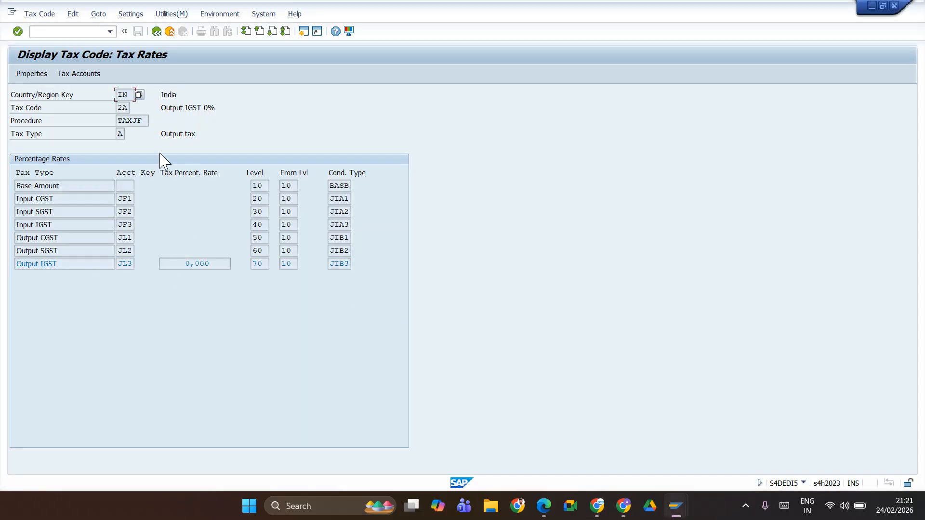
{"action": "left_click", "coordinate": [157, 32]}
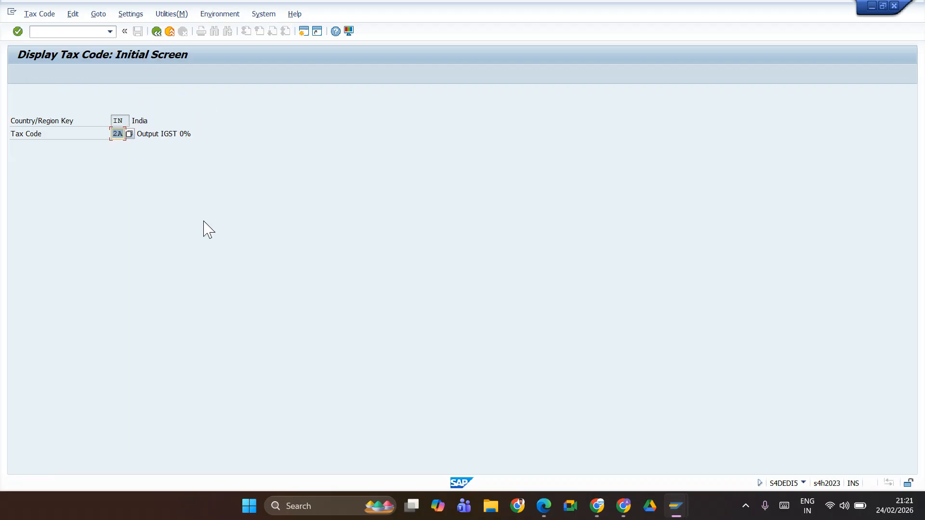
{"action": "type", "text": "2B"}
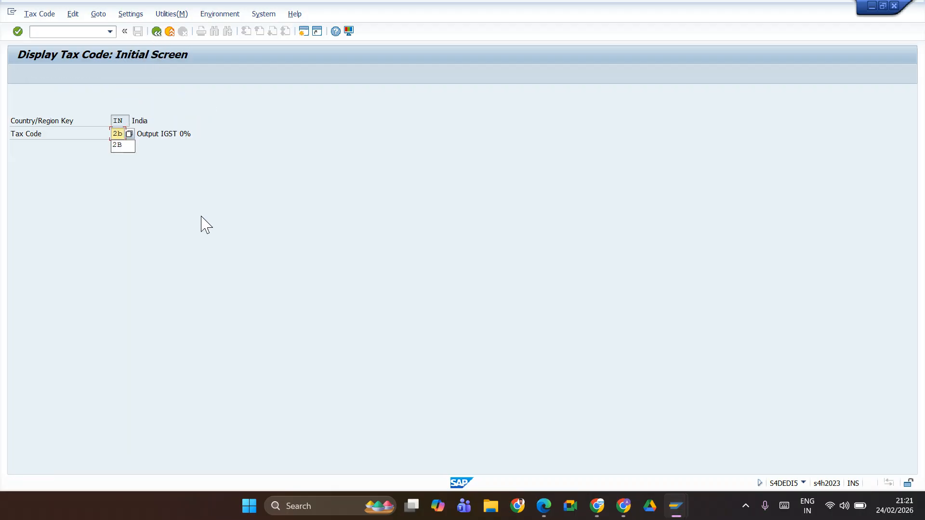
{"action": "key", "text": "Return"}
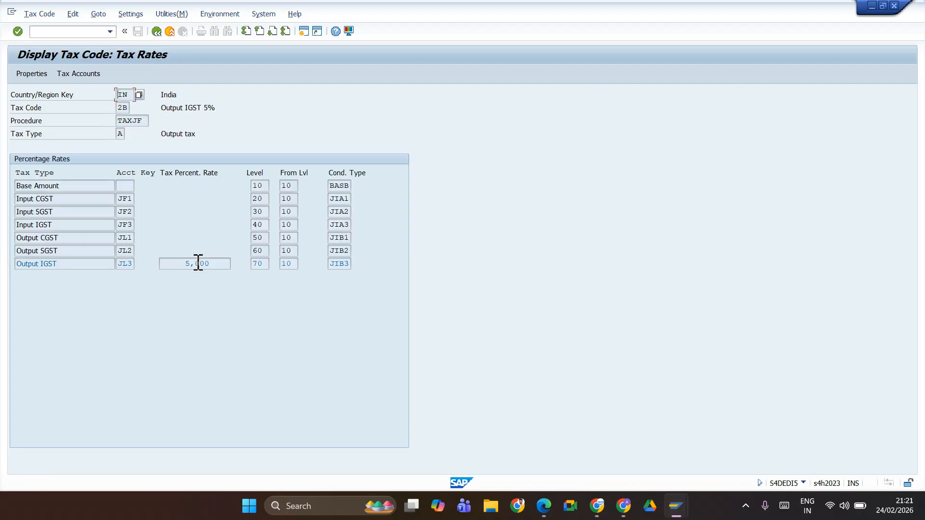
{"action": "left_click", "coordinate": [80, 74]}
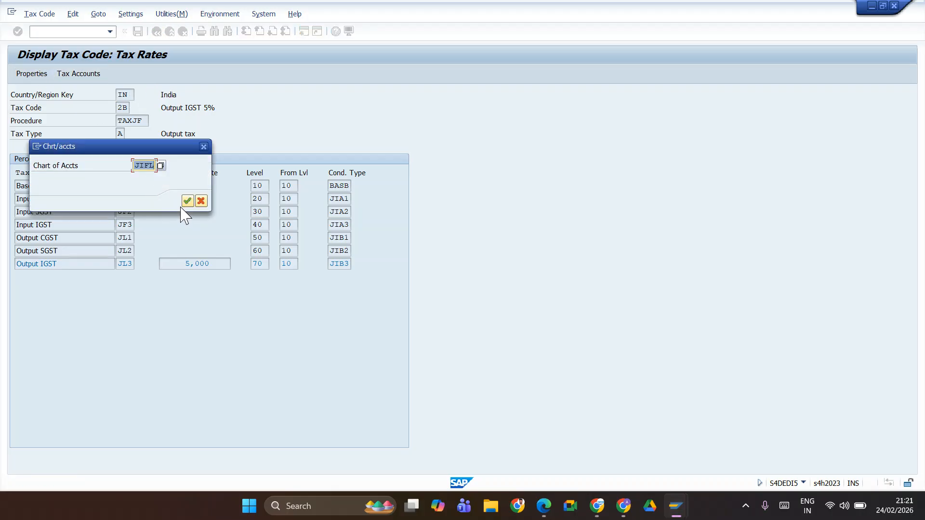
{"action": "left_click", "coordinate": [184, 201]}
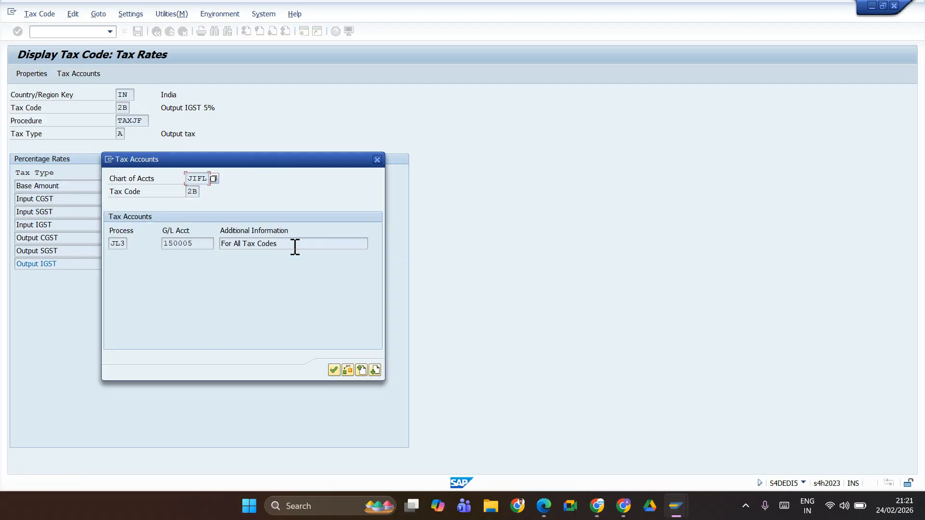
{"action": "left_click", "coordinate": [377, 160]}
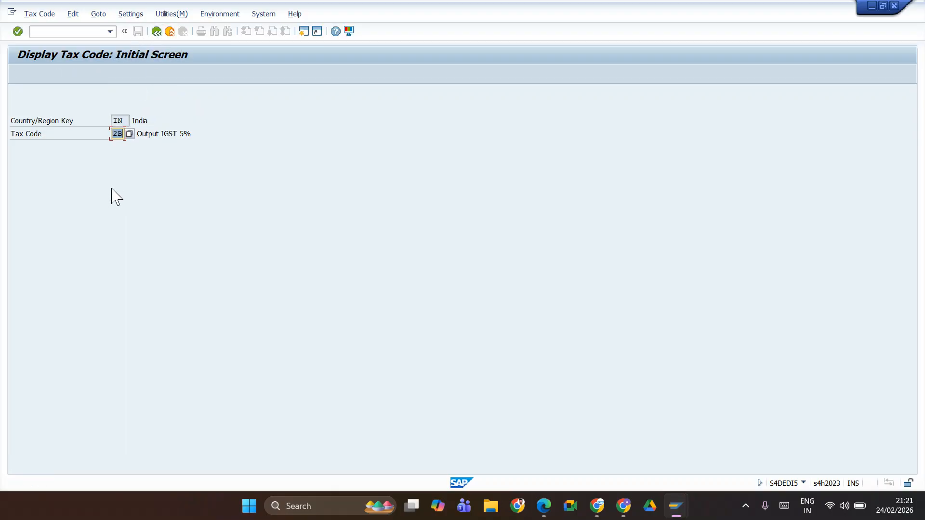
Step: Display the tax rates of output tax code 2C for country IN
{"action": "type", "text": "2"}
{"action": "left_click", "coordinate": [112, 187]}
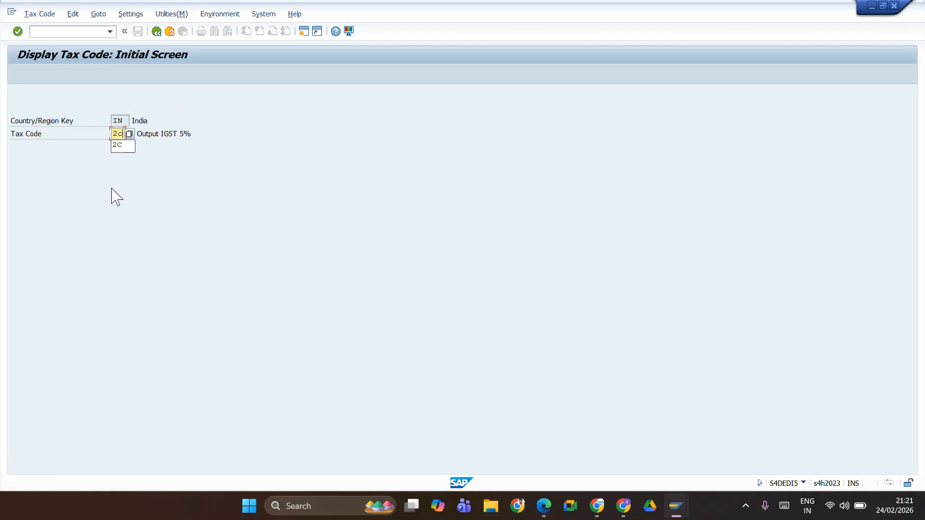
{"action": "key", "text": "Return"}
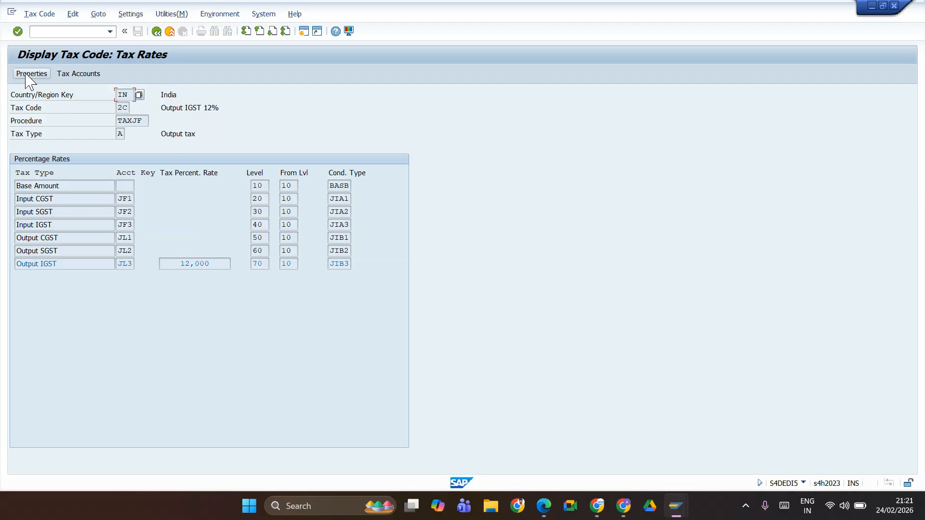
Step: Check the tax accounts of output tax code 2C for chart of accounts JIFL, and return to the initial tax code screen
{"action": "left_click", "coordinate": [67, 75]}
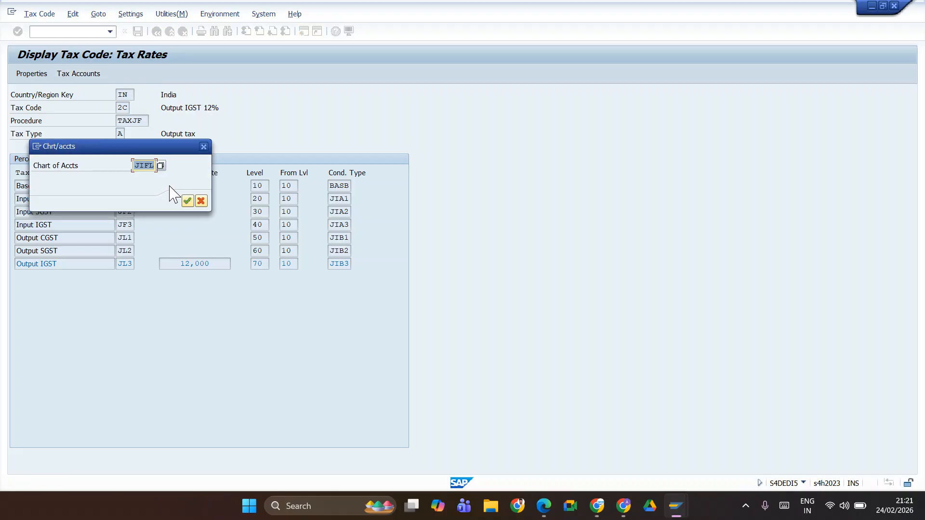
{"action": "left_click", "coordinate": [187, 201]}
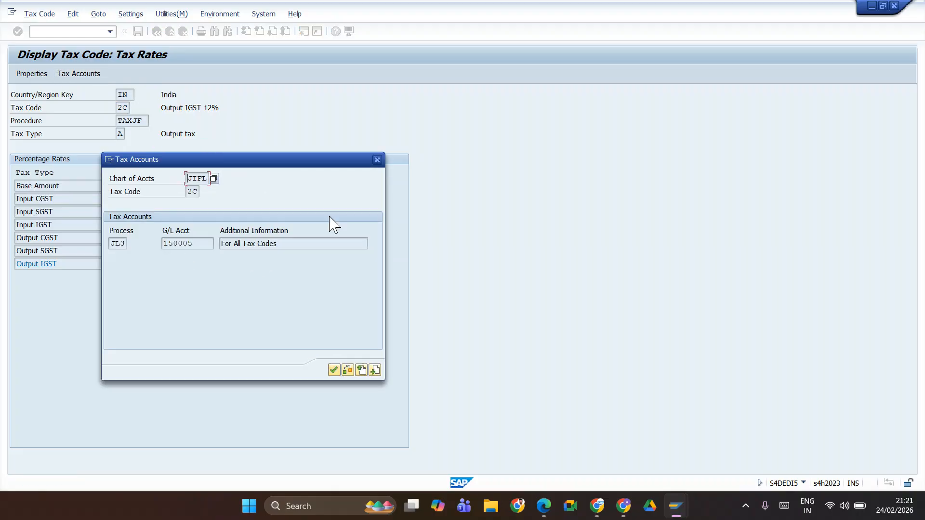
{"action": "left_click", "coordinate": [377, 159]}
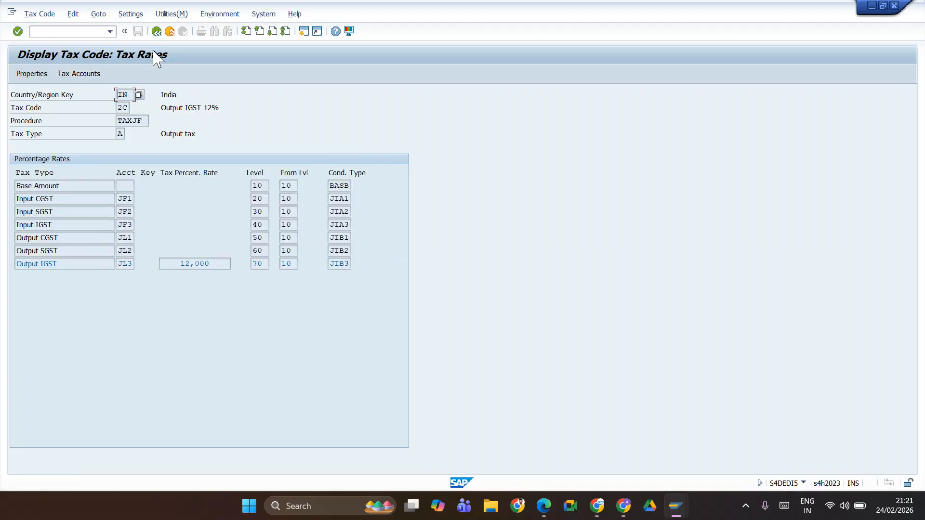
{"action": "left_click", "coordinate": [156, 33]}
Step: Switch to the SAP FICO Feb 2026 spreadsheet and look up the list of output tax codes
{"action": "key", "text": "alt+Tab"}
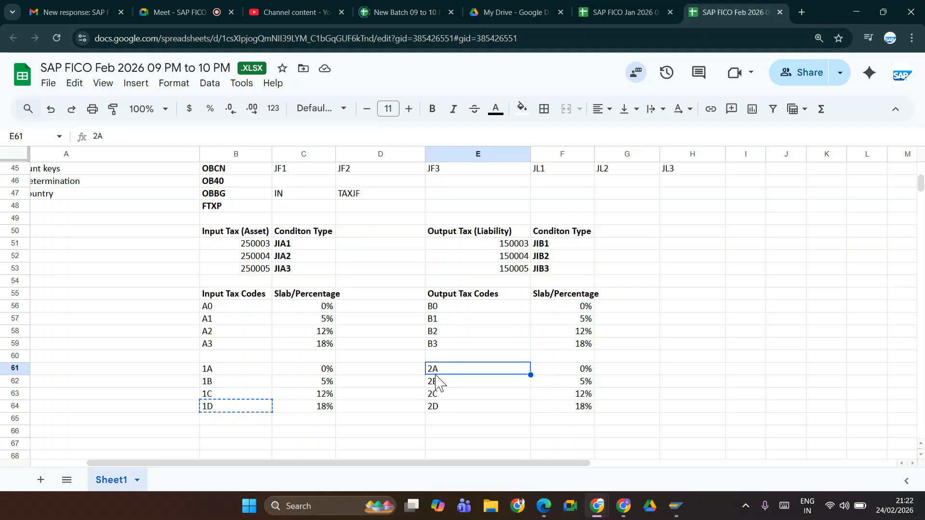
{"action": "key", "text": "alt+Tab"}
{"action": "key", "text": "alt+Tab"}
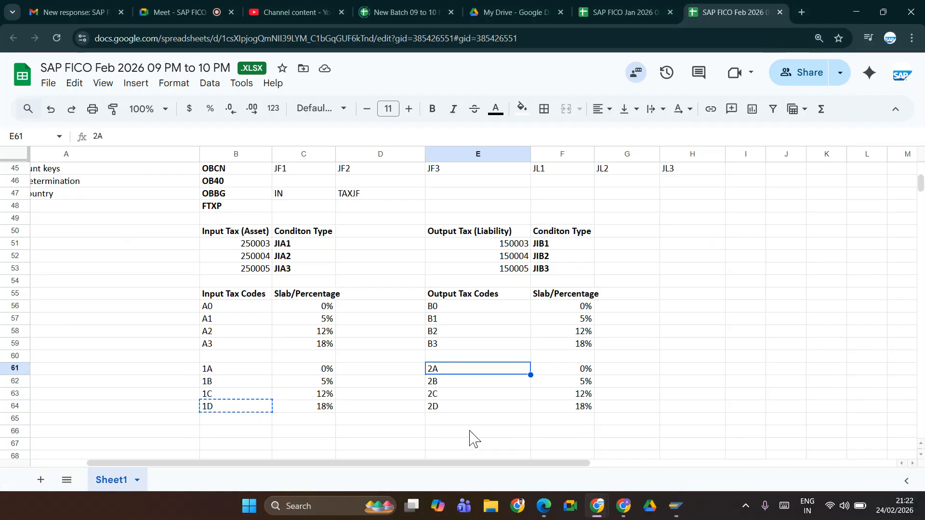
{"action": "key", "text": "alt+Tab"}
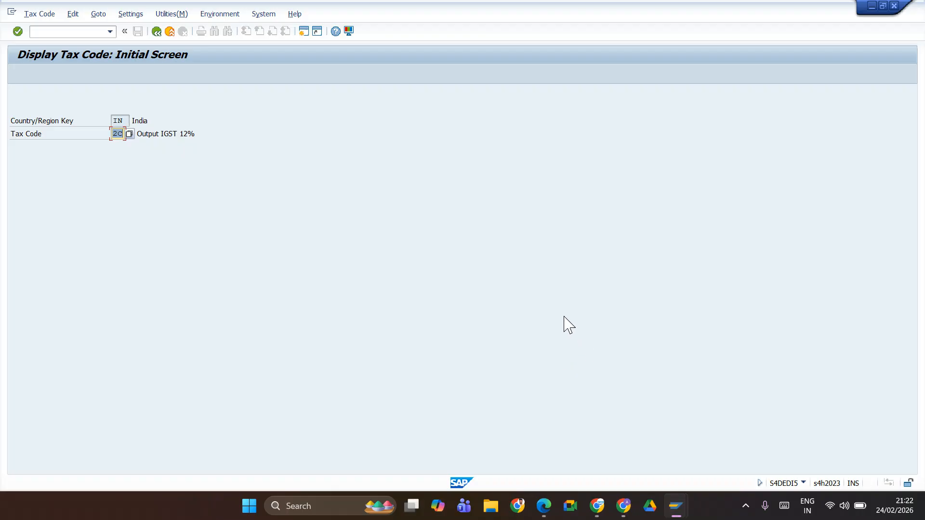
{"action": "key", "text": "alt+Tab"}
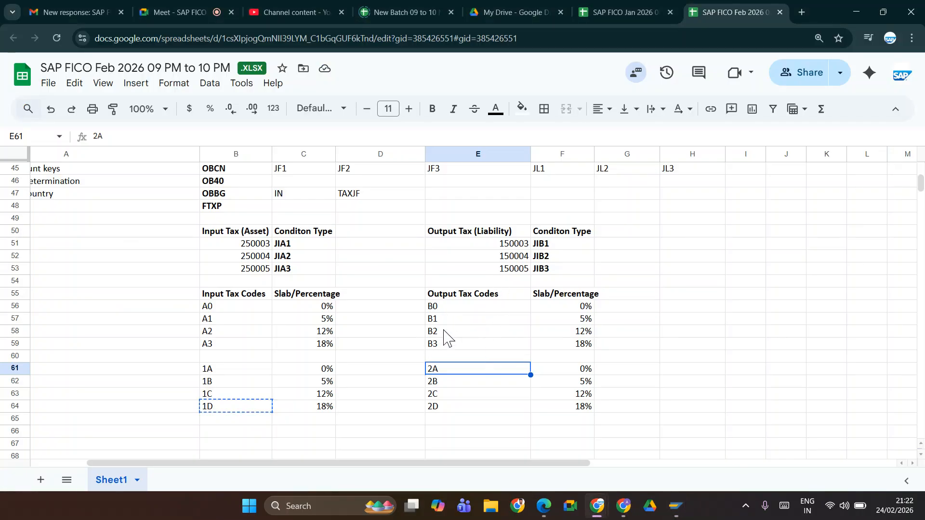
Step: Switch back to SAP, display output tax code B0, and check its tax accounts for chart of accounts JIFL
{"action": "key", "text": "alt+Tab"}
{"action": "type", "text": "B"}
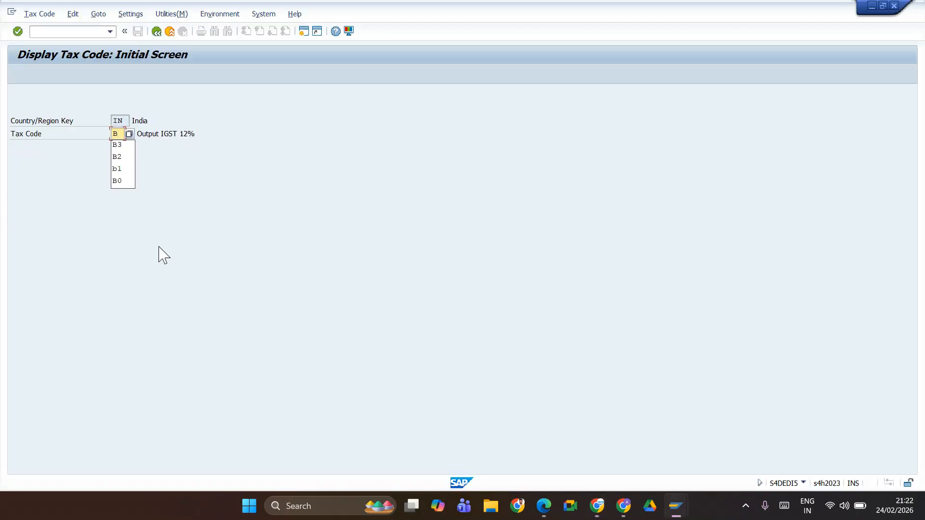
{"action": "type", "text": "0"}
{"action": "key", "text": "Return"}
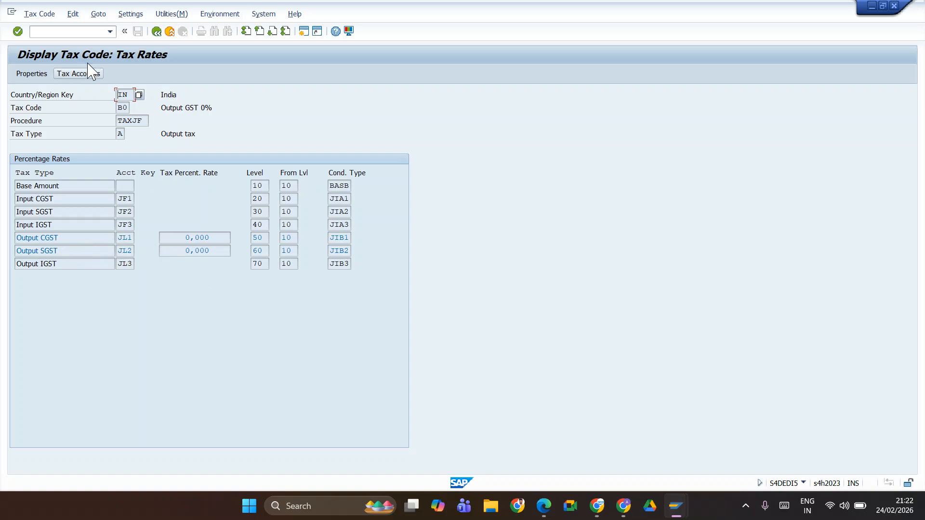
{"action": "left_click", "coordinate": [79, 73]}
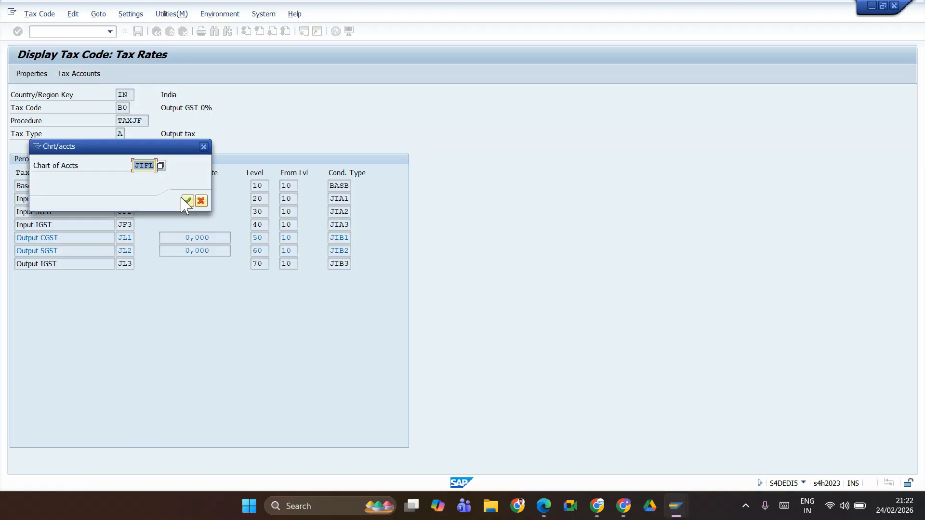
{"action": "left_click", "coordinate": [188, 201]}
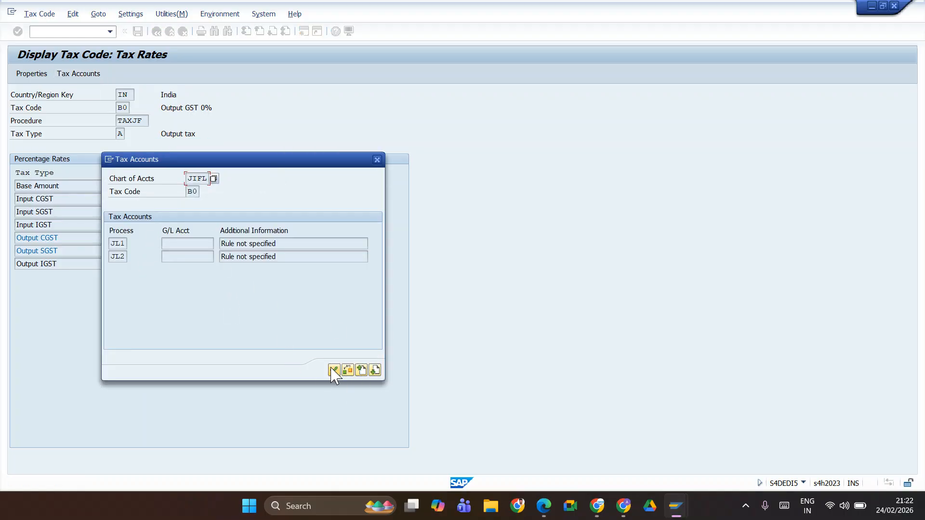
{"action": "left_click", "coordinate": [334, 370]}
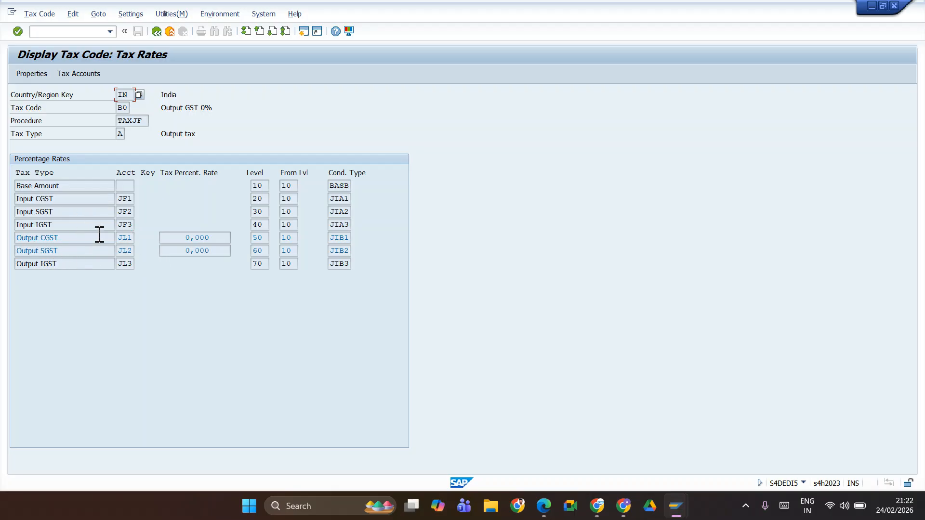
Step: In the posting key session, add a rule for chart of accounts JIFL under transaction key JL1 (Output CGST) and save it
{"action": "key", "text": "alt+Tab"}
{"action": "key", "text": "alt+Tab"}
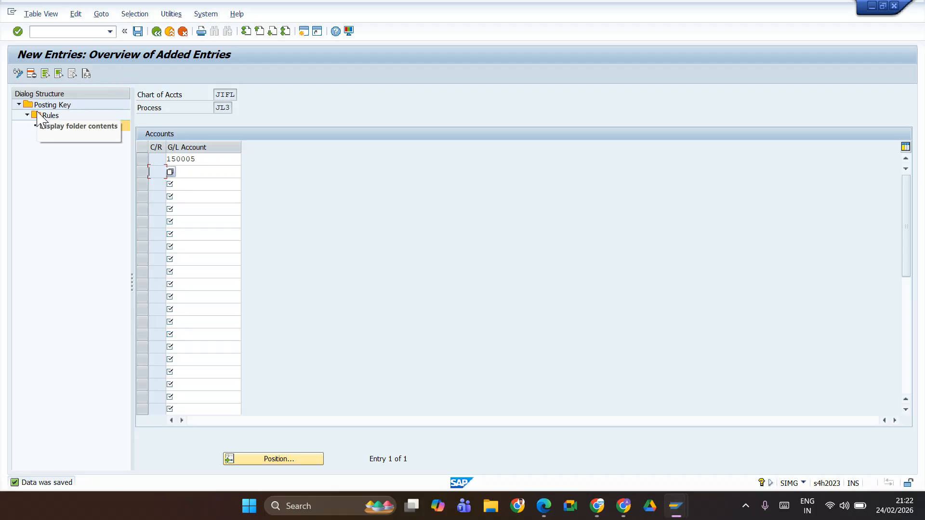
{"action": "double_click", "coordinate": [51, 104]}
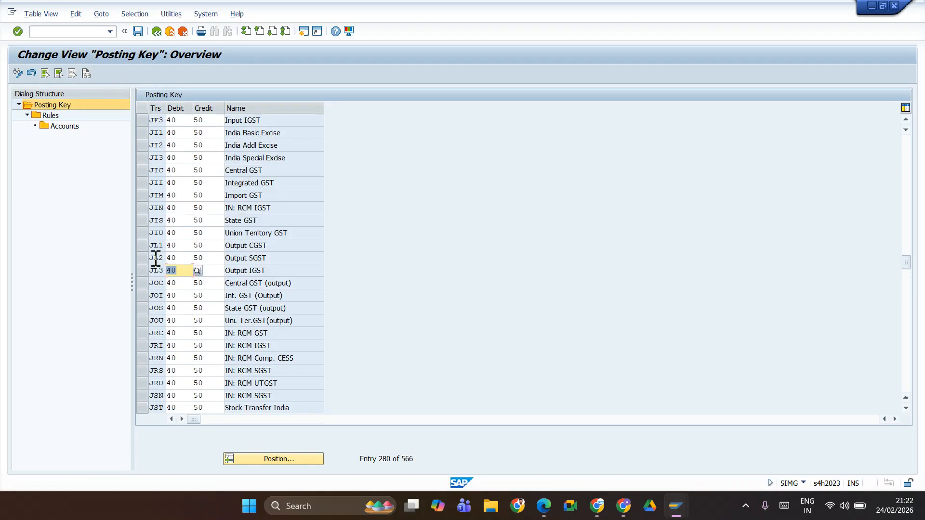
{"action": "left_click", "coordinate": [143, 245]}
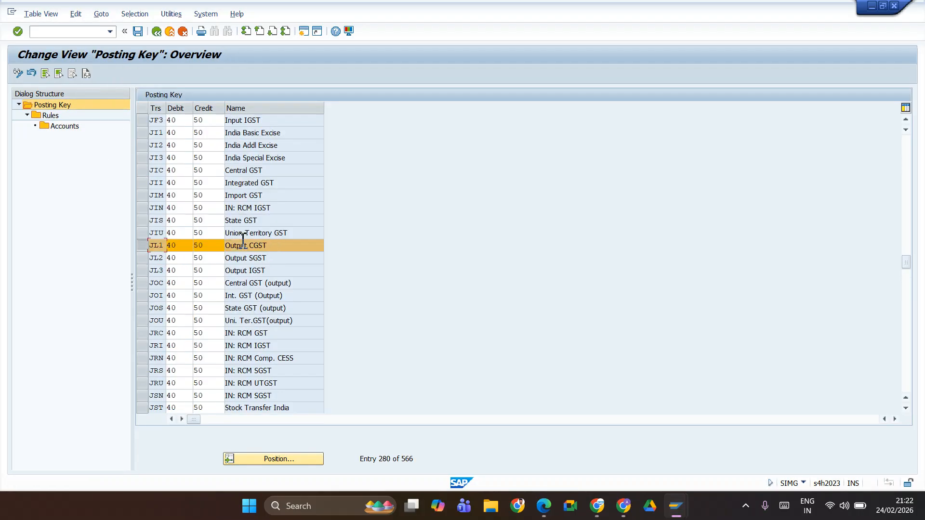
{"action": "double_click", "coordinate": [48, 115]}
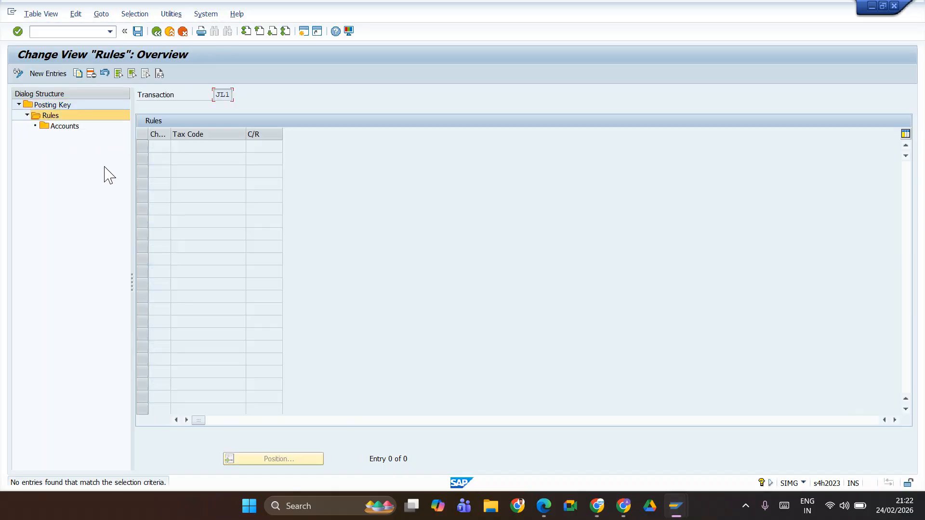
{"action": "left_click", "coordinate": [43, 75]}
{"action": "type", "text": "J"}
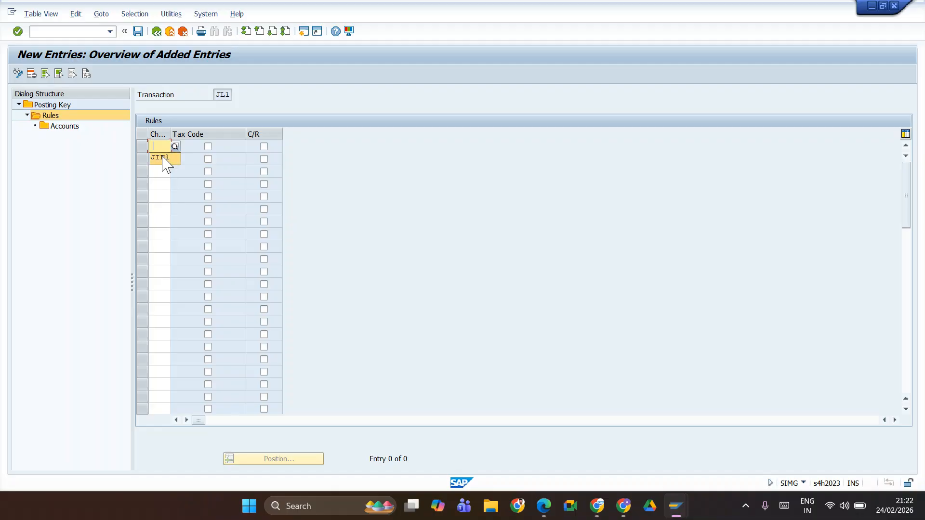
{"action": "left_click", "coordinate": [162, 159]}
{"action": "double_click", "coordinate": [72, 128]}
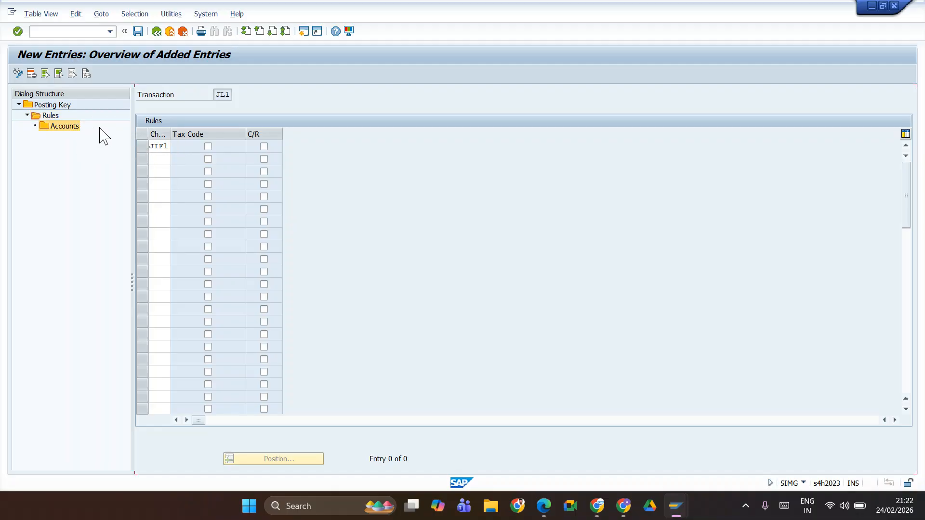
{"action": "left_click", "coordinate": [137, 31]}
Step: Open a new G/L account entry for chart of accounts JIFL's rule under transaction key JL1
{"action": "double_click", "coordinate": [57, 127]}
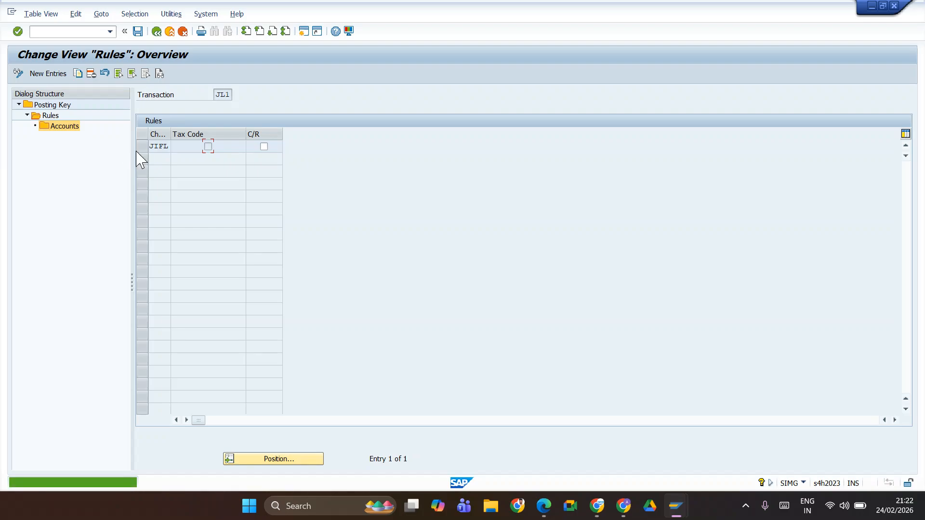
{"action": "left_click", "coordinate": [141, 148]}
{"action": "left_click", "coordinate": [64, 126]}
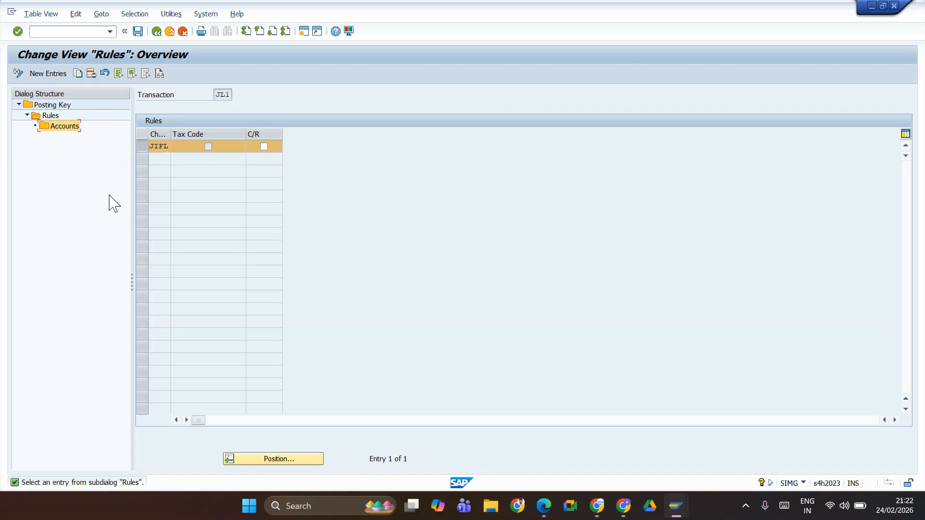
{"action": "double_click", "coordinate": [67, 128]}
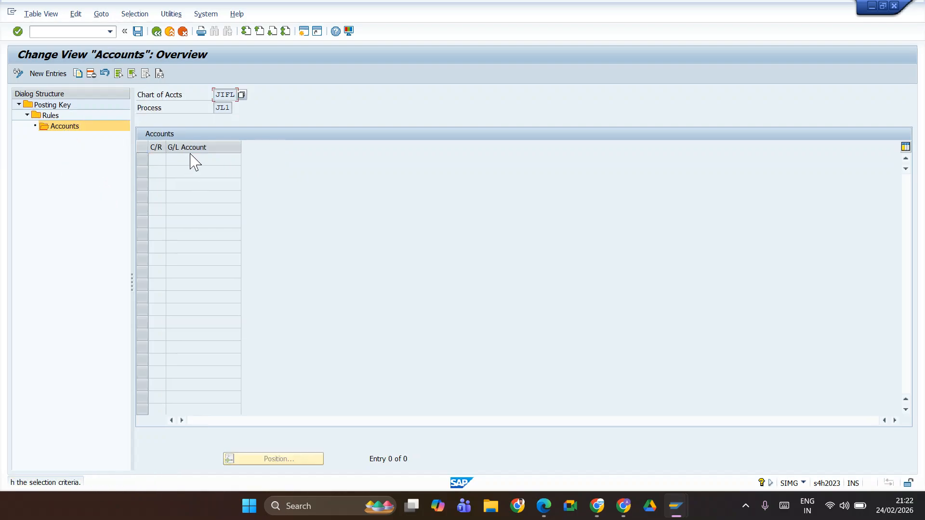
{"action": "left_click", "coordinate": [33, 74]}
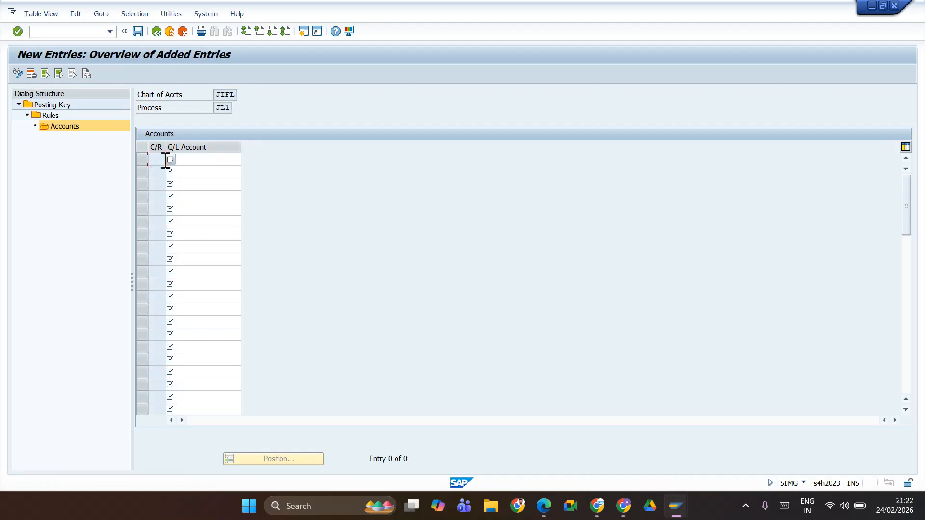
{"action": "left_click", "coordinate": [221, 159]}
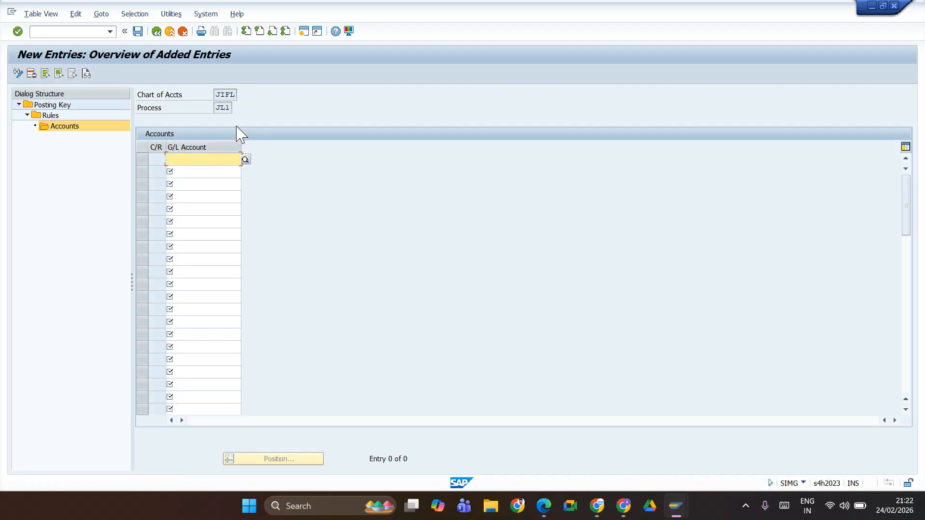
Step: Switch to the Edit G/L Account Centrally session and look up the output CGST account number under Current Liabilities
{"action": "key", "text": "alt+Tab"}
{"action": "key", "text": "alt"}
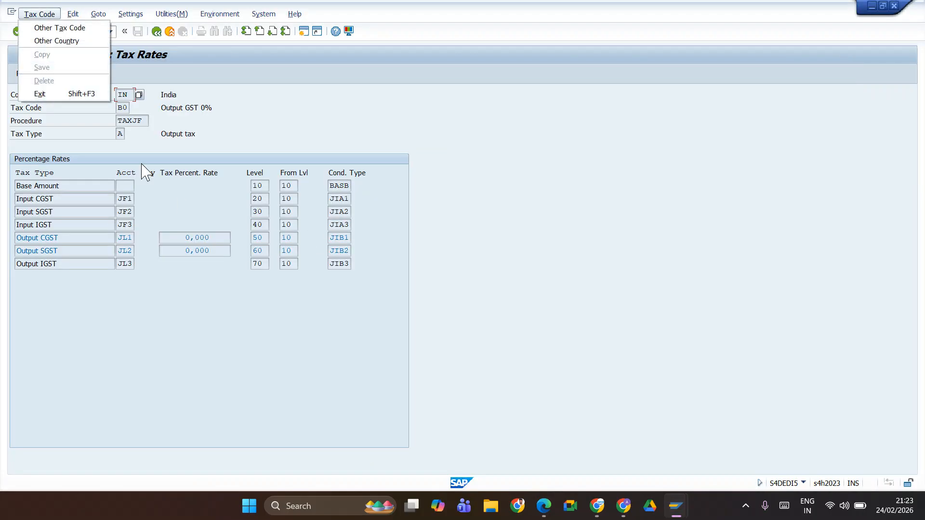
{"action": "key", "text": "Escape"}
{"action": "key", "text": "alt+Tab"}
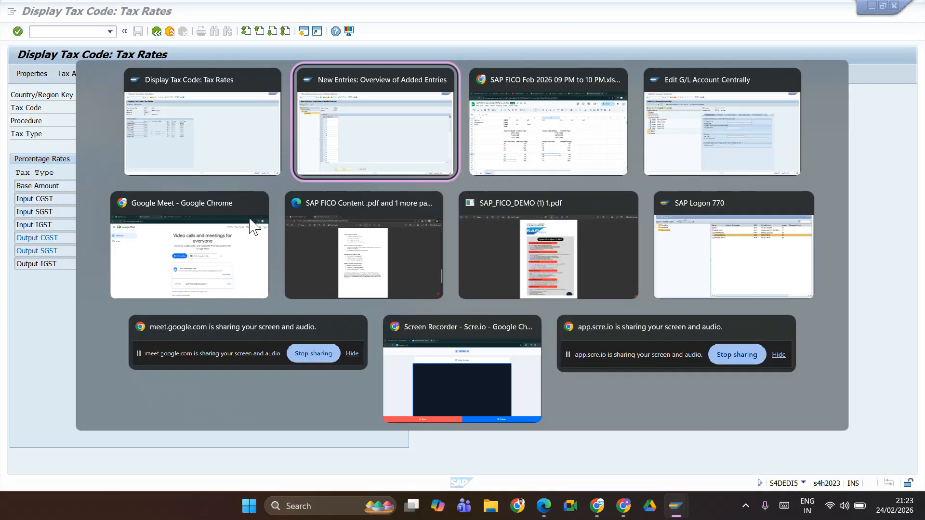
{"action": "key", "text": "Escape"}
{"action": "key", "text": "alt+Tab"}
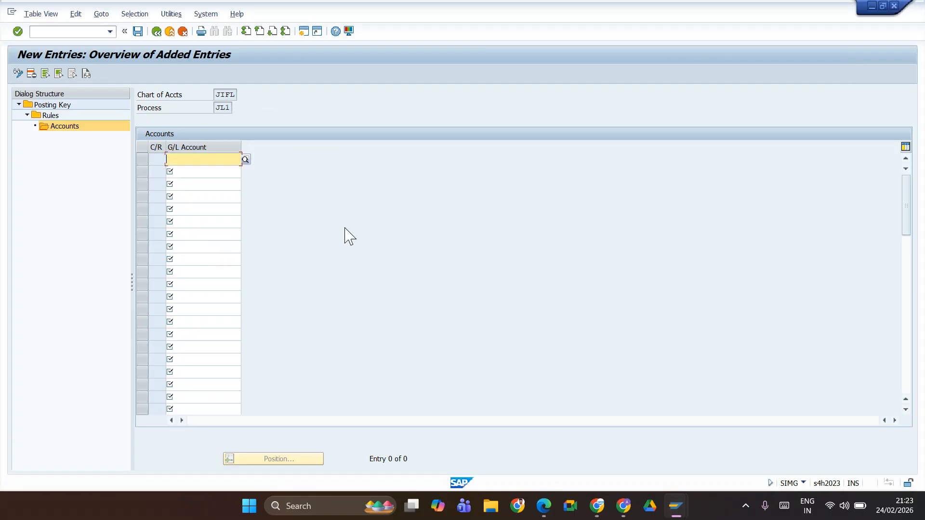
{"action": "key", "text": "alt+Tab"}
{"action": "key", "text": "alt+Tab"}
{"action": "key", "text": "alt+Tab"}
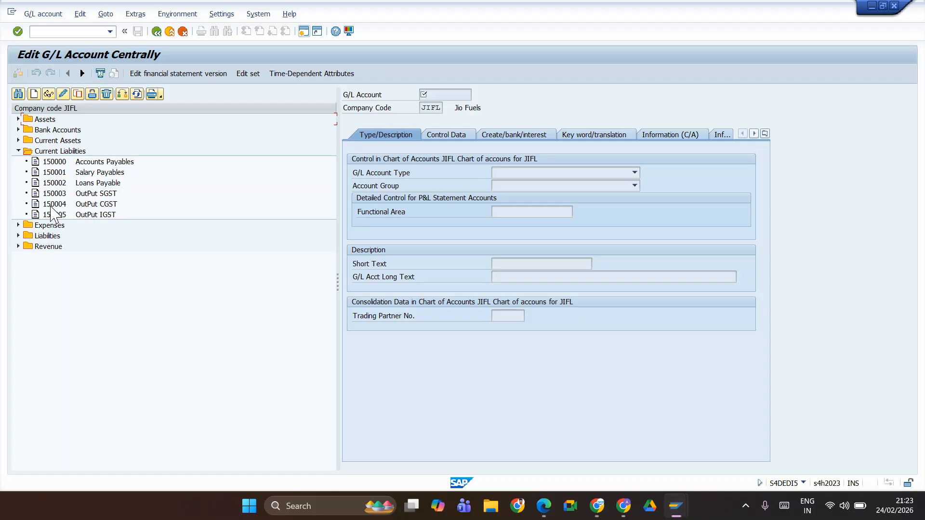
Step: Return to the new account entry, assign G/L account 150004 to JIFL's rule for transaction key JL1, and save it
{"action": "key", "text": "alt+Tab"}
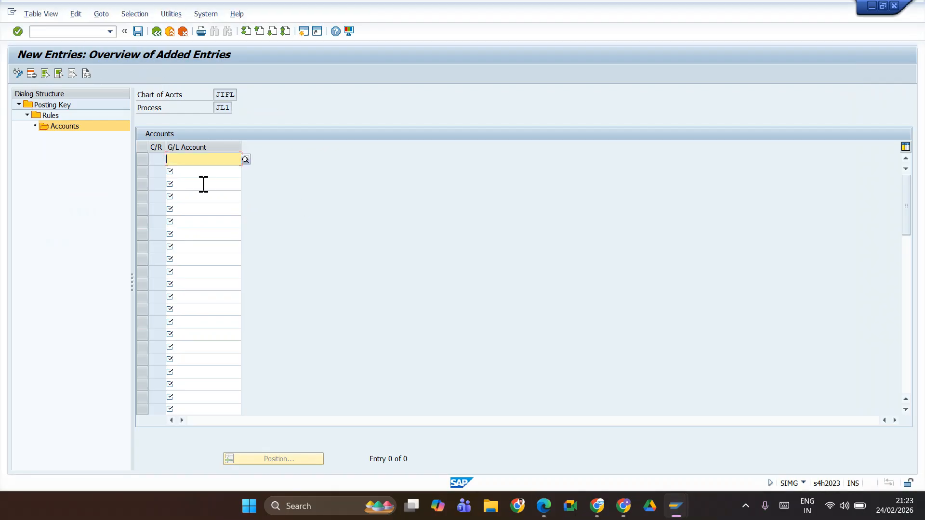
{"action": "type", "text": "15000"}
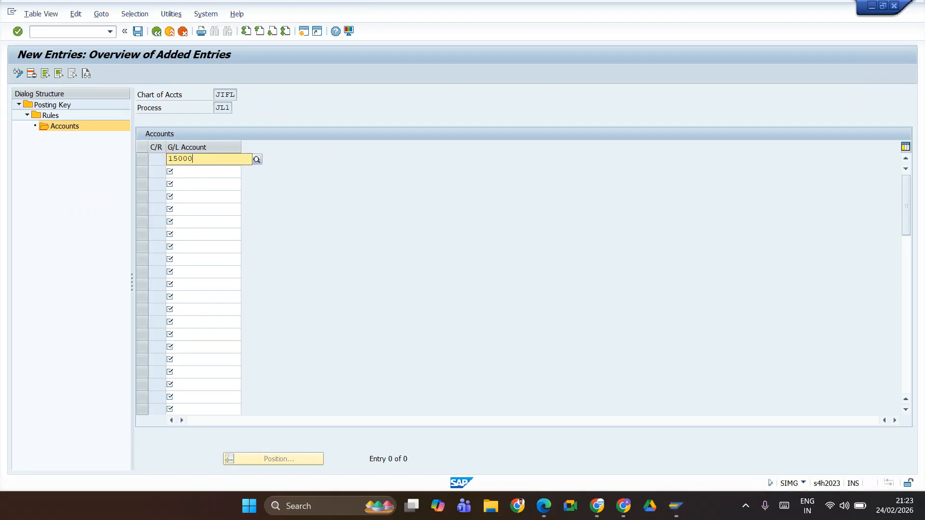
{"action": "type", "text": "4"}
{"action": "key", "text": "Return"}
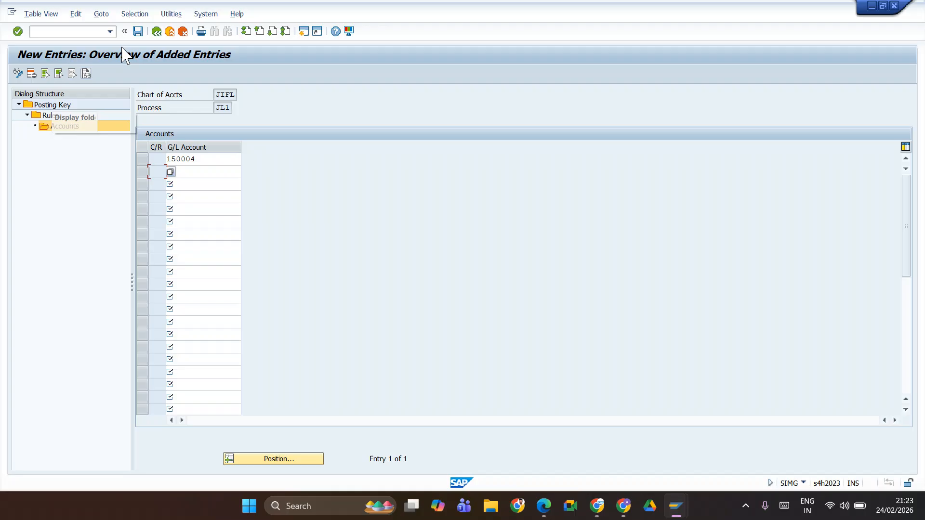
{"action": "left_click", "coordinate": [137, 32]}
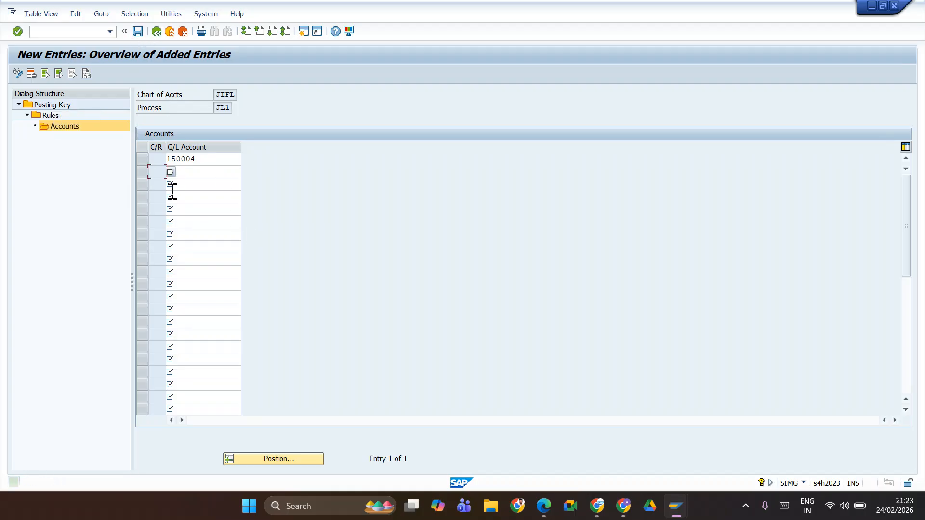
Step: Switch to the tax code display session, reload output tax code B0, and check its tax accounts for JIFL again
{"action": "key", "text": "alt+Tab"}
{"action": "key", "text": "alt+Tab"}
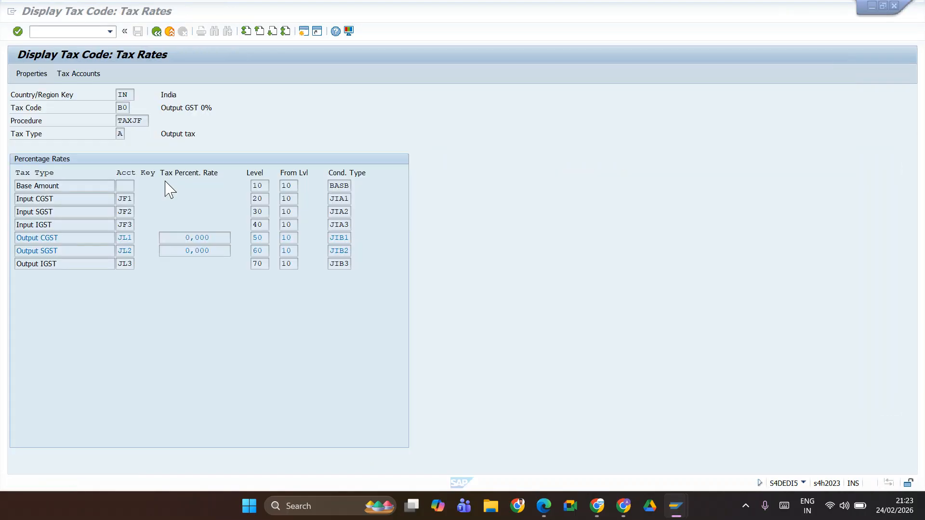
{"action": "left_click", "coordinate": [156, 32]}
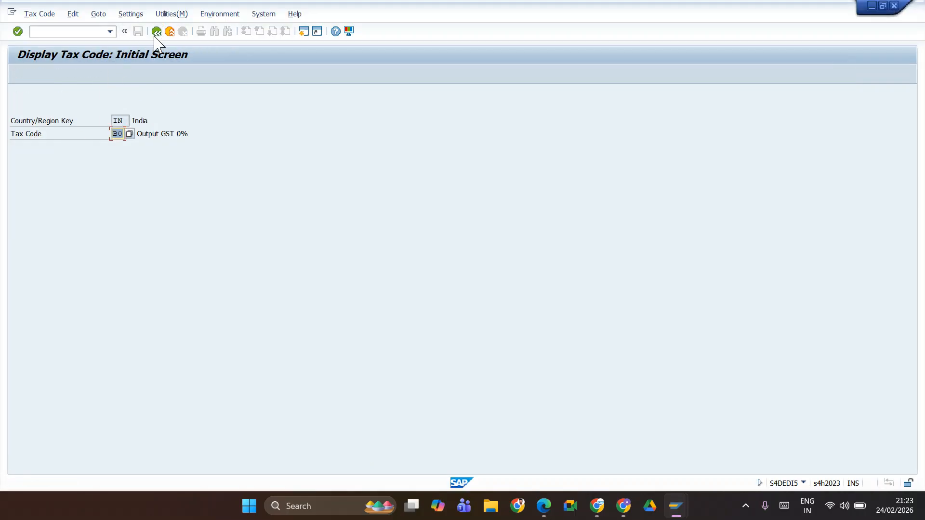
{"action": "key", "text": "Return"}
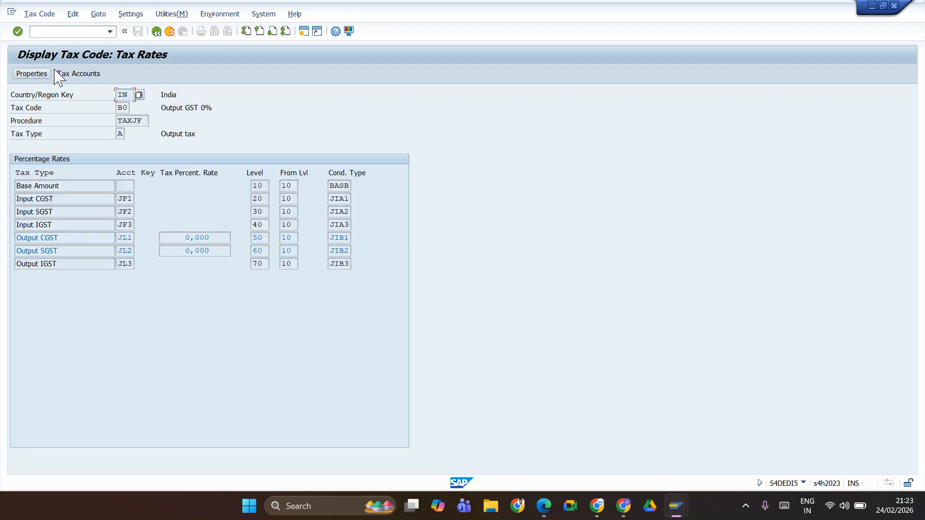
{"action": "left_click", "coordinate": [70, 75]}
{"action": "left_click", "coordinate": [191, 201]}
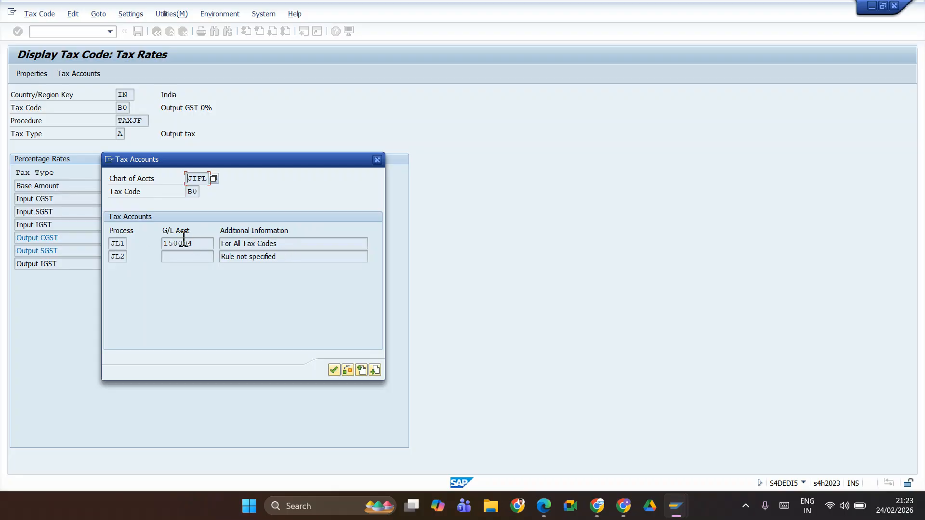
Step: Close the tax accounts display and open the rules for transaction key JL2, Output SGST, in the posting key configuration
{"action": "left_click_drag", "start_coordinate": [241, 160], "coordinate": [417, 140]}
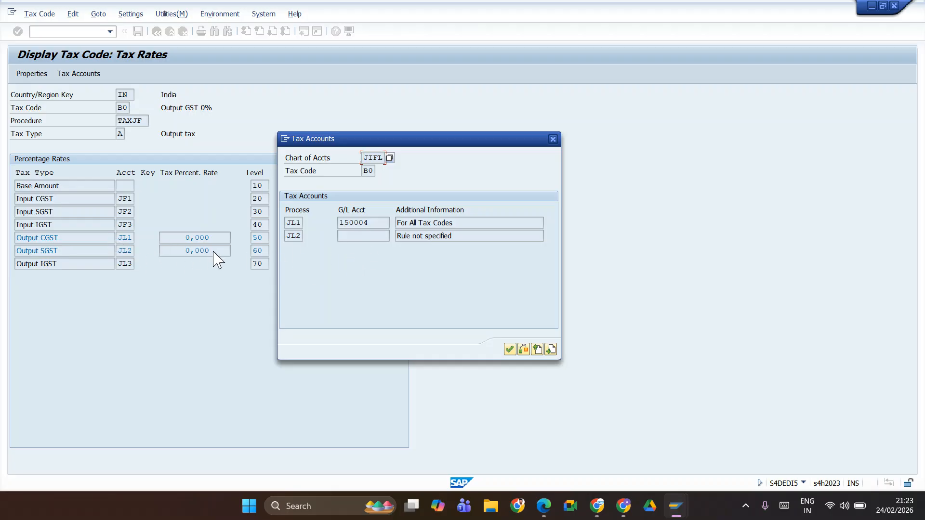
{"action": "left_click", "coordinate": [553, 139]}
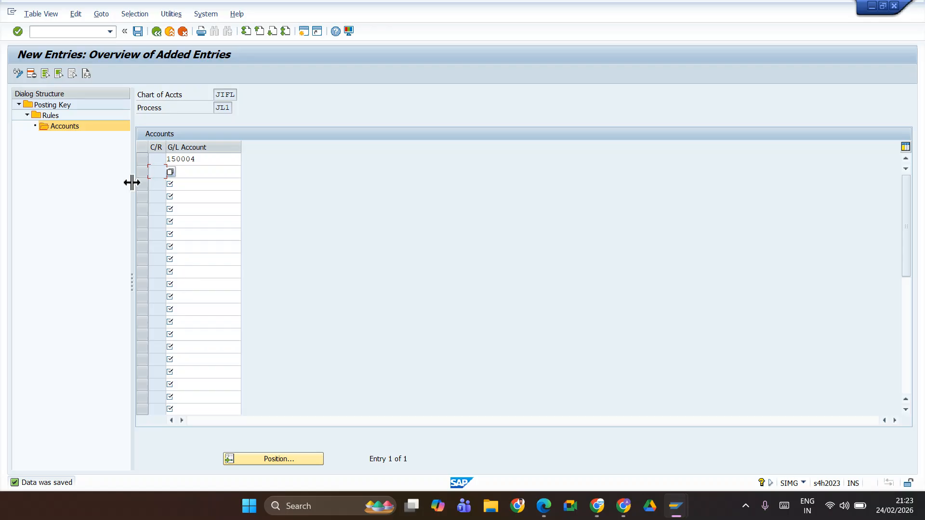
{"action": "left_click", "coordinate": [42, 106]}
{"action": "double_click", "coordinate": [42, 106]}
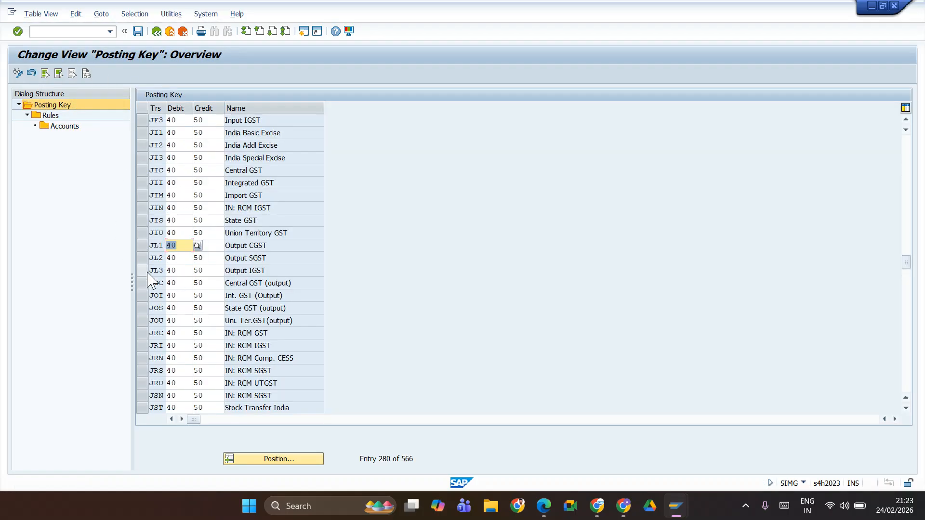
{"action": "left_click", "coordinate": [142, 260]}
{"action": "left_click", "coordinate": [54, 117]}
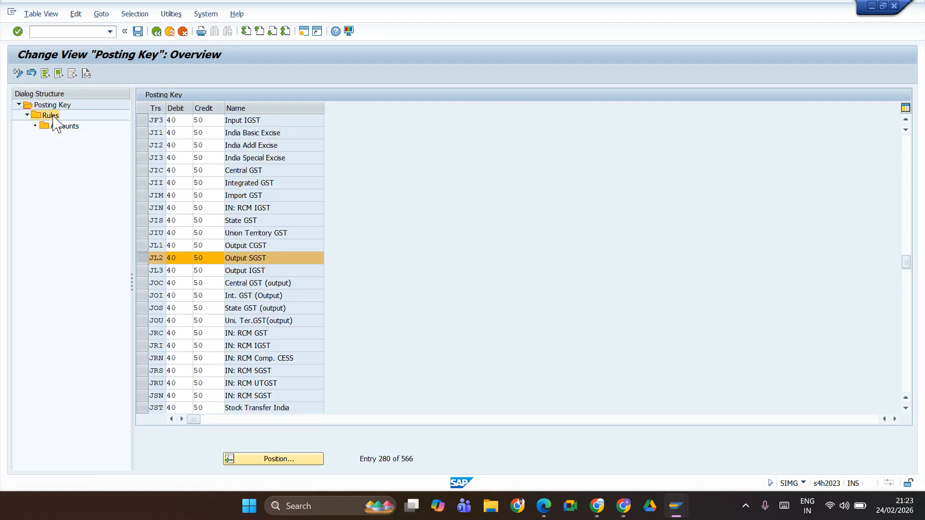
{"action": "double_click", "coordinate": [54, 117]}
Step: Add a rule for chart of accounts JIFL under transaction key JL2 and save it
{"action": "left_click", "coordinate": [21, 76]}
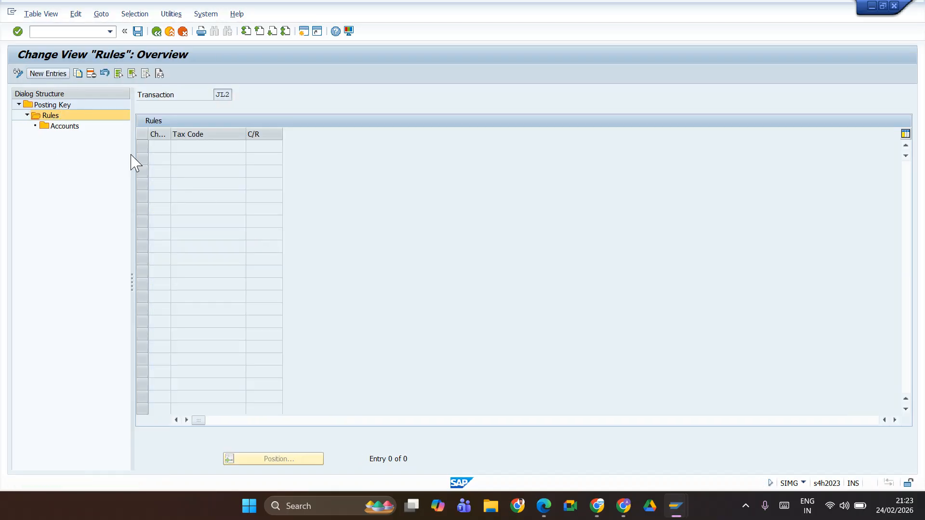
{"action": "type", "text": "J"}
{"action": "left_click", "coordinate": [163, 158]}
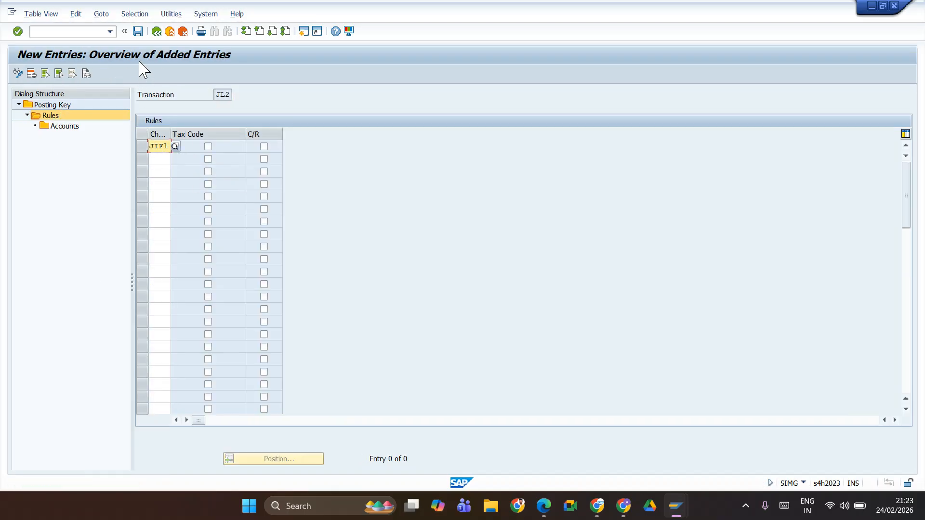
{"action": "left_click", "coordinate": [138, 31]}
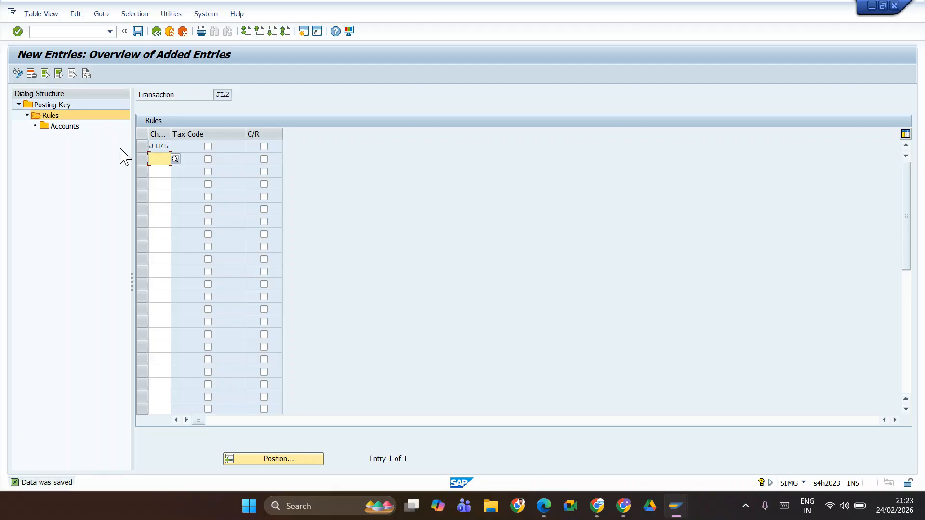
Step: Open a new G/L account entry for JIFL's rule under transaction key JL2 and enter account 150002
{"action": "left_click", "coordinate": [142, 147]}
{"action": "double_click", "coordinate": [62, 127]}
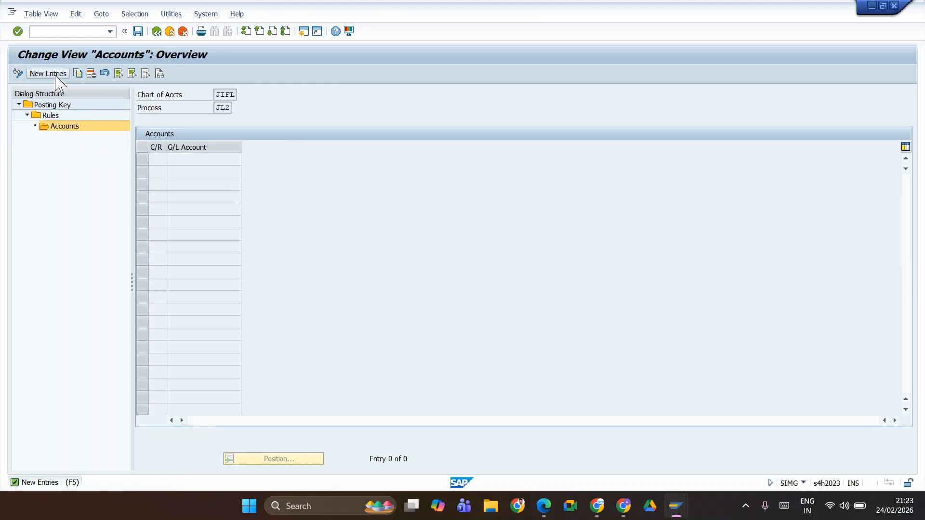
{"action": "left_click", "coordinate": [48, 73]}
{"action": "left_click", "coordinate": [185, 160]}
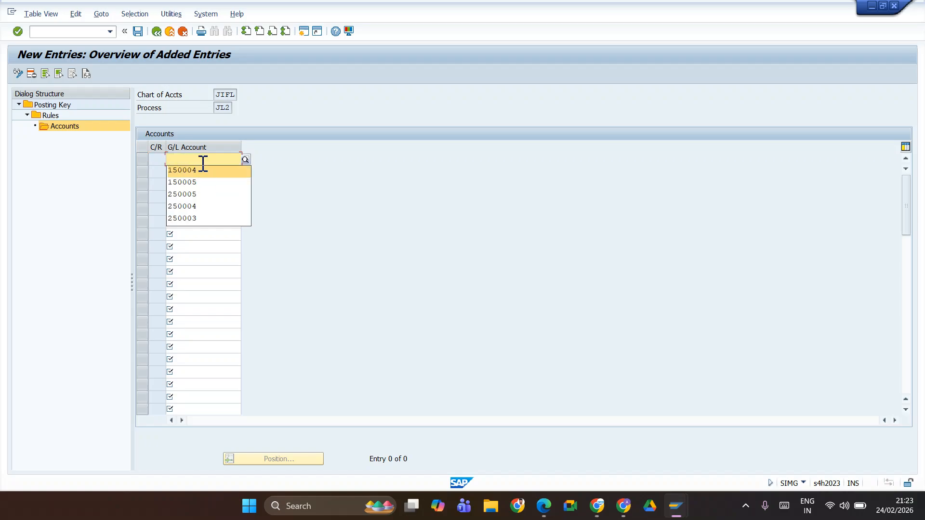
{"action": "left_click", "coordinate": [205, 170]}
{"action": "key", "text": "BackSpace"}
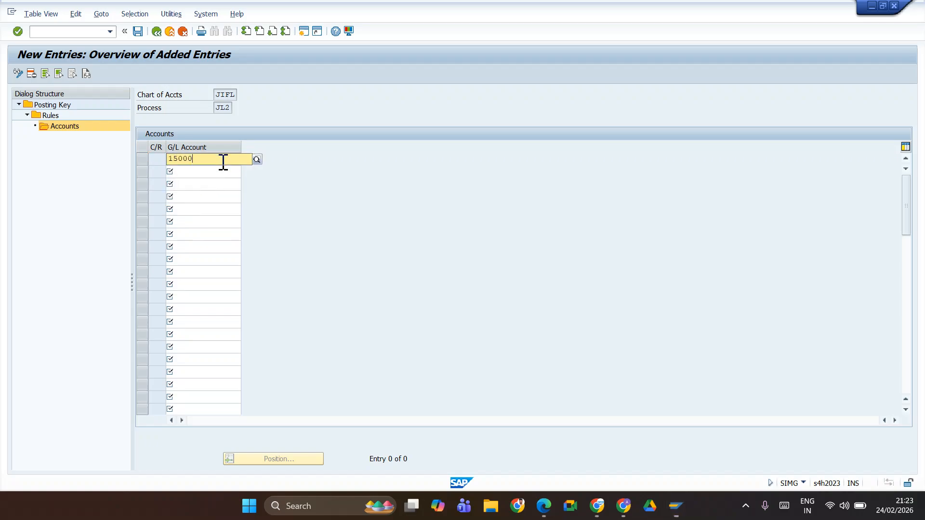
{"action": "type", "text": "2"}
Step: Look up the output SGST account number under Current Liabilities in the Edit G/L Account Centrally session, and return to the account entry
{"action": "key", "text": "alt+Tab"}
{"action": "key", "text": "Tab"}
{"action": "key", "text": "Tab"}
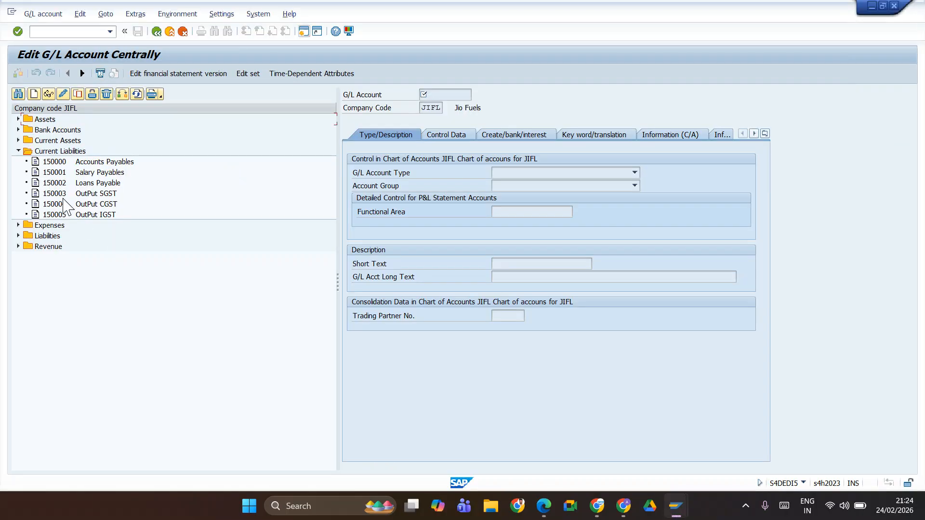
{"action": "key", "text": "alt+Tab"}
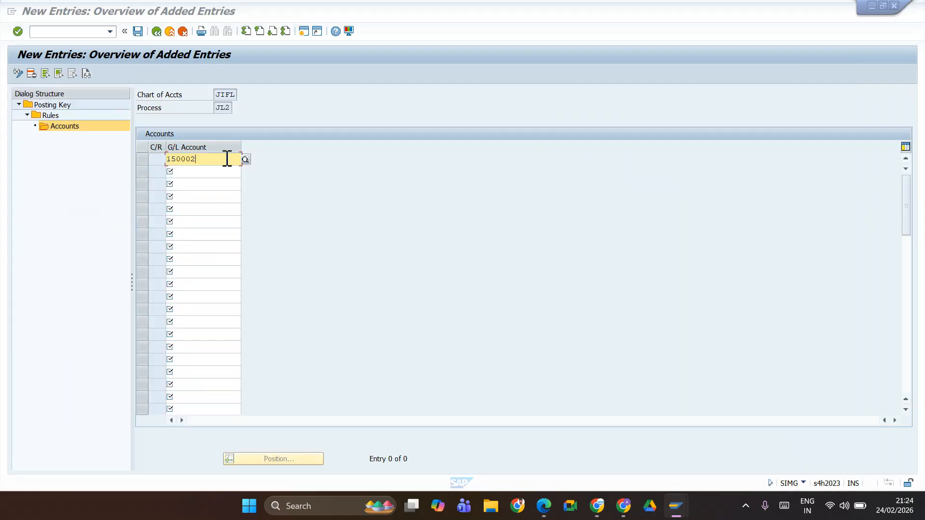
Step: Set the G/L account for JIFL's rule under transaction key JL2 to 150003 and save it
{"action": "left_click", "coordinate": [199, 159]}
{"action": "key", "text": "BackSpace"}
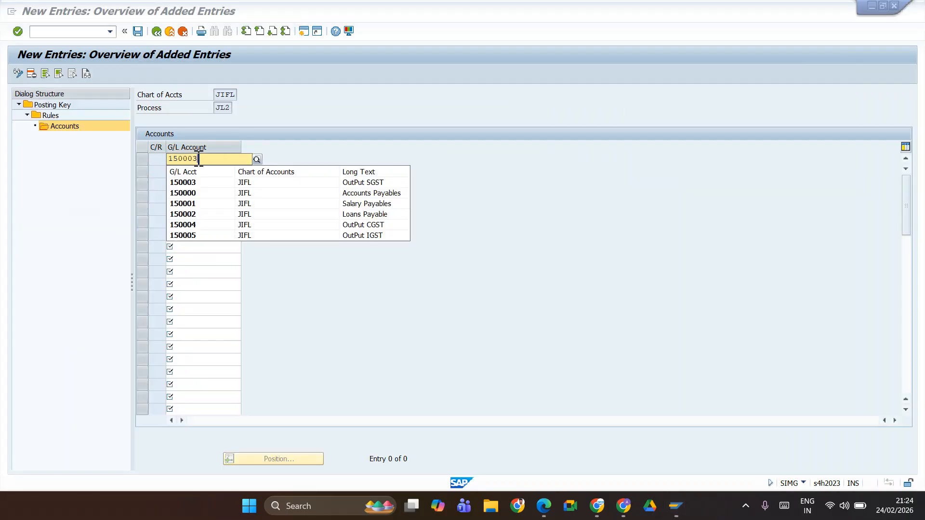
{"action": "left_click", "coordinate": [202, 185]}
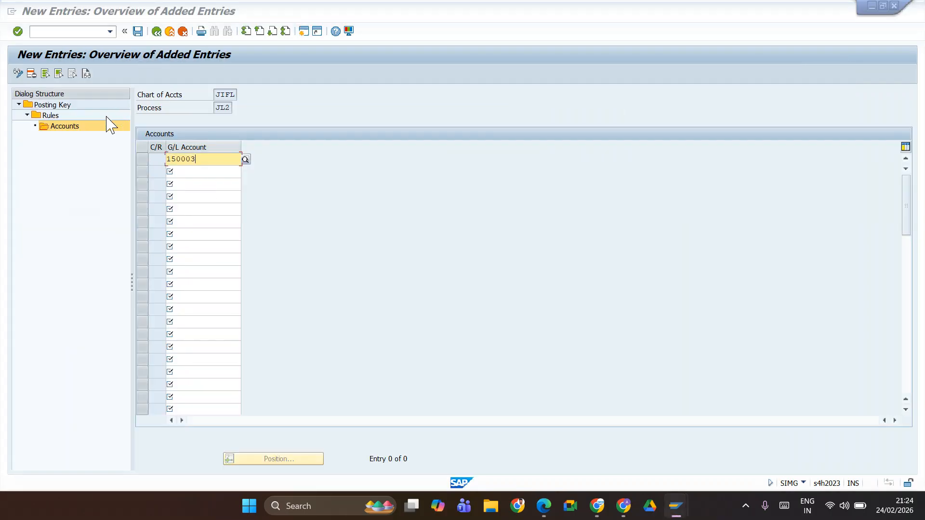
{"action": "left_click", "coordinate": [141, 31]}
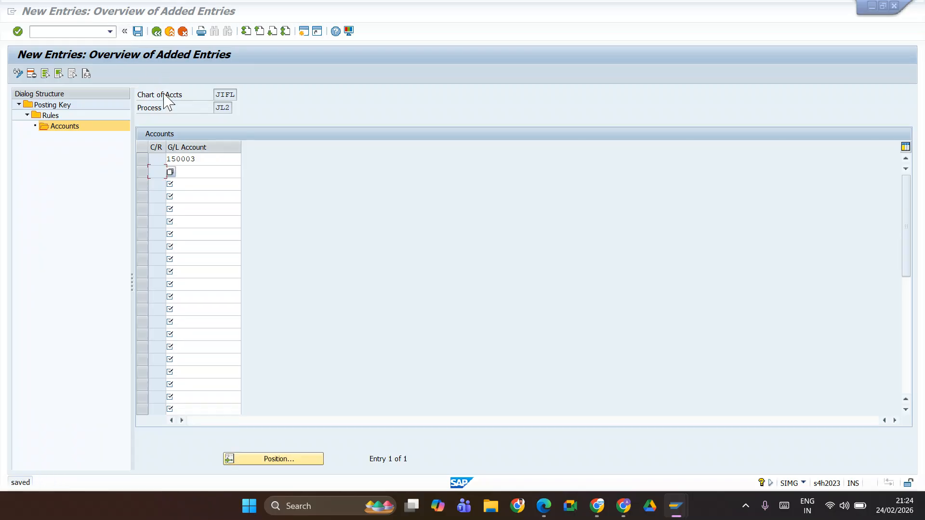
Step: Switch to the tax code display session and check the JIFL tax accounts of output tax code B0
{"action": "double_click", "coordinate": [175, 172]}
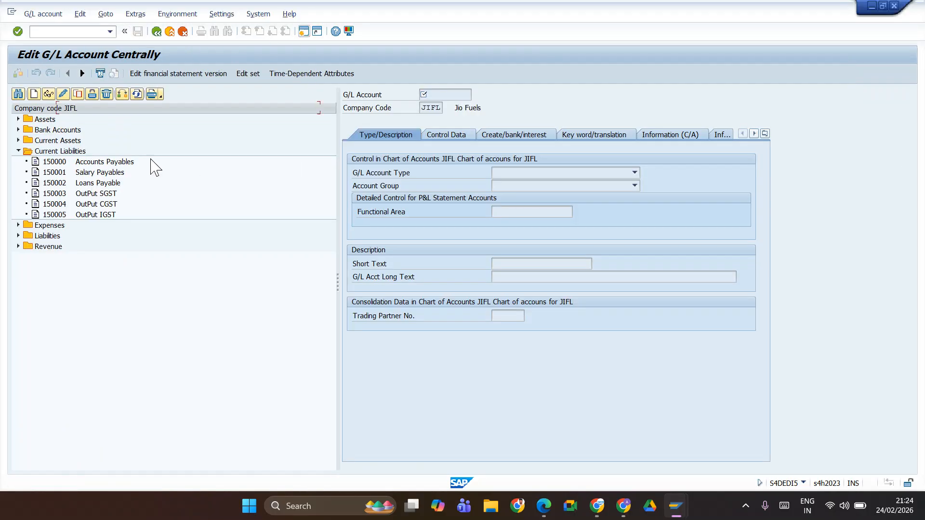
{"action": "key", "text": "alt+Tab"}
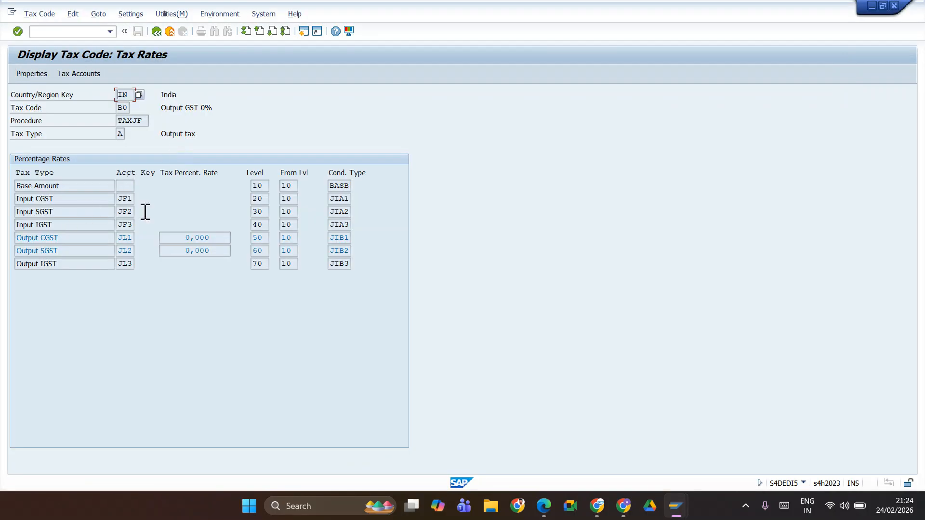
{"action": "left_click", "coordinate": [68, 76]}
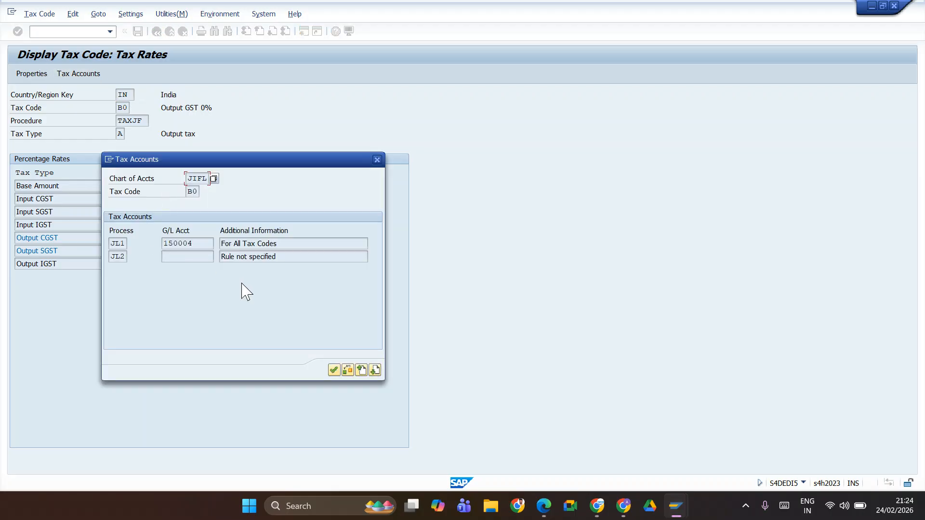
{"action": "left_click", "coordinate": [377, 160]}
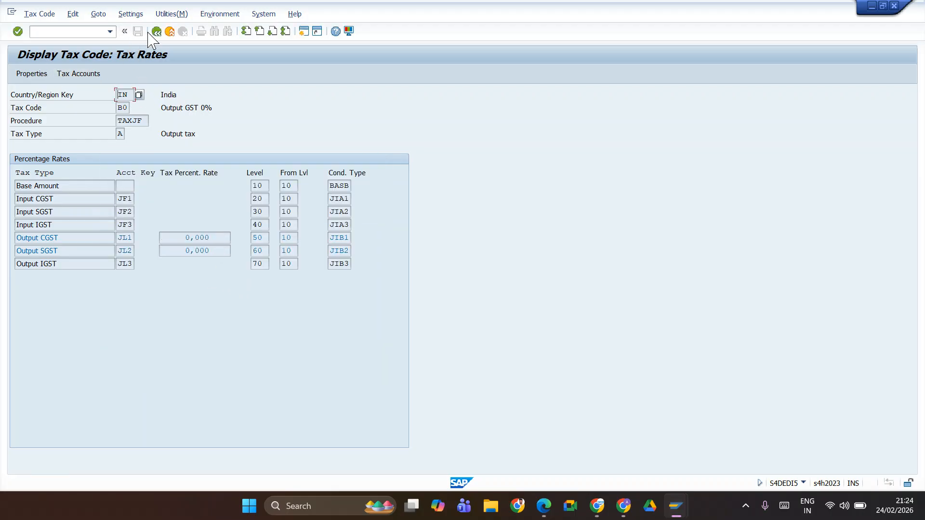
Step: Reload output tax code B0 from the initial screen and check its tax accounts for chart of accounts JIFL again
{"action": "left_click", "coordinate": [156, 31]}
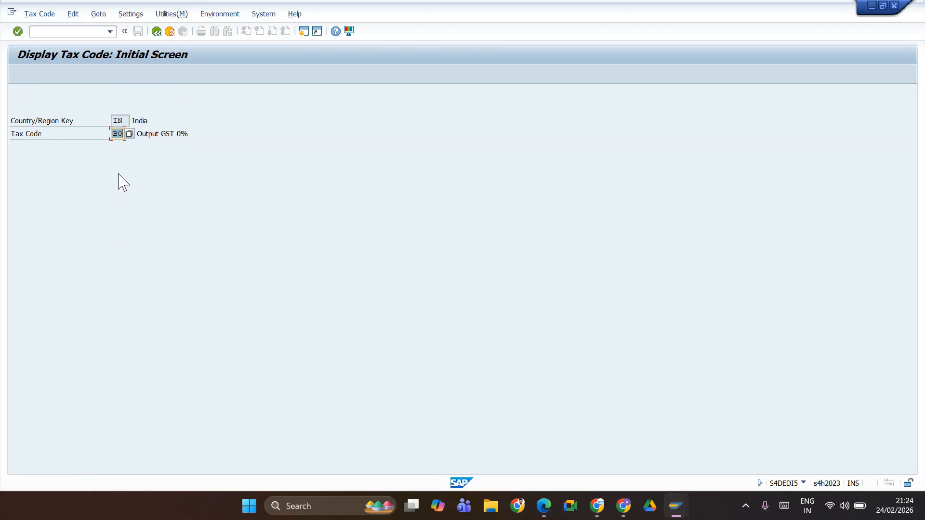
{"action": "key", "text": "Return"}
{"action": "left_click", "coordinate": [70, 75]}
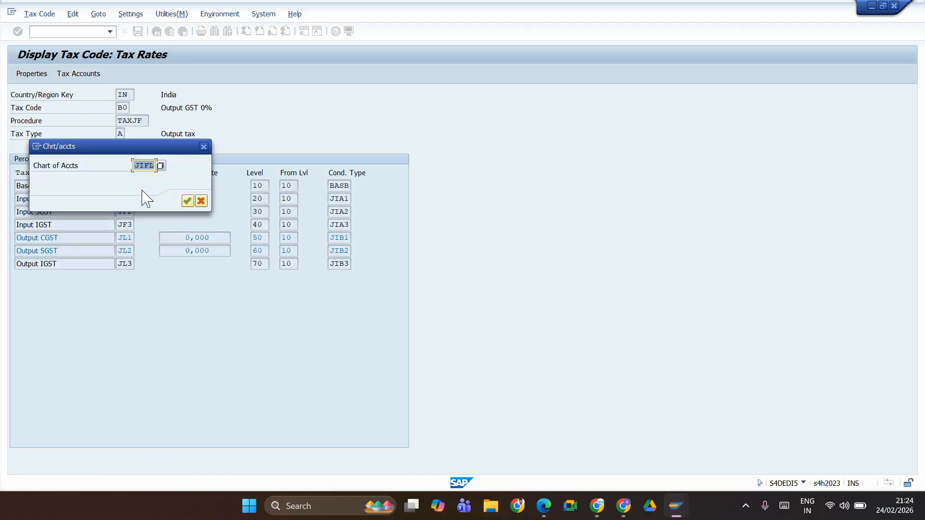
{"action": "left_click", "coordinate": [187, 201]}
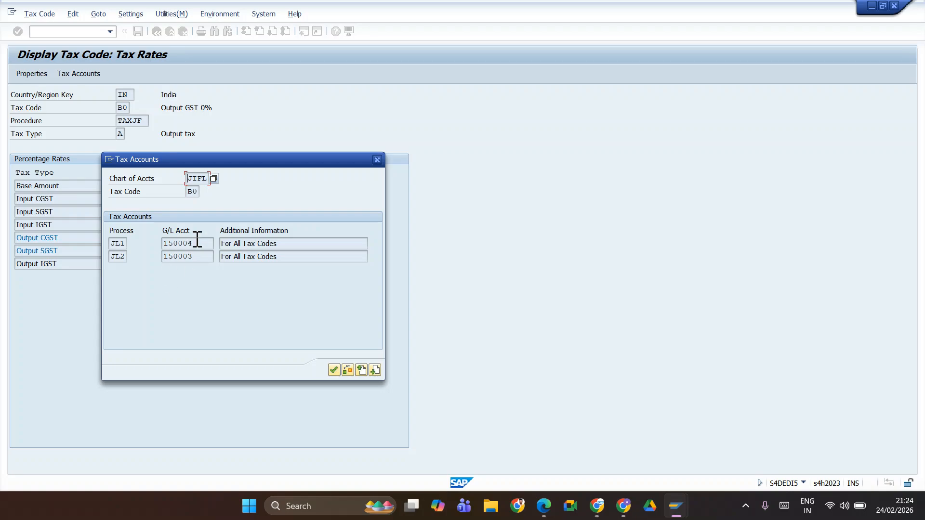
{"action": "left_click", "coordinate": [377, 159]}
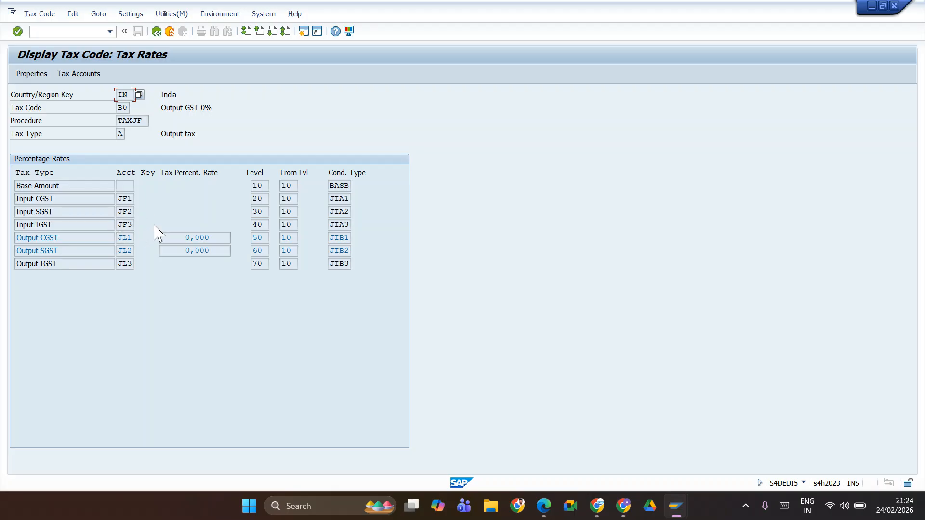
Step: Return to the posting key configuration and check the G/L account assigned to JIFL's rule under transaction key JF3, Input IGST
{"action": "key", "text": "alt+Tab"}
{"action": "key", "text": "alt+Tab"}
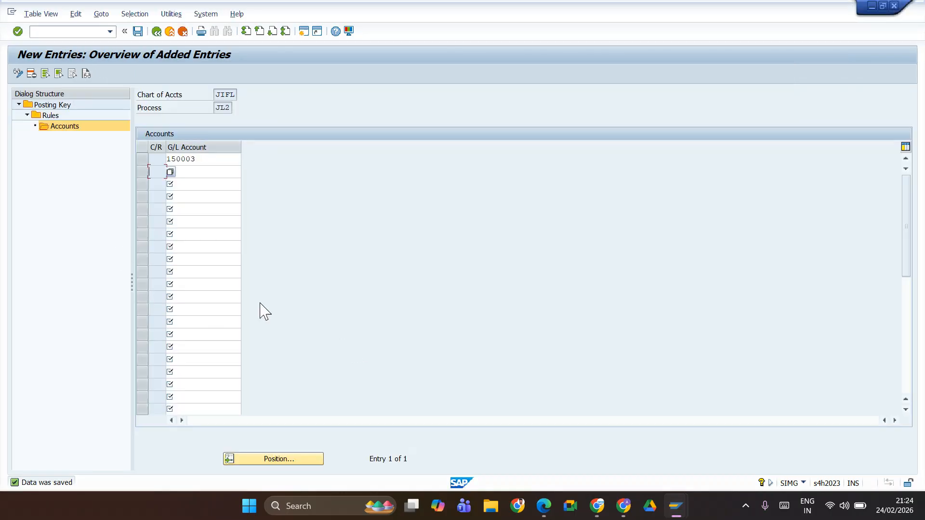
{"action": "double_click", "coordinate": [52, 105]}
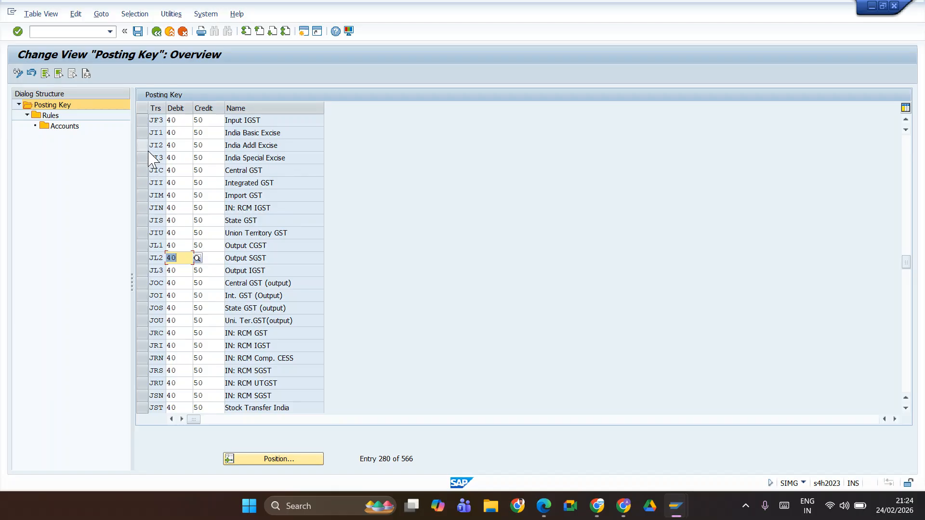
{"action": "left_click", "coordinate": [144, 121]}
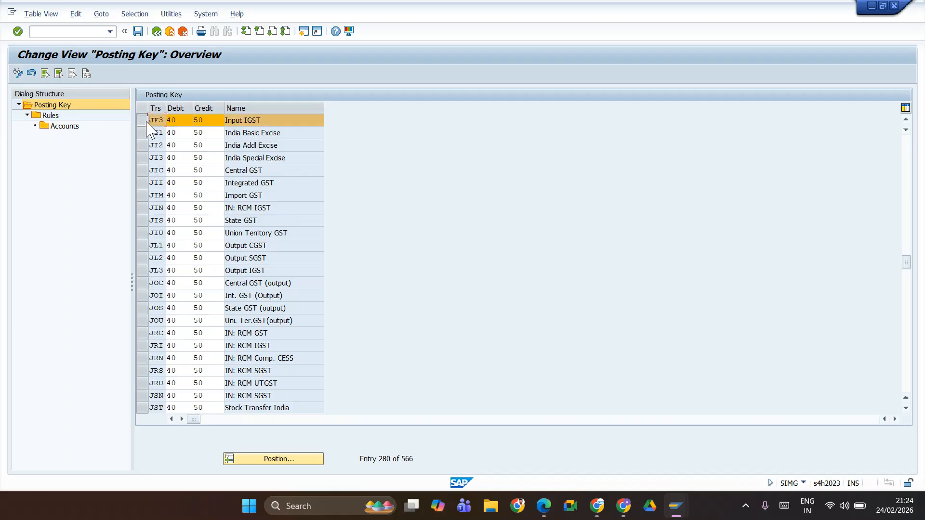
{"action": "double_click", "coordinate": [48, 115]}
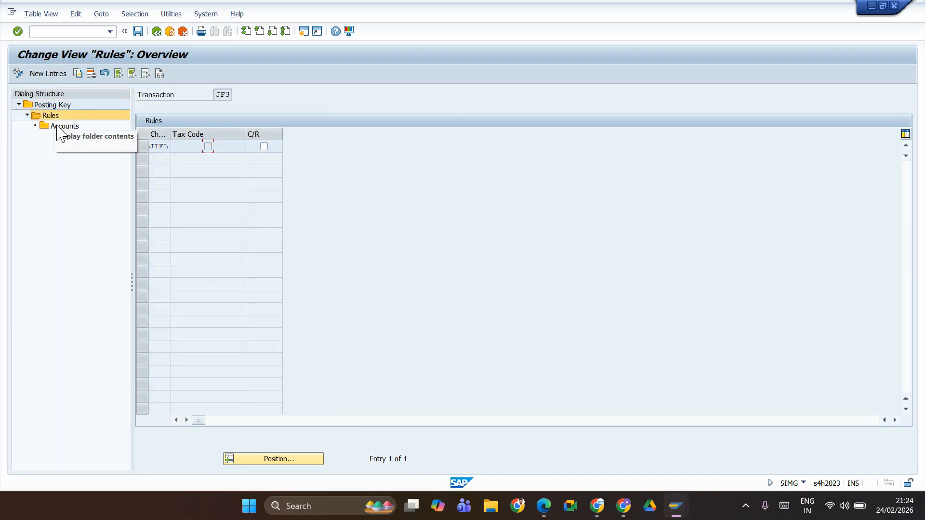
{"action": "left_click", "coordinate": [142, 147]}
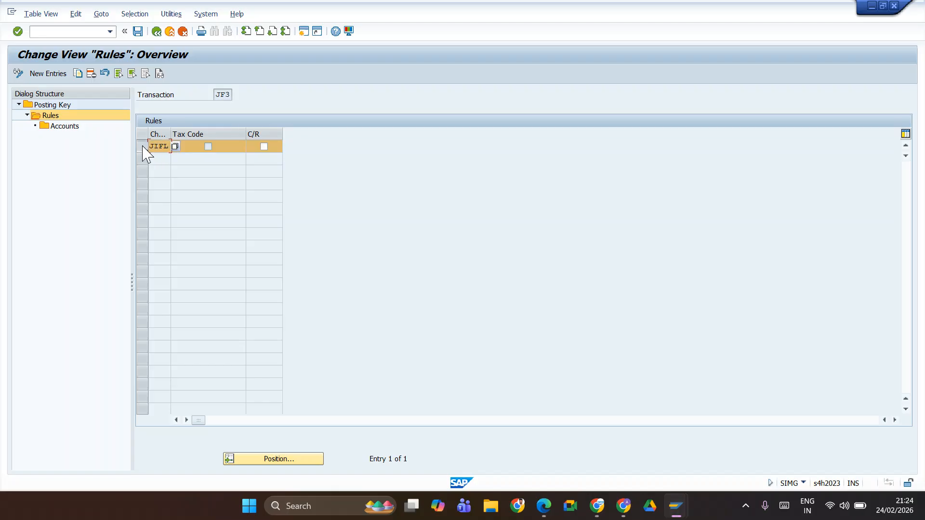
{"action": "left_click", "coordinate": [73, 127]}
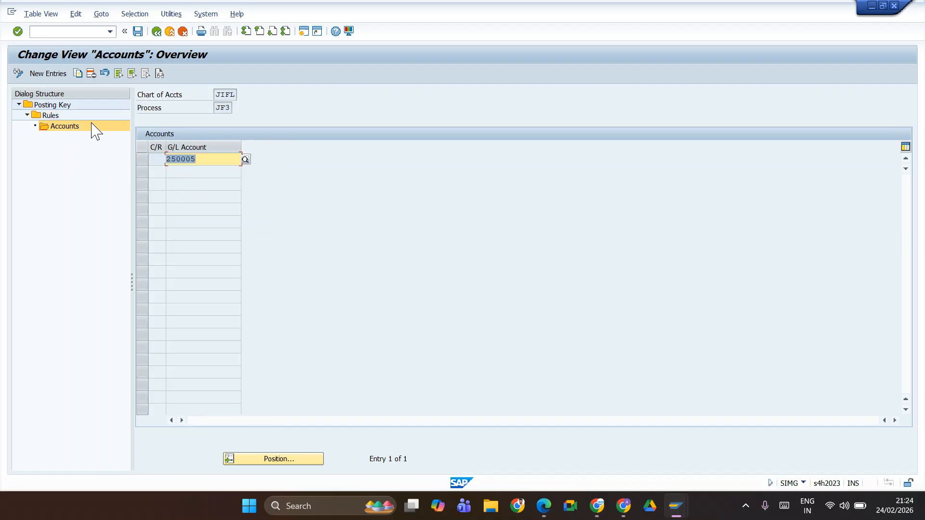
{"action": "left_click", "coordinate": [157, 32]}
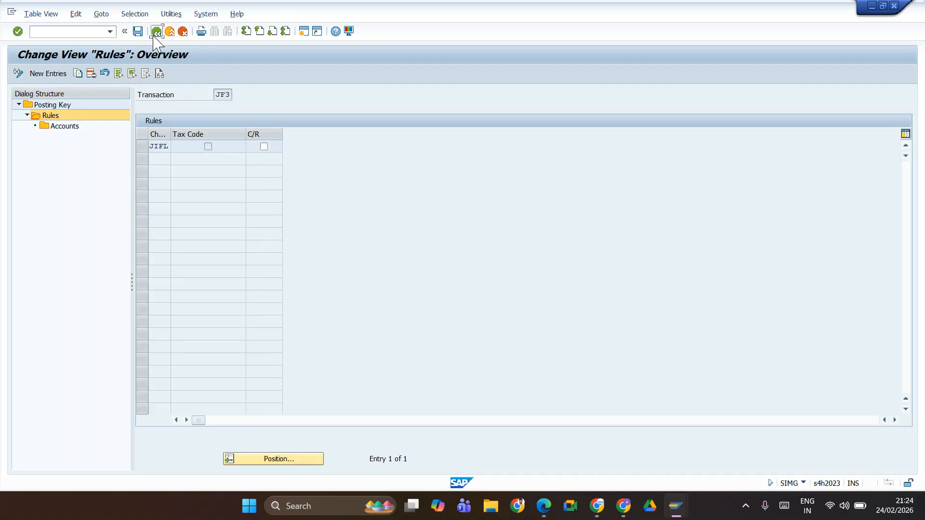
{"action": "left_click", "coordinate": [157, 32]}
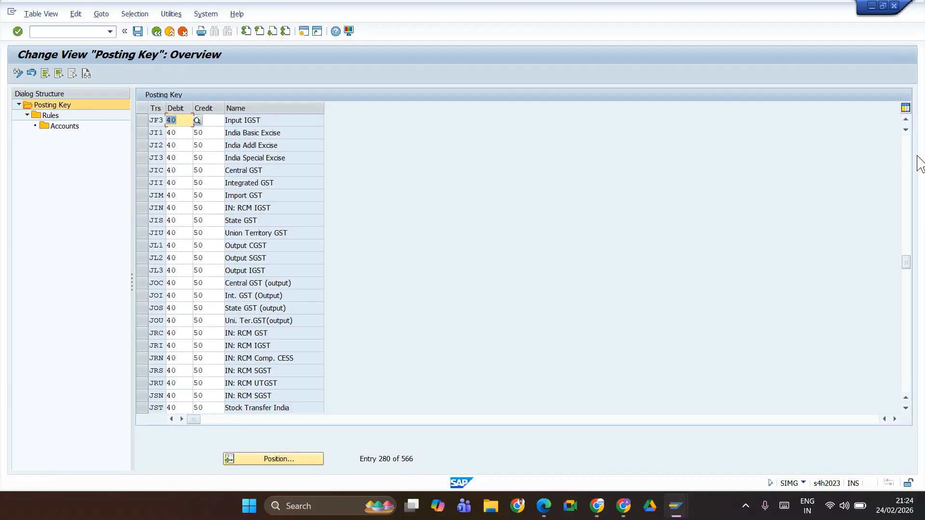
Step: Open the G/L account assignment of transaction key JF2, Input SGST, for chart of accounts JIFL
{"action": "left_click", "coordinate": [906, 120]}
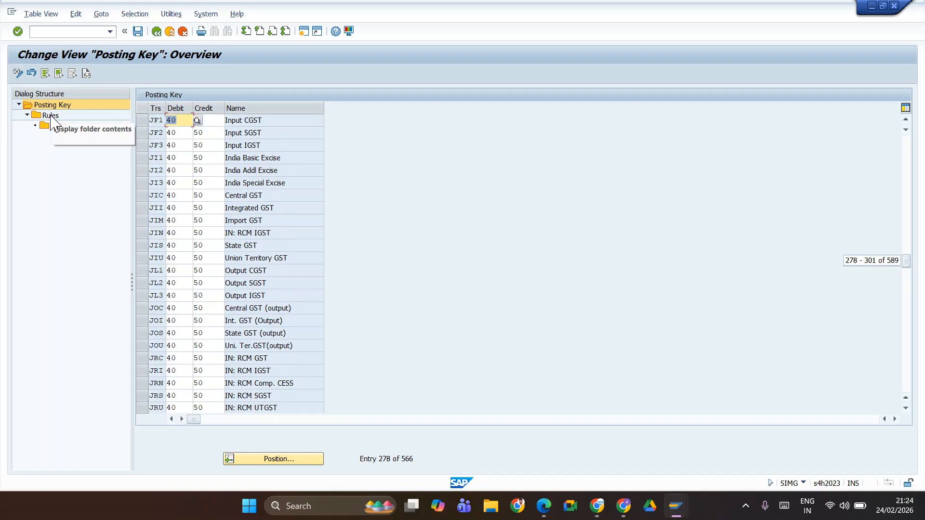
{"action": "left_click", "coordinate": [143, 132]}
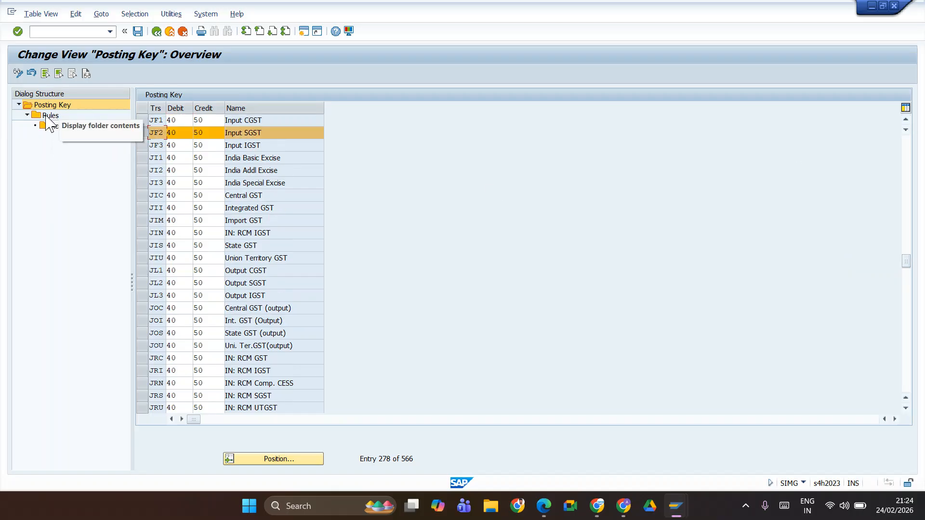
{"action": "double_click", "coordinate": [58, 126]}
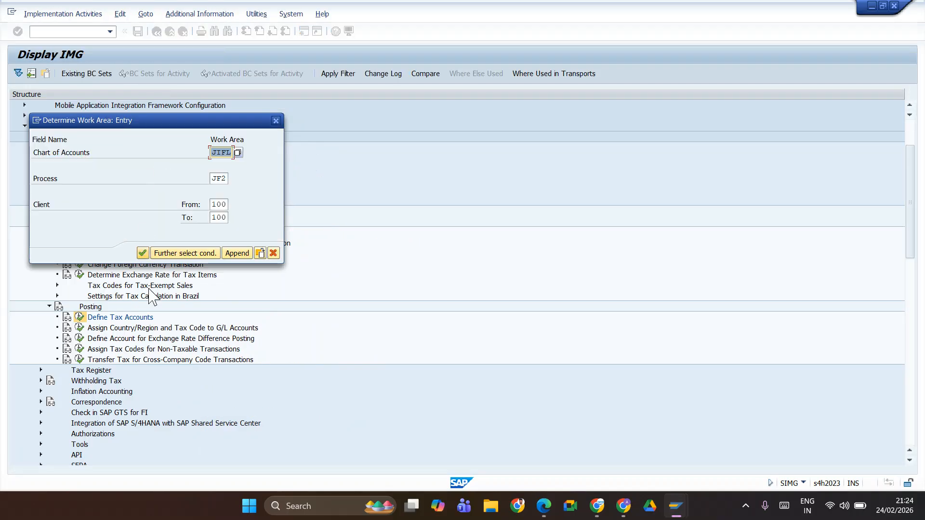
{"action": "left_click", "coordinate": [143, 253]}
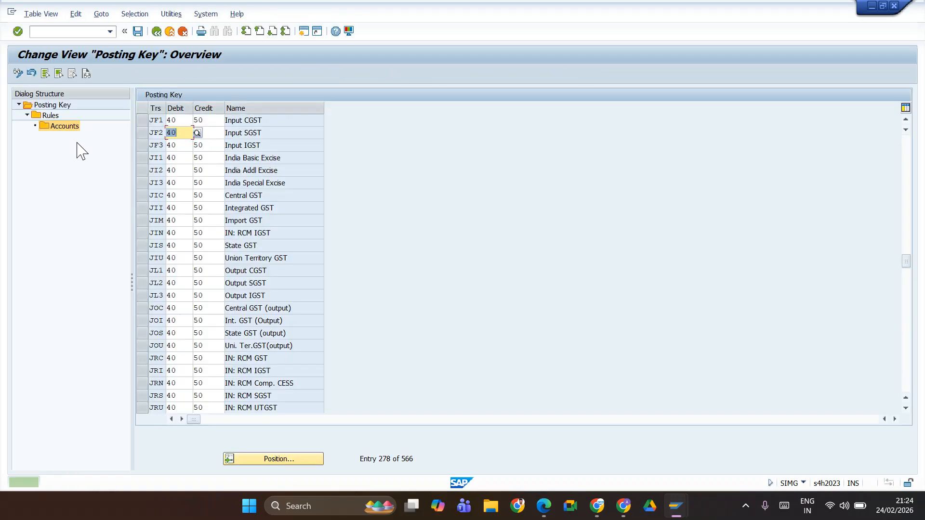
Step: Check the G/L accounts assigned to JIFL's rule under transaction key JF2, Input SGST, and return to the posting key overview
{"action": "left_click", "coordinate": [143, 133]}
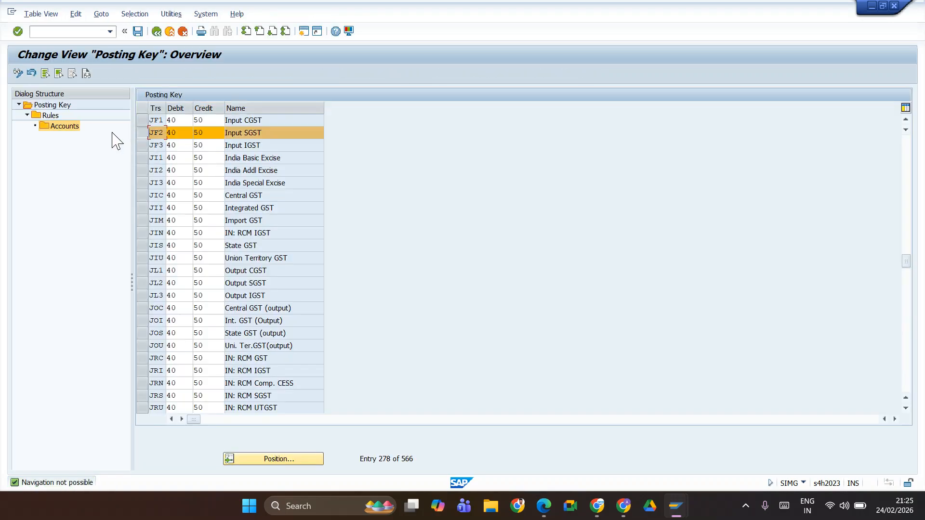
{"action": "double_click", "coordinate": [49, 115]}
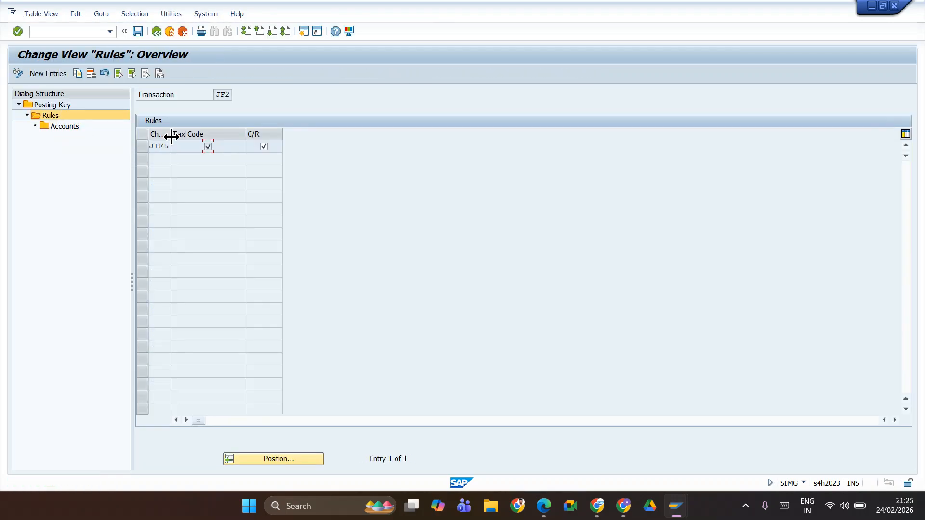
{"action": "left_click", "coordinate": [142, 146]}
{"action": "double_click", "coordinate": [53, 127]}
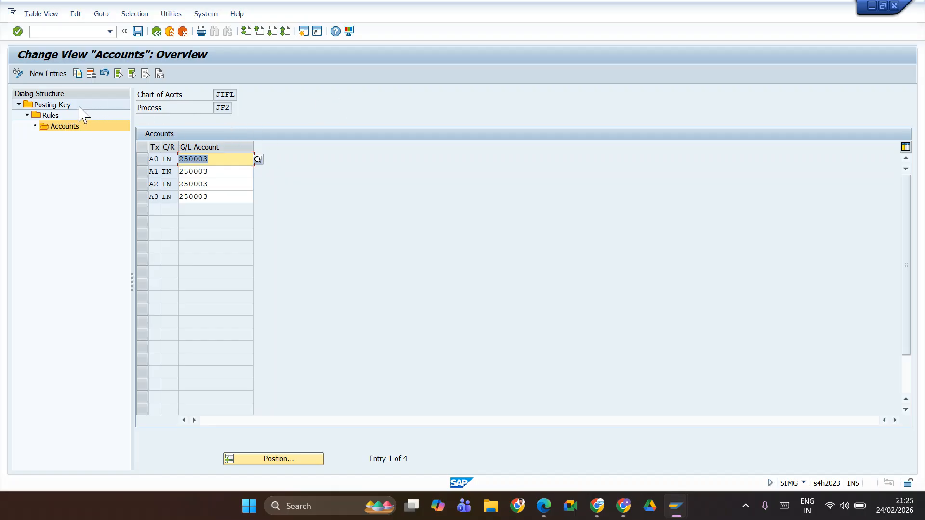
{"action": "left_click", "coordinate": [64, 107]}
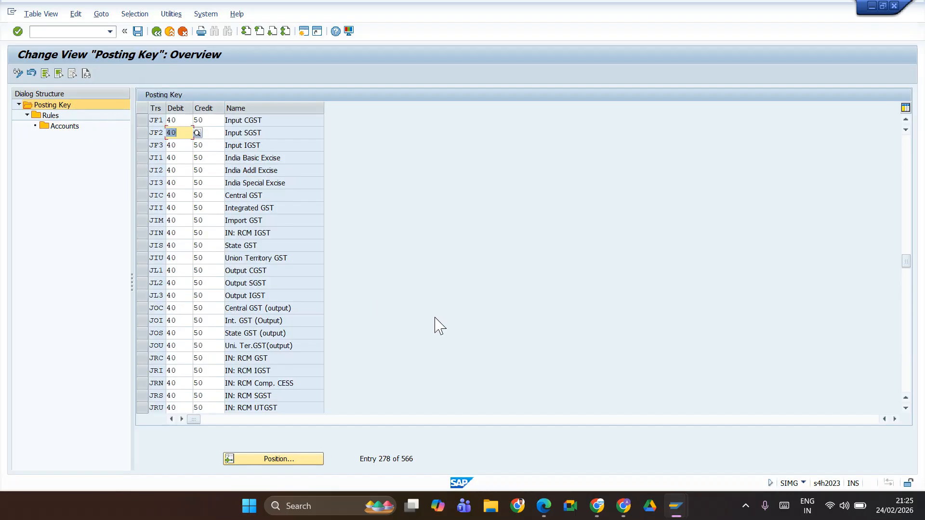
Step: Switch to the Google Meet call to check the participant list, and return to the SAP posting key overview
{"action": "key", "text": "alt+Tab"}
{"action": "key", "text": "alt+Tab"}
{"action": "key", "text": "alt+Tab"}
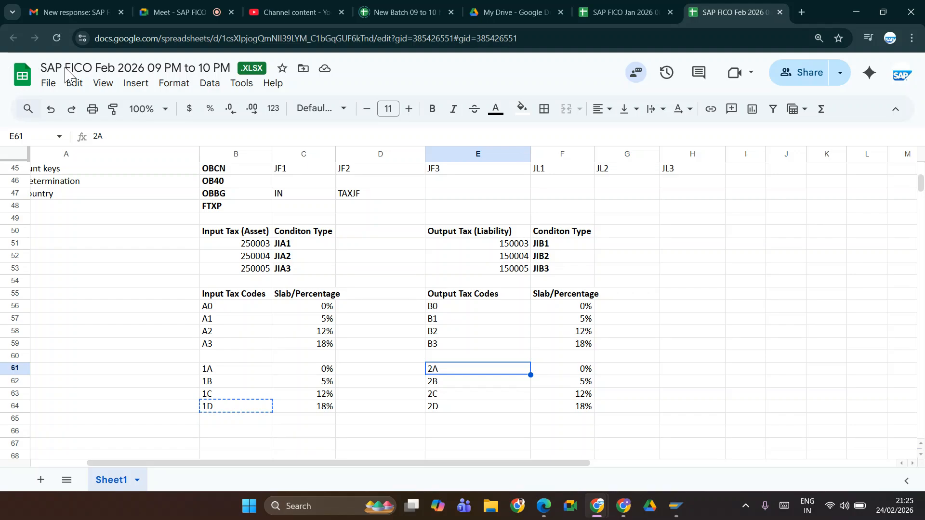
{"action": "left_click", "coordinate": [215, 13]}
{"action": "left_click", "coordinate": [884, 77]}
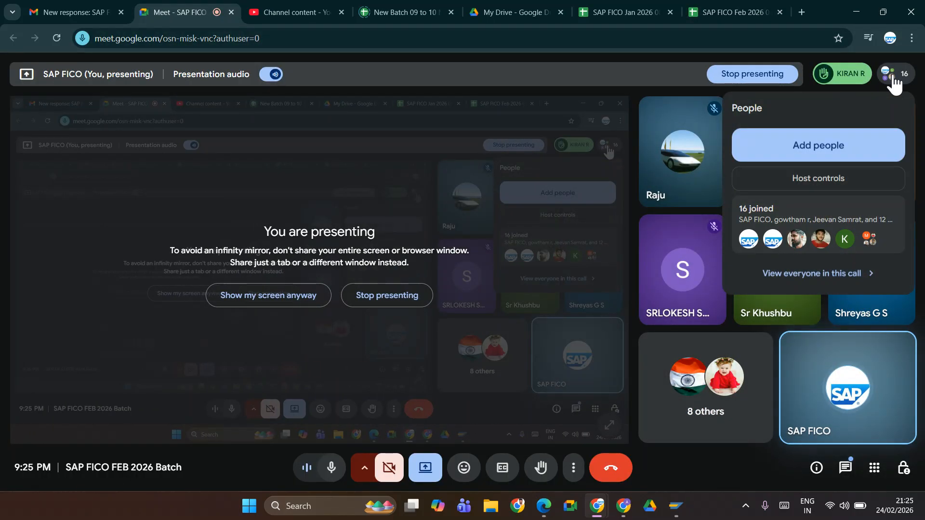
{"action": "left_click", "coordinate": [892, 74]}
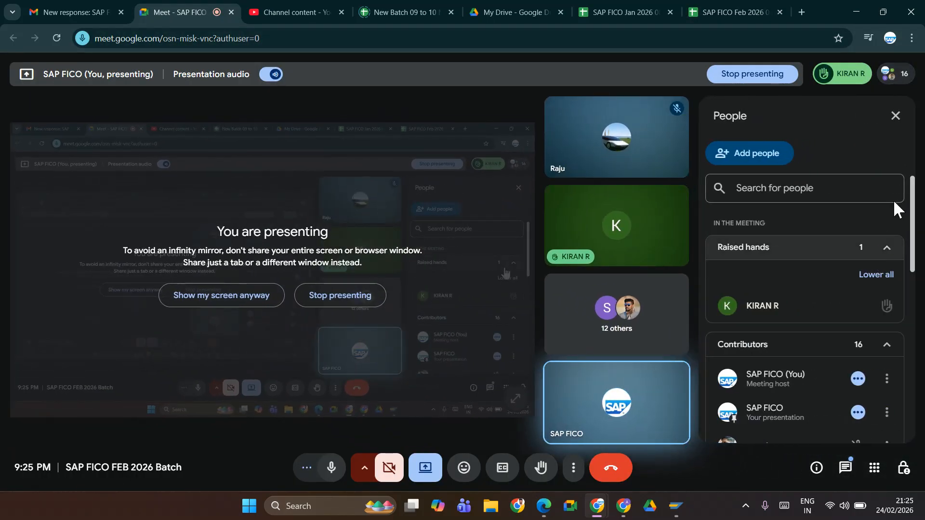
{"action": "left_click", "coordinate": [896, 116]}
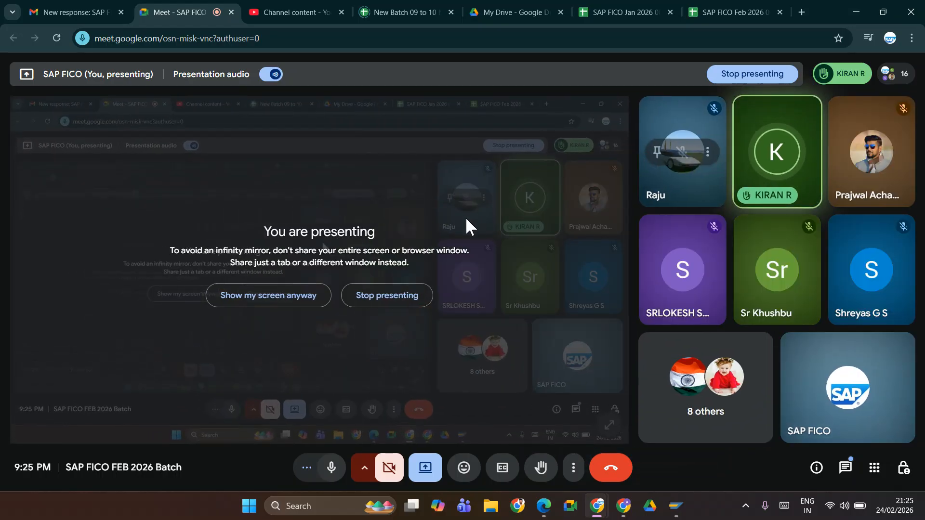
{"action": "key", "text": "alt+Tab"}
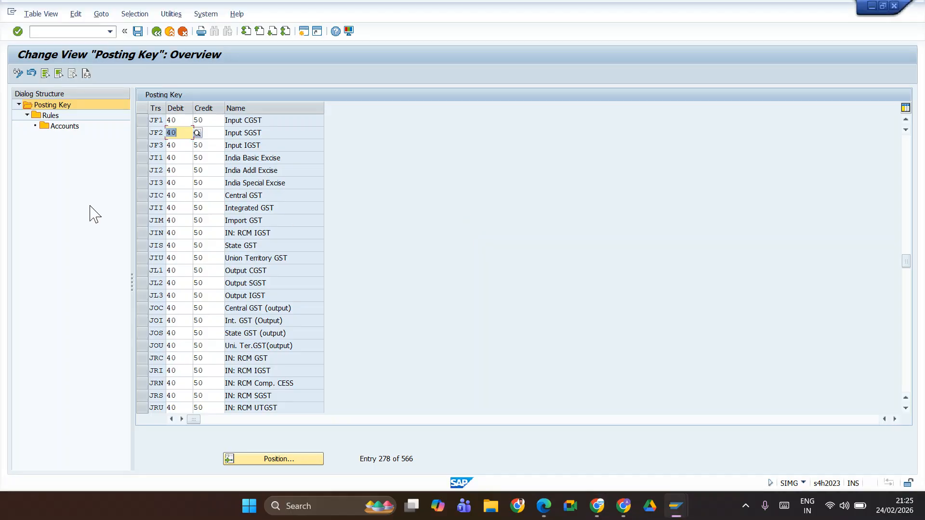
Step: Review the Tax Code and C/R settings of JF2's JIFL rule together with its G/L accounts per tax code
{"action": "left_click", "coordinate": [142, 133]}
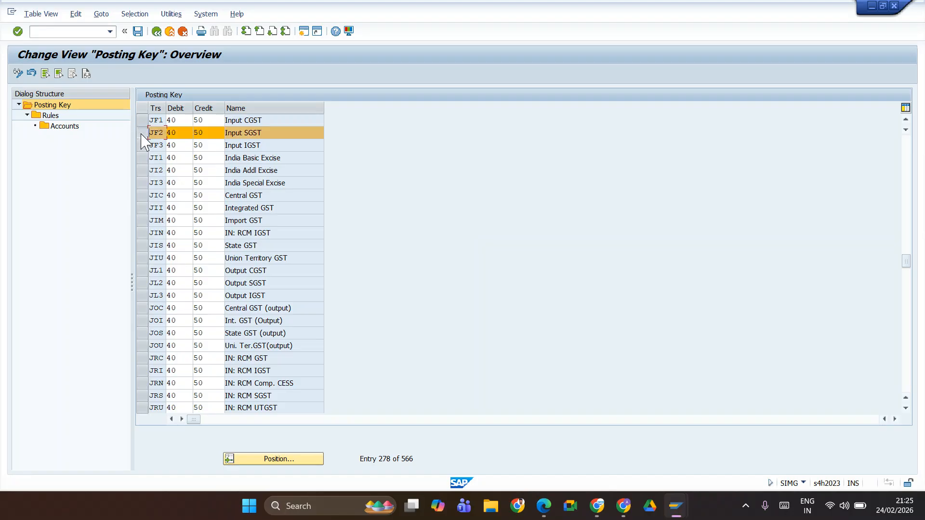
{"action": "left_click", "coordinate": [48, 117]}
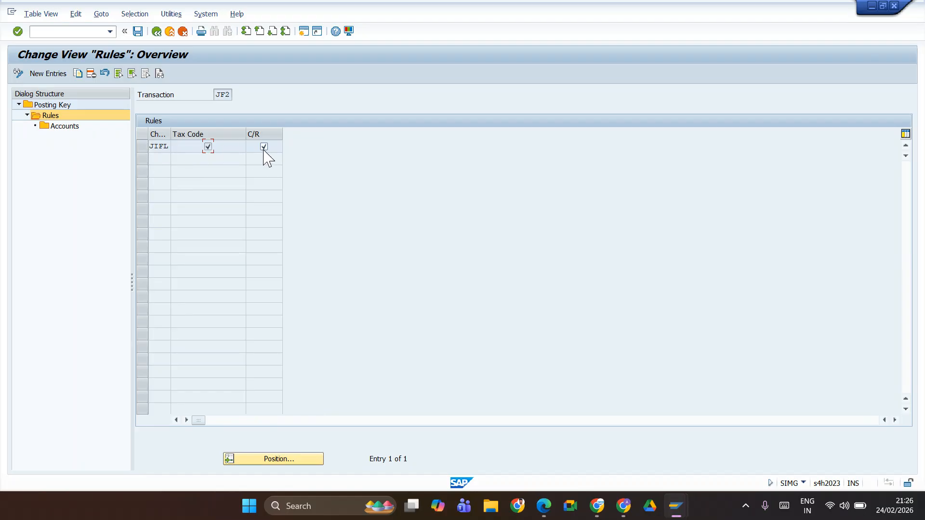
{"action": "left_click", "coordinate": [143, 146]}
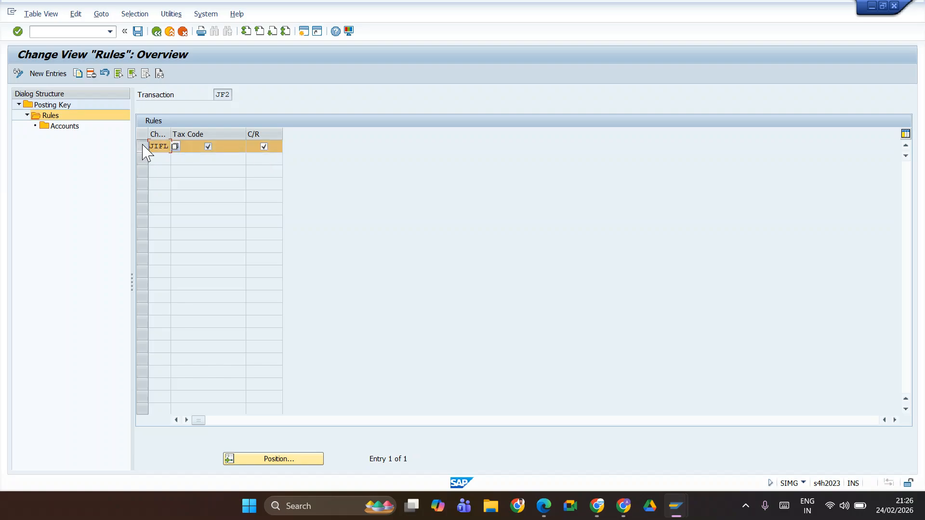
{"action": "double_click", "coordinate": [61, 127]}
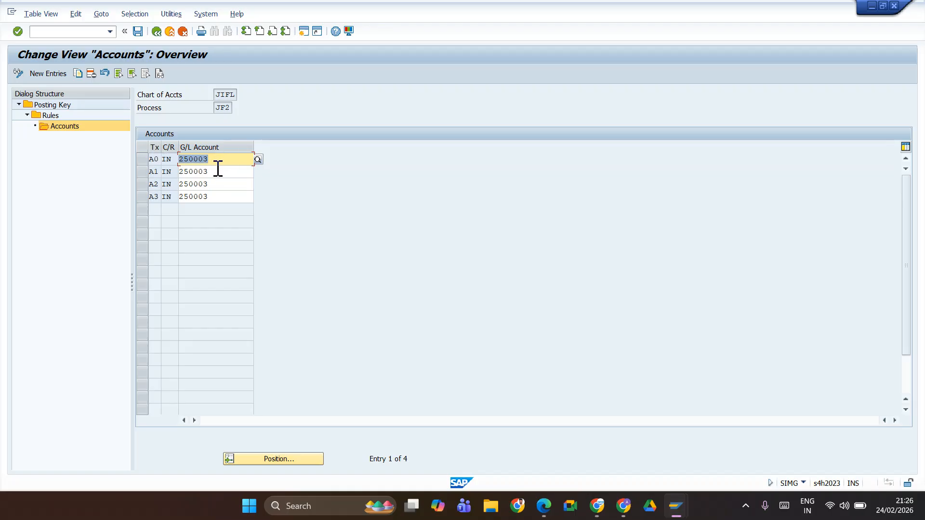
{"action": "double_click", "coordinate": [46, 116]}
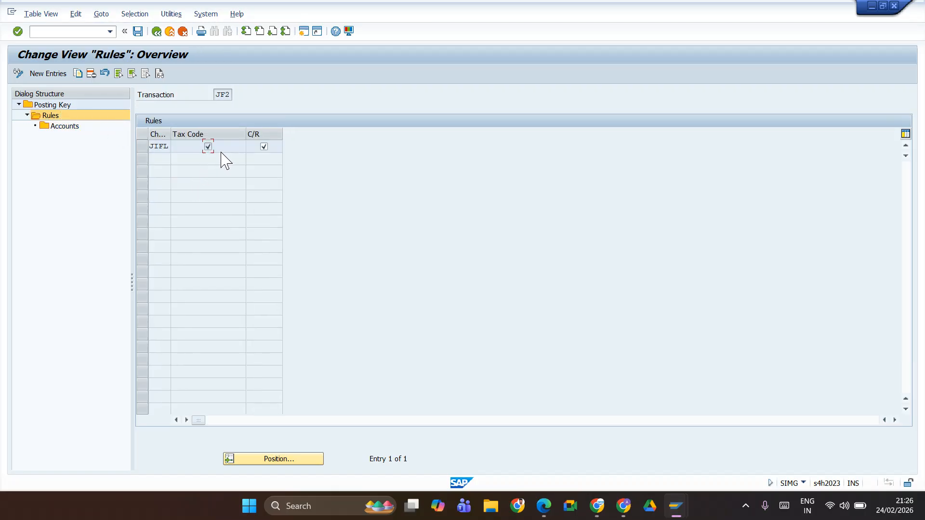
{"action": "left_click", "coordinate": [264, 145]}
{"action": "double_click", "coordinate": [59, 107]}
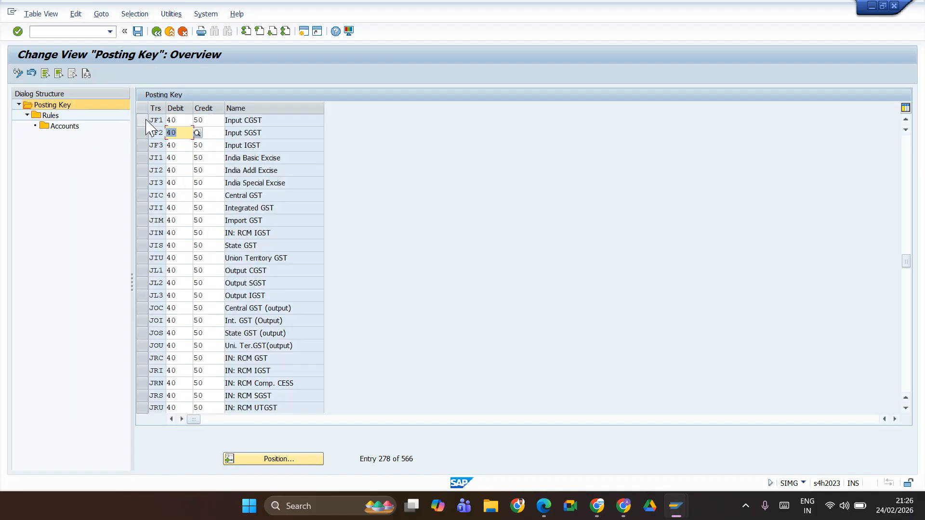
Step: Check the JIFL rule and G/L accounts of transaction key JF1, Input CGST, and return to the posting key overview
{"action": "left_click", "coordinate": [145, 121]}
{"action": "left_click", "coordinate": [43, 116]}
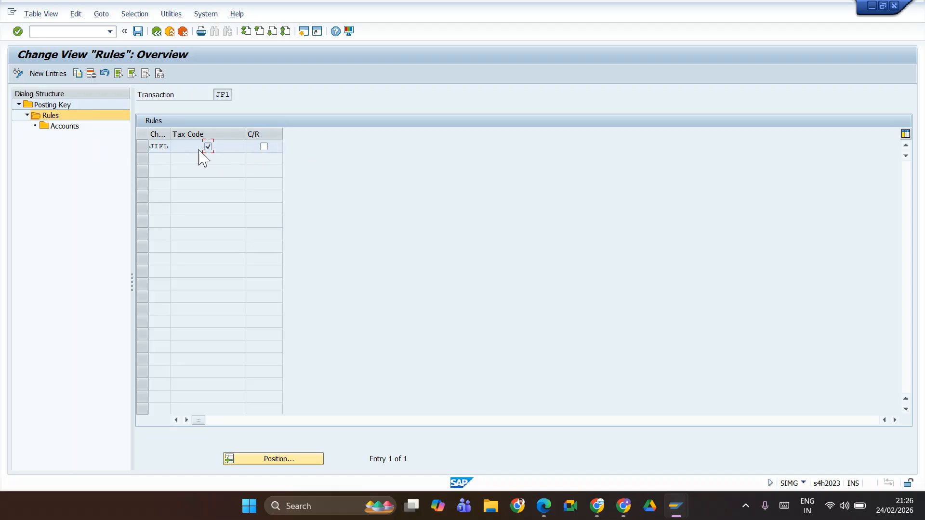
{"action": "left_click", "coordinate": [143, 147]}
{"action": "double_click", "coordinate": [80, 127]}
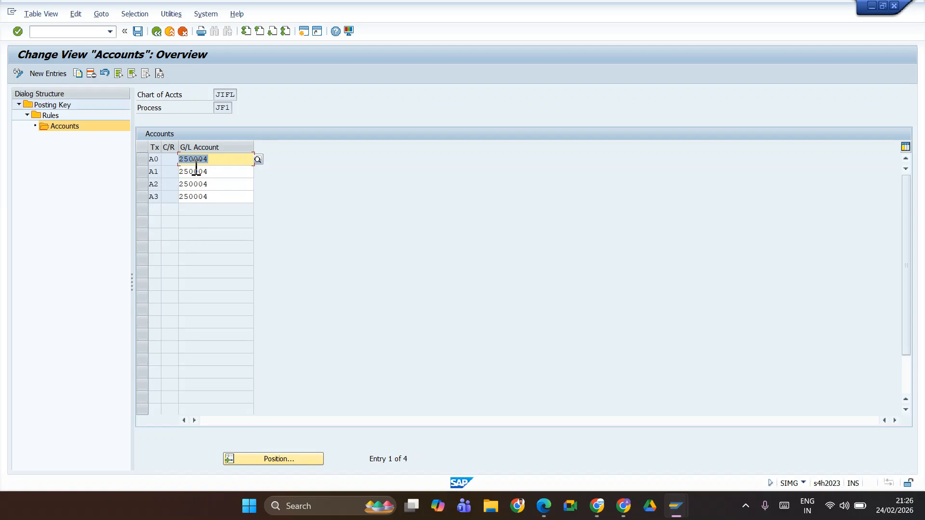
{"action": "double_click", "coordinate": [52, 105]}
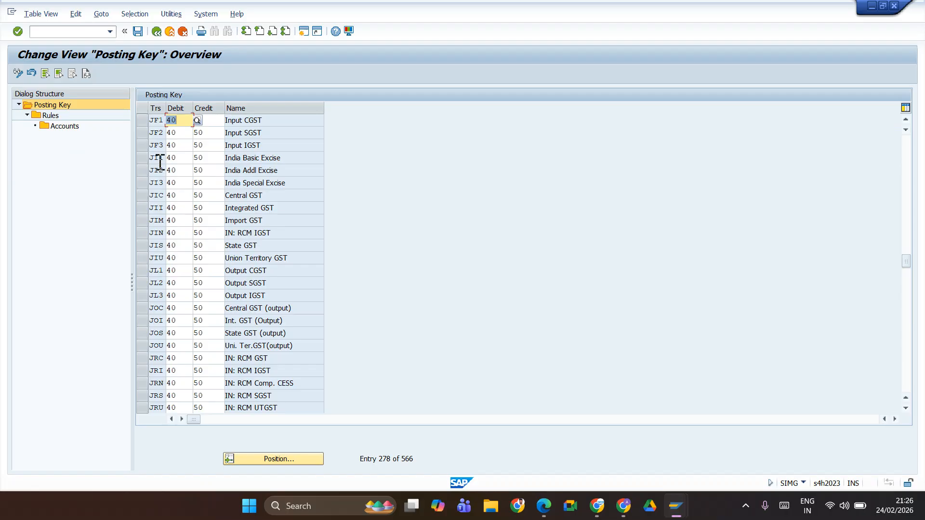
Step: Check the JIFL rule and the assigned G/L account of transaction key JL1, Output CGST
{"action": "left_click", "coordinate": [143, 271]}
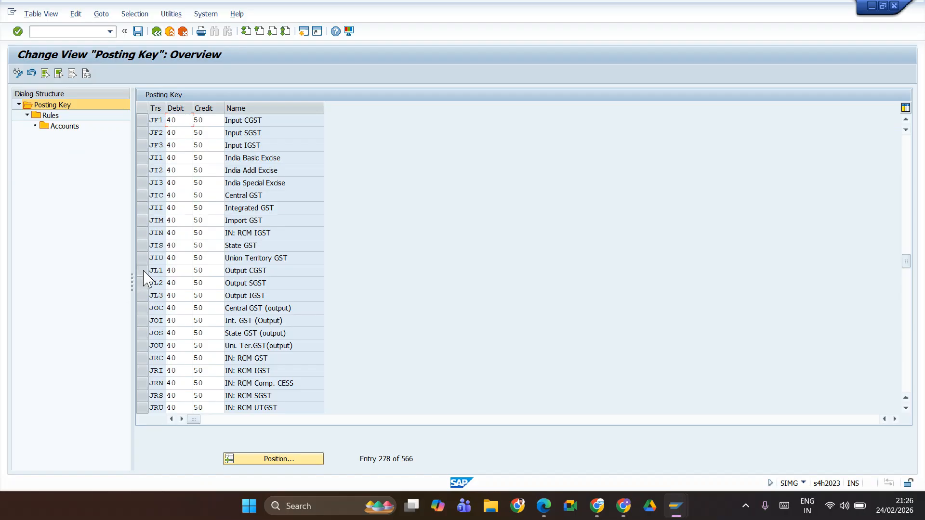
{"action": "double_click", "coordinate": [48, 117]}
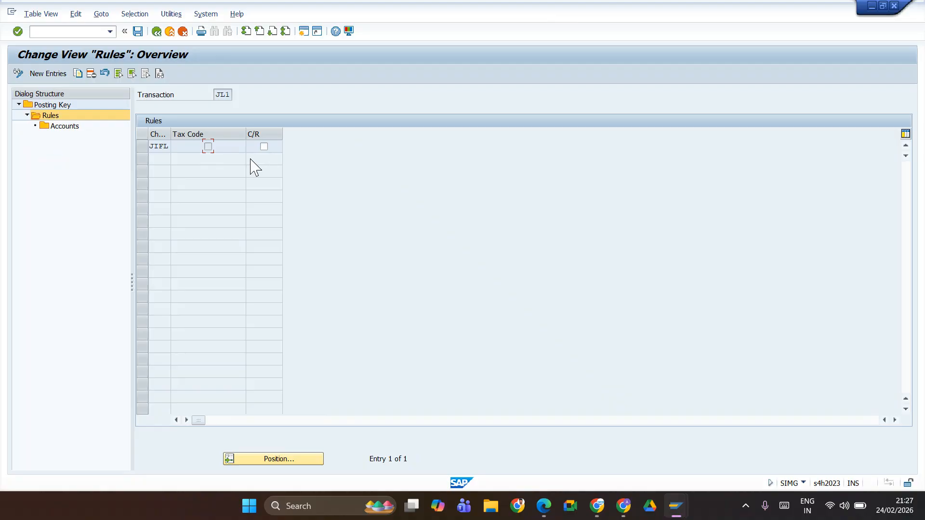
{"action": "left_click", "coordinate": [144, 148]}
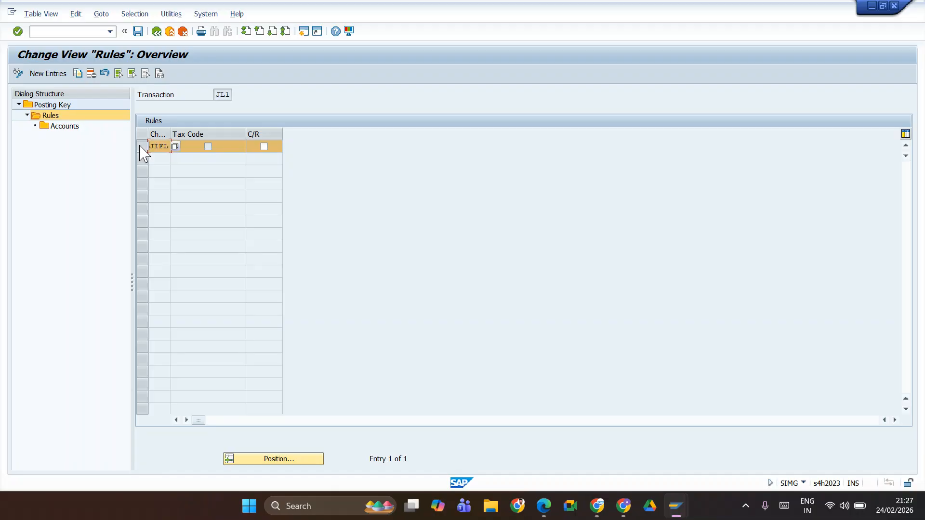
{"action": "double_click", "coordinate": [65, 126]}
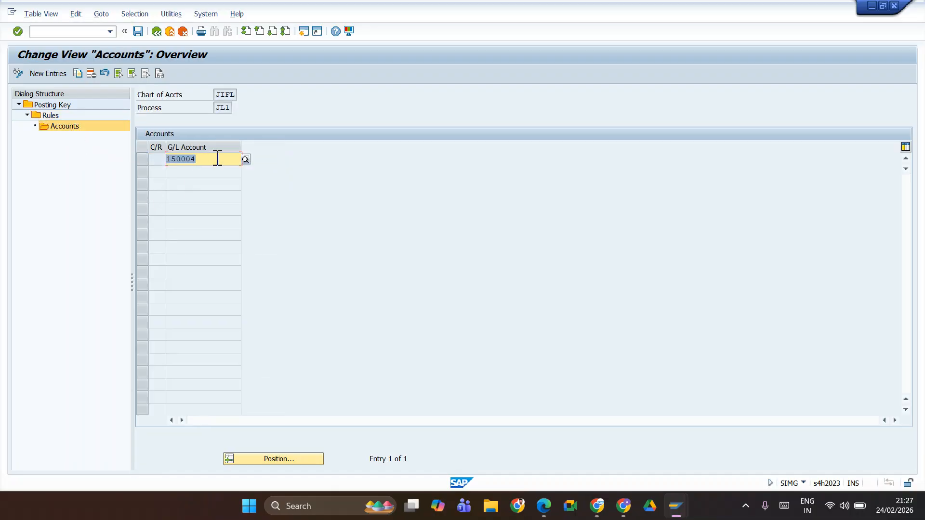
Step: Enable C/R in JL1's JIFL rule, recheck its account assignment, and return to the posting key overview
{"action": "double_click", "coordinate": [51, 116]}
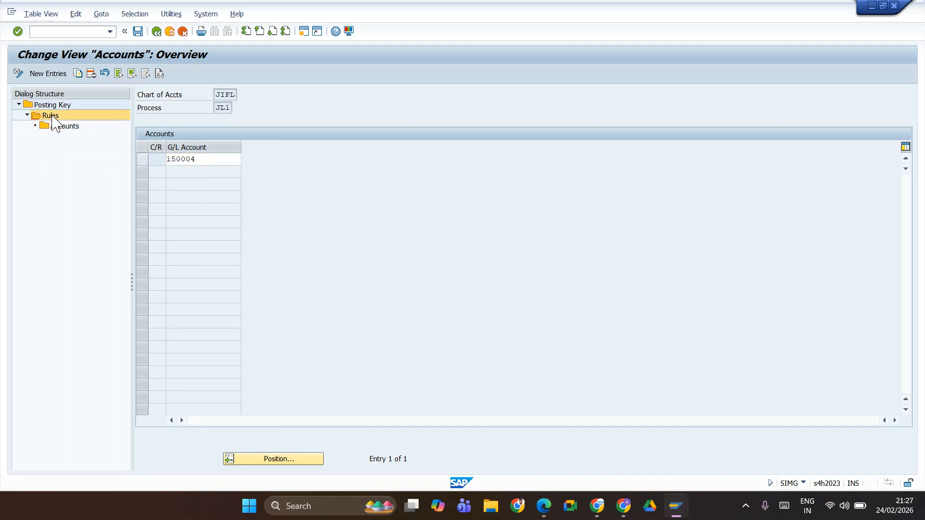
{"action": "left_click", "coordinate": [264, 146]}
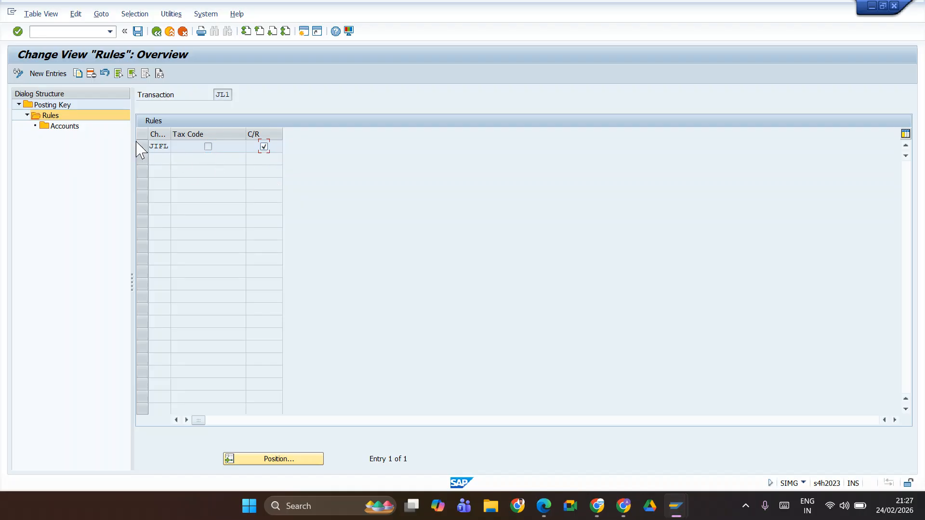
{"action": "double_click", "coordinate": [72, 129]}
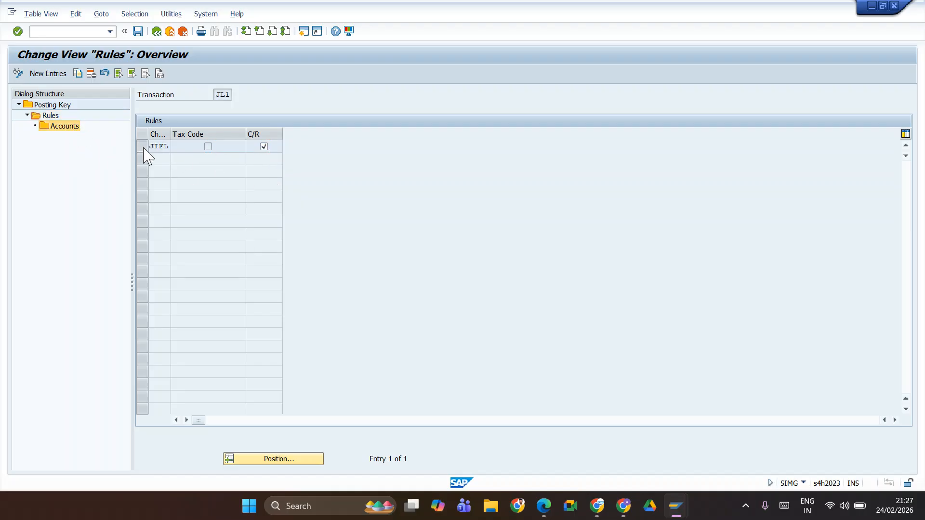
{"action": "left_click", "coordinate": [143, 147]}
{"action": "double_click", "coordinate": [66, 128]}
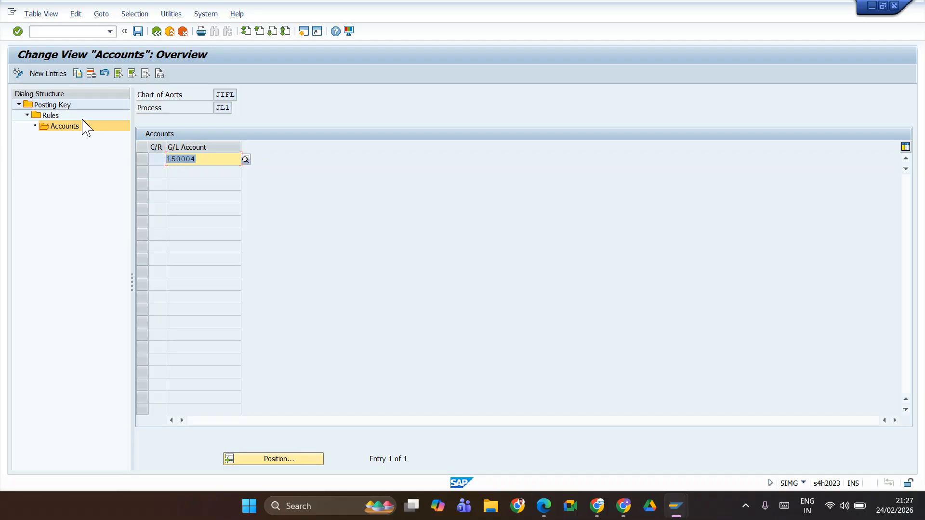
{"action": "left_click", "coordinate": [68, 107]}
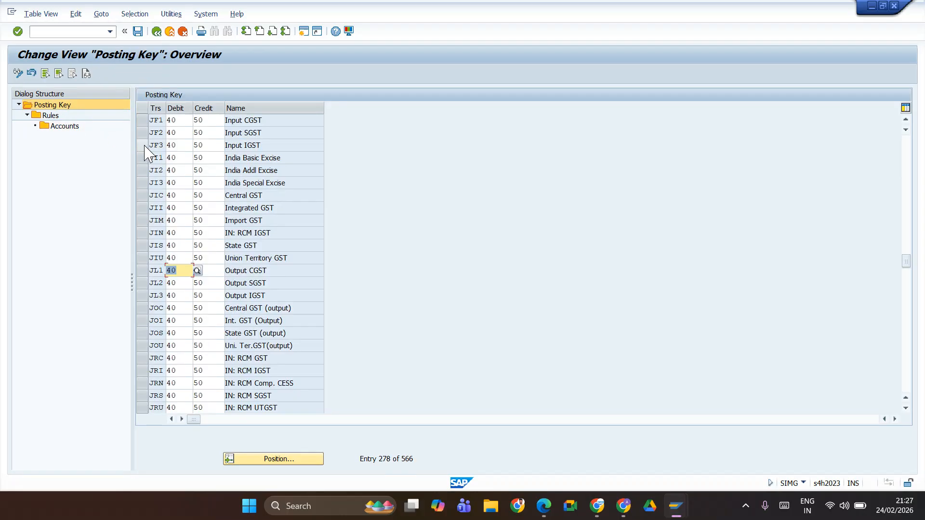
Step: Delete the JIFL G/L account entries for tax codes A0, A1, A2 and A3 under transaction key JF2, Input SGST
{"action": "left_click", "coordinate": [141, 133]}
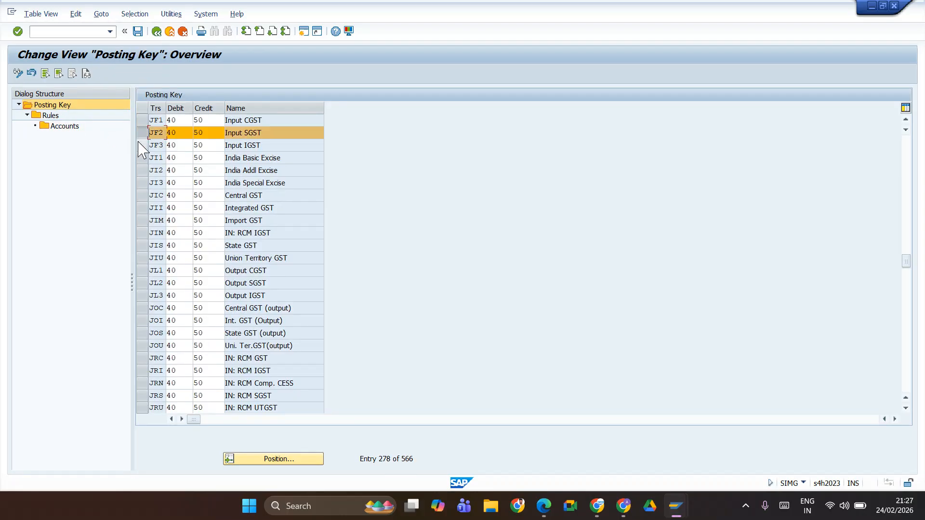
{"action": "double_click", "coordinate": [50, 115]}
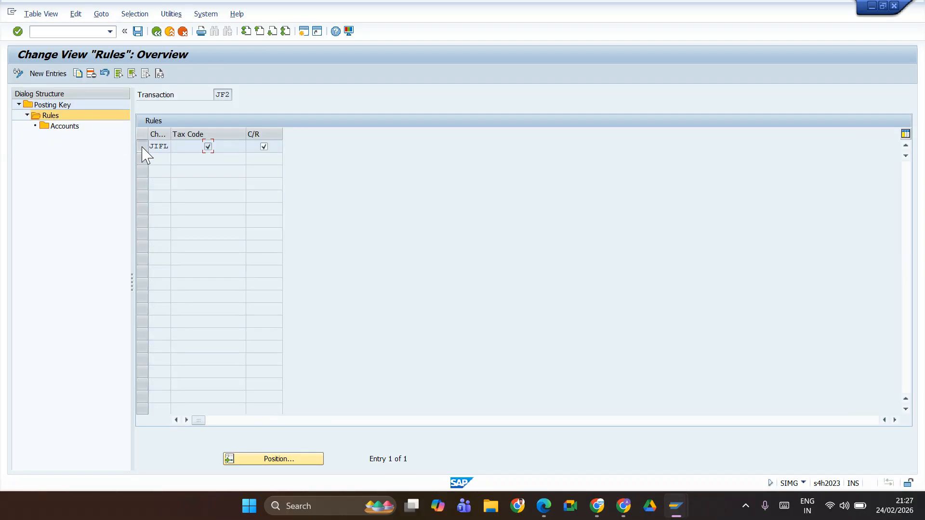
{"action": "left_click", "coordinate": [142, 147]}
{"action": "double_click", "coordinate": [64, 127]}
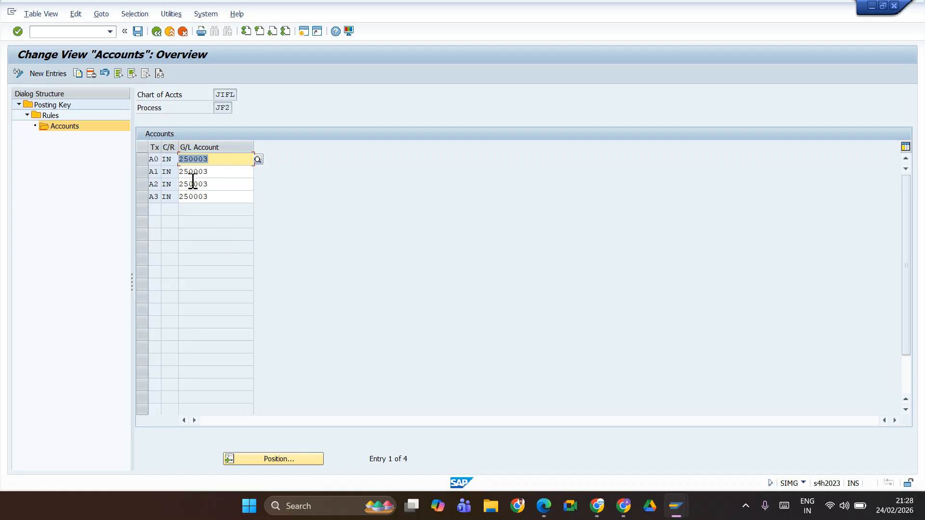
{"action": "left_click_drag", "start_coordinate": [145, 198], "coordinate": [130, 145]}
{"action": "left_click", "coordinate": [94, 72]}
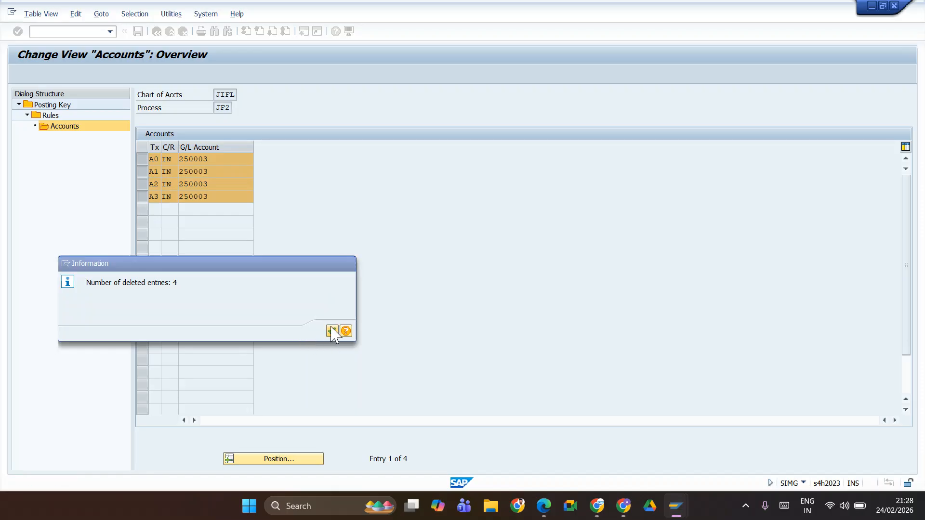
{"action": "left_click", "coordinate": [332, 331]}
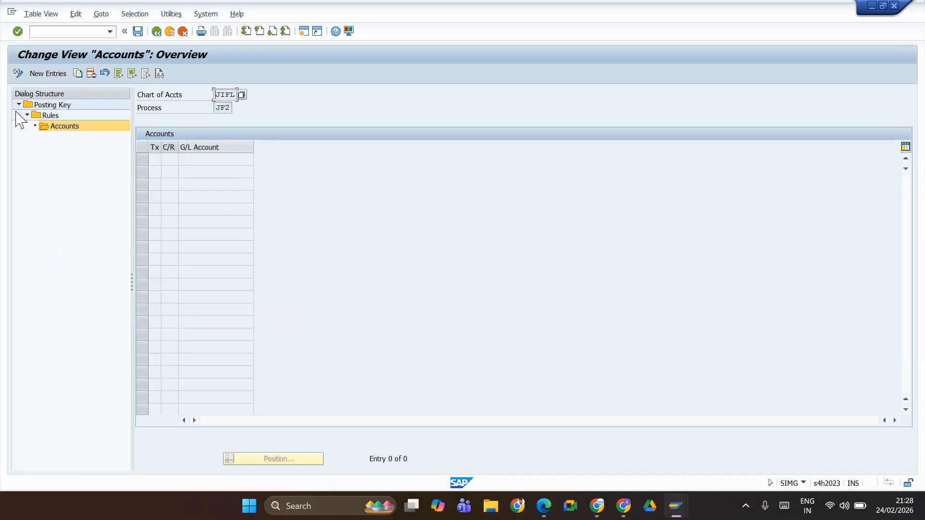
Step: Delete the JIFL rule of transaction key JF2, Input SGST, and return to the posting key overview
{"action": "double_click", "coordinate": [50, 117]}
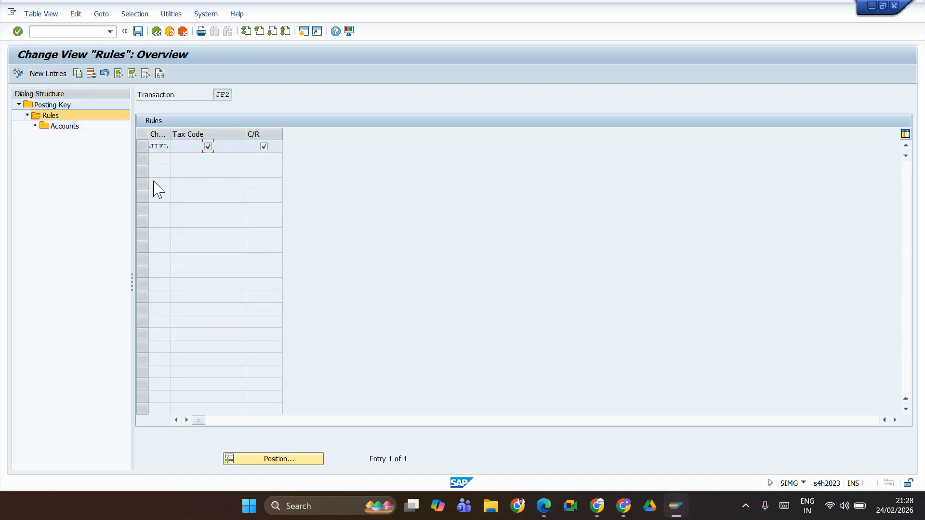
{"action": "left_click", "coordinate": [147, 146]}
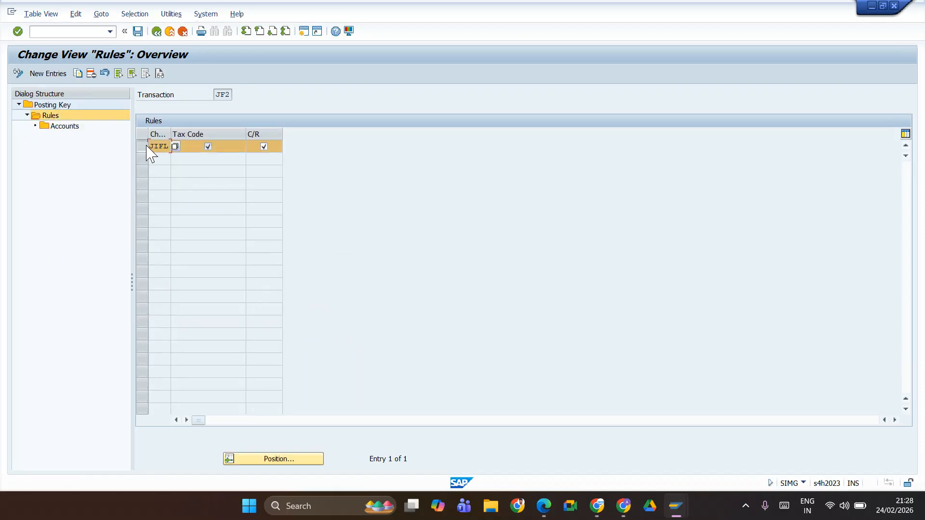
{"action": "left_click", "coordinate": [91, 73]}
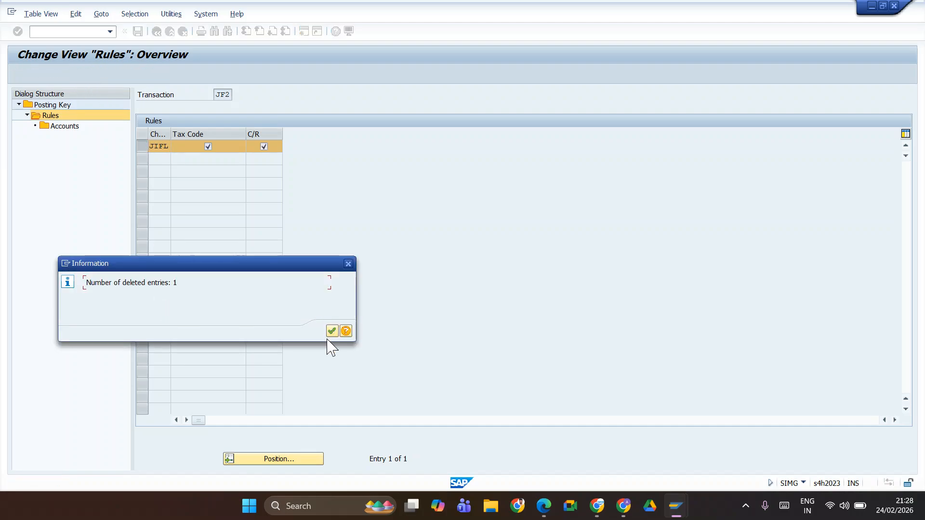
{"action": "left_click", "coordinate": [332, 331]}
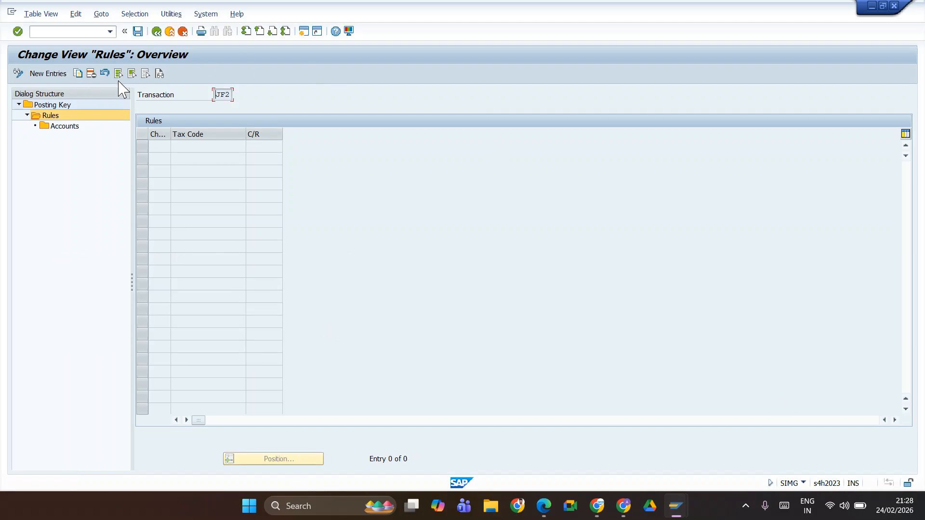
{"action": "double_click", "coordinate": [59, 106]}
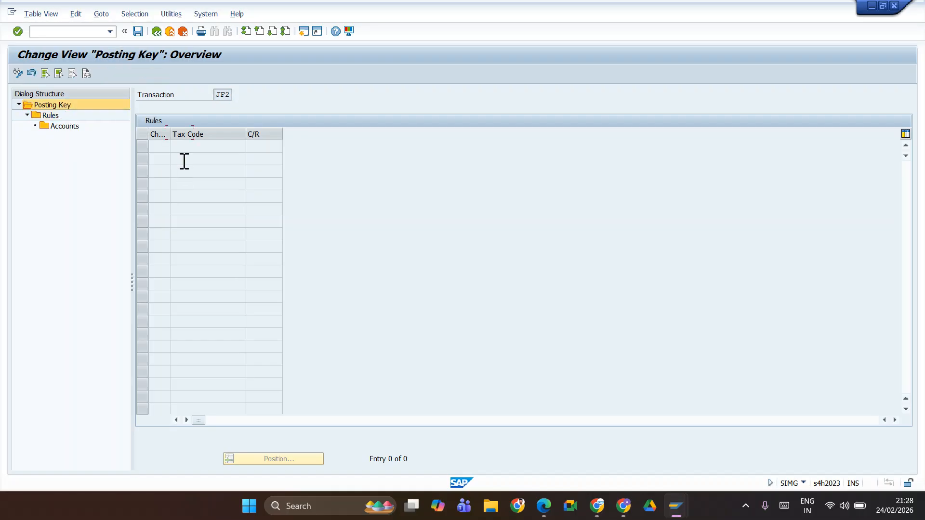
Step: Try to add a new JIFL rule under transaction key JF2, Input SGST, and clear the entry
{"action": "left_click", "coordinate": [143, 133]}
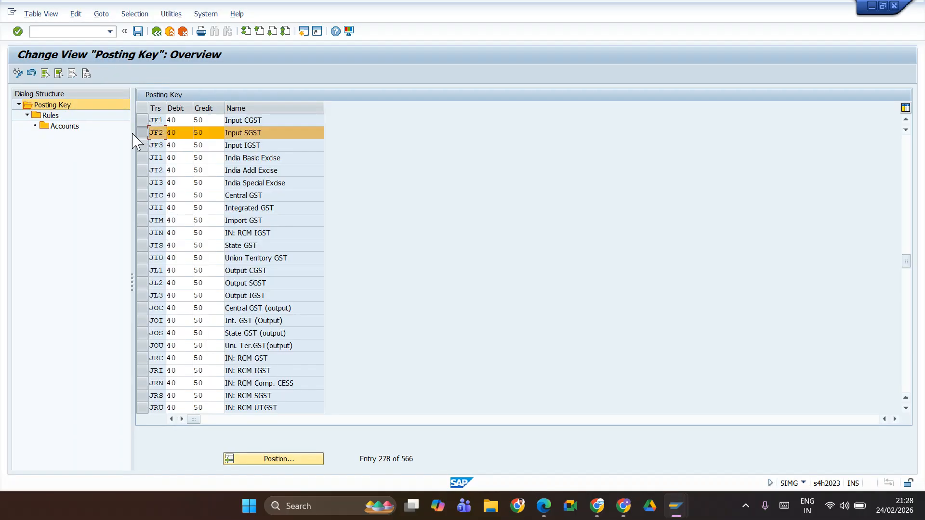
{"action": "left_click", "coordinate": [50, 116]}
{"action": "double_click", "coordinate": [50, 117]}
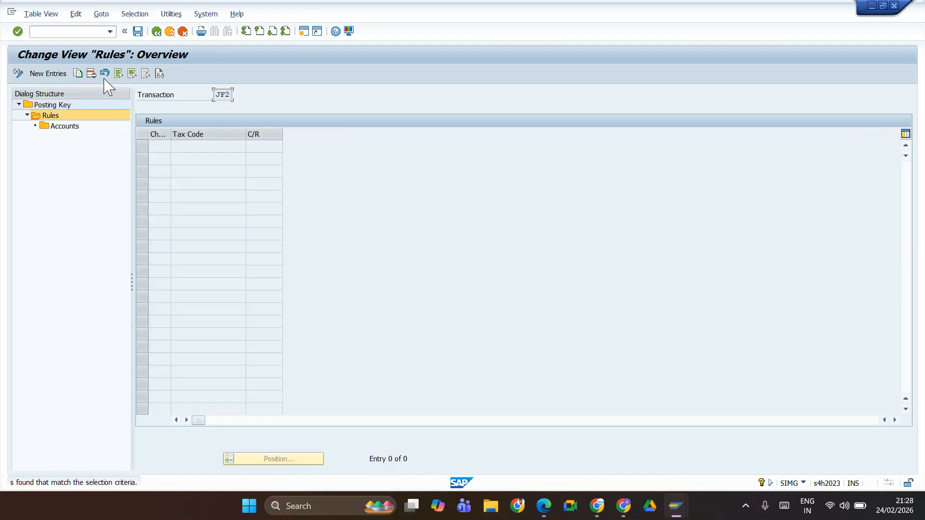
{"action": "left_click", "coordinate": [66, 77]}
{"action": "type", "text": "JIF1"}
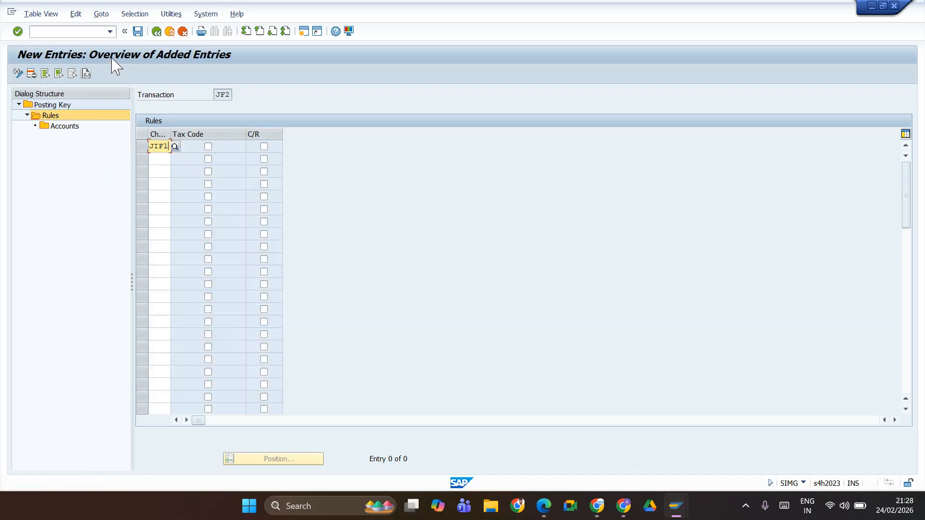
{"action": "left_click", "coordinate": [138, 32]}
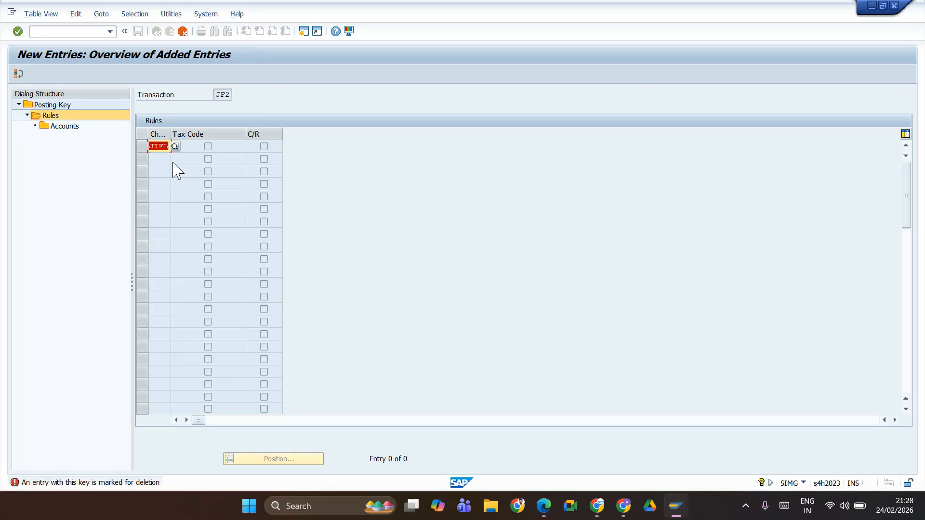
{"action": "key", "text": "BackSpace"}
{"action": "left_click", "coordinate": [183, 32]}
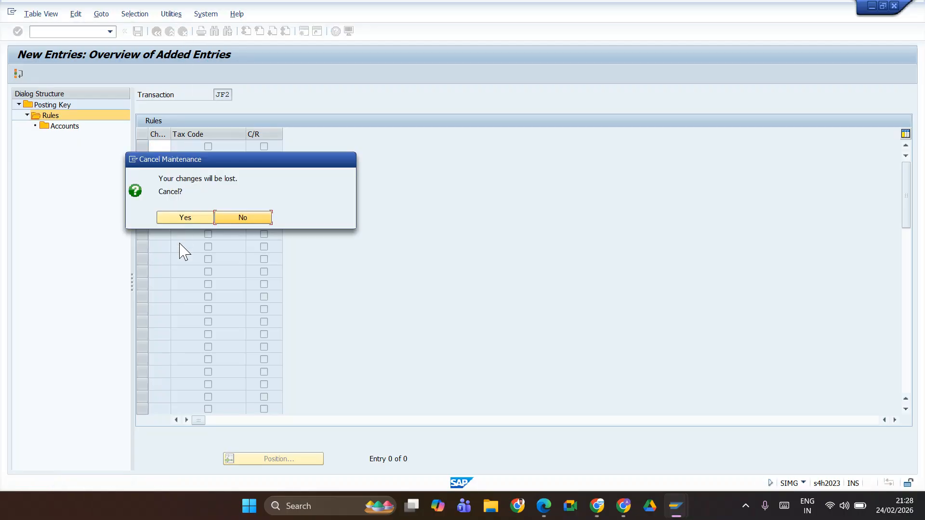
{"action": "left_click", "coordinate": [229, 217]}
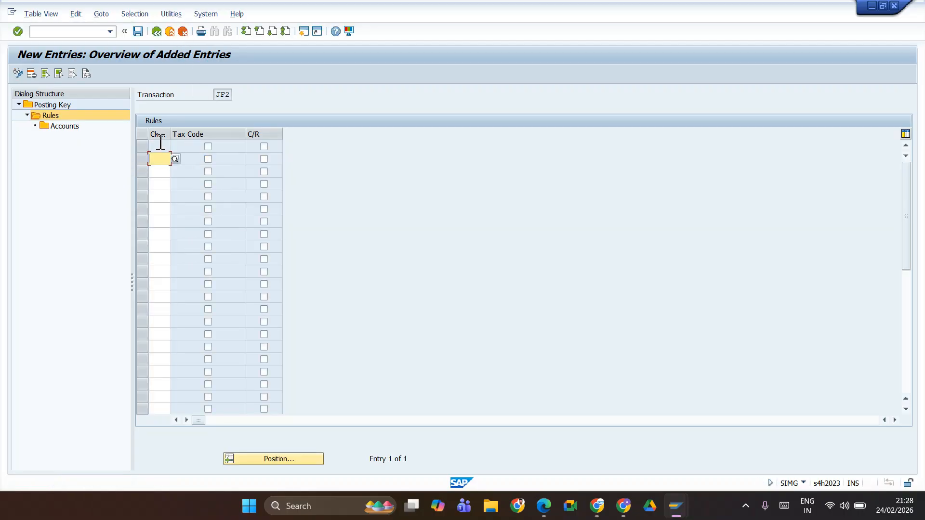
Step: Exit the tax account maintenance to the IMG without saving the changes
{"action": "left_click", "coordinate": [156, 31]}
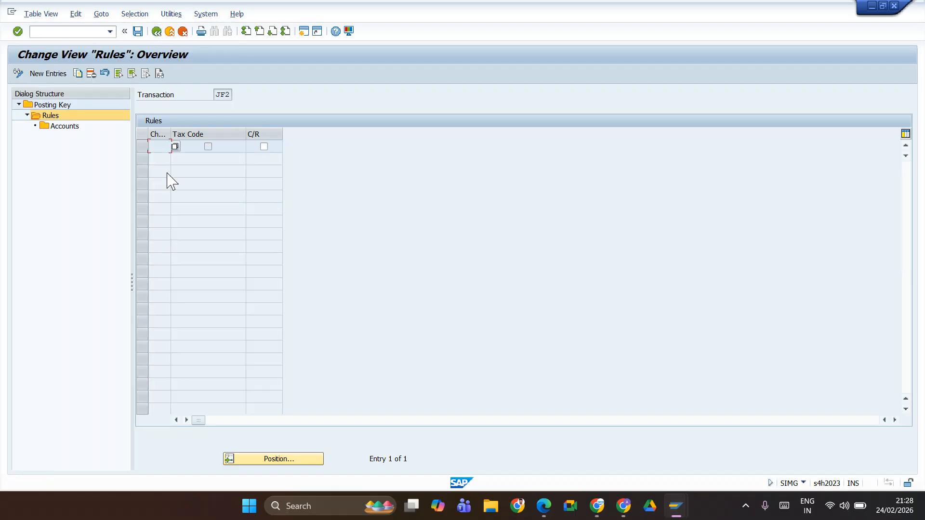
{"action": "left_click", "coordinate": [174, 32]}
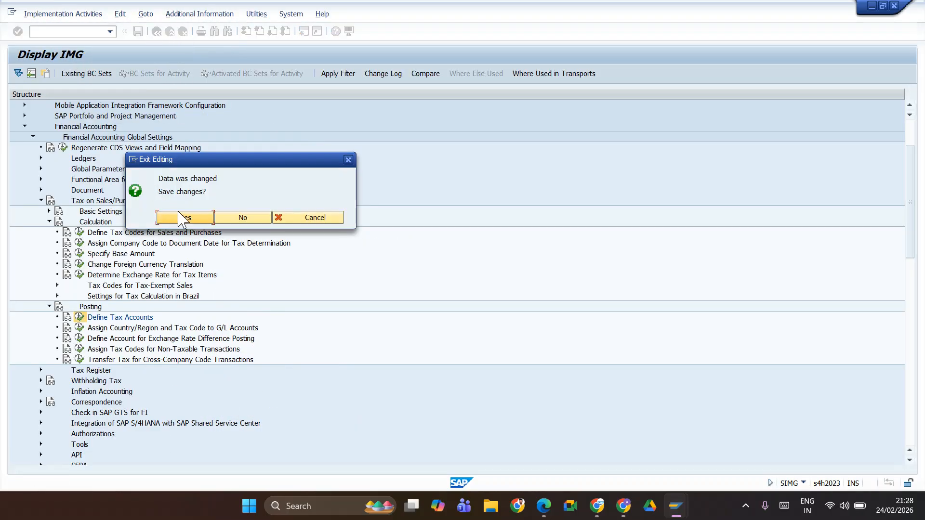
{"action": "left_click", "coordinate": [236, 217]}
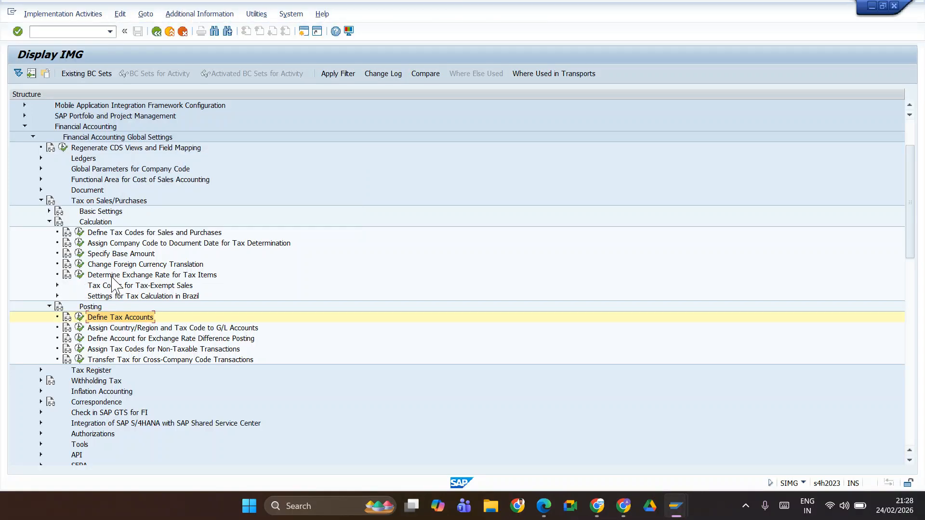
Step: Switch to the tax rates display session and go back to its initial screen
{"action": "key", "text": "alt+Tab"}
{"action": "key", "text": "alt+Tab"}
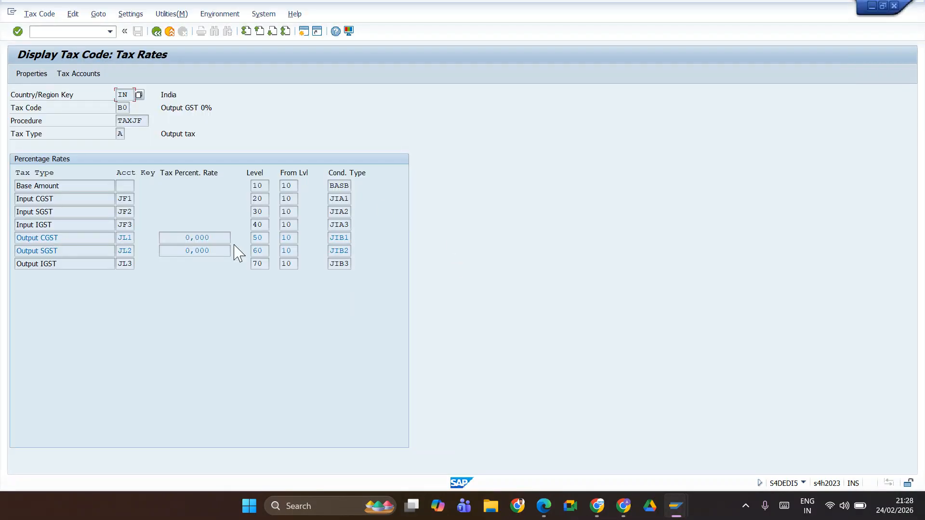
{"action": "left_click", "coordinate": [154, 34]}
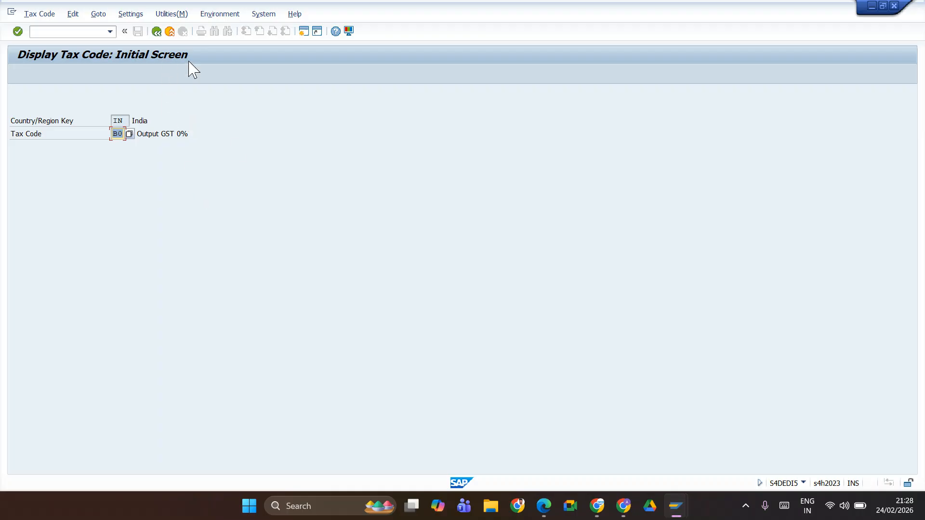
Step: Switch to the Edit G/L Account Centrally session and open a new SAP session from it
{"action": "key", "text": "alt+Tab"}
{"action": "key", "text": "alt+Tab"}
{"action": "key", "text": "alt+Tab"}
{"action": "key", "text": "alt+Tab"}
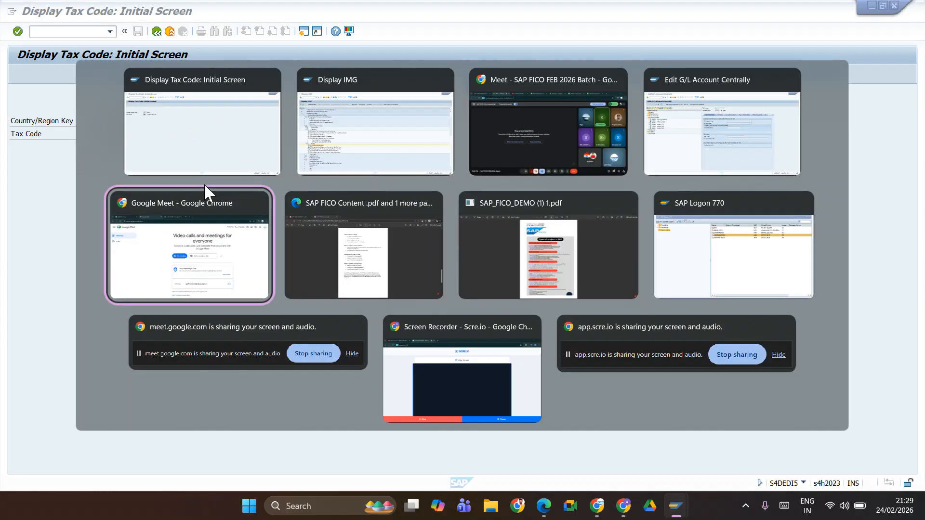
{"action": "key", "text": "alt+Tab"}
{"action": "key", "text": "alt+shift+Tab"}
{"action": "key", "text": "alt+shift+Tab"}
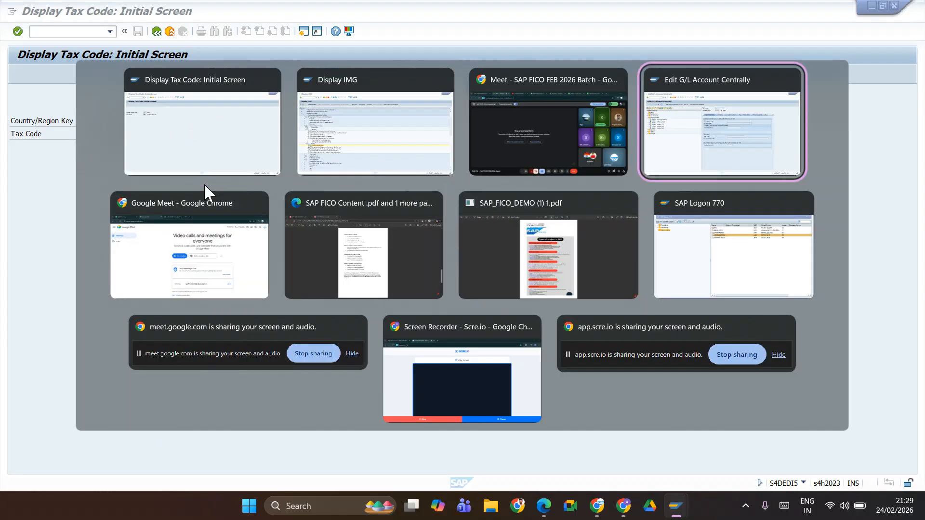
{"action": "left_click", "coordinate": [683, 126]}
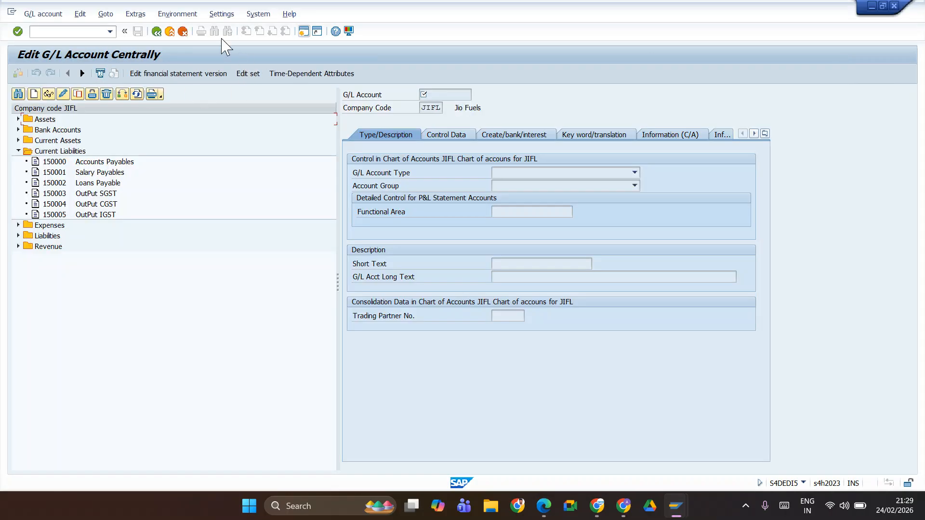
{"action": "left_click", "coordinate": [303, 32]}
Step: Switch to the SAP FICO Feb 2026 spreadsheet in Chrome and review the tax configuration transactions, tax accounts and tax codes
{"action": "key", "text": "alt+Tab"}
{"action": "key", "text": "alt+Tab"}
{"action": "key", "text": "Tab"}
{"action": "key", "text": "Tab"}
{"action": "key", "text": "Tab"}
{"action": "key", "text": "Tab"}
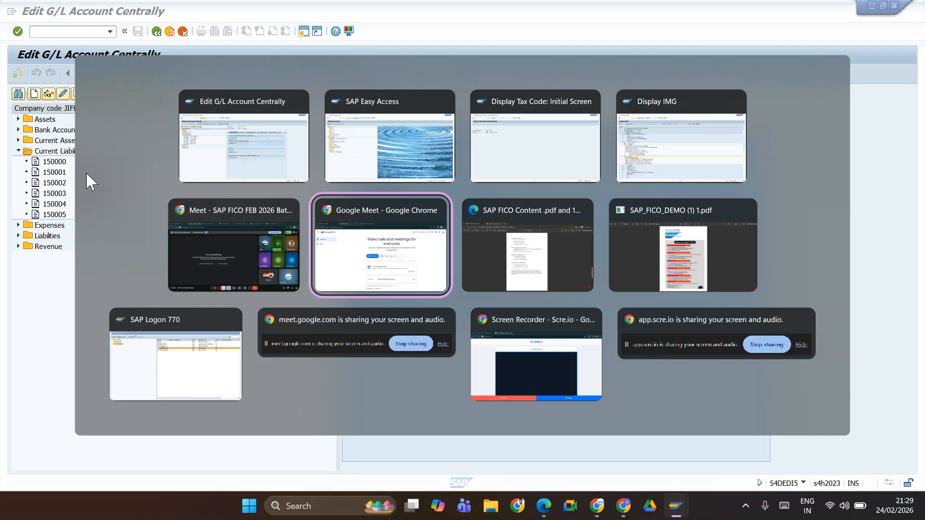
{"action": "key", "text": "shift+Tab"}
{"action": "key", "text": "shift+Tab"}
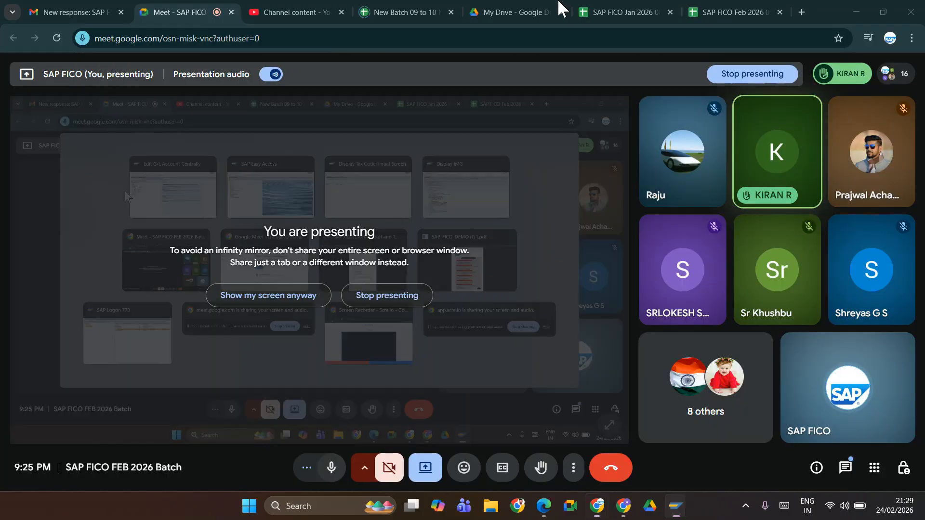
{"action": "left_click", "coordinate": [722, 19]}
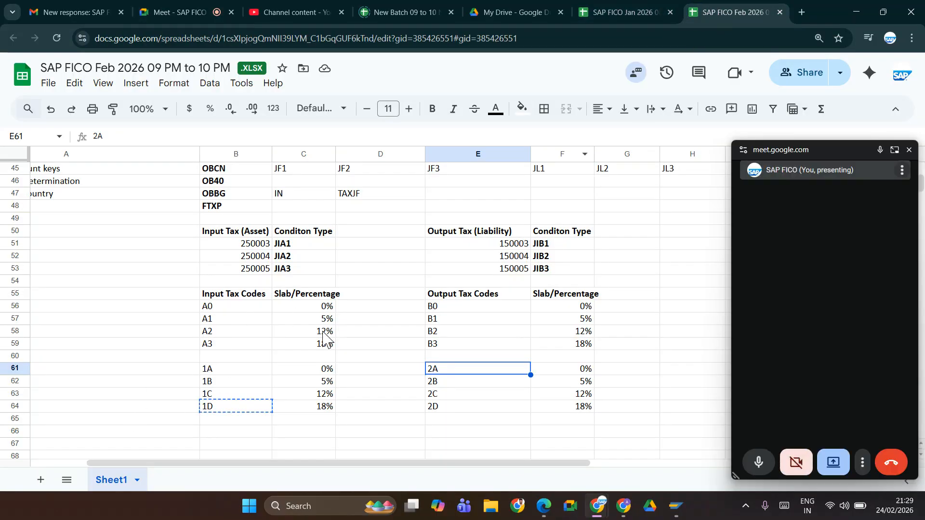
{"action": "left_click", "coordinate": [910, 150]}
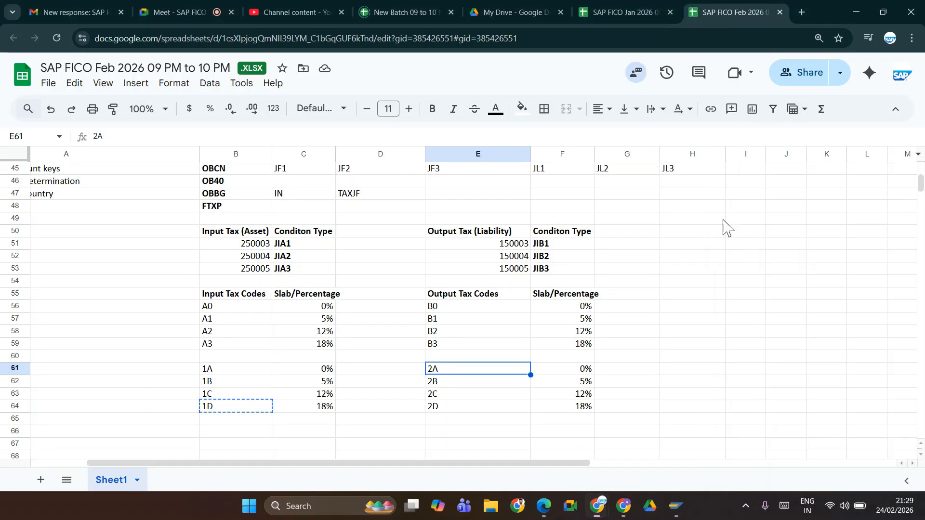
{"action": "left_click_drag", "start_coordinate": [157, 465], "coordinate": [92, 463]}
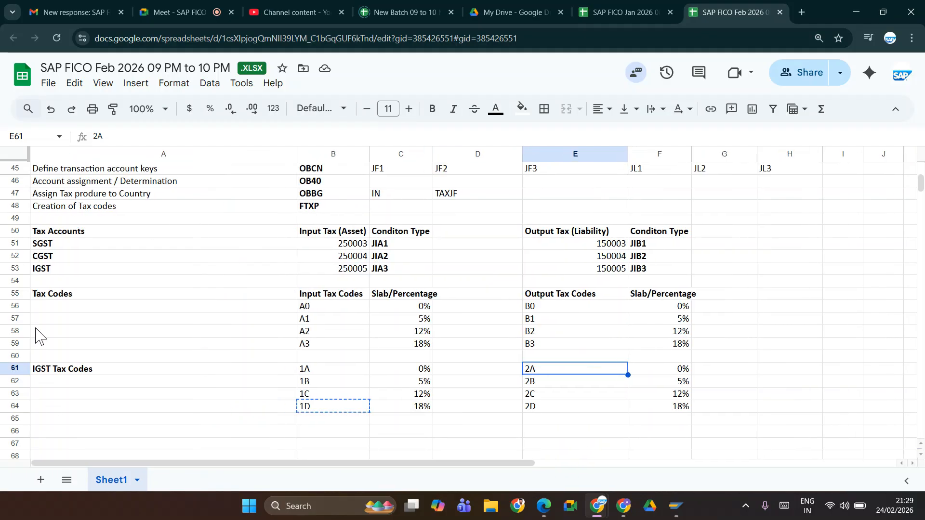
{"action": "left_click", "coordinate": [210, 281]}
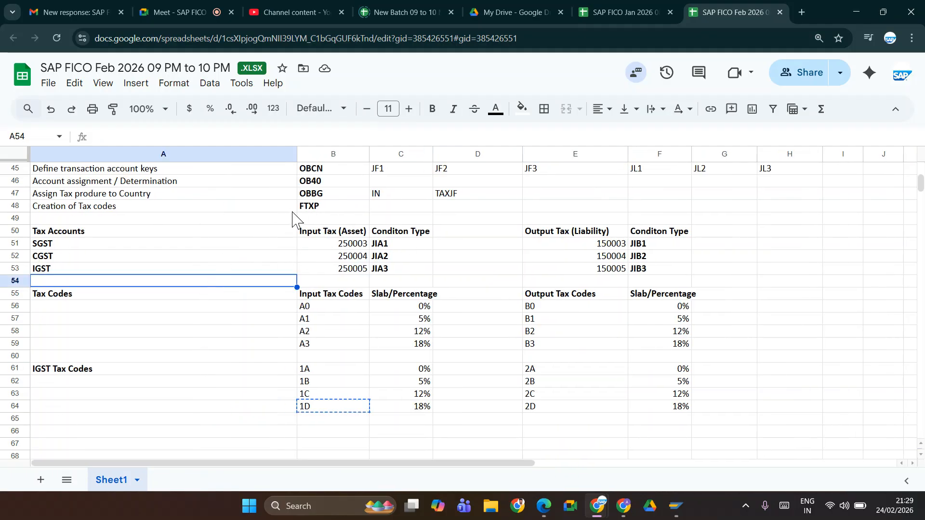
{"action": "left_click", "coordinate": [314, 183]}
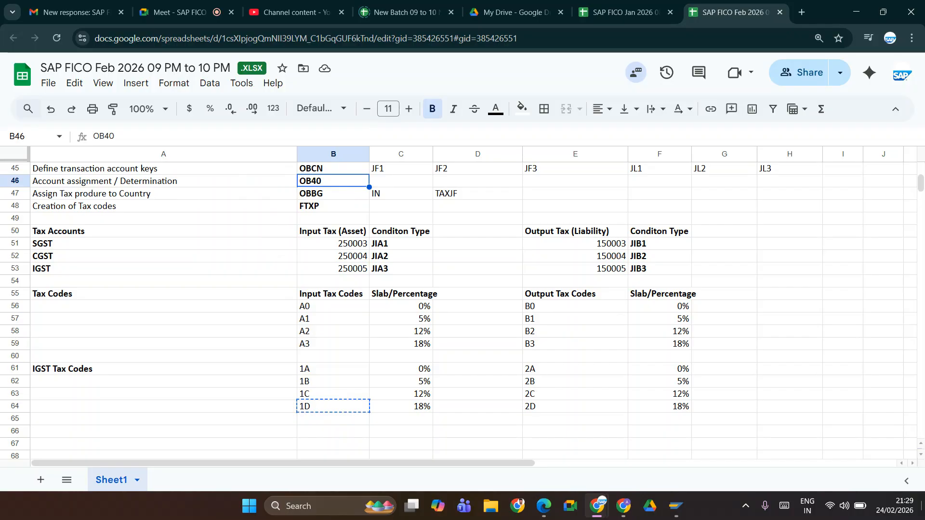
Step: Switch back to SAP, bring up the SAP Easy Access session and start transaction FB50
{"action": "key", "text": "alt+Tab"}
{"action": "key", "text": "alt+Tab"}
{"action": "key", "text": "alt+Tab"}
{"action": "key", "text": "alt+Tab"}
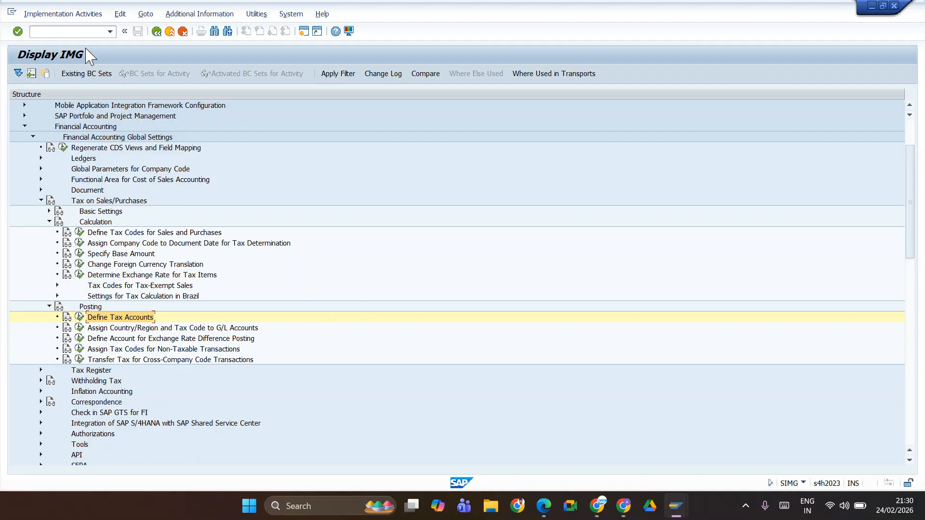
{"action": "key", "text": "alt+Tab"}
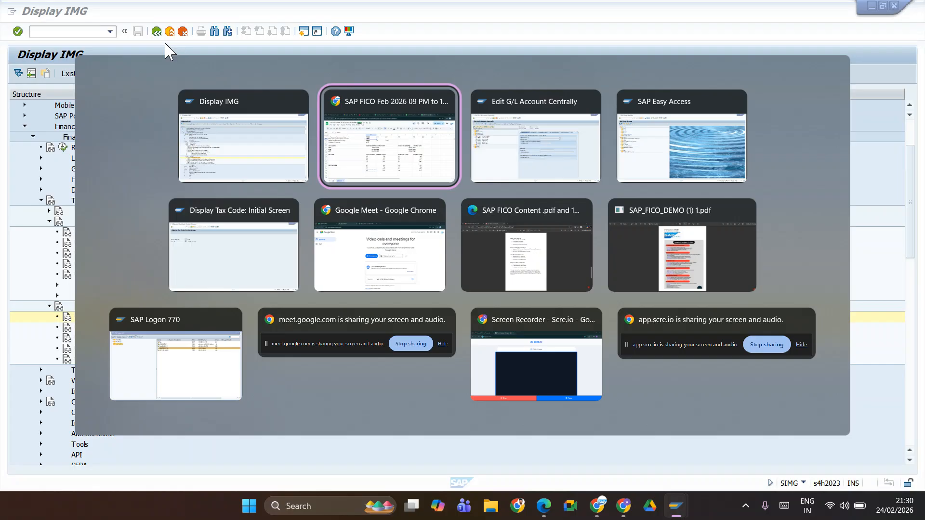
{"action": "key", "text": "alt+Tab"}
{"action": "key", "text": "alt+Tab"}
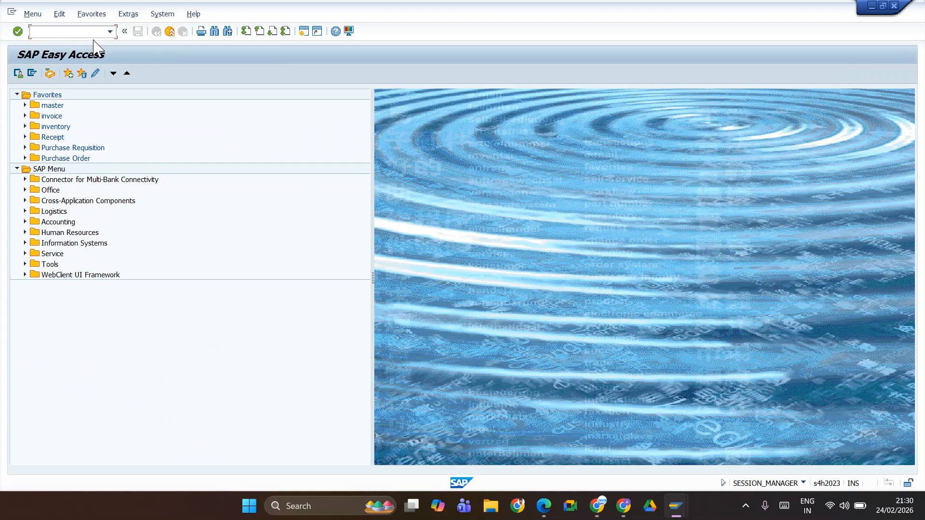
{"action": "type", "text": "fb50"}
{"action": "key", "text": "Return"}
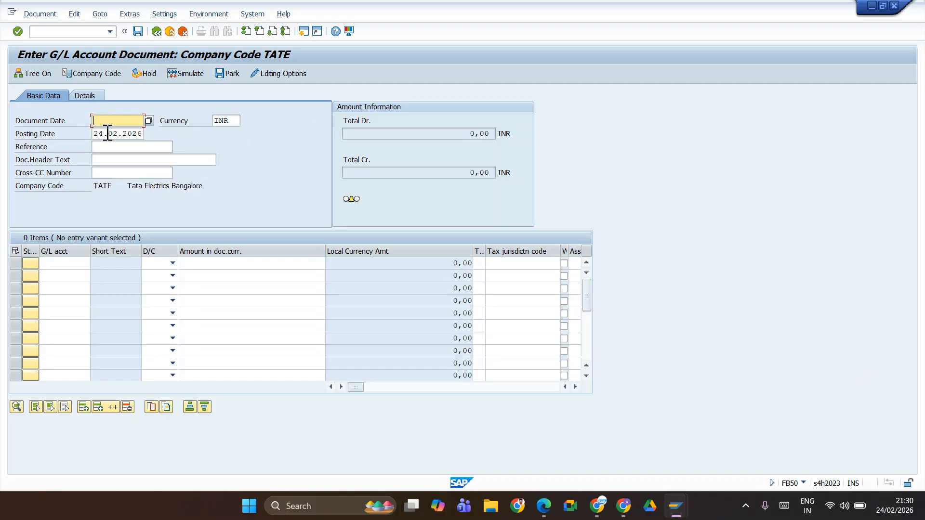
Step: Set the document date of the G/L account document to 21.02.2026
{"action": "key", "text": "Tab"}
{"action": "key", "text": "Tab"}
{"action": "key", "text": "ctrl+c"}
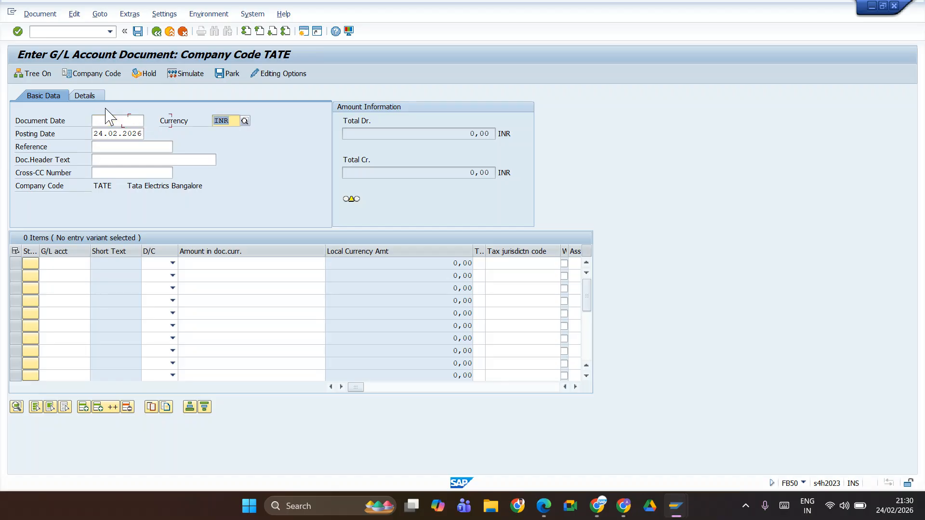
{"action": "left_click", "coordinate": [108, 120]}
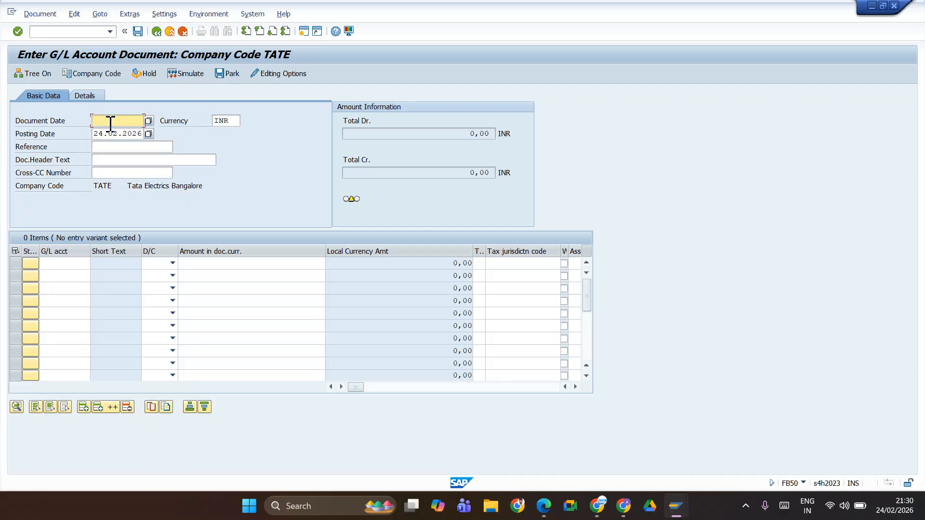
{"action": "key", "text": "ctrl+v"}
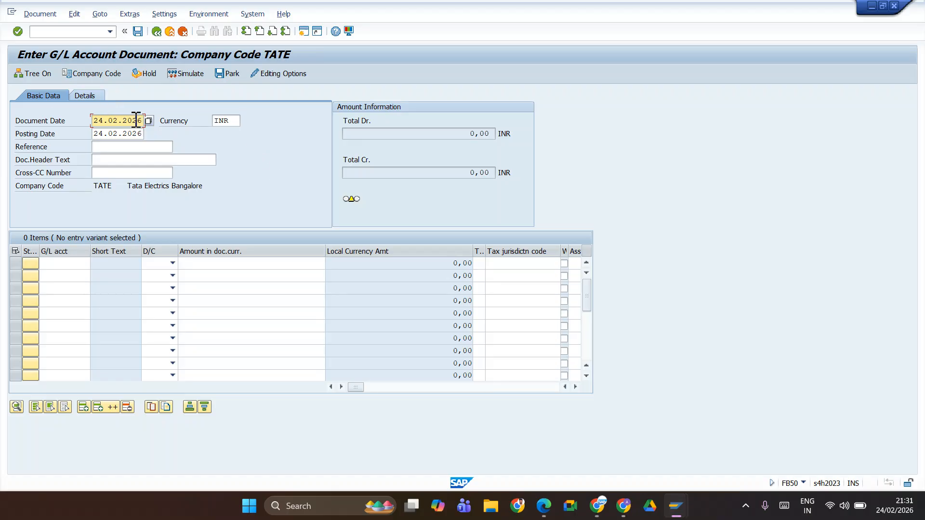
{"action": "left_click", "coordinate": [106, 121]}
{"action": "key", "text": "BackSpace"}
{"action": "type", "text": "1"}
Step: Set the posting date of the G/L account document to 25.02.2026 and confirm the header data
{"action": "left_click", "coordinate": [105, 134]}
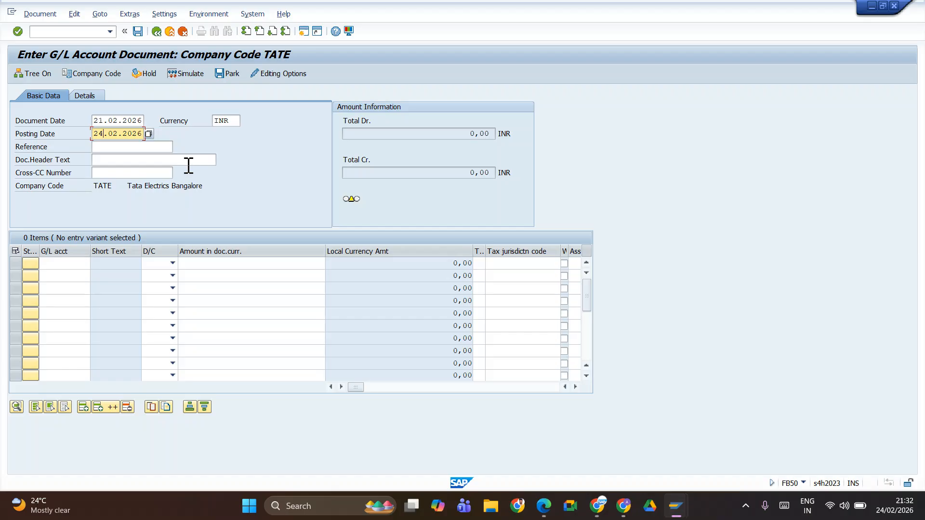
{"action": "key", "text": "BackSpace"}
{"action": "type", "text": "5"}
{"action": "key", "text": "Return"}
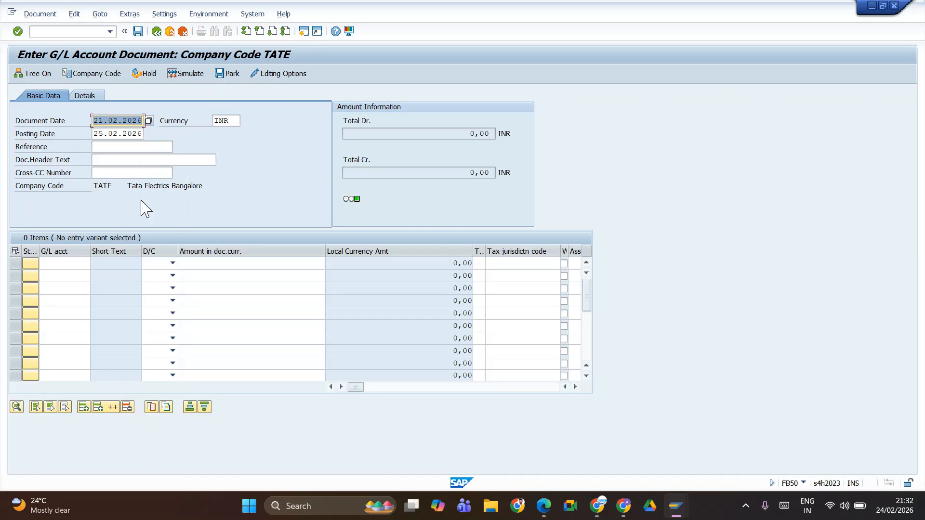
Step: Set the posting date of the G/L account document to 01.03.2026 and confirm the header data
{"action": "left_click", "coordinate": [139, 147]}
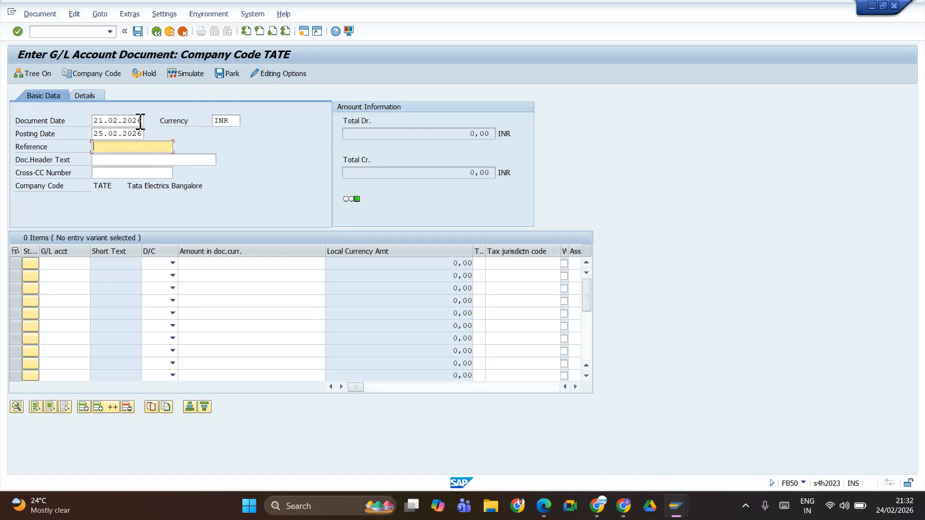
{"action": "left_click_drag", "start_coordinate": [141, 133], "coordinate": [94, 133]}
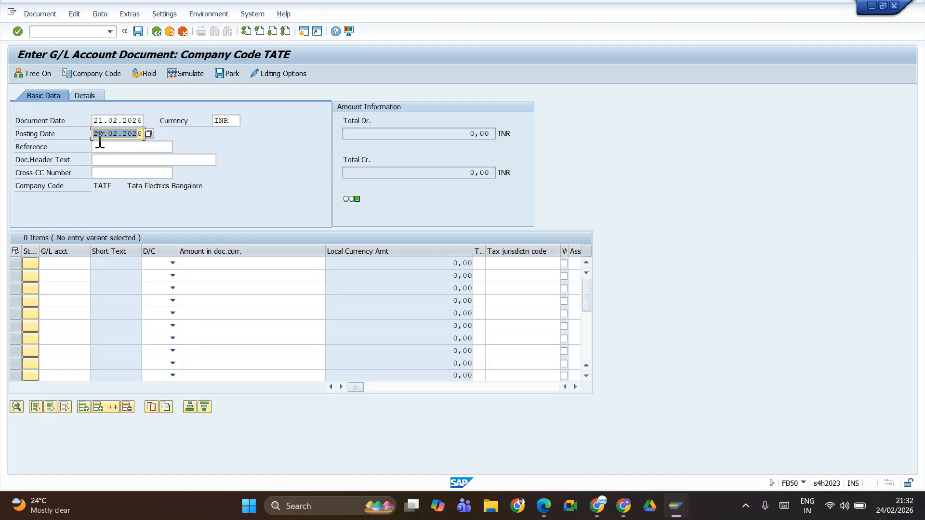
{"action": "left_click", "coordinate": [100, 141]}
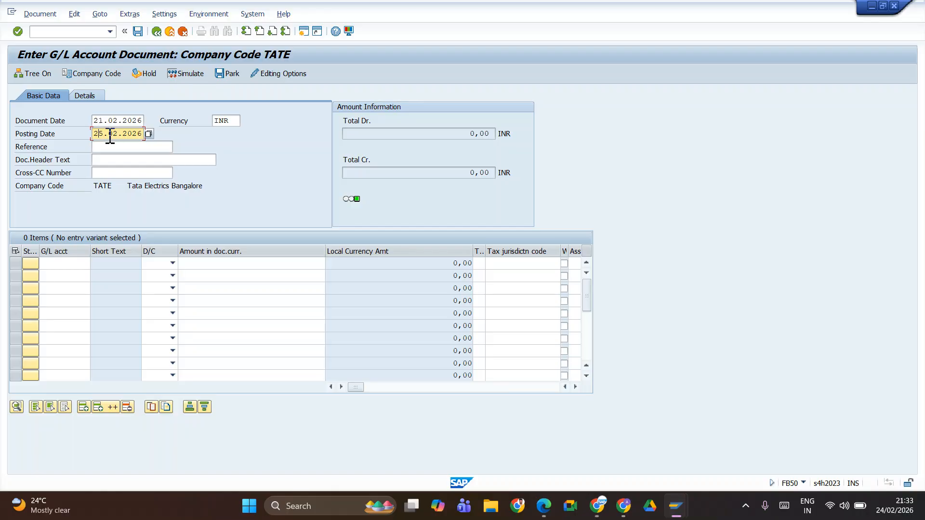
{"action": "key", "text": "BackSpace"}
{"action": "type", "text": "4"}
{"action": "key", "text": "BackSpace"}
{"action": "type", "text": "7"}
{"action": "key", "text": "BackSpace"}
{"action": "type", "text": "4"}
{"action": "key", "text": "BackSpace"}
{"action": "type", "text": "0"}
{"action": "key", "text": "Delete"}
{"action": "key", "text": "Delete"}
{"action": "key", "text": "Delete"}
{"action": "key", "text": "Delete"}
{"action": "key", "text": "Delete"}
{"action": "key", "text": "Delete"}
{"action": "key", "text": "Delete"}
{"action": "key", "text": "Delete"}
{"action": "key", "text": "BackSpace"}
{"action": "type", "text": "01.03.2026"}
{"action": "key", "text": "Return"}
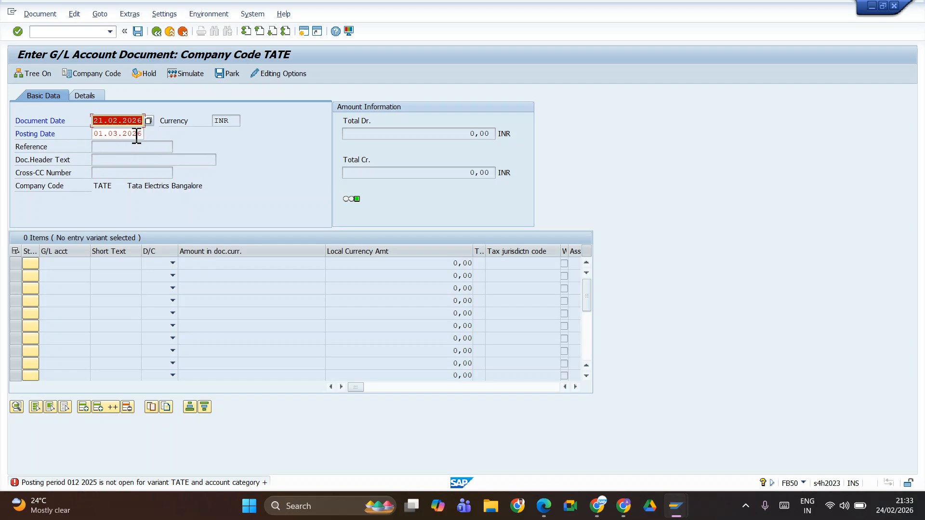
Step: Open a new SAP session and start transaction OB52 for the posting periods
{"action": "left_click", "coordinate": [304, 33]}
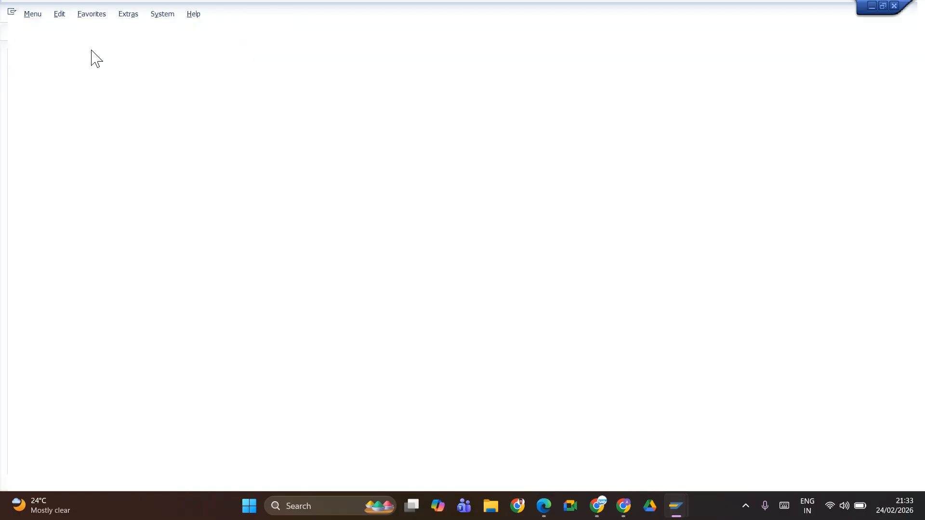
{"action": "type", "text": "ob52"}
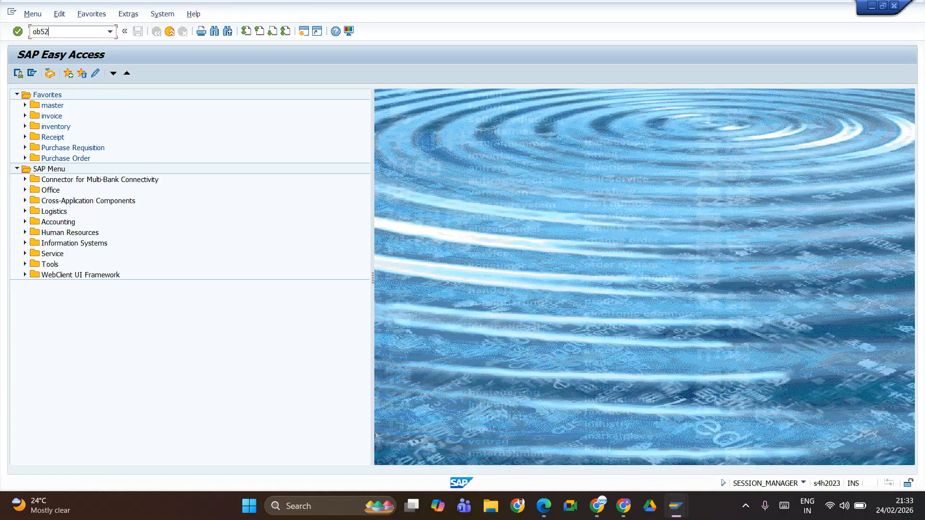
{"action": "key", "text": "Return"}
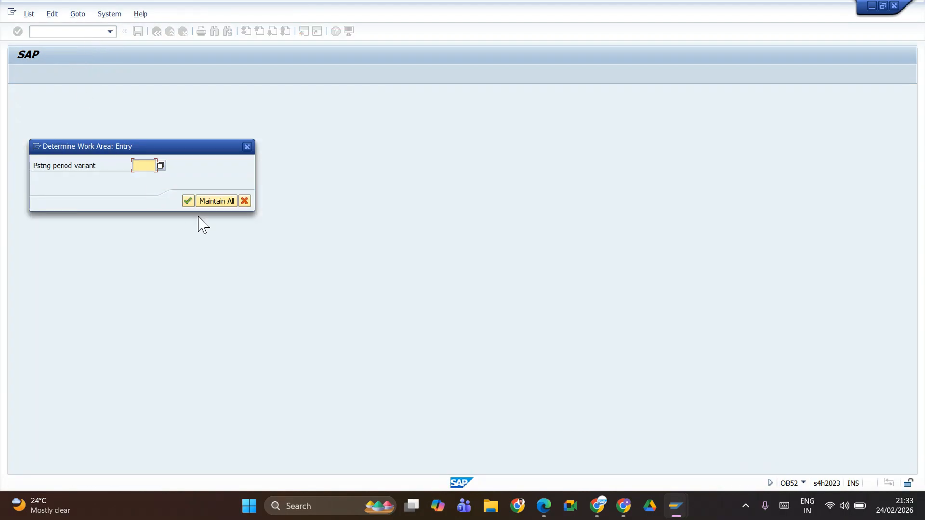
Step: Try posting period variant jf1 for the OB52 work area, replace it with jifl and open that variant
{"action": "left_click", "coordinate": [149, 166]}
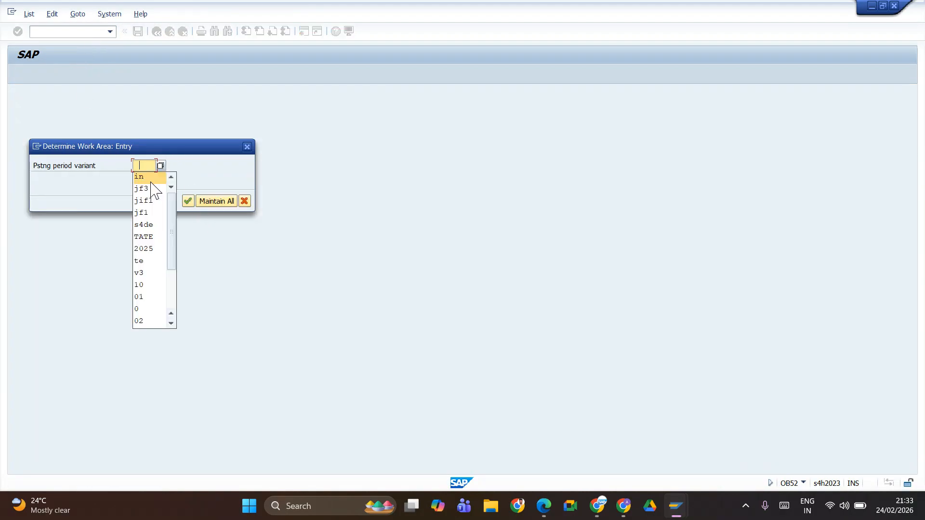
{"action": "left_click", "coordinate": [147, 212]}
{"action": "key", "text": "Return"}
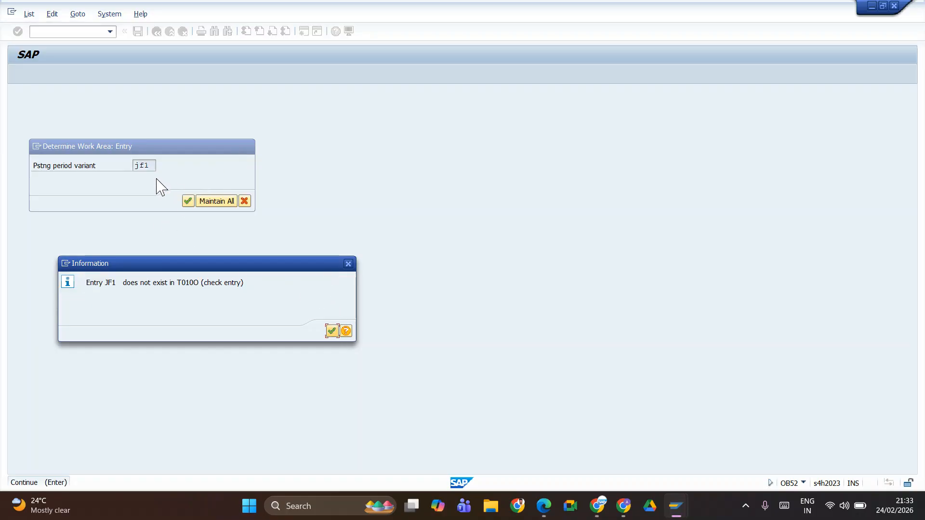
{"action": "left_click", "coordinate": [332, 331]}
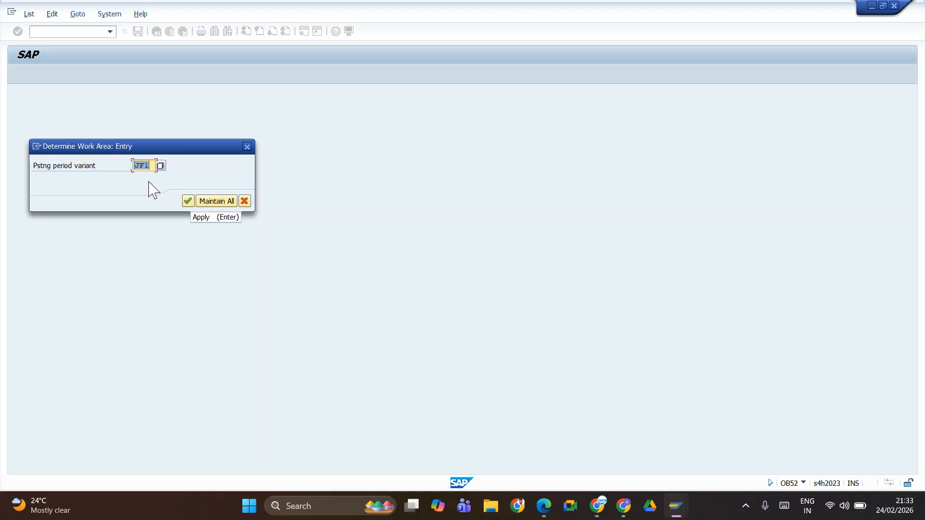
{"action": "type", "text": "jifl"}
{"action": "key", "text": "Return"}
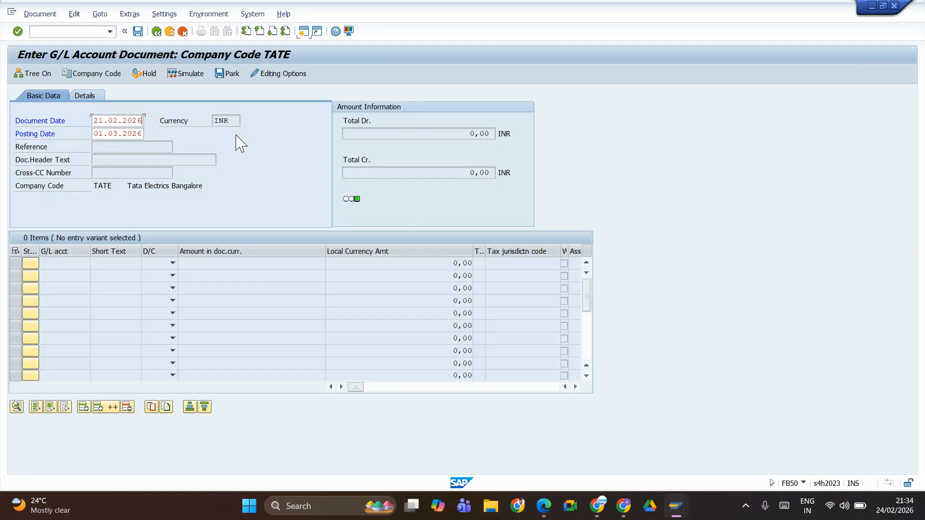
Step: In the FB50 session, confirm the header data again and clear the posting date
{"action": "left_click", "coordinate": [133, 137]}
{"action": "key", "text": "Return"}
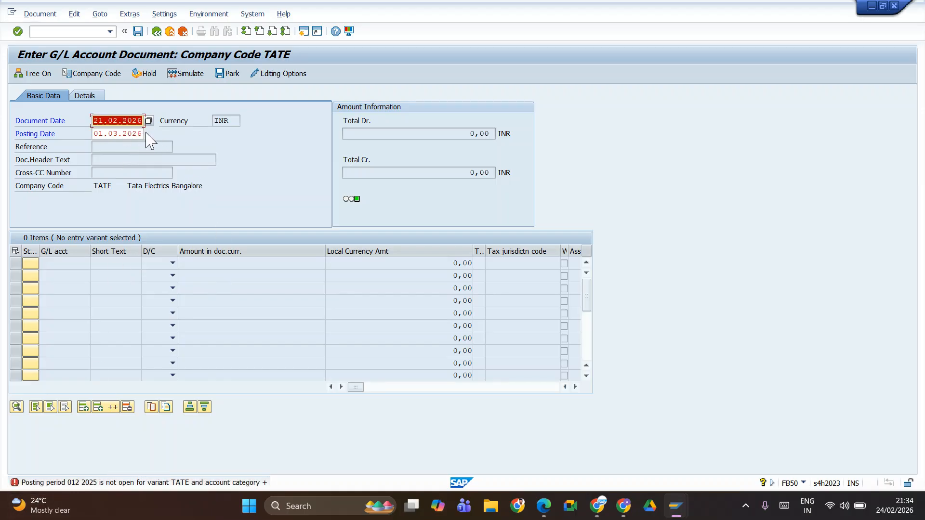
{"action": "left_click_drag", "start_coordinate": [142, 133], "coordinate": [83, 133]}
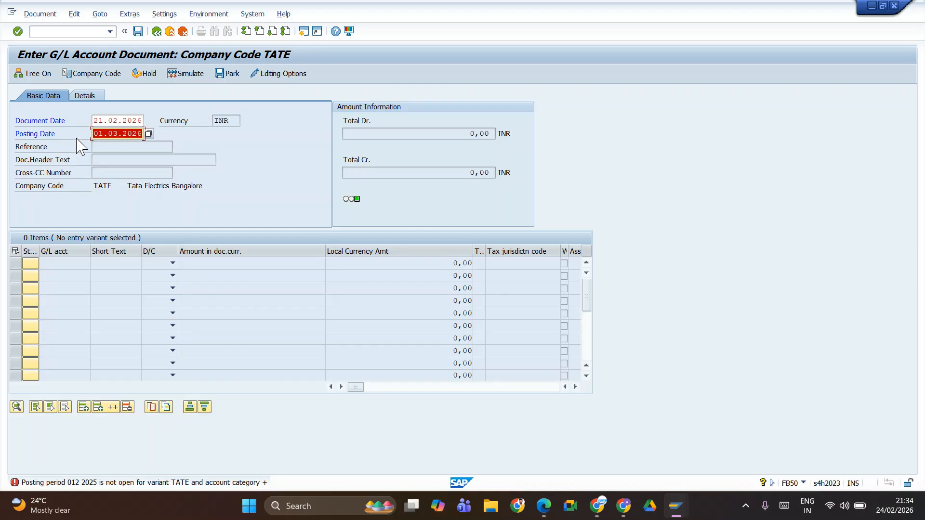
{"action": "key", "text": "BackSpace"}
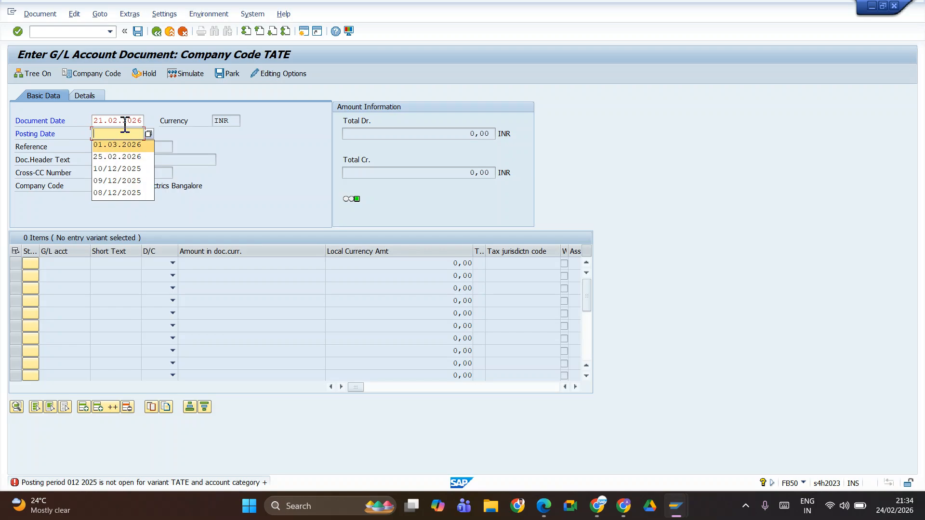
Step: Clear the document and posting dates and set the document date to 21.02.2026
{"action": "double_click", "coordinate": [125, 127]}
{"action": "key", "text": "Delete"}
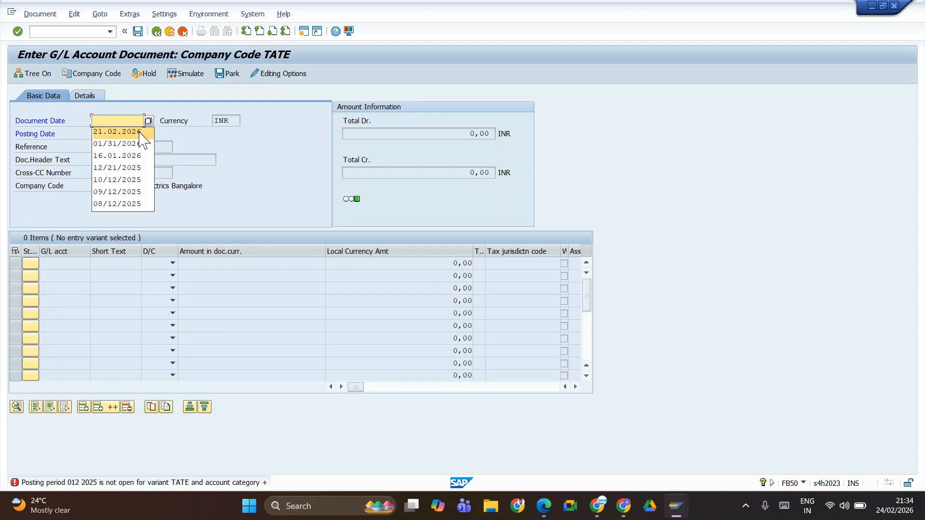
{"action": "left_click", "coordinate": [121, 119]}
{"action": "double_click", "coordinate": [137, 138]}
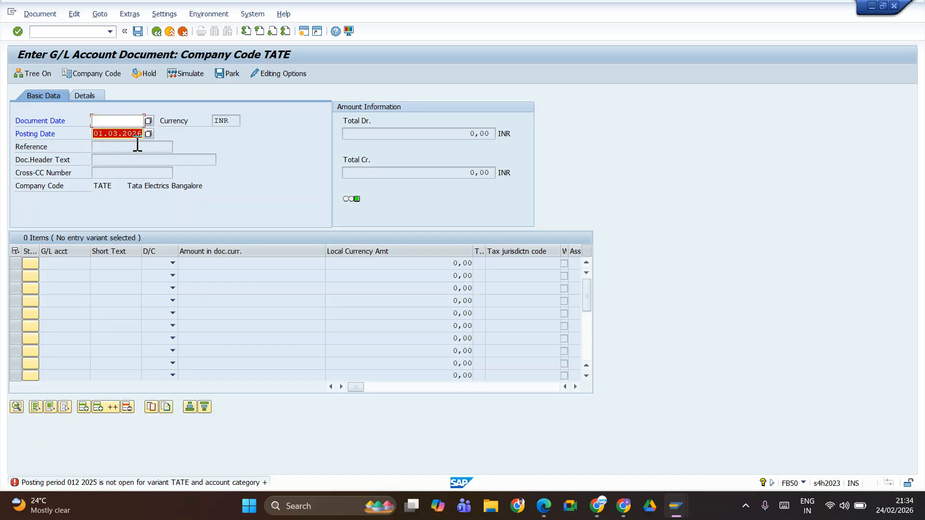
{"action": "key", "text": "Delete"}
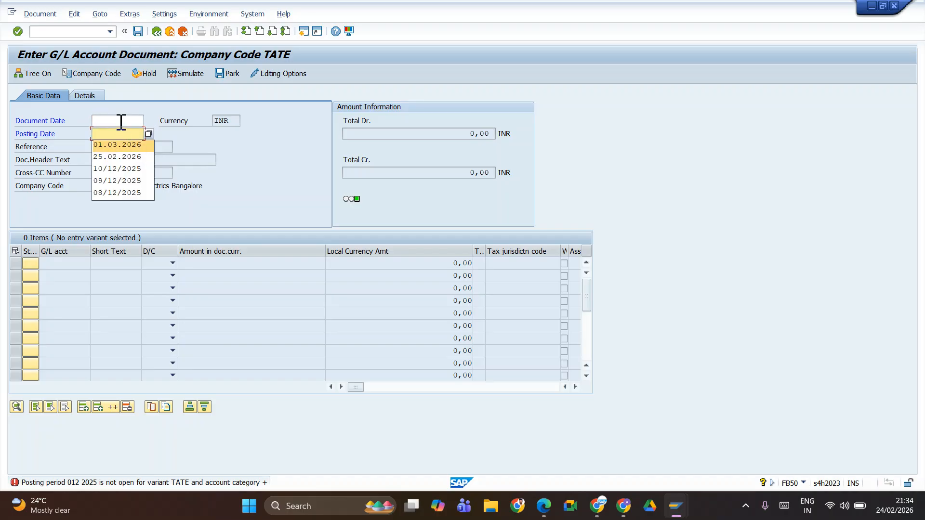
{"action": "left_click", "coordinate": [121, 121]}
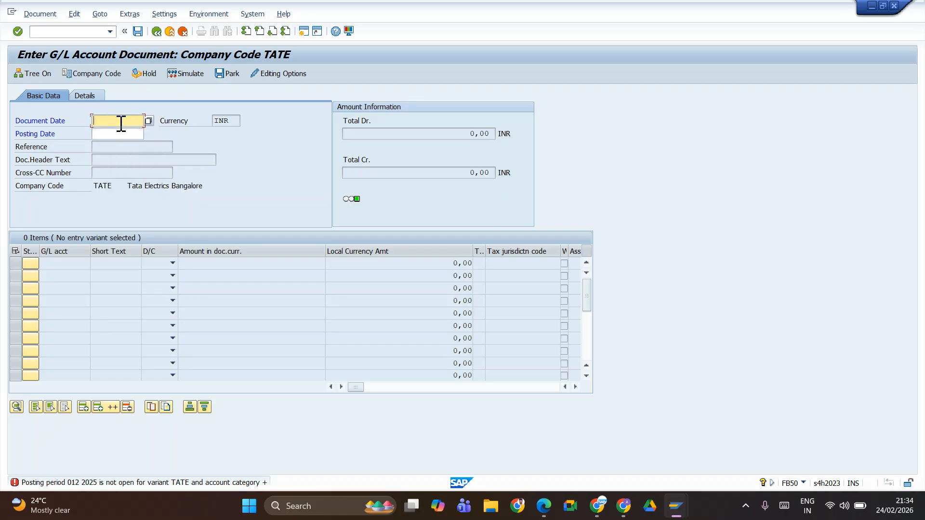
{"action": "left_click", "coordinate": [123, 139]}
Step: Set the posting date to 24.02.2025 and confirm the header data
{"action": "left_click", "coordinate": [122, 135]}
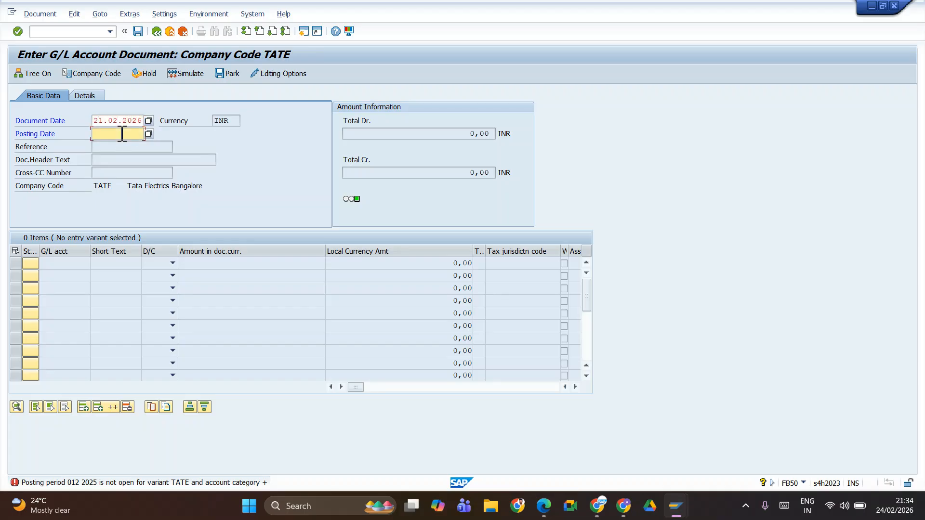
{"action": "left_click", "coordinate": [123, 135]}
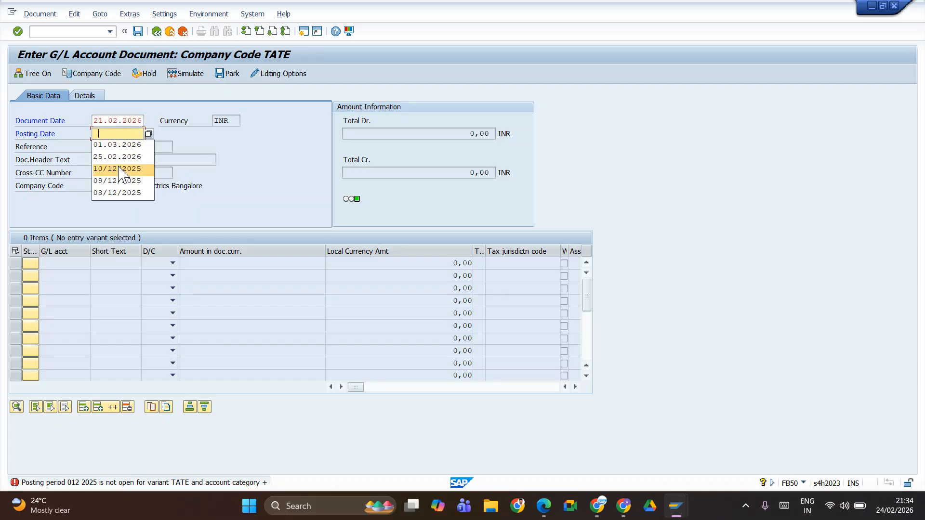
{"action": "left_click", "coordinate": [104, 135]}
{"action": "type", "text": "24"}
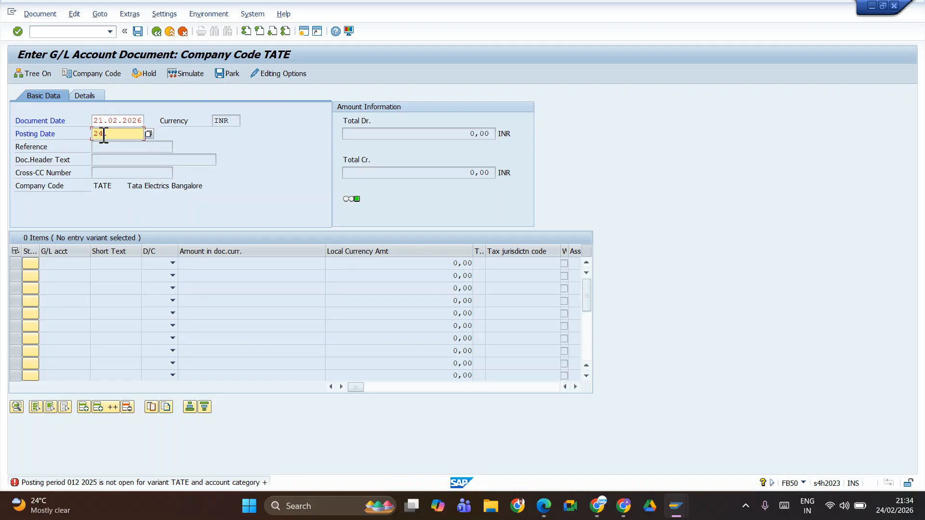
{"action": "type", "text": ".02.2025"}
{"action": "key", "text": "Return"}
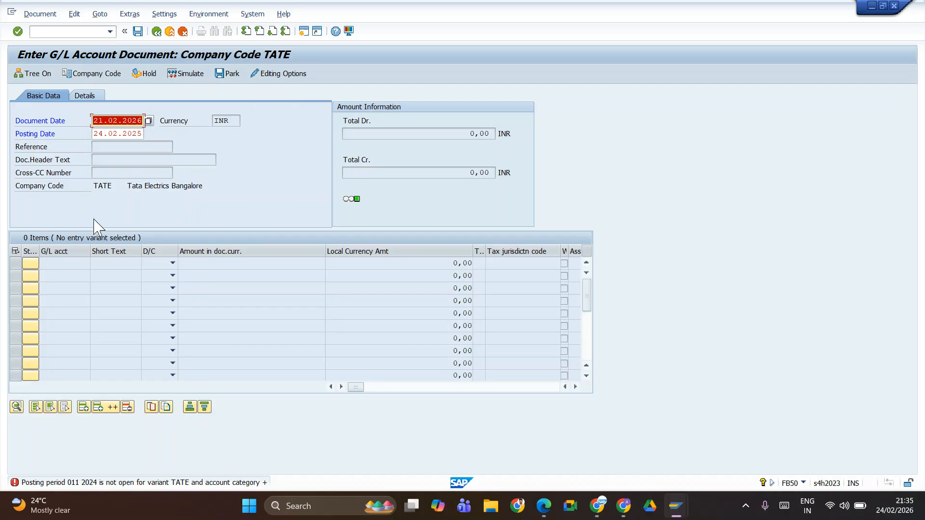
Step: Switch the G/L account document to company code JIFL
{"action": "left_click", "coordinate": [110, 77]}
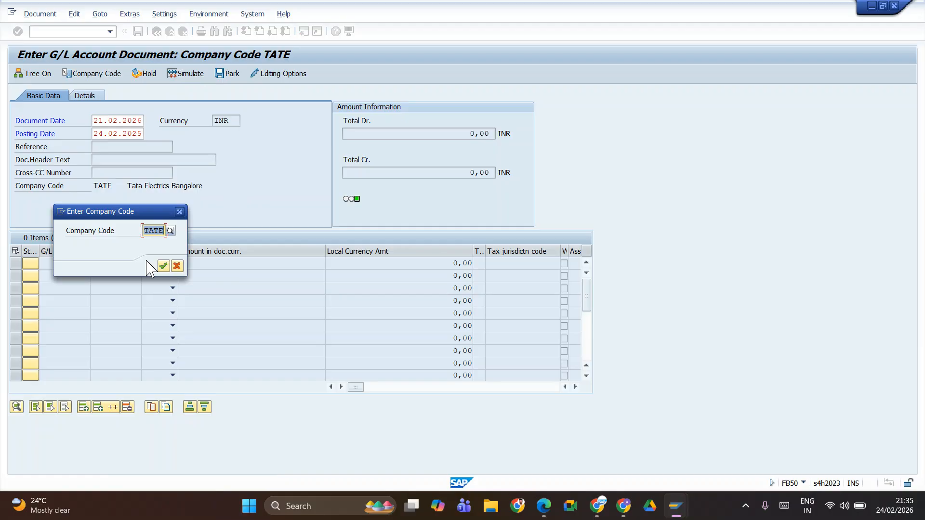
{"action": "type", "text": "ji"}
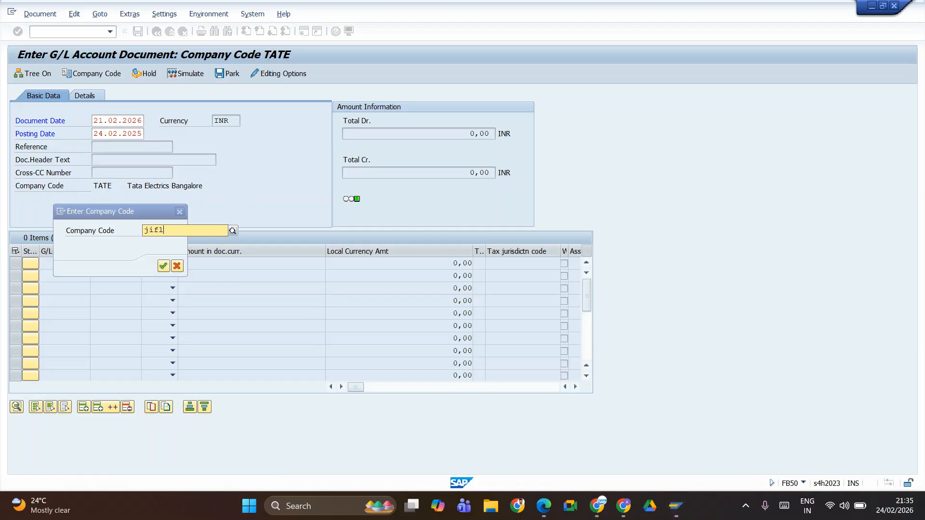
{"action": "type", "text": "fl"}
{"action": "key", "text": "Return"}
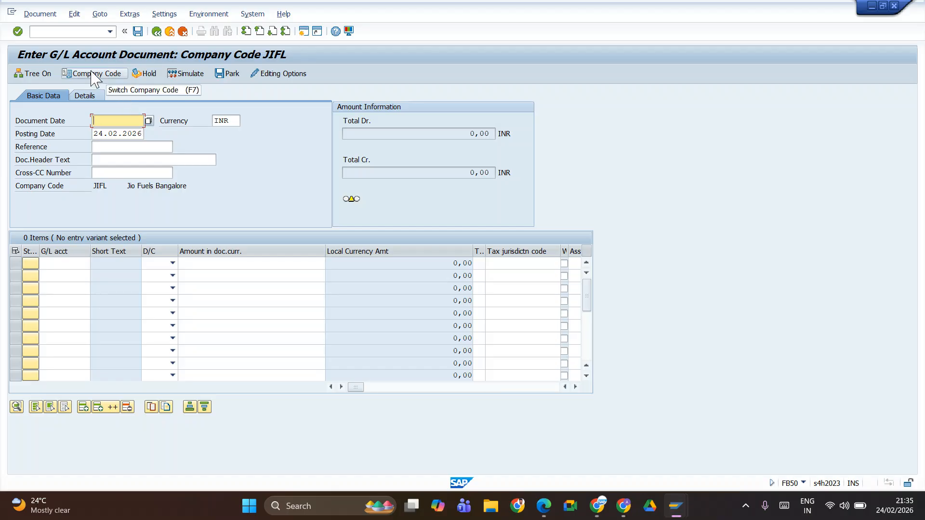
Step: Set the document date to 21.02.2026 and the document header text to Rent Paid
{"action": "left_click", "coordinate": [123, 121]}
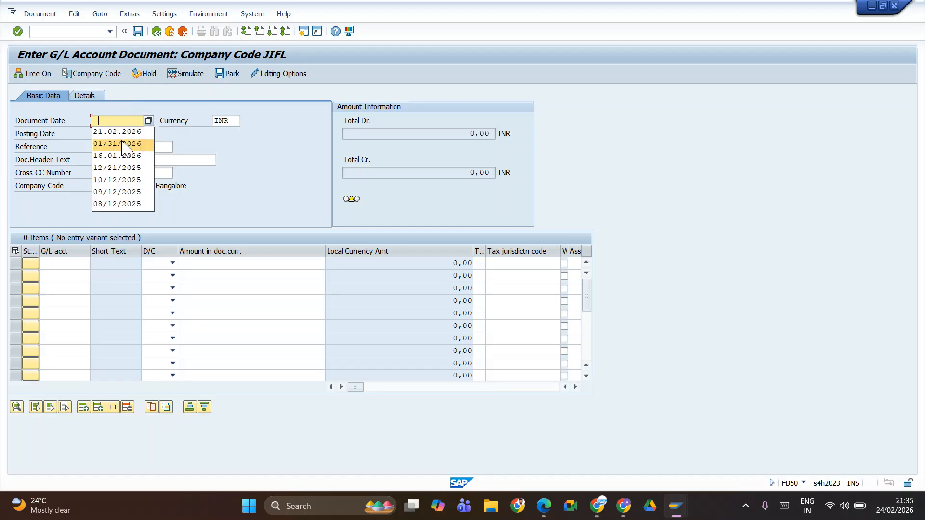
{"action": "left_click", "coordinate": [123, 132]}
{"action": "left_click", "coordinate": [126, 159]}
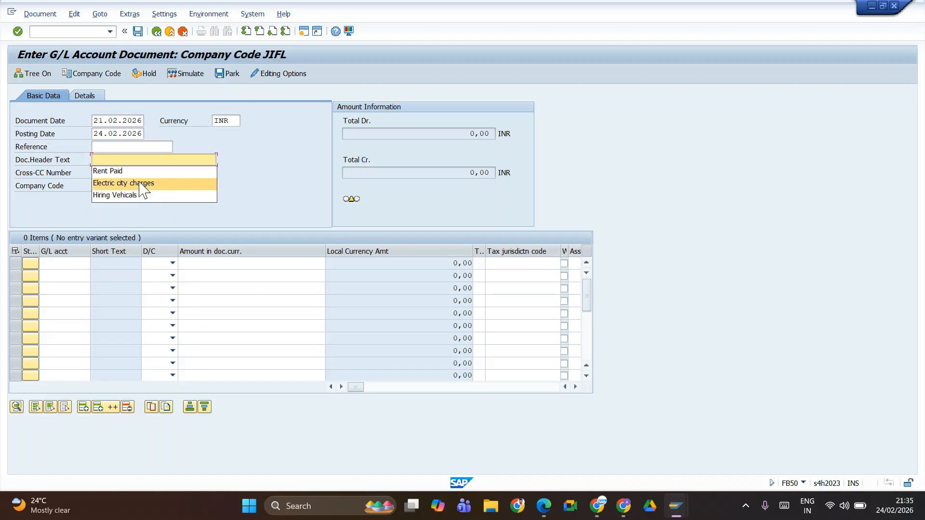
{"action": "left_click", "coordinate": [120, 172]}
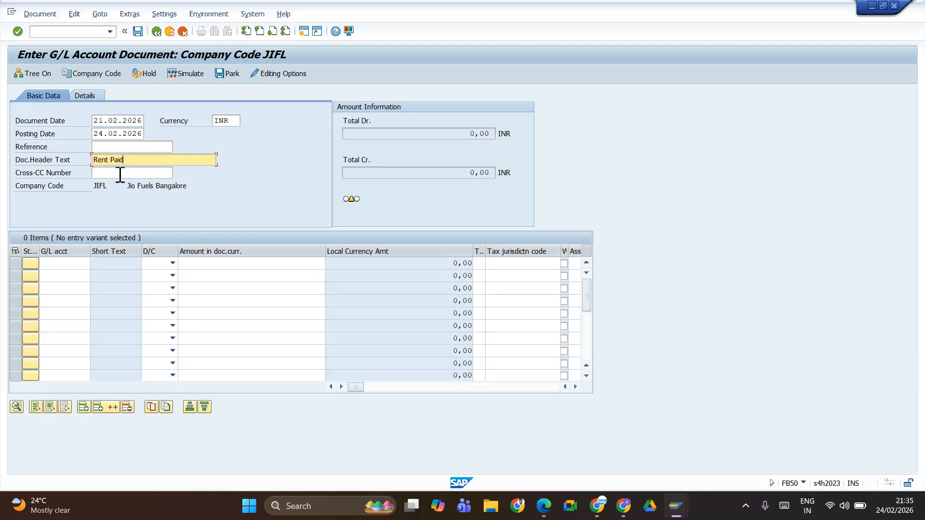
Step: Switch to the Edit G/L Account Centrally session, collapse Current Liabilities and expand Expenses to review the expense accounts
{"action": "left_click", "coordinate": [66, 263]}
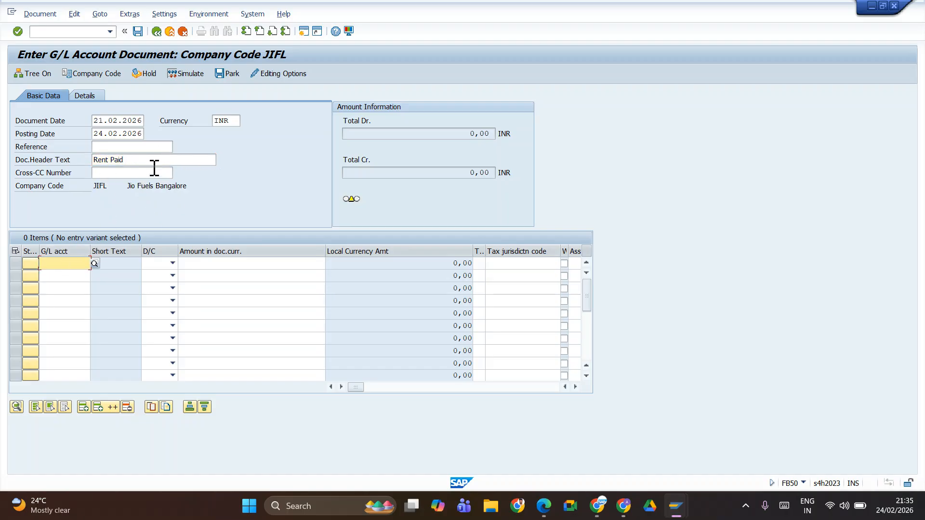
{"action": "key", "text": "alt+Tab"}
{"action": "key", "text": "alt+Tab"}
{"action": "key", "text": "alt+Tab"}
{"action": "key", "text": "alt+Tab"}
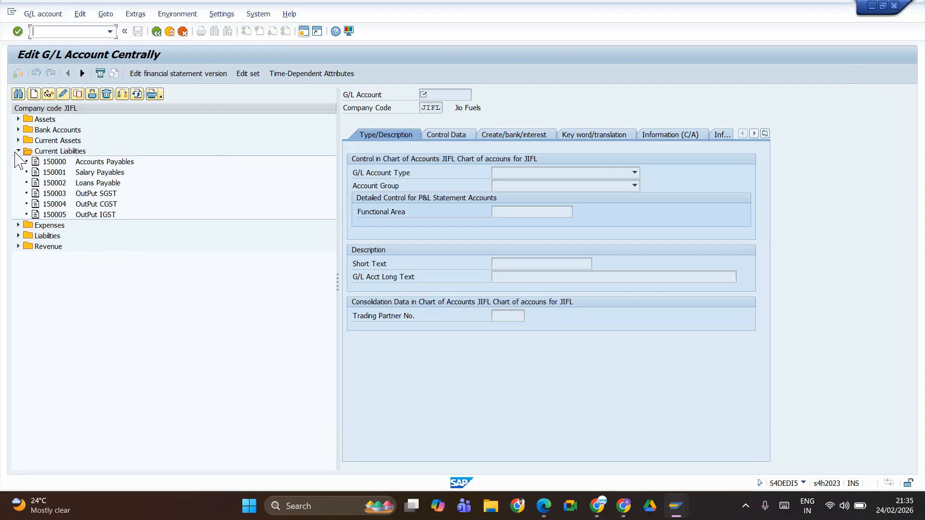
{"action": "left_click", "coordinate": [18, 151]}
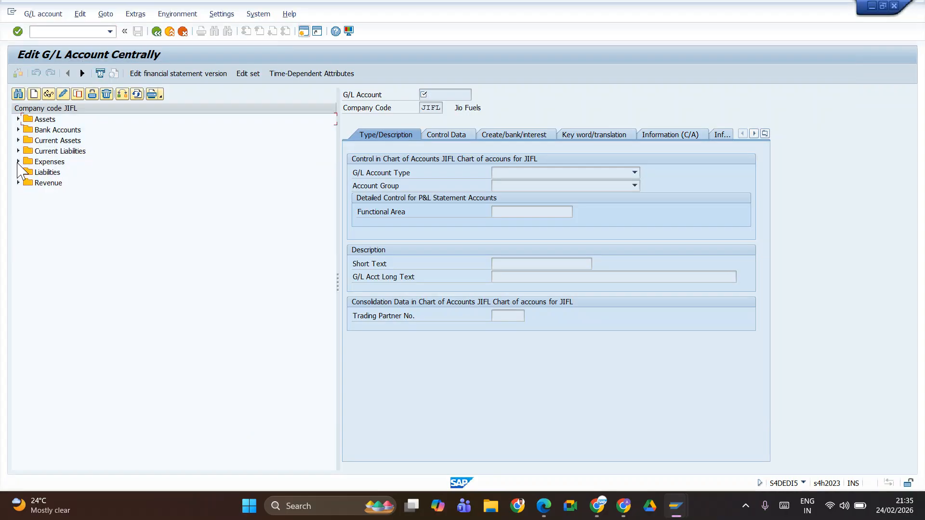
{"action": "left_click", "coordinate": [17, 162]}
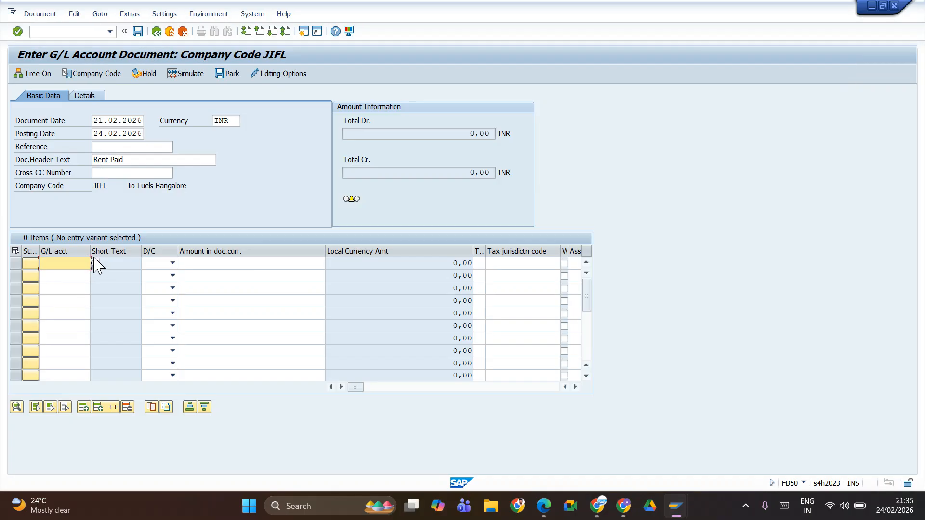
Step: In the FB50 document, look up the chart of accounts and assign G/L account 300000 Rent Paid to the first line item
{"action": "left_click", "coordinate": [95, 263]}
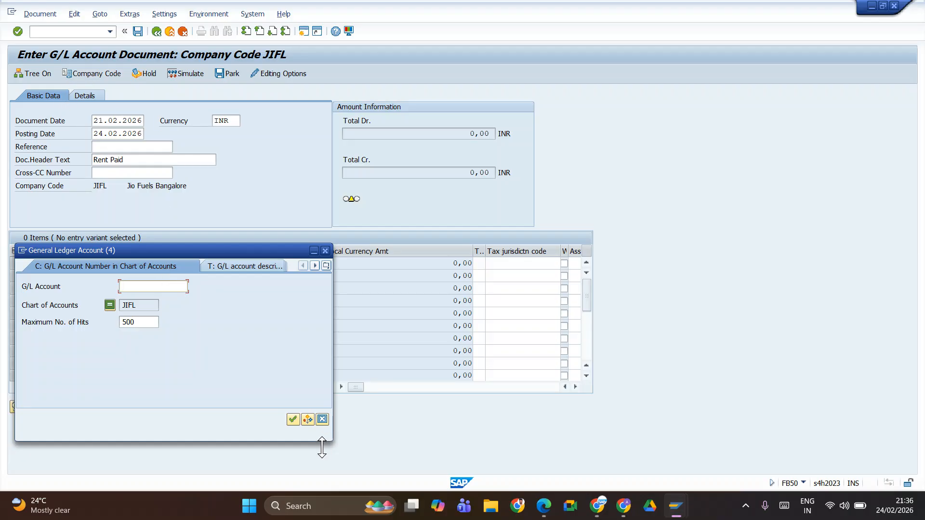
{"action": "left_click", "coordinate": [297, 419]}
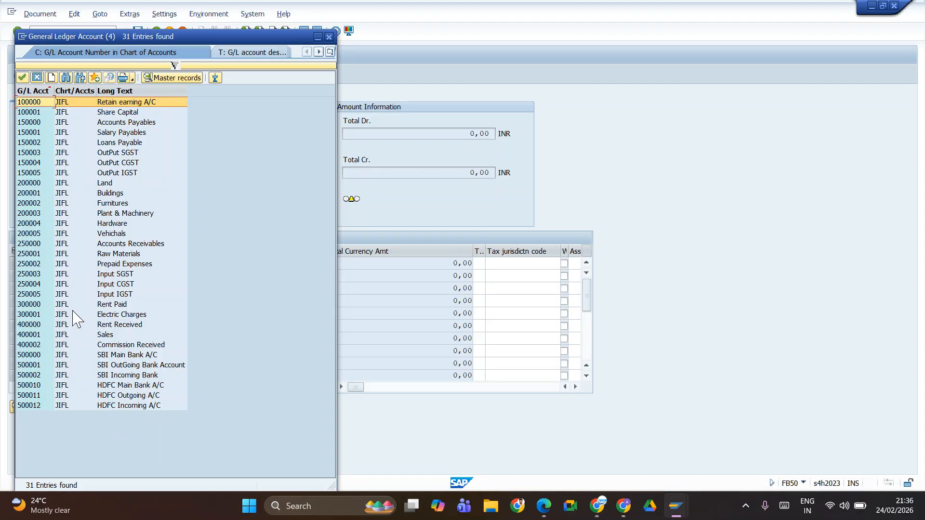
{"action": "double_click", "coordinate": [37, 304]}
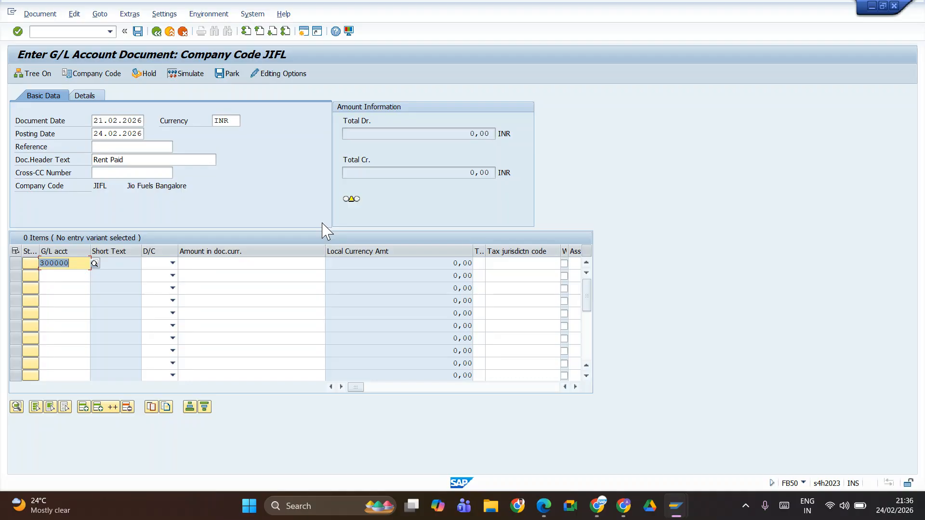
Step: Set the 300000 line item to Debit with an amount of 10000
{"action": "key", "text": "Tab"}
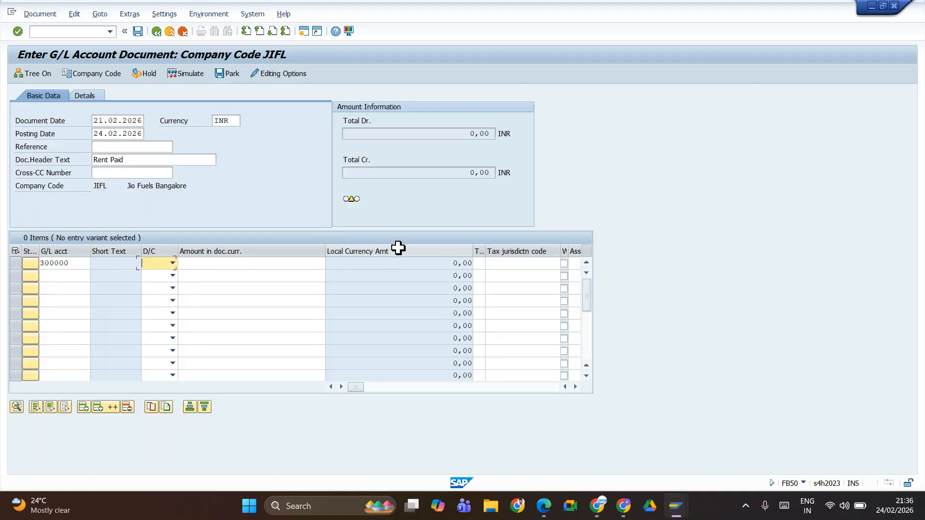
{"action": "left_click", "coordinate": [173, 266]}
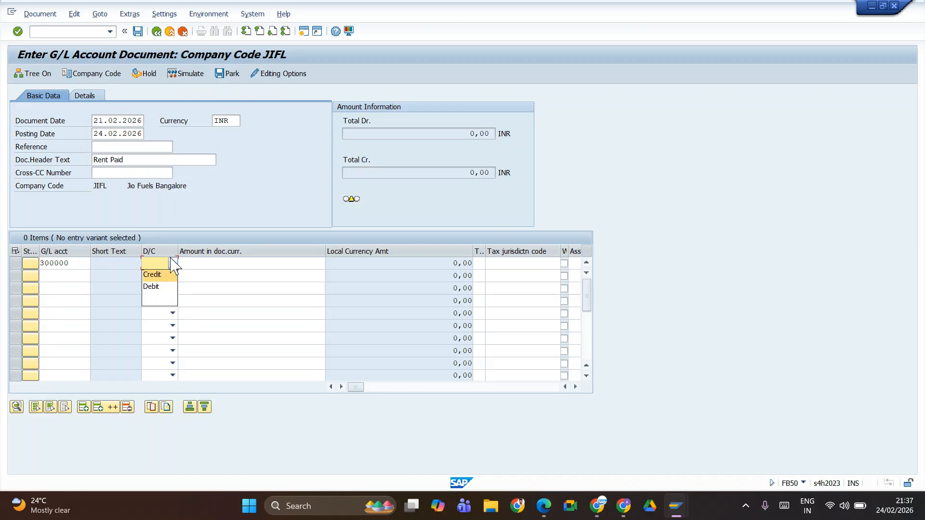
{"action": "left_click", "coordinate": [151, 286]}
{"action": "left_click", "coordinate": [208, 264]}
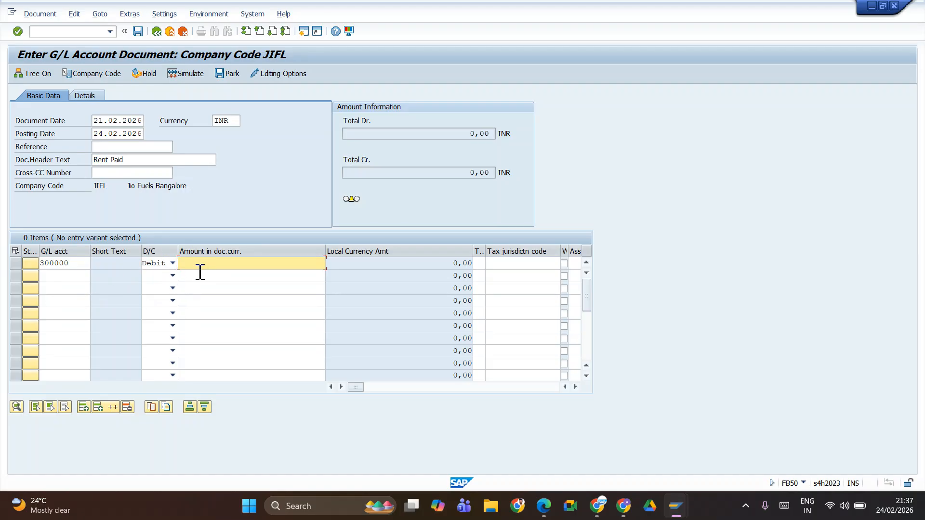
{"action": "type", "text": "10000"}
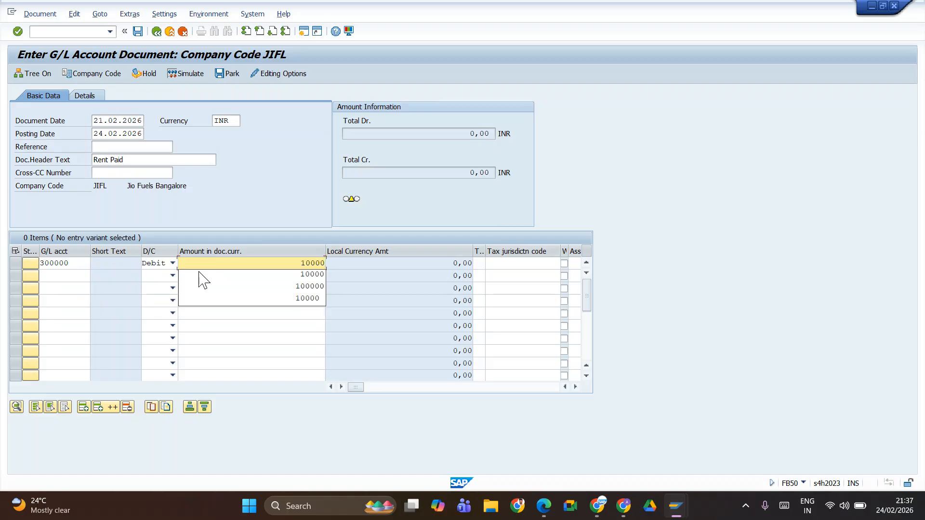
{"action": "key", "text": "Tab"}
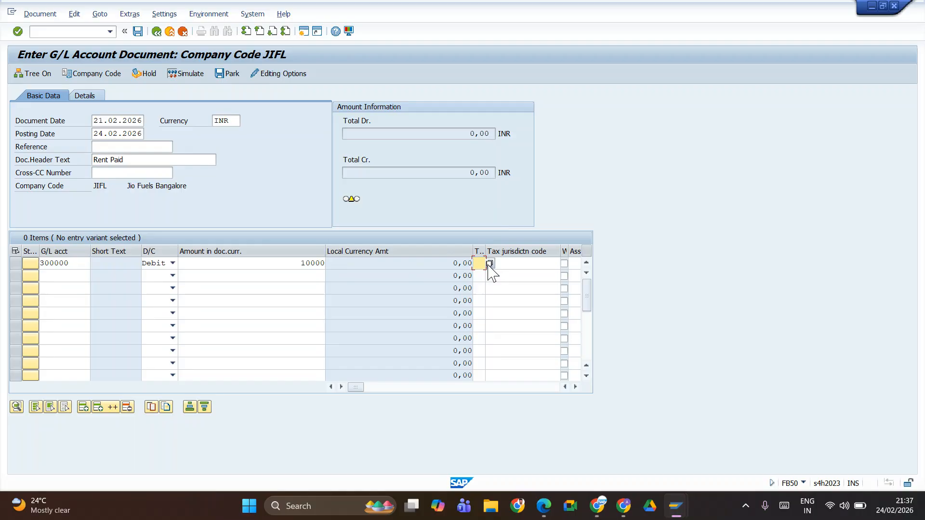
Step: Look up the input tax codes in the Google Sheets tax plan, enter A1 on the Rent Paid line and validate the document
{"action": "key", "text": "alt+Tab"}
{"action": "key", "text": "alt+Tab"}
{"action": "key", "text": "alt+Tab"}
{"action": "key", "text": "alt+Tab"}
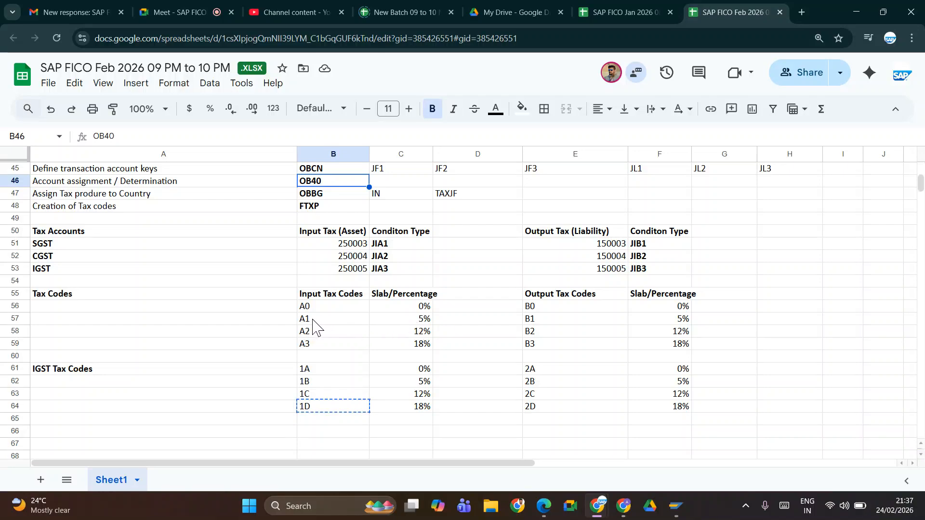
{"action": "key", "text": "alt+Tab"}
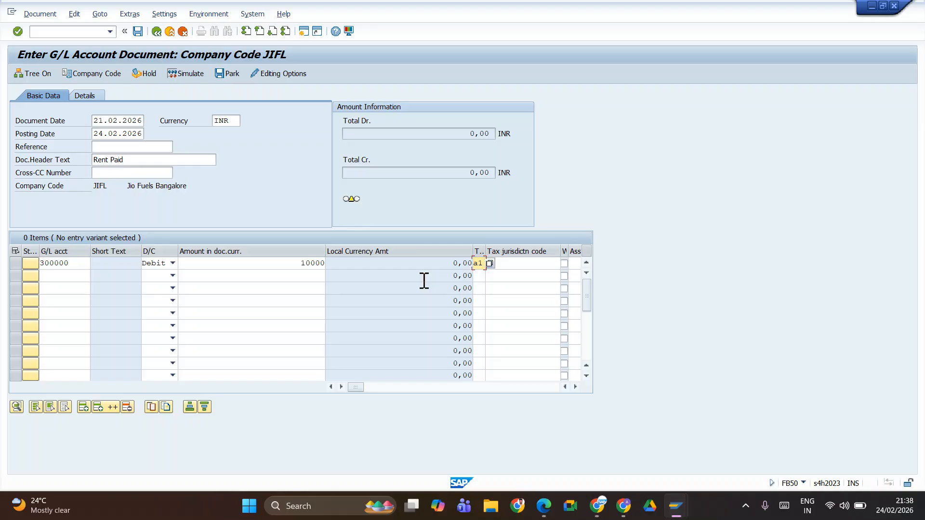
{"action": "key", "text": "Return"}
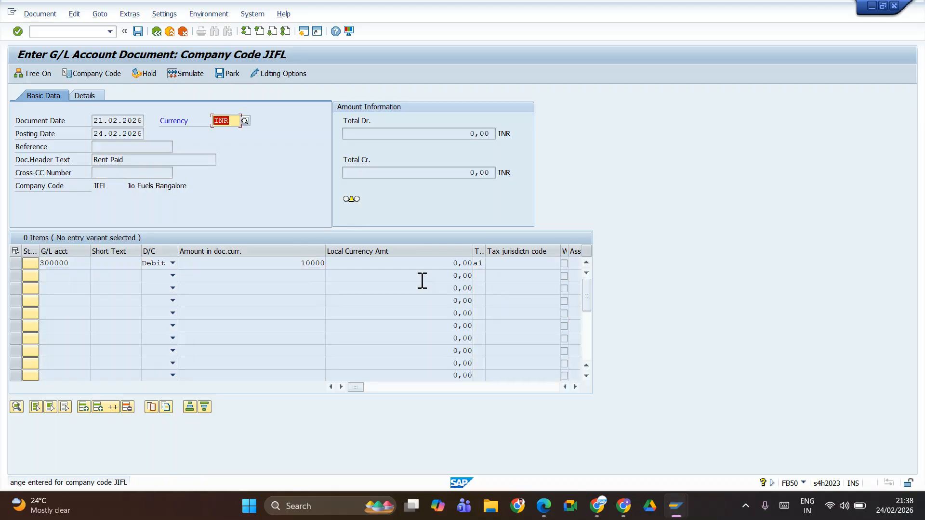
{"action": "key", "text": "Return"}
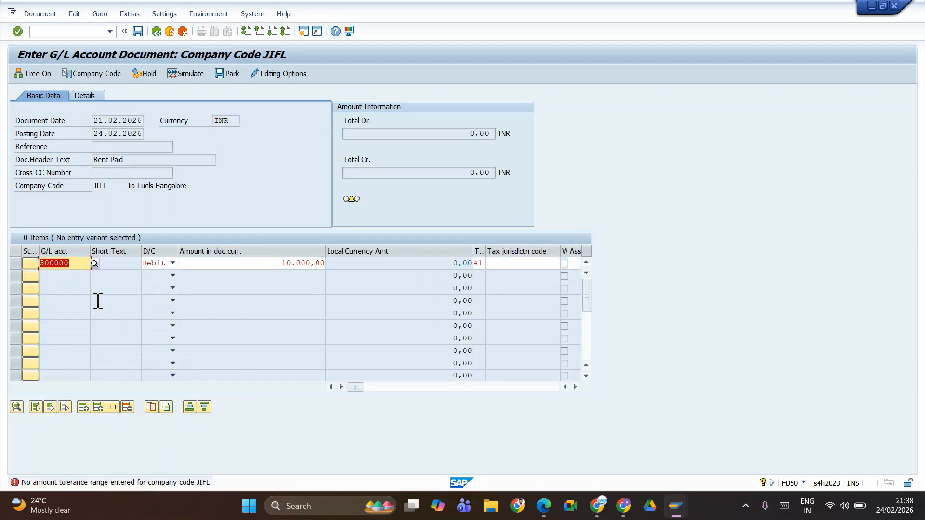
{"action": "key", "text": "Return"}
Step: Discard the current G/L document and start a fresh one with transaction FB50
{"action": "left_click", "coordinate": [61, 32]}
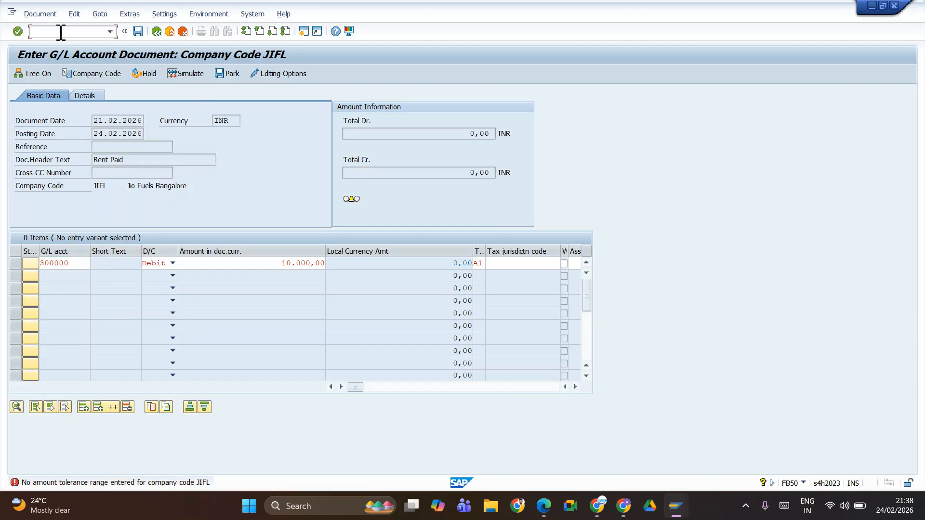
{"action": "type", "text": "/n"}
{"action": "key", "text": "Return"}
{"action": "type", "text": "fb50"}
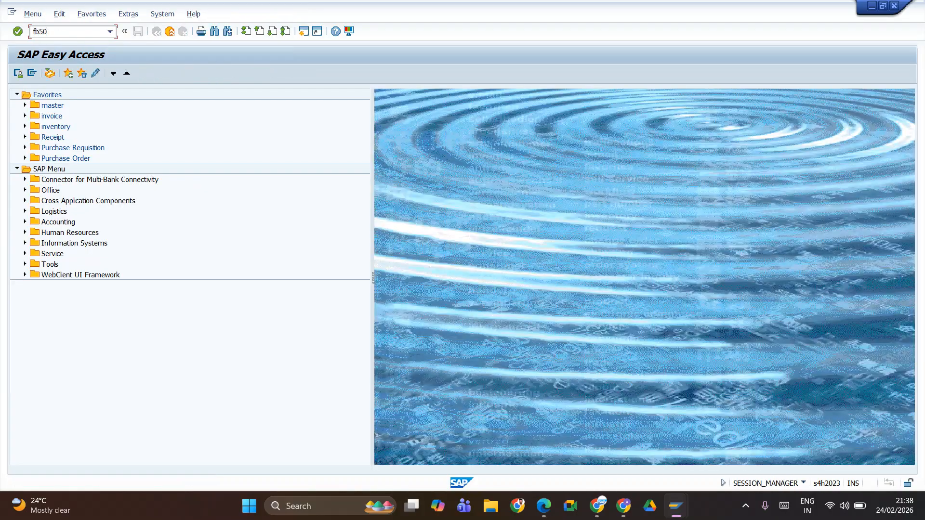
{"action": "key", "text": "Return"}
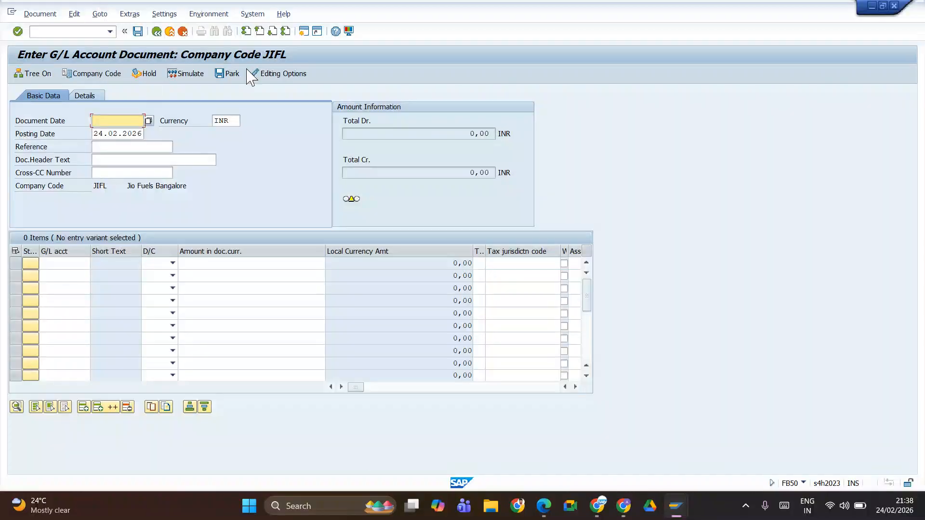
Step: Enter document date 21.02.2026 and header text Rent Paid in the new document
{"action": "left_click", "coordinate": [129, 162]}
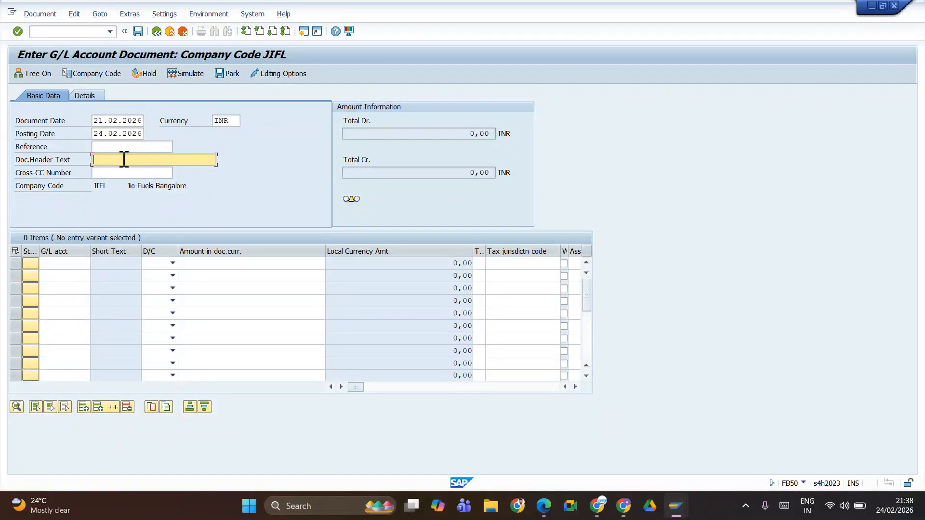
{"action": "left_click", "coordinate": [125, 160]}
{"action": "left_click", "coordinate": [129, 171]}
Step: Fill the first line item with G/L account 300000, Debit, amount 10000 and tax code A1
{"action": "left_click", "coordinate": [56, 264]}
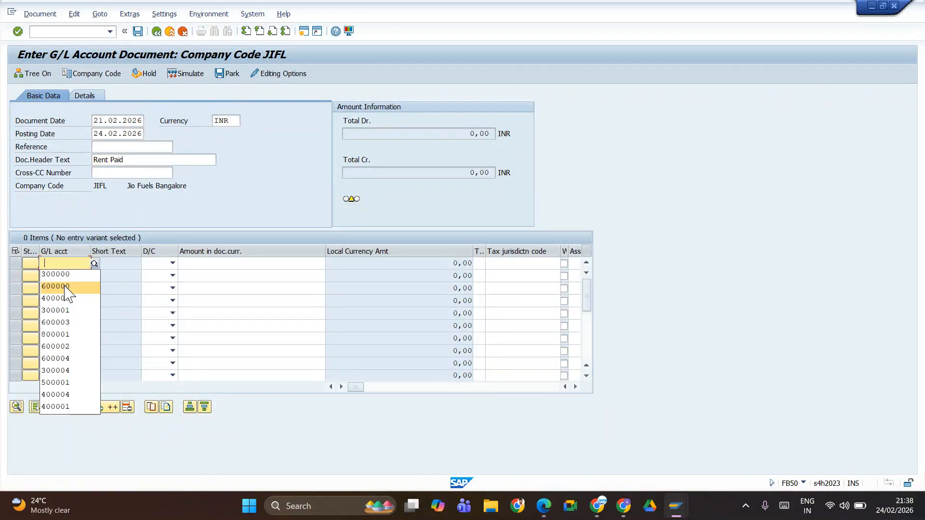
{"action": "left_click", "coordinate": [67, 284]}
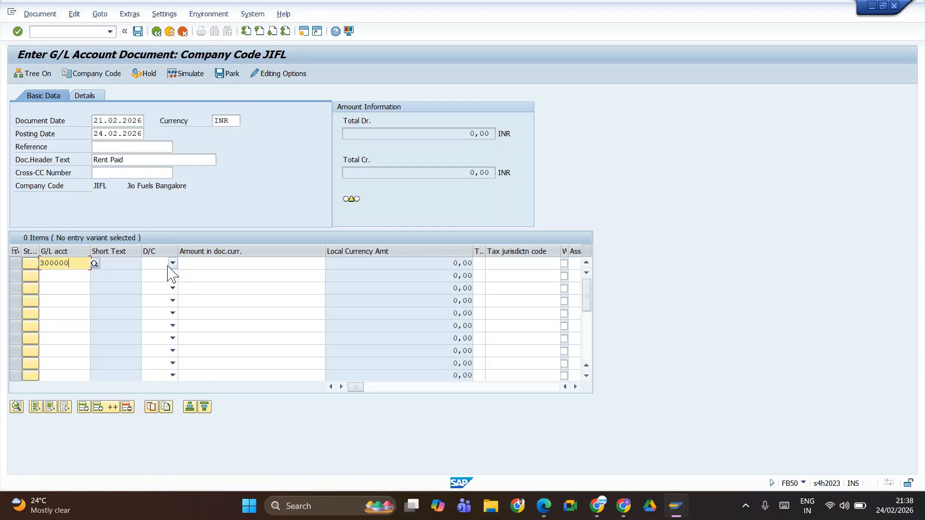
{"action": "left_click", "coordinate": [172, 264]}
{"action": "left_click", "coordinate": [162, 288]}
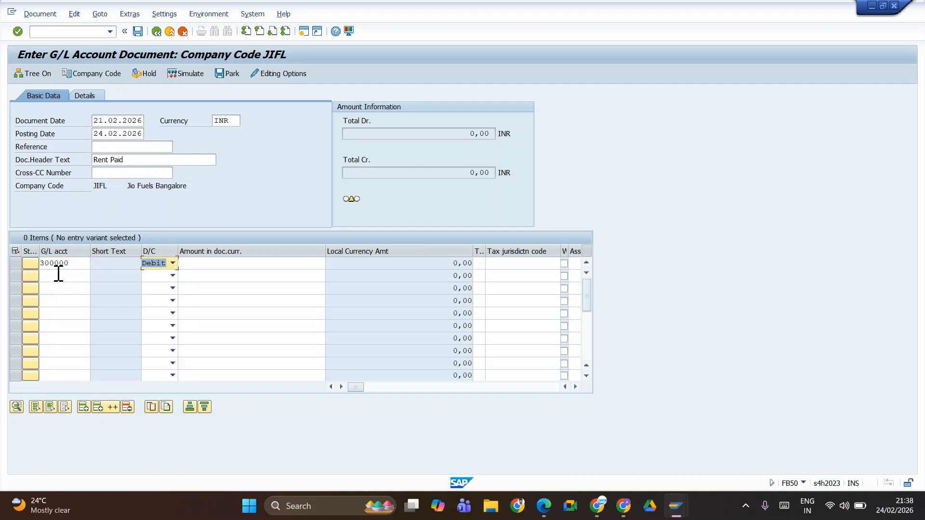
{"action": "left_click", "coordinate": [62, 279]}
{"action": "left_click", "coordinate": [229, 263]}
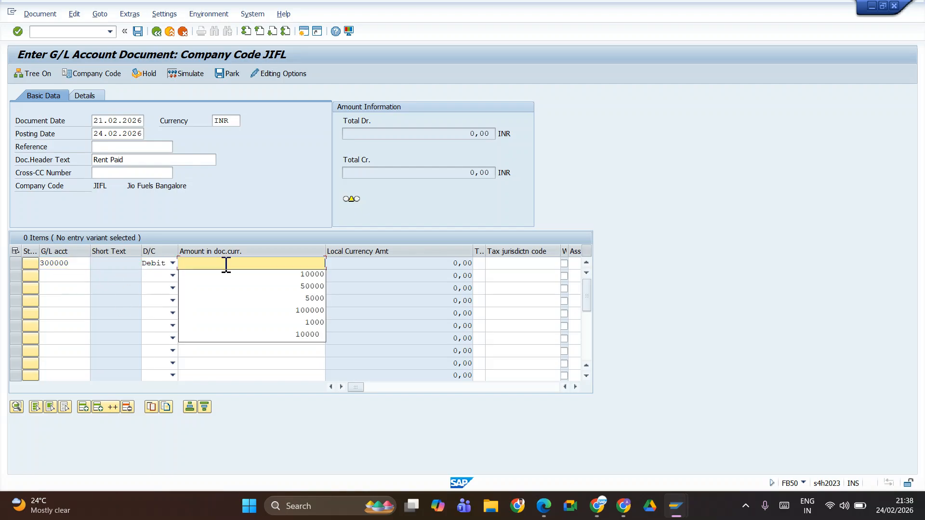
{"action": "left_click", "coordinate": [294, 275]}
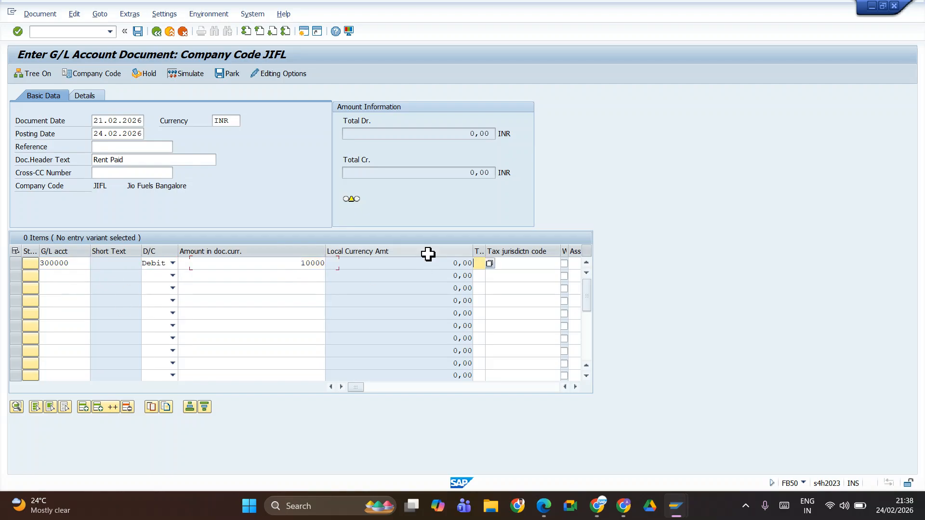
{"action": "left_click", "coordinate": [479, 265]}
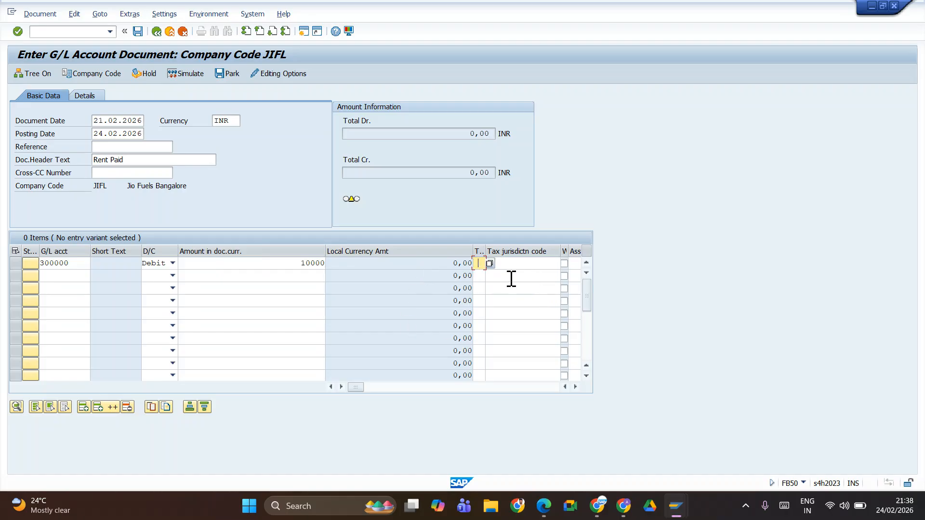
{"action": "key", "text": "space"}
{"action": "left_click", "coordinate": [486, 275]}
Step: In the Edit G/L Account Centrally session, expand Bank Accounts, open SBI OutGoing Bank and copy its account number for the second line item
{"action": "left_click", "coordinate": [69, 274]}
{"action": "key", "text": "alt+Tab"}
{"action": "key", "text": "alt+Tab"}
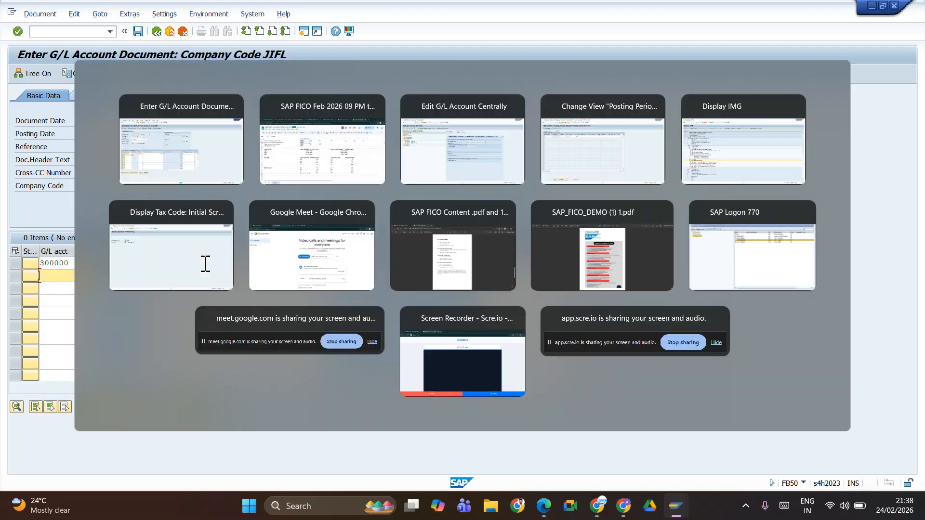
{"action": "key", "text": "alt+Tab"}
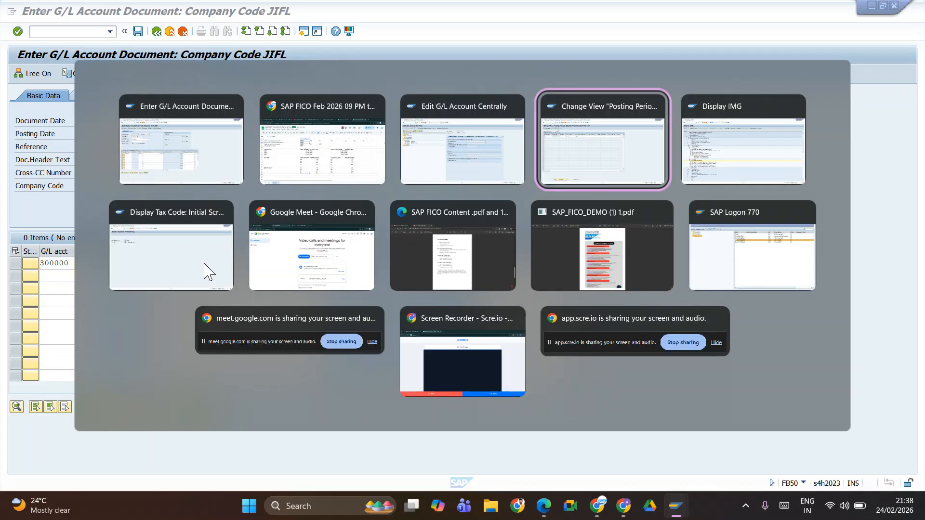
{"action": "key", "text": "alt+shift+Tab"}
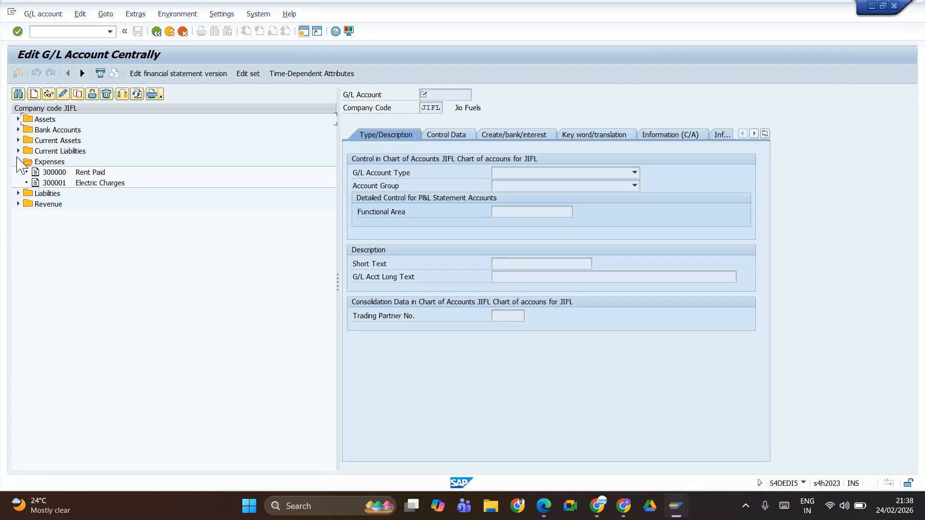
{"action": "left_click", "coordinate": [18, 130]}
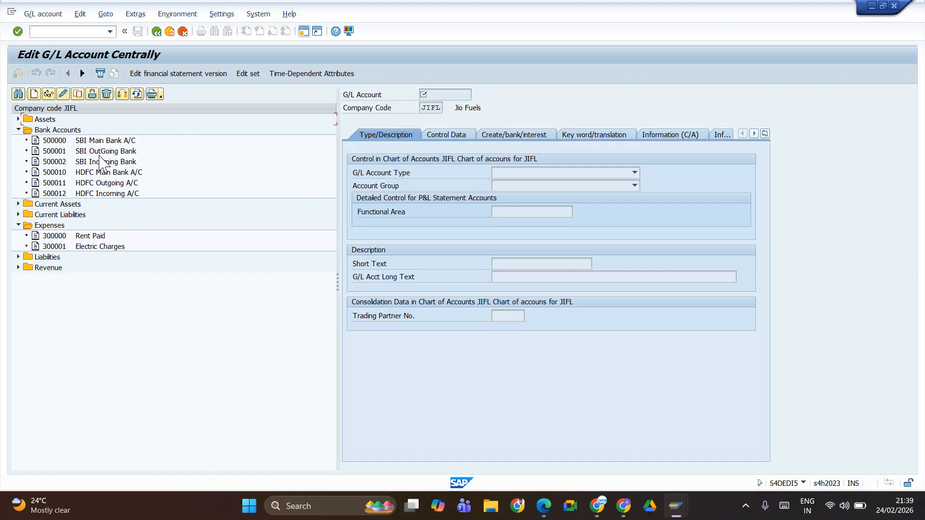
{"action": "double_click", "coordinate": [51, 151]}
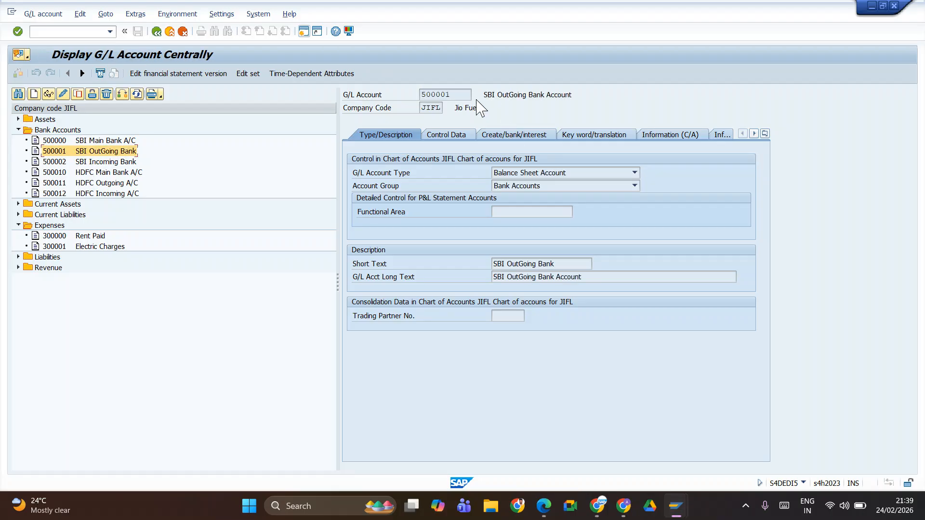
{"action": "left_click_drag", "start_coordinate": [446, 93], "coordinate": [418, 102]}
Step: Back in the FB50 document, fill the second line item with G/L account 500001, Credit and amount 10000
{"action": "key", "text": "alt+Tab"}
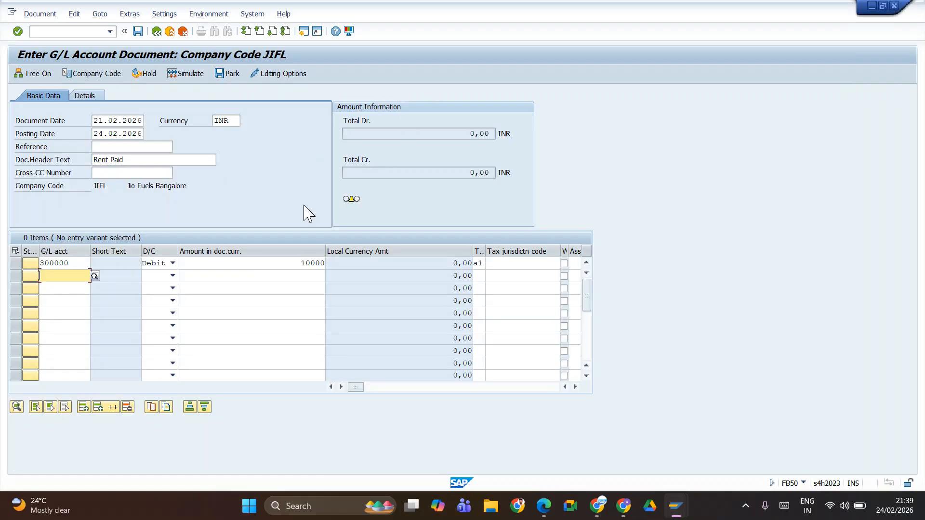
{"action": "left_click", "coordinate": [172, 275]}
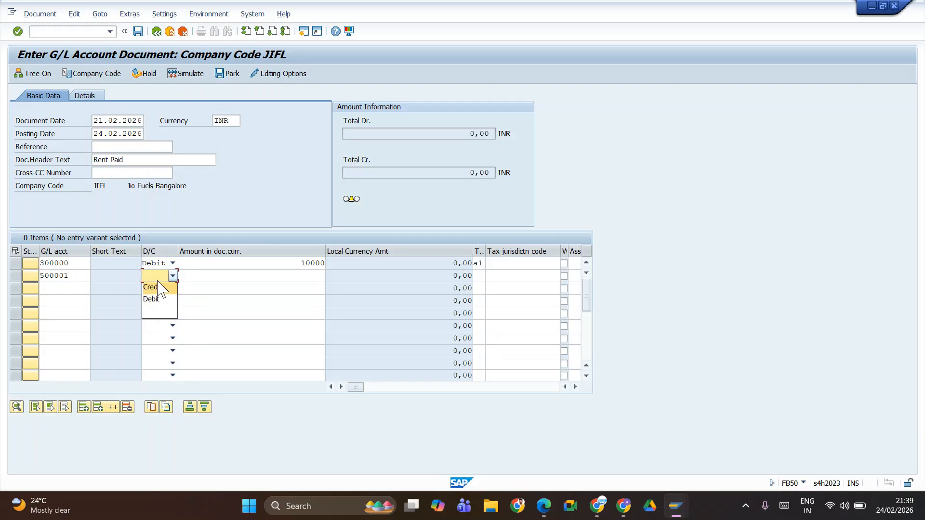
{"action": "left_click", "coordinate": [159, 288]}
{"action": "left_click", "coordinate": [251, 275]}
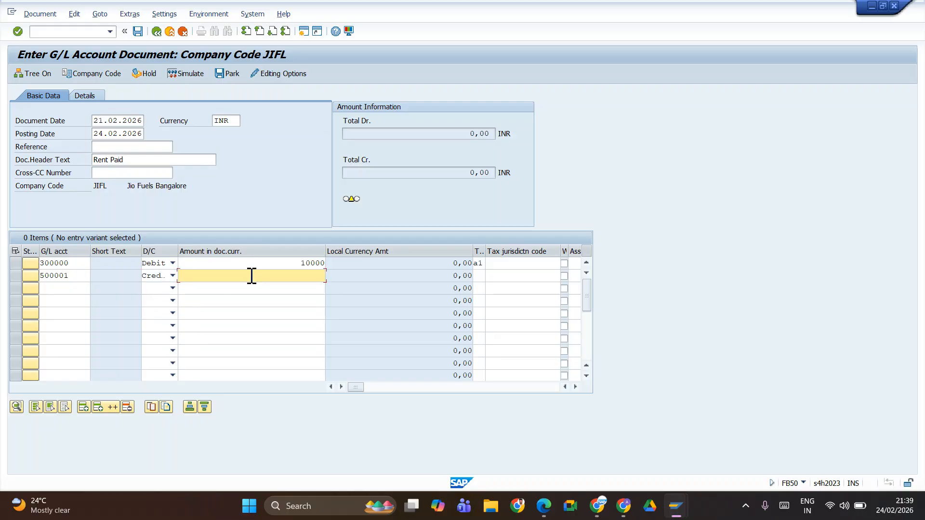
{"action": "type", "text": "1000"}
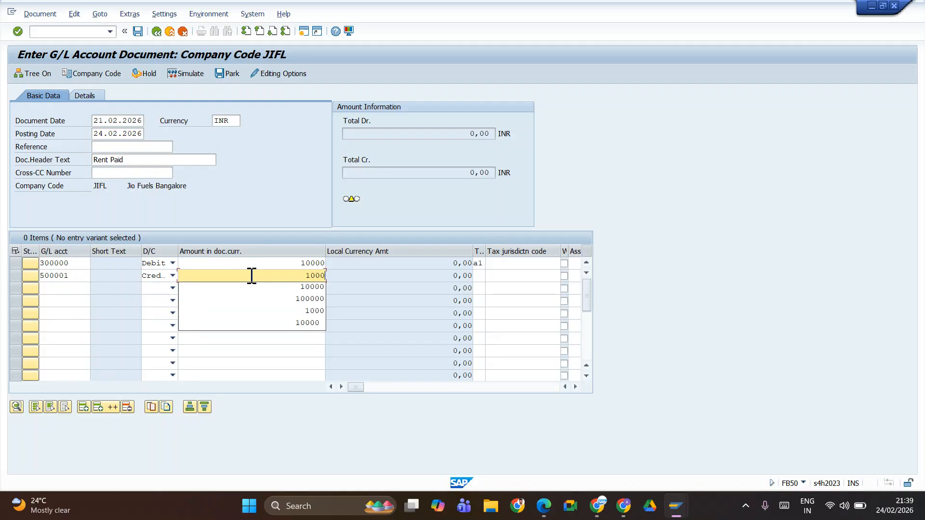
{"action": "type", "text": "0"}
{"action": "key", "text": "Tab"}
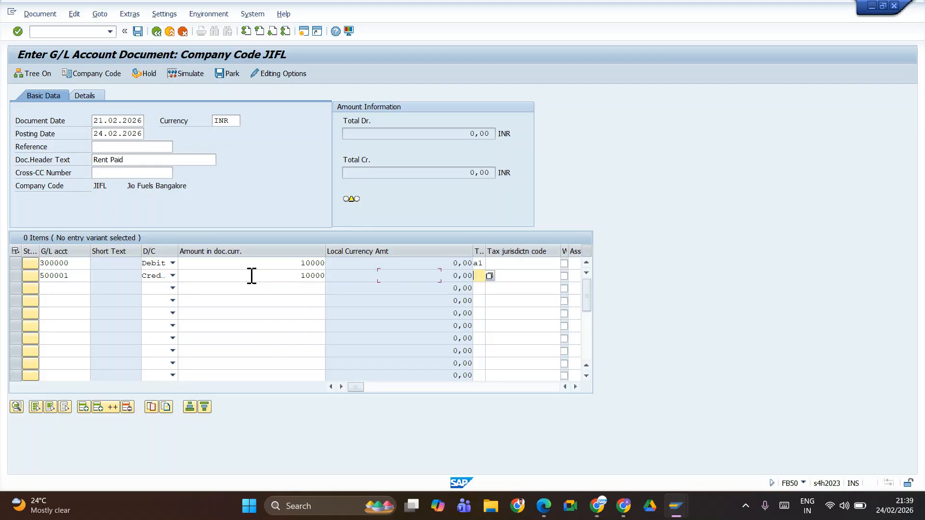
{"action": "left_click", "coordinate": [517, 256]}
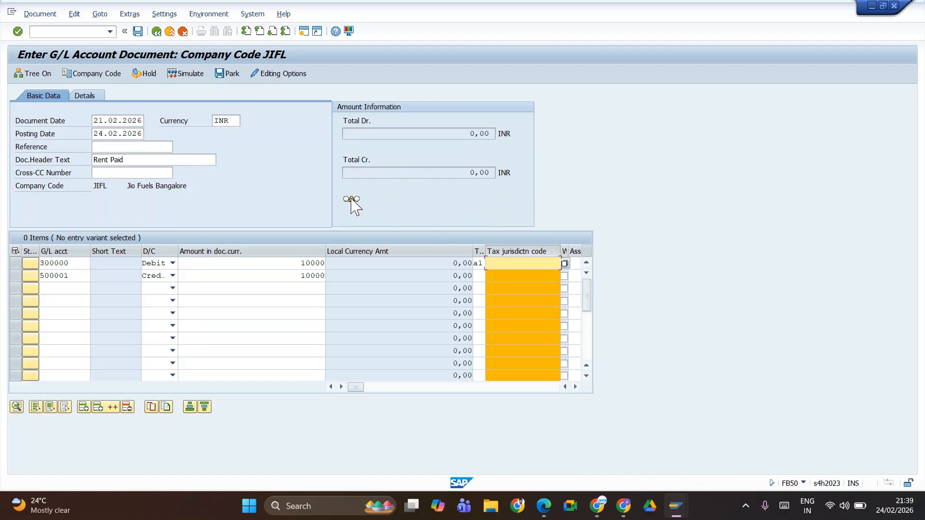
{"action": "mouse_move", "coordinate": [352, 199]}
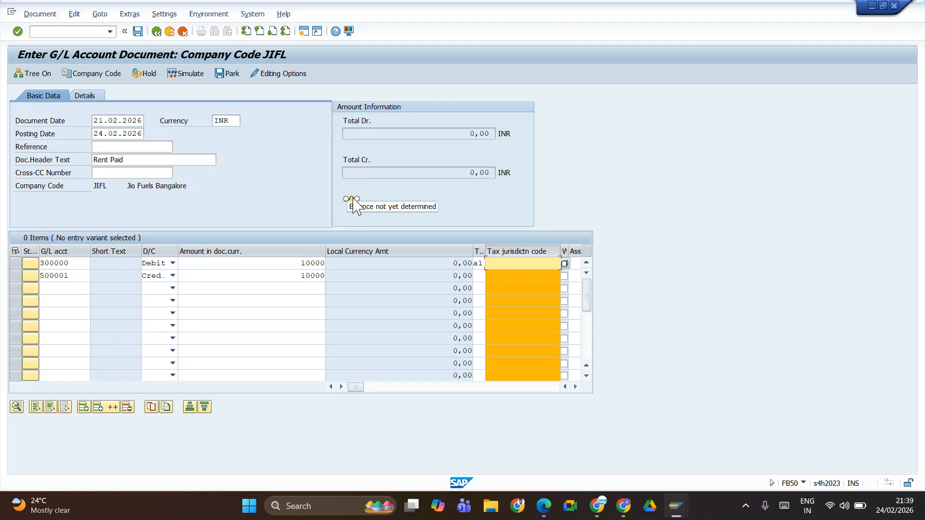
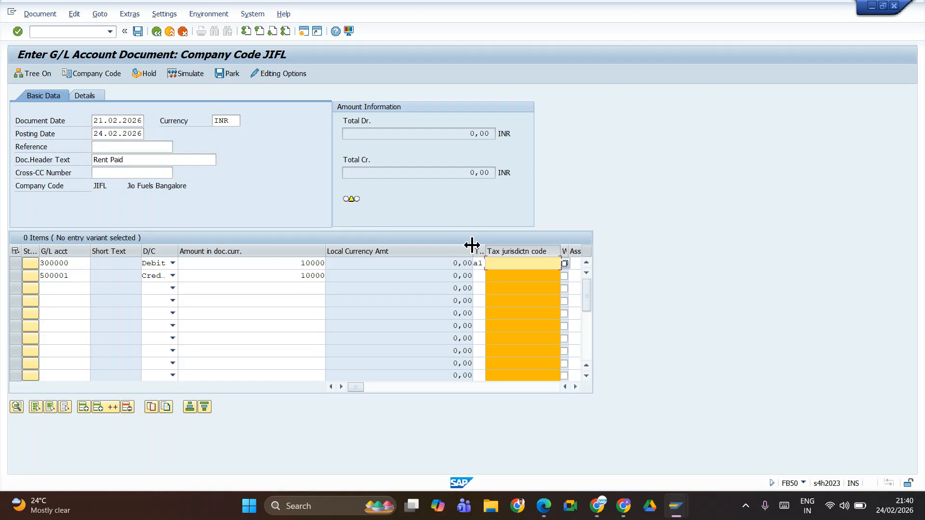
Step: Validate the Rent Paid document entries and look up the tolerance group transactions in the SAP FICO Feb 2026 configuration sheet
{"action": "key", "text": "Return"}
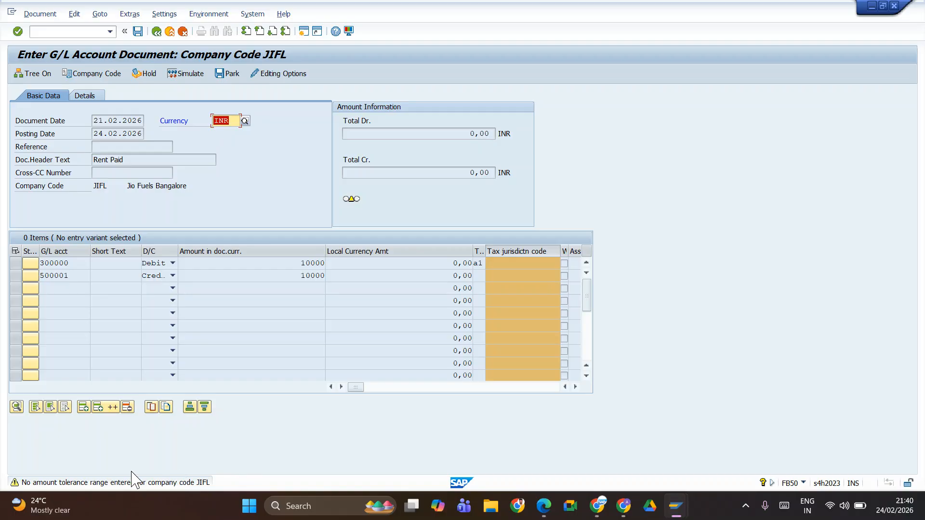
{"action": "key", "text": "alt+Tab"}
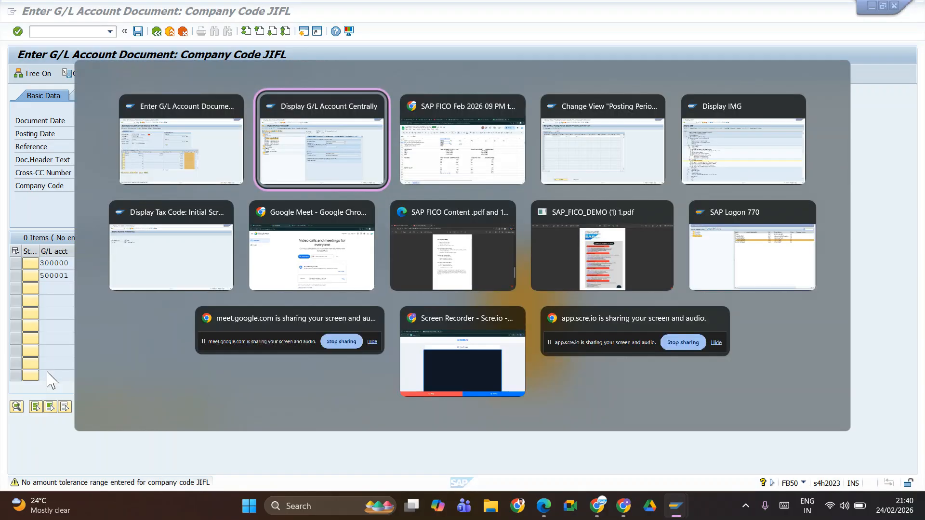
{"action": "key", "text": "alt+Tab"}
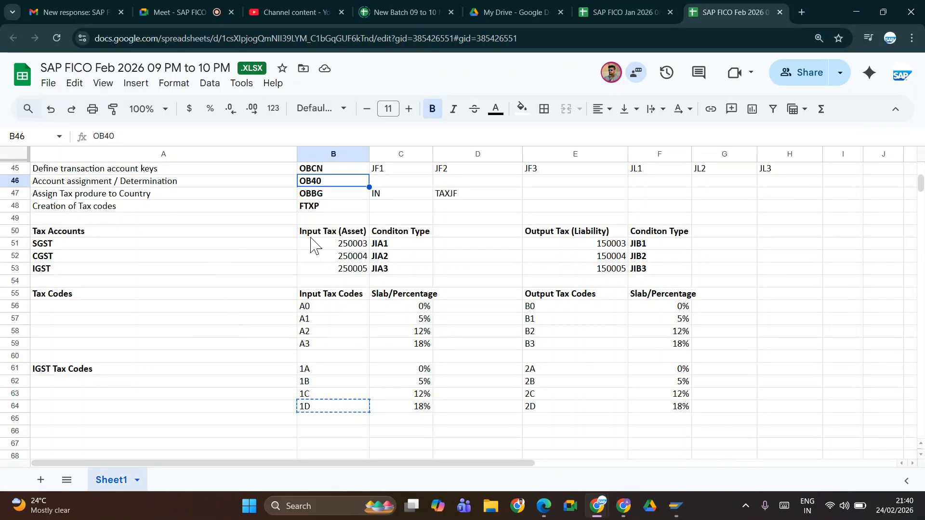
{"action": "left_click", "coordinate": [164, 198]}
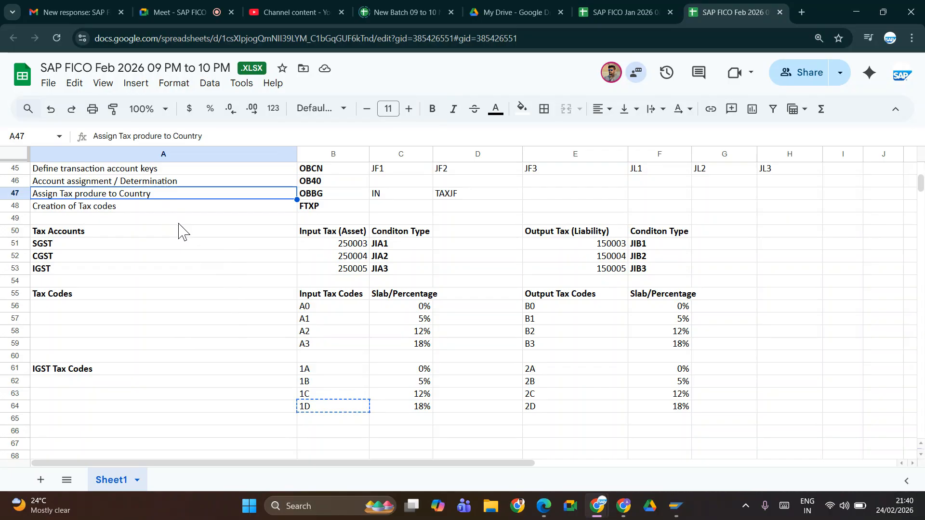
{"action": "key", "text": "Up"}
{"action": "key", "text": "Up"}
{"action": "key", "text": "Up"}
{"action": "key", "text": "Up"}
{"action": "key", "text": "Up"}
{"action": "key", "text": "Up"}
{"action": "key", "text": "Up"}
{"action": "key", "text": "Up"}
{"action": "key", "text": "Up"}
{"action": "key", "text": "Up"}
{"action": "key", "text": "Up"}
{"action": "key", "text": "Up"}
{"action": "key", "text": "Up"}
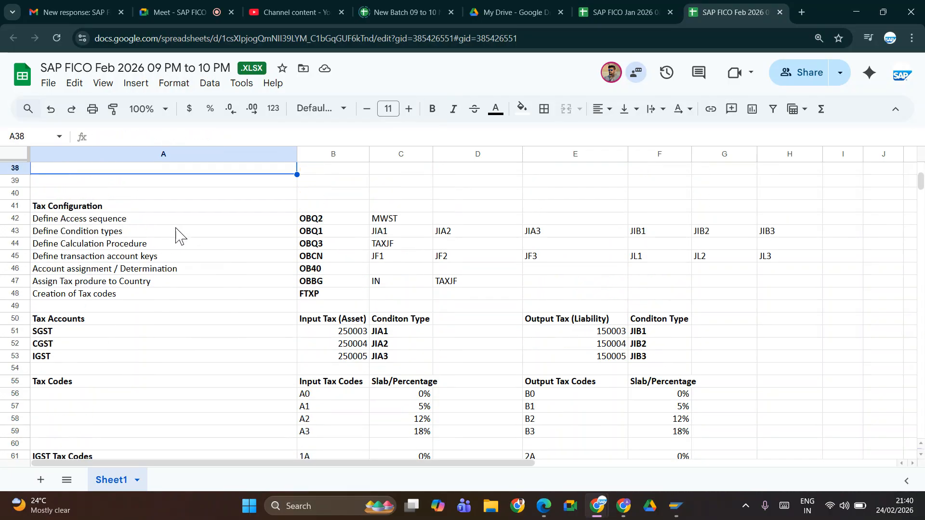
{"action": "key", "text": "Up"}
{"action": "key", "text": "Up"}
{"action": "key", "text": "Up"}
{"action": "key", "text": "Up"}
{"action": "key", "text": "Up"}
{"action": "key", "text": "Up"}
{"action": "key", "text": "Up"}
{"action": "key", "text": "Up"}
{"action": "key", "text": "Up"}
{"action": "key", "text": "Up"}
{"action": "key", "text": "Up"}
{"action": "key", "text": "Up"}
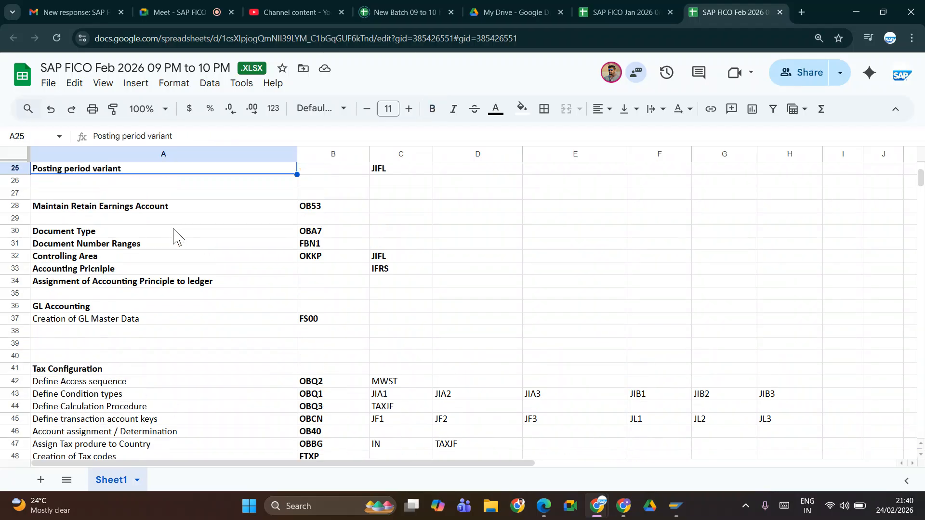
{"action": "key", "text": "Up"}
{"action": "key", "text": "Up"}
{"action": "key", "text": "Up"}
{"action": "key", "text": "Up"}
{"action": "key", "text": "Up"}
{"action": "key", "text": "Up"}
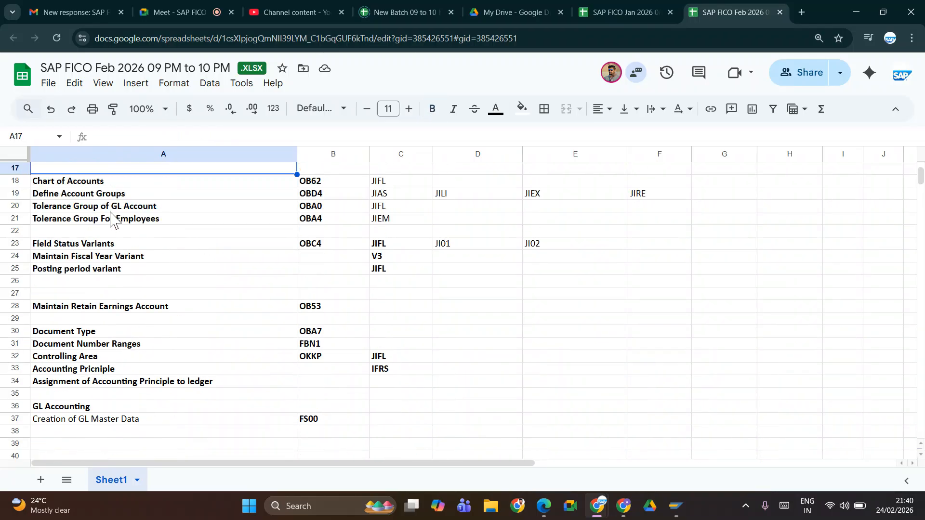
{"action": "key", "text": "Up"}
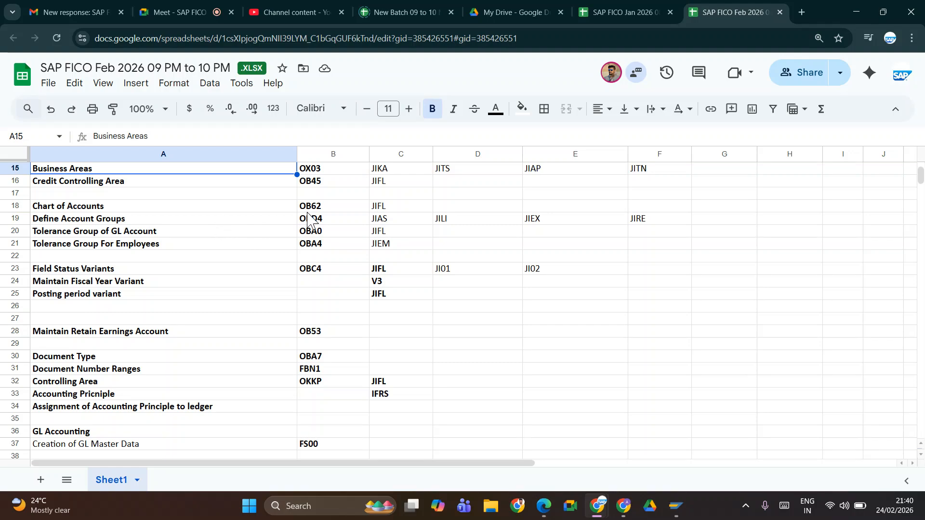
{"action": "key", "text": "alt+Tab"}
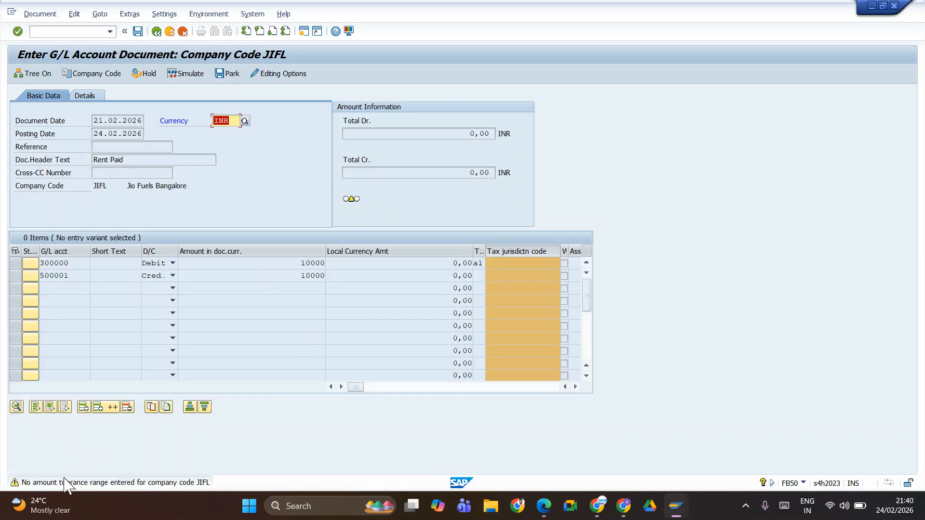
Step: Recheck the FB50 document, open the long text of the tolerance message and compare it with the tolerance groups in the sheet
{"action": "key", "text": "Return"}
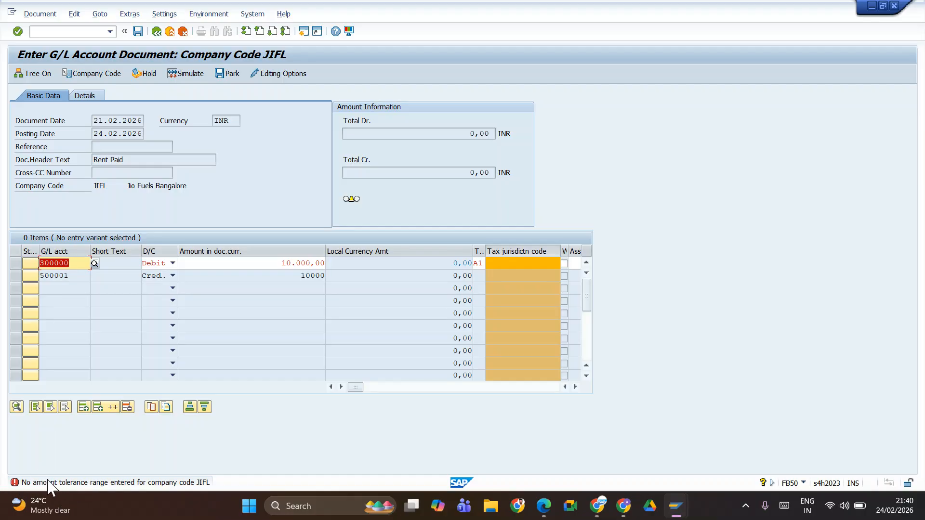
{"action": "double_click", "coordinate": [47, 481]}
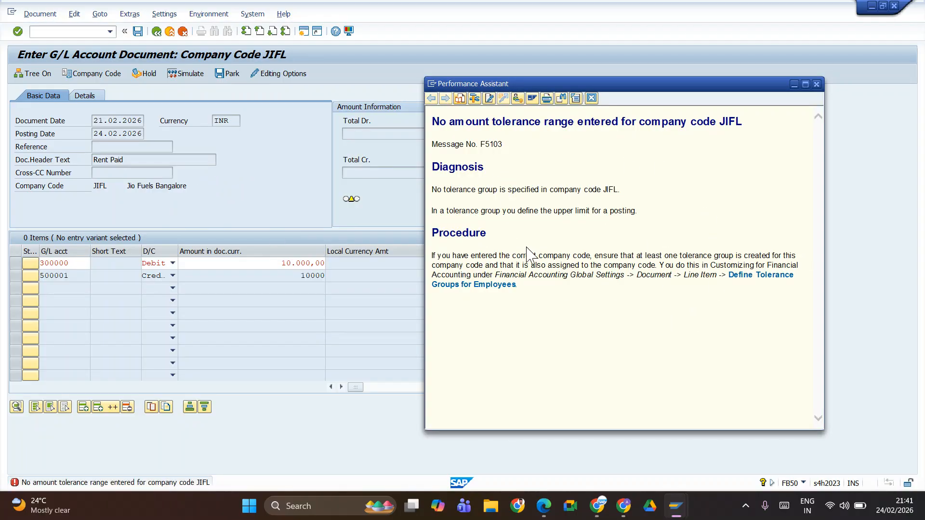
{"action": "key", "text": "alt+Tab"}
{"action": "key", "text": "alt+Tab"}
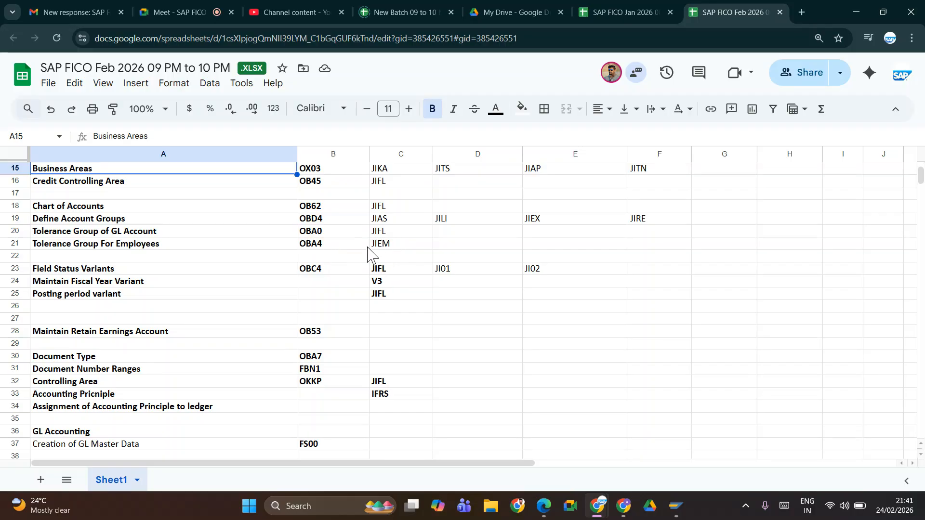
{"action": "key", "text": "alt+Tab"}
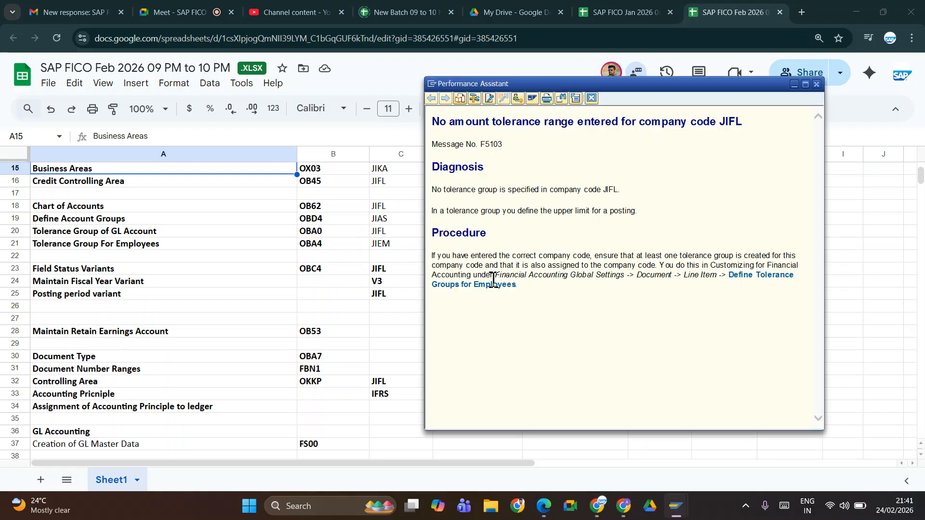
{"action": "key", "text": "alt+Tab"}
{"action": "key", "text": "alt+Tab"}
{"action": "key", "text": "alt+Tab"}
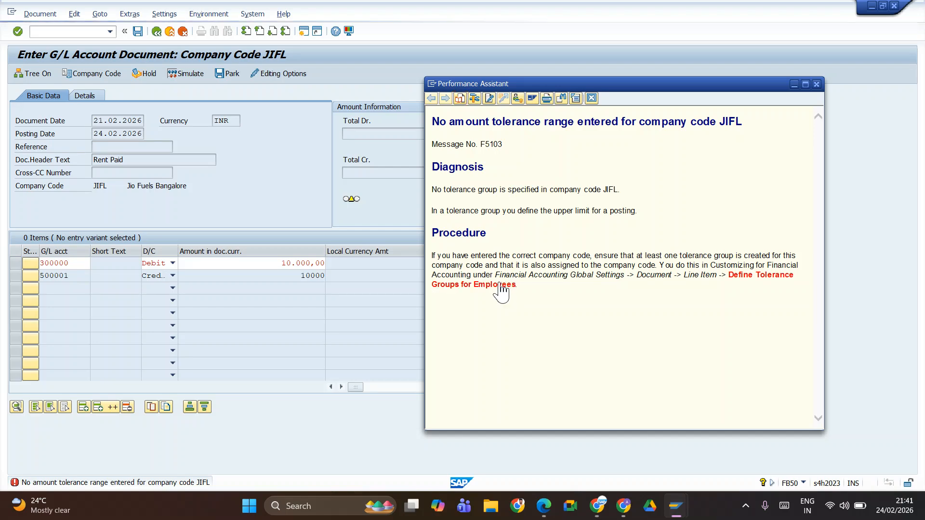
Step: From the message's long text, open the Define Tolerance Groups for Employees activity under Financial Accounting Global Settings
{"action": "left_click", "coordinate": [501, 286]}
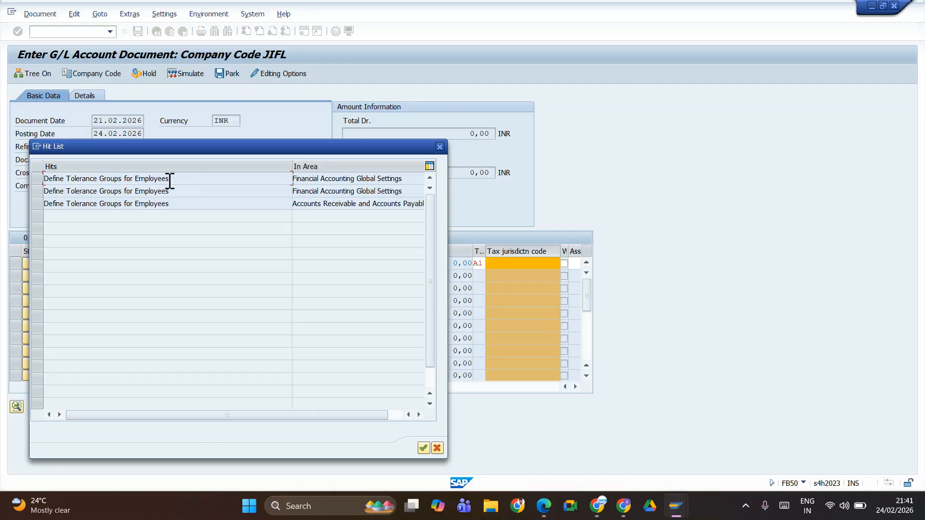
{"action": "double_click", "coordinate": [78, 180]}
{"action": "left_click", "coordinate": [63, 211]}
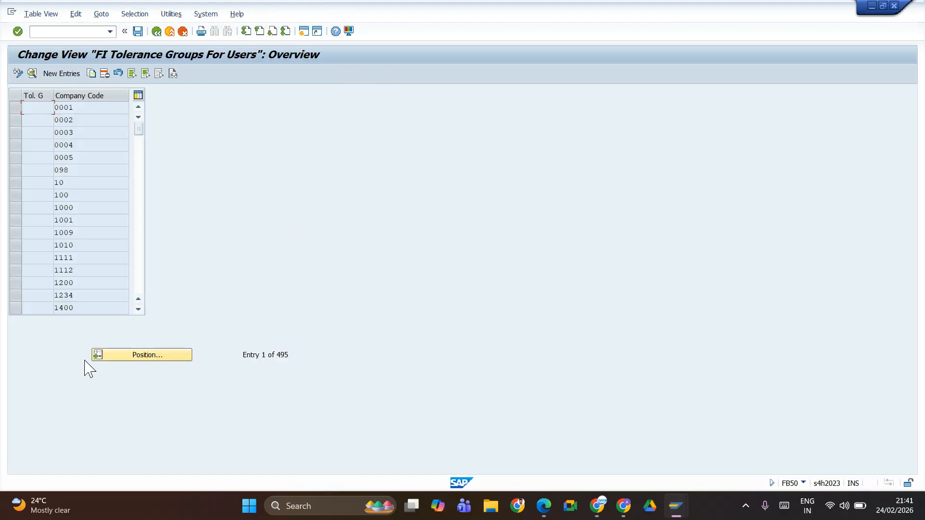
Step: Locate tolerance group JIEM for company code JIFL and examine its upper limits for posting, then return to the IMG
{"action": "left_click", "coordinate": [124, 357]}
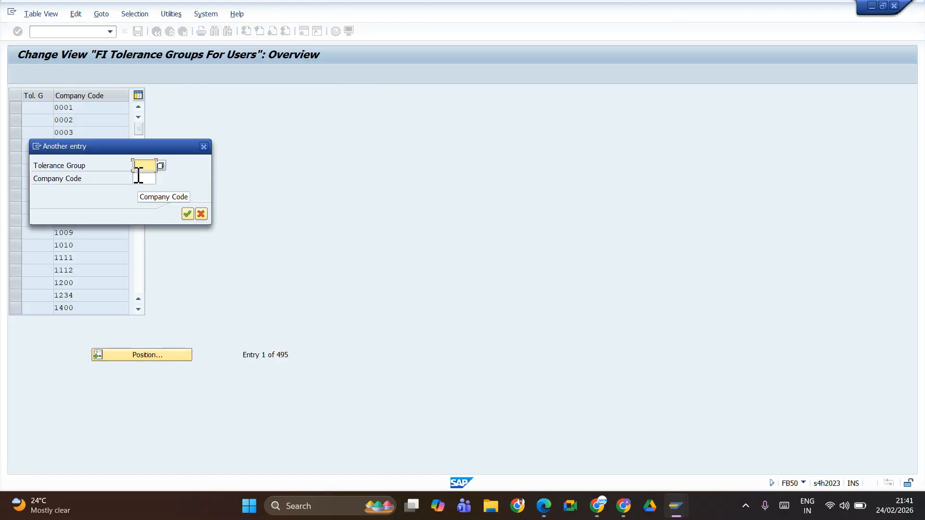
{"action": "key", "text": "alt+Tab"}
{"action": "key", "text": "alt+Tab"}
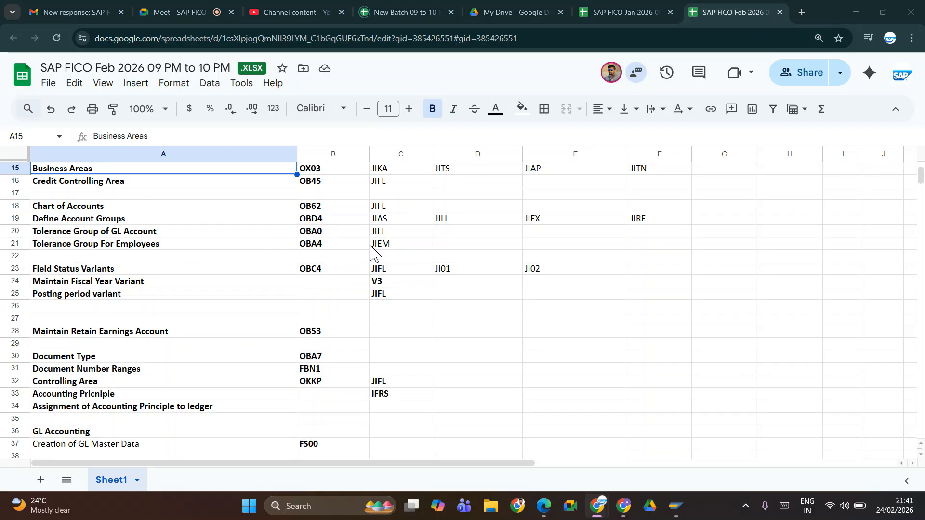
{"action": "key", "text": "alt+Tab"}
{"action": "type", "text": "jie"}
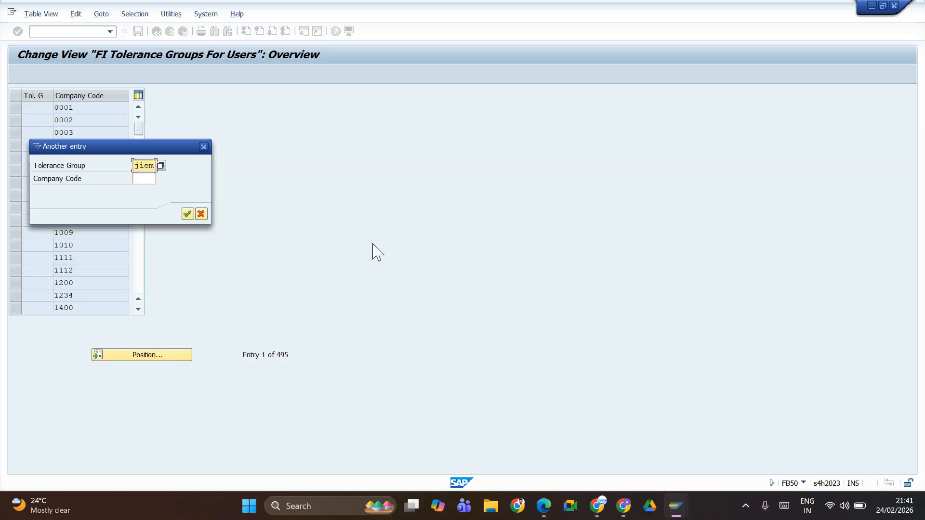
{"action": "key", "text": "Return"}
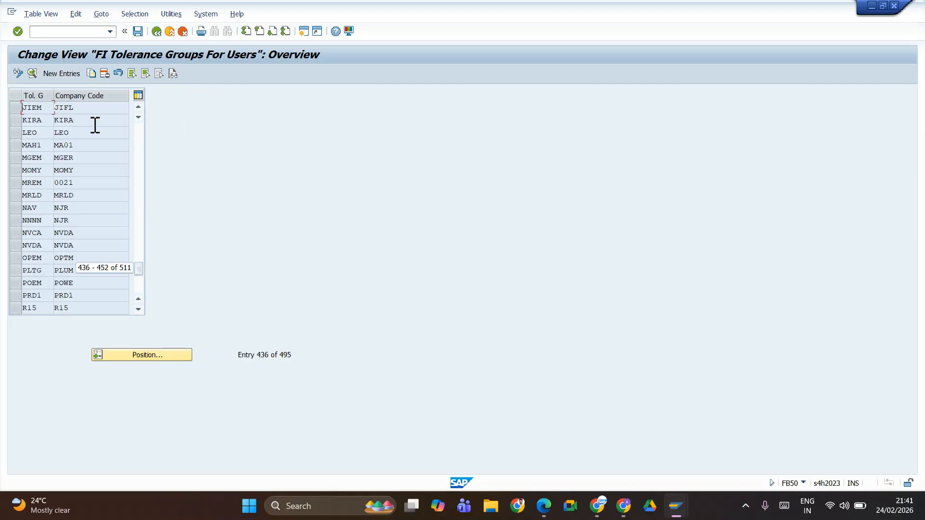
{"action": "left_click", "coordinate": [16, 109]}
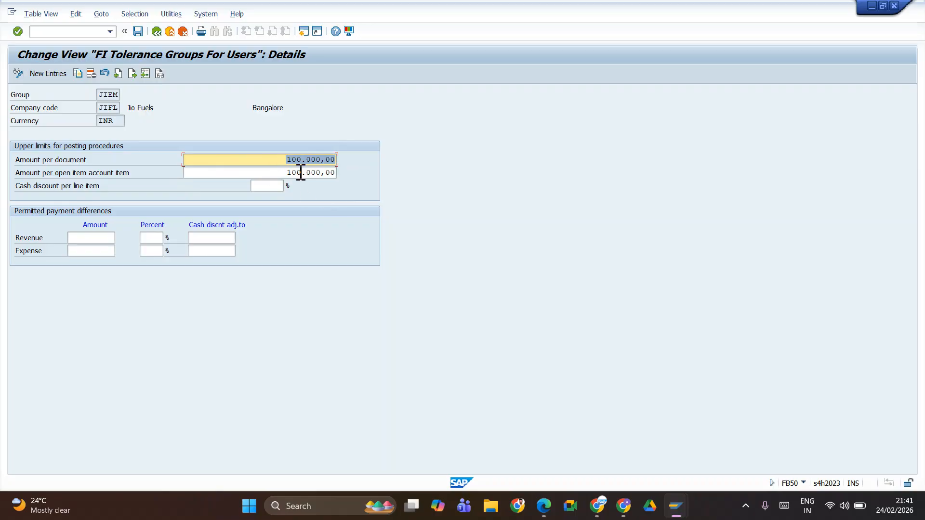
{"action": "left_click", "coordinate": [317, 159]}
{"action": "left_click", "coordinate": [156, 31]}
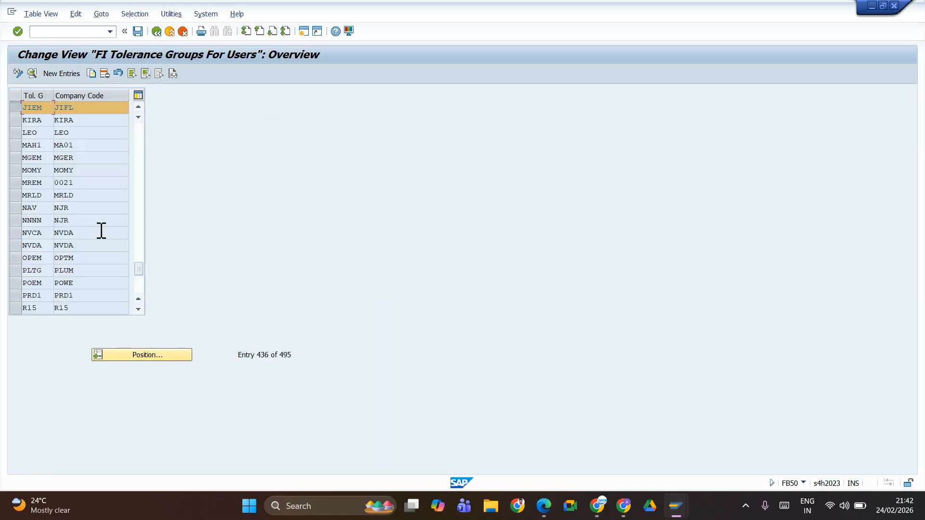
{"action": "left_click", "coordinate": [156, 31]}
Step: Open the Assign User/Tolerance Groups activity and position the list on user S4DEDI5
{"action": "left_click", "coordinate": [63, 222]}
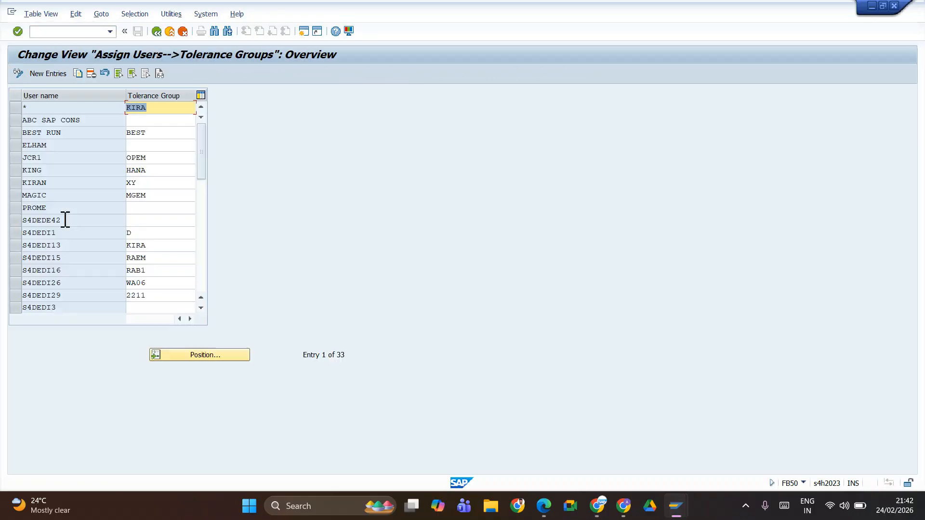
{"action": "left_click", "coordinate": [189, 358]}
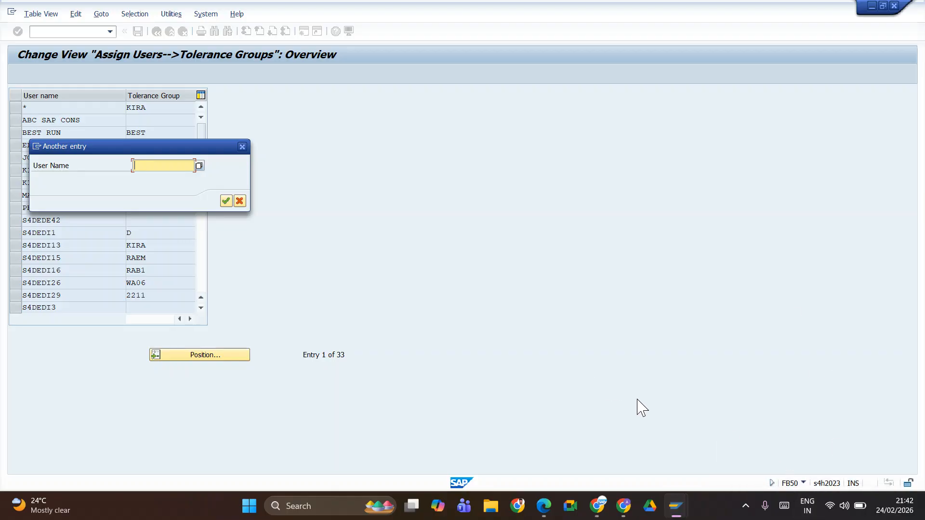
{"action": "key", "text": "BackSpace"}
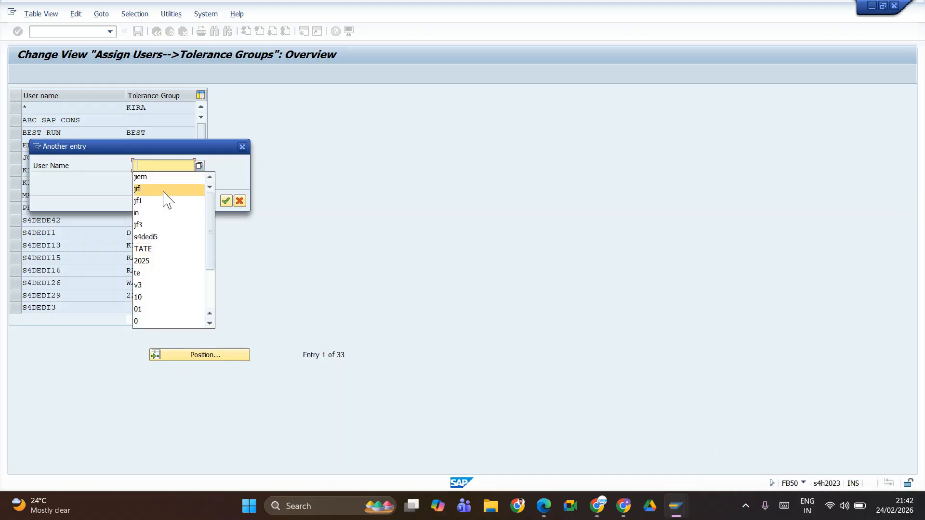
{"action": "left_click", "coordinate": [150, 238]}
{"action": "left_click", "coordinate": [226, 201]}
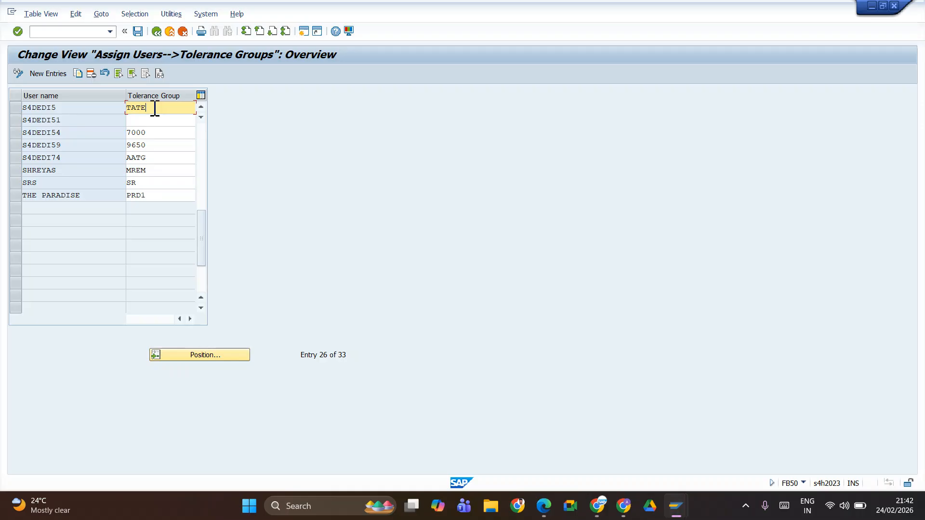
Step: Assign tolerance group JIEM from the configuration sheet to user S4DEDI5 and save it under the Org.Structure Configuration of Jio Fuels request
{"action": "key", "text": "Delete"}
{"action": "key", "text": "alt+Tab"}
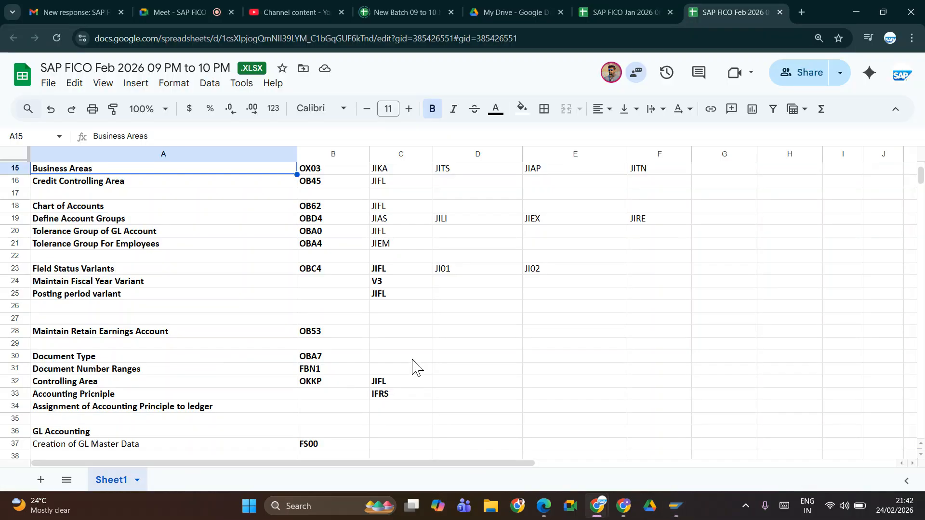
{"action": "left_click", "coordinate": [331, 236]}
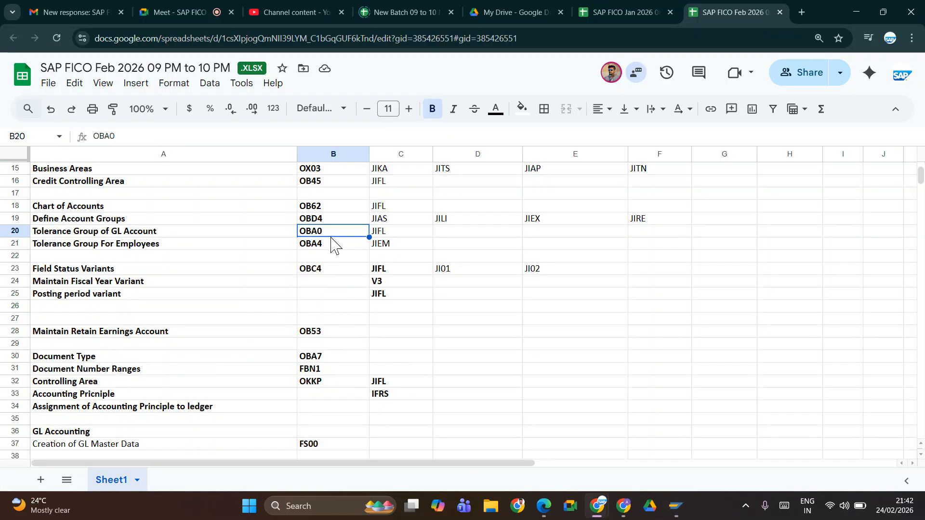
{"action": "left_click", "coordinate": [331, 244]}
{"action": "key", "text": "Right"}
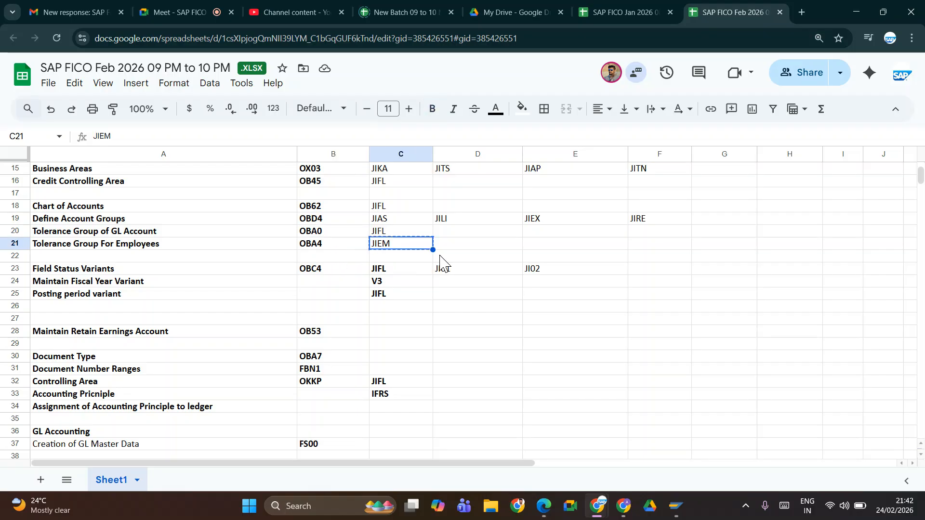
{"action": "key", "text": "alt+Tab"}
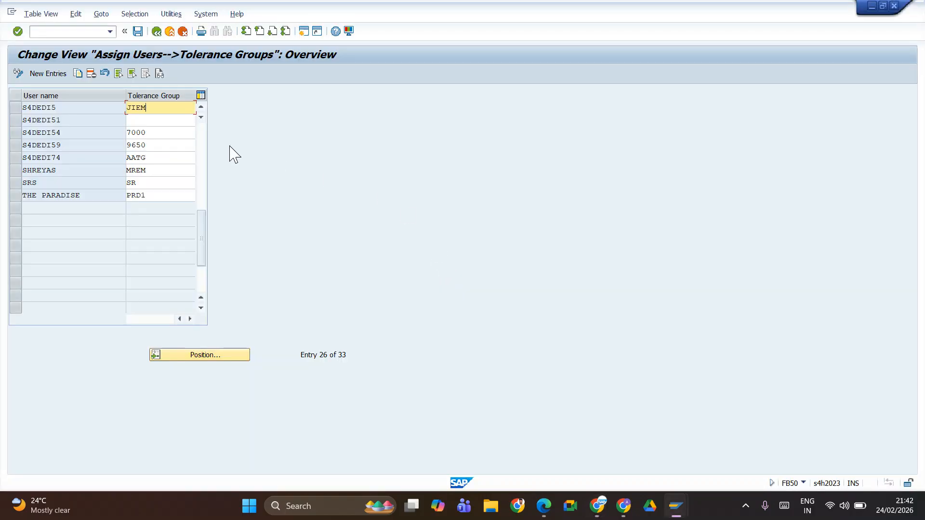
{"action": "left_click", "coordinate": [138, 32]}
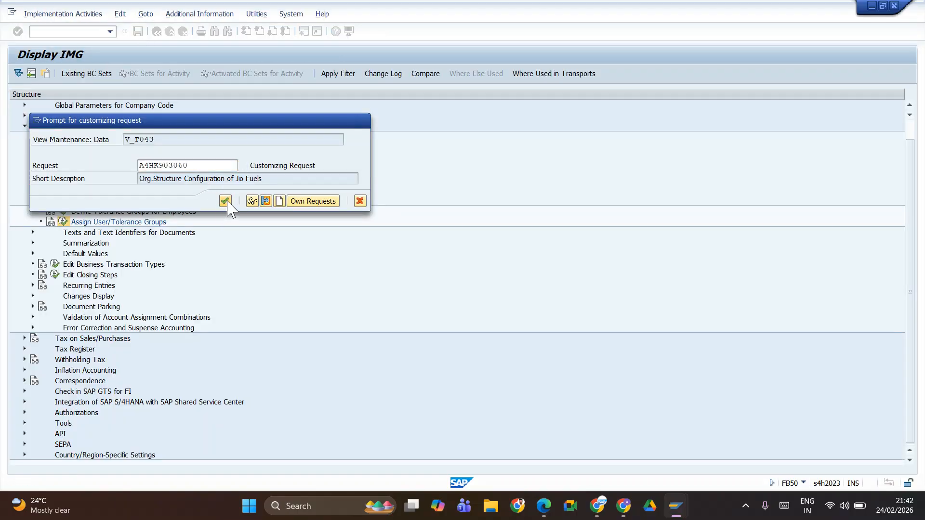
{"action": "left_click", "coordinate": [225, 201]}
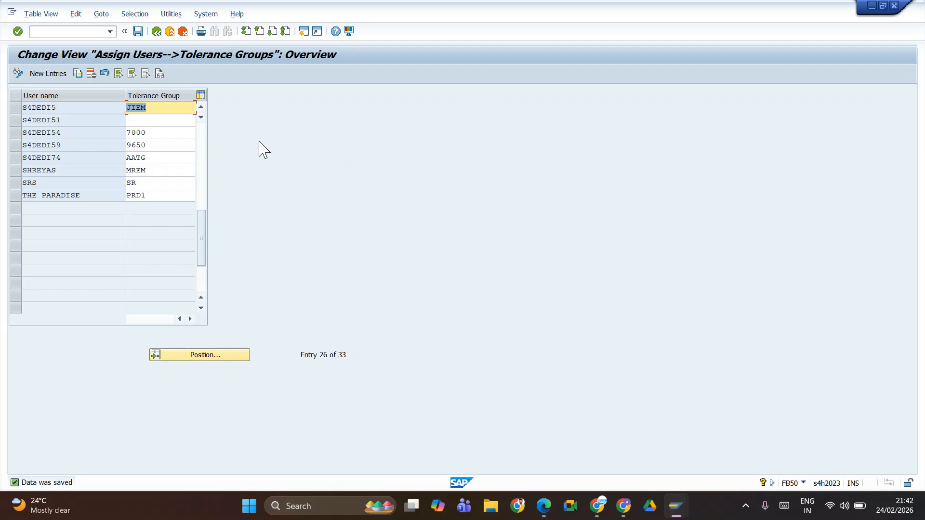
Step: Leave the IMG, close the message help and simulate the Rent Paid document in FB50
{"action": "left_click", "coordinate": [139, 33]}
{"action": "left_click", "coordinate": [154, 31]}
{"action": "left_click", "coordinate": [154, 31]}
{"action": "left_click", "coordinate": [155, 32]}
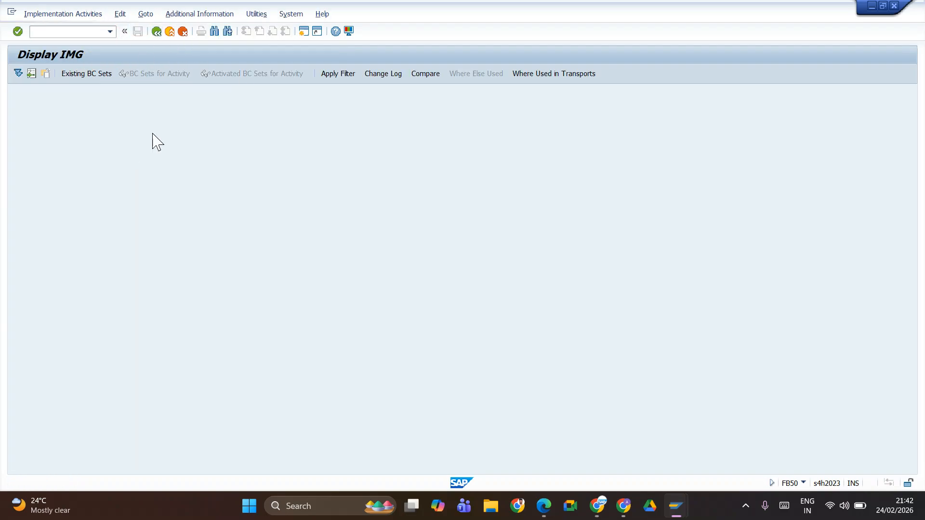
{"action": "left_click", "coordinate": [817, 84]}
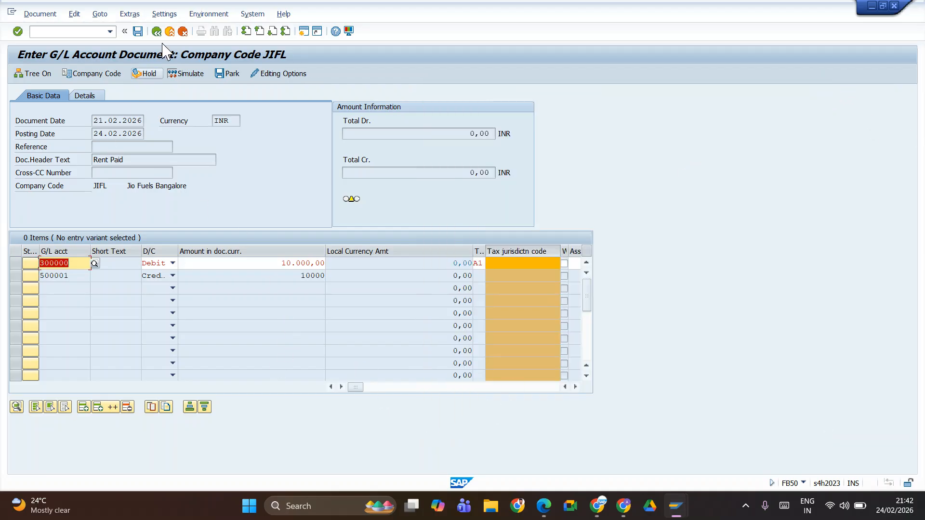
{"action": "left_click", "coordinate": [186, 77]}
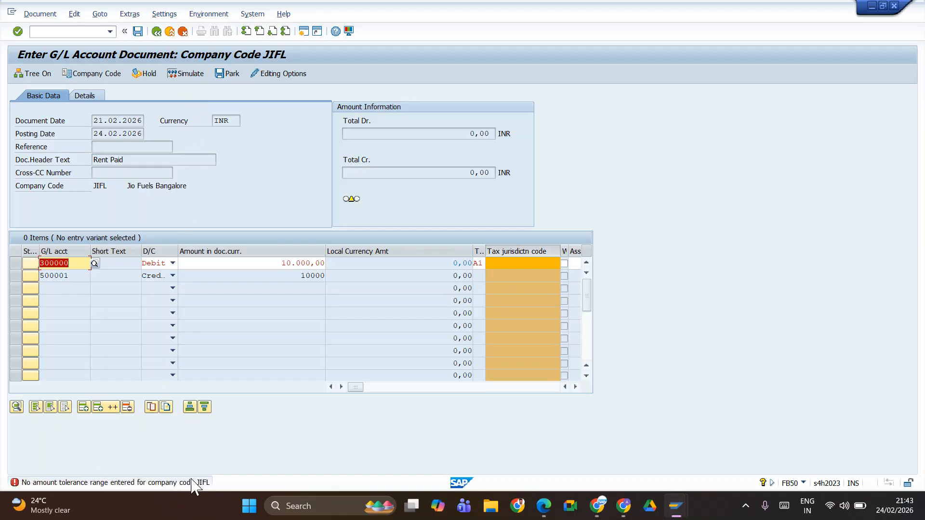
Step: Discard the current document entry and start a new one dated 21.02.2026 with the header text Rent Paid
{"action": "left_click", "coordinate": [183, 33]}
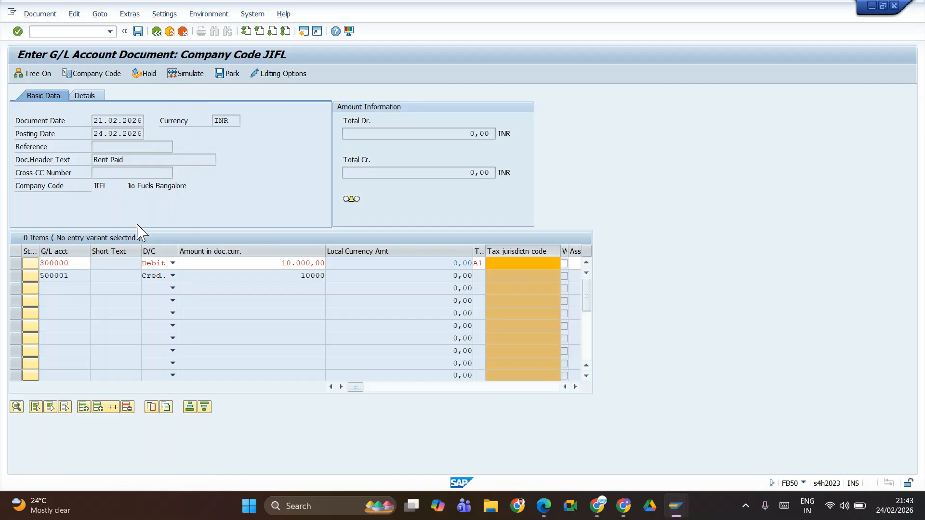
{"action": "left_click", "coordinate": [193, 244]}
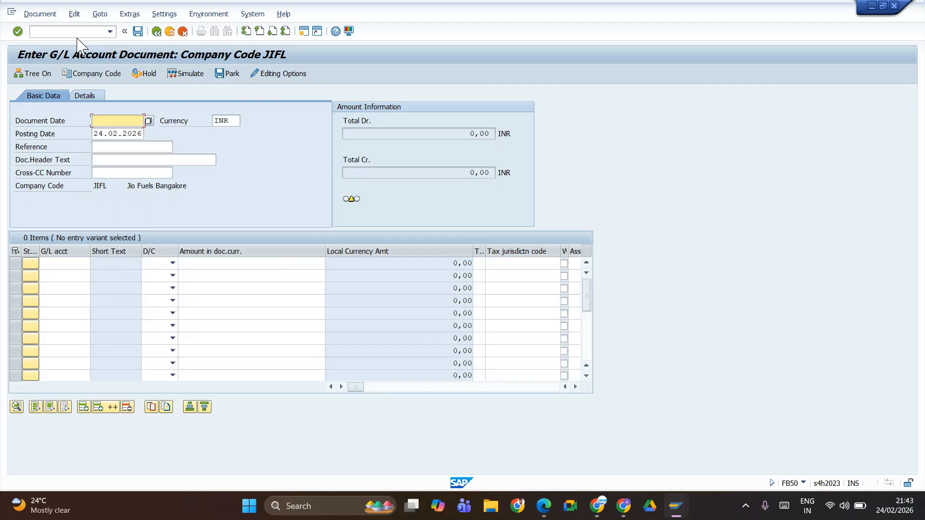
{"action": "left_click", "coordinate": [101, 120]}
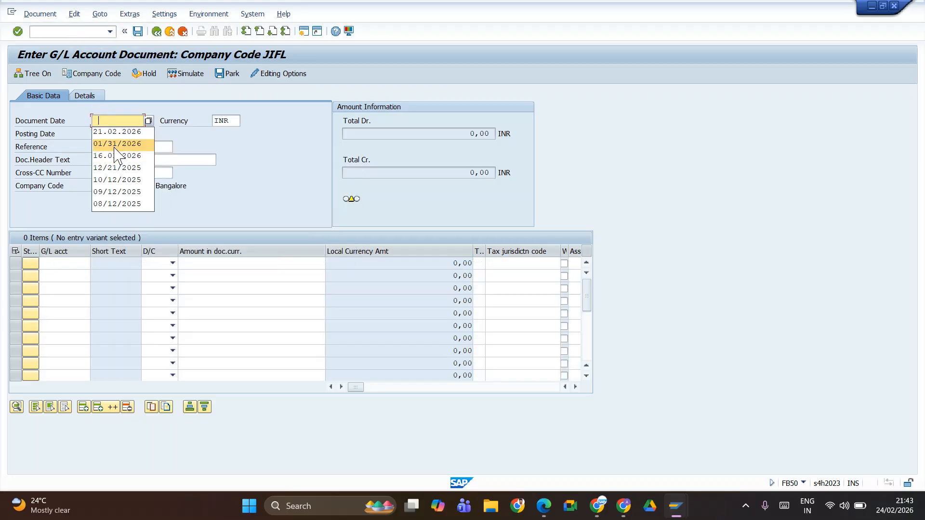
{"action": "left_click", "coordinate": [116, 132]}
{"action": "left_click", "coordinate": [109, 160]}
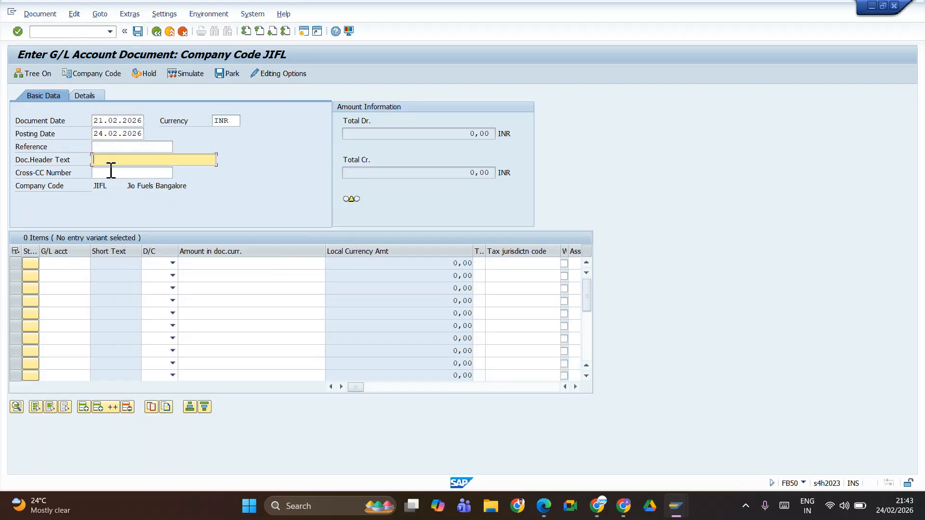
{"action": "left_click", "coordinate": [114, 171]}
Step: Enter G/L account 300000 as a debit line and G/L account 500001 as a credit line
{"action": "left_click", "coordinate": [66, 264]}
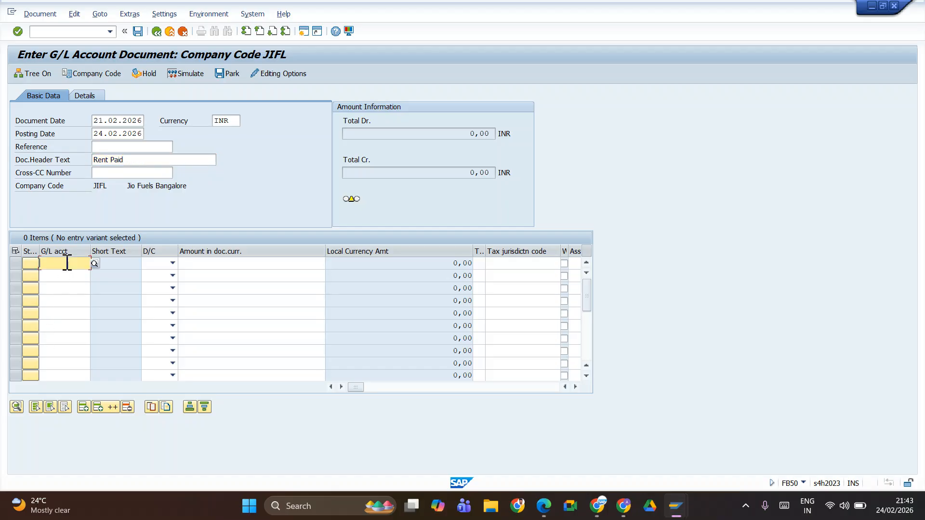
{"action": "left_click", "coordinate": [64, 287]}
{"action": "left_click", "coordinate": [60, 277]}
{"action": "left_click", "coordinate": [70, 292]}
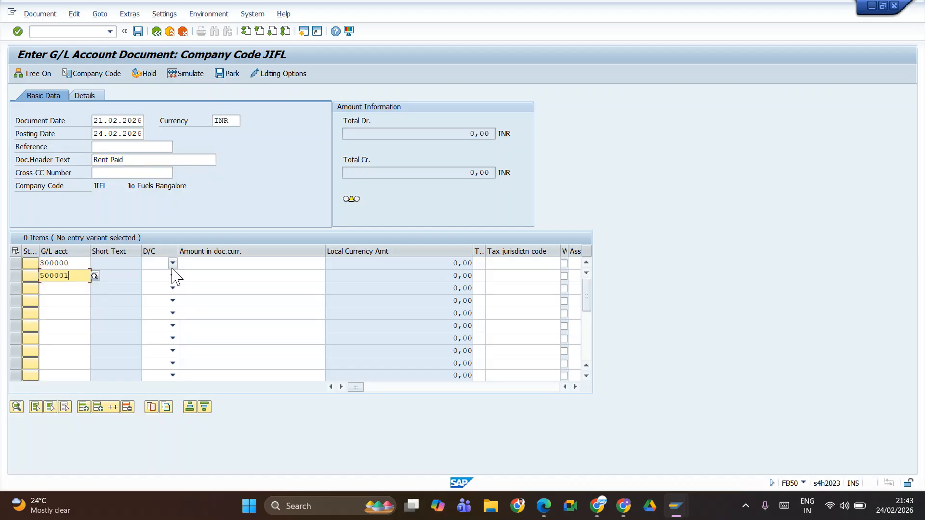
{"action": "left_click", "coordinate": [173, 263]}
{"action": "left_click", "coordinate": [161, 285]}
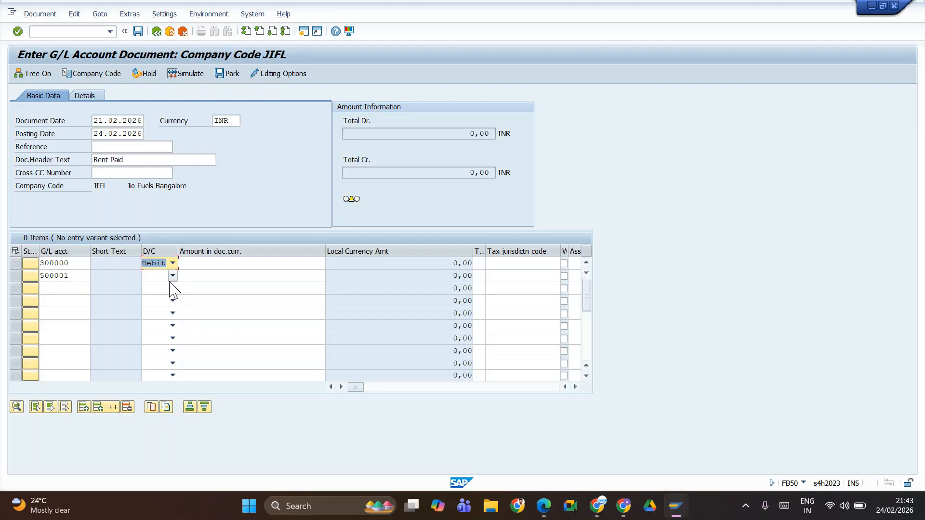
{"action": "left_click", "coordinate": [172, 276]}
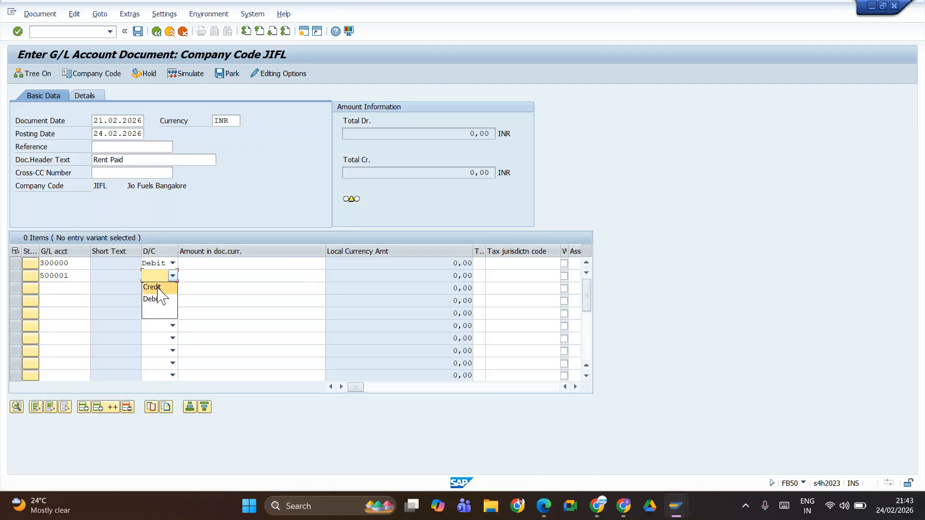
{"action": "left_click", "coordinate": [158, 288]}
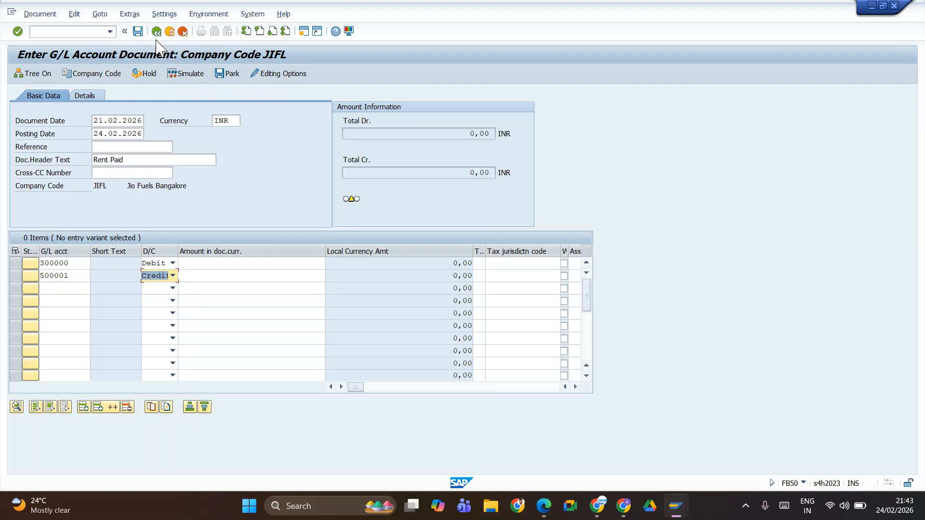
Step: Assign tax code A1 to the debit line, enter 10000 as the amount on both lines and simulate the document
{"action": "left_click", "coordinate": [481, 262]}
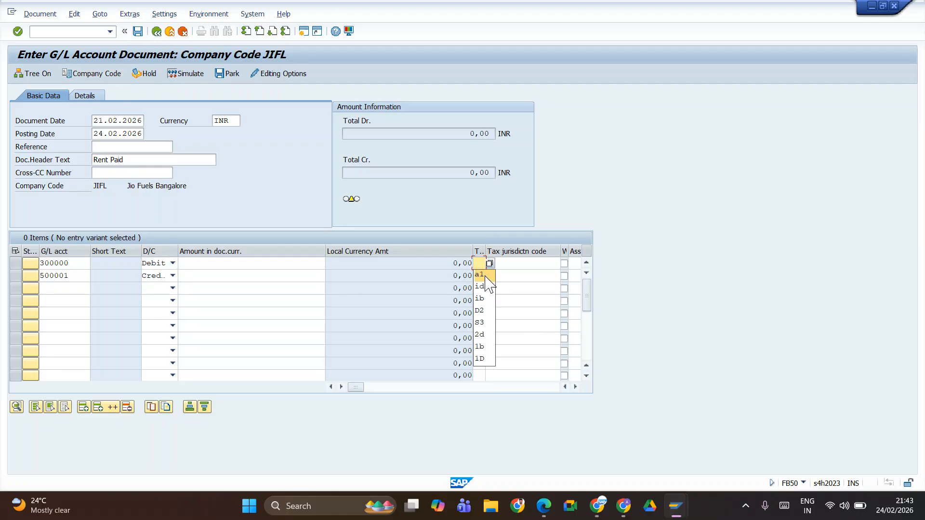
{"action": "left_click", "coordinate": [486, 276]}
{"action": "left_click", "coordinate": [236, 265]}
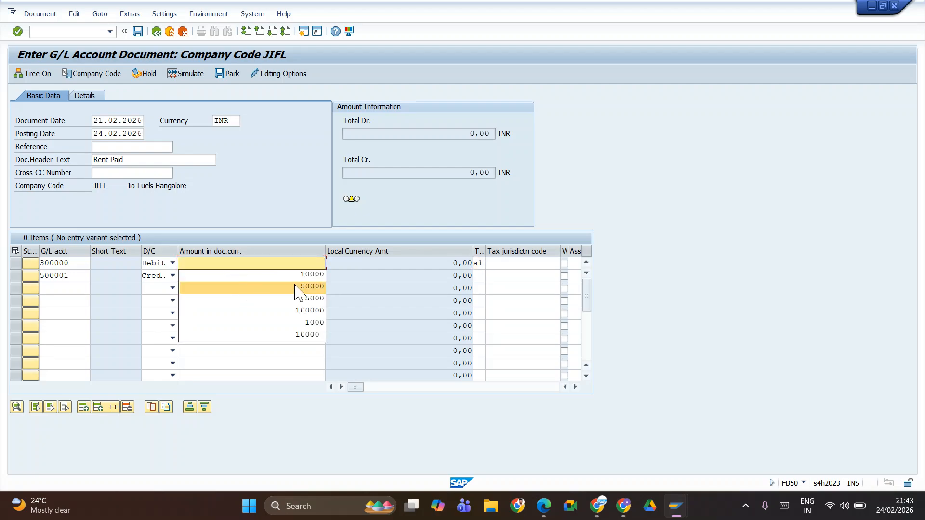
{"action": "left_click", "coordinate": [293, 284]}
{"action": "left_click", "coordinate": [291, 275]}
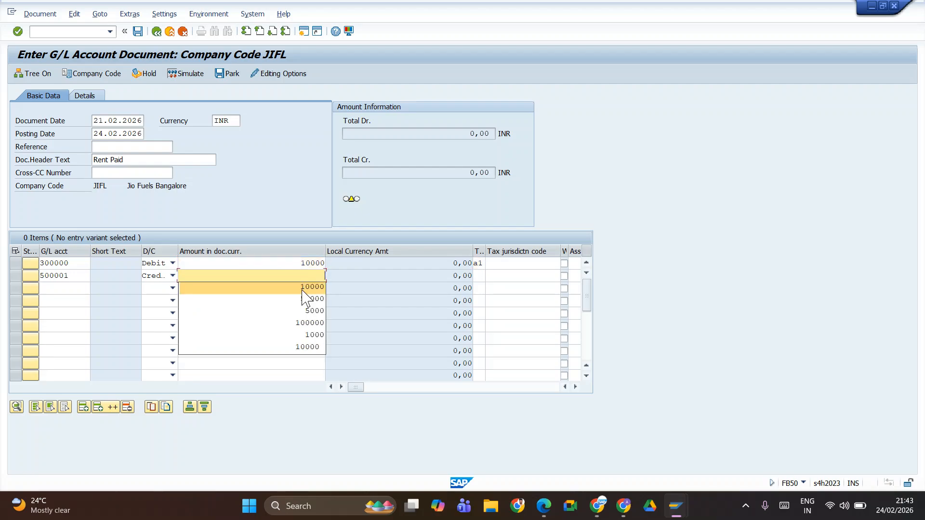
{"action": "left_click", "coordinate": [306, 289]}
{"action": "left_click", "coordinate": [178, 73]}
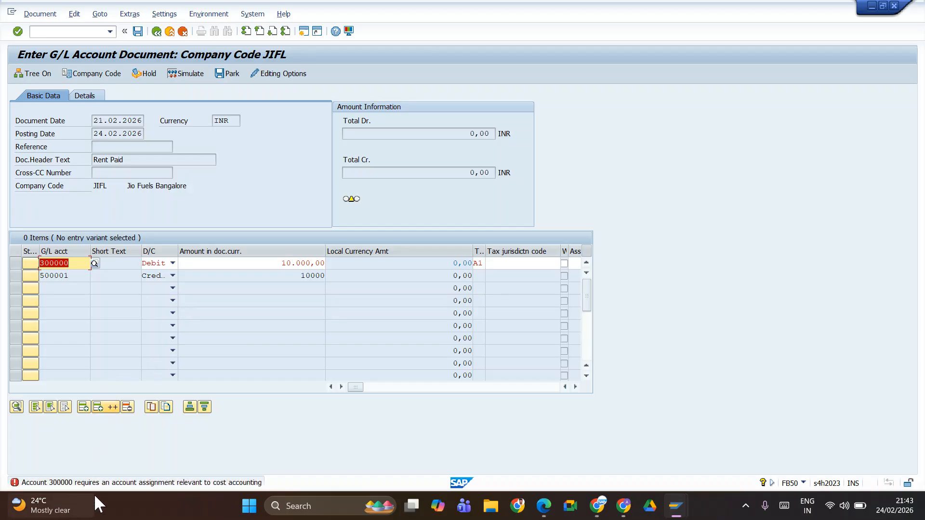
Step: Go to the Cost center field of the 300000 debit line
{"action": "key", "text": "Tab"}
{"action": "key", "text": "Tab"}
{"action": "key", "text": "Tab"}
{"action": "key", "text": "Tab"}
{"action": "key", "text": "Tab"}
{"action": "key", "text": "Tab"}
{"action": "key", "text": "Tab"}
{"action": "key", "text": "Tab"}
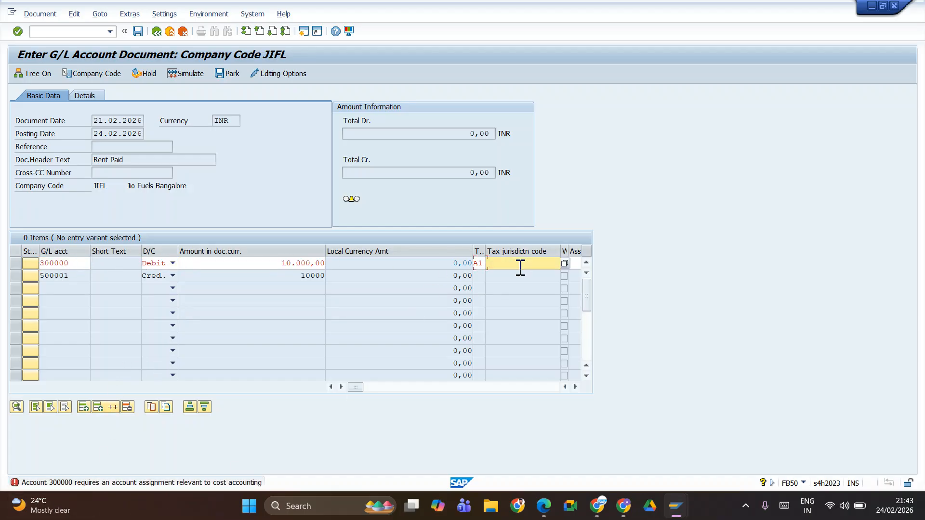
{"action": "key", "text": "Tab"}
{"action": "key", "text": "Tab"}
{"action": "key", "text": "Tab"}
{"action": "key", "text": "Tab"}
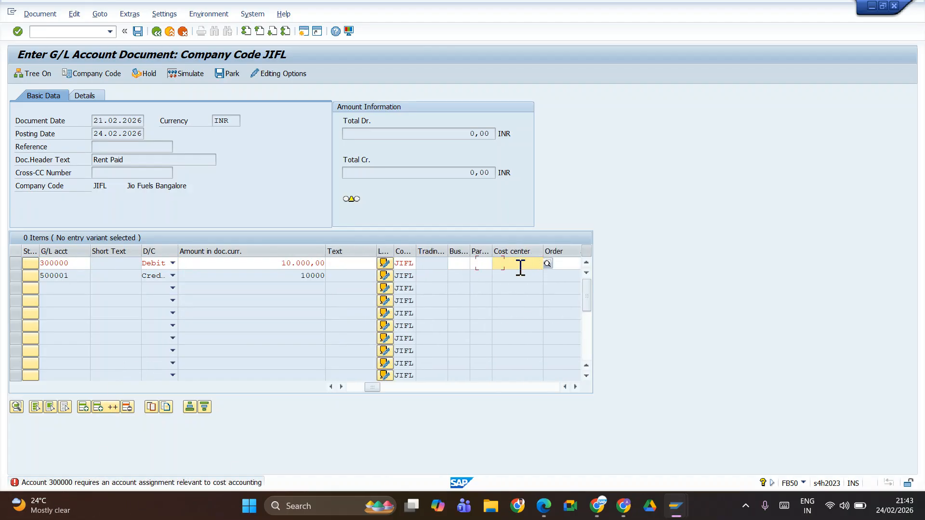
Step: Switch to the configuration sheet in Google Sheets, review its entries from the organization structure to the IGST tax codes, and return to FB50
{"action": "key", "text": "alt+Tab"}
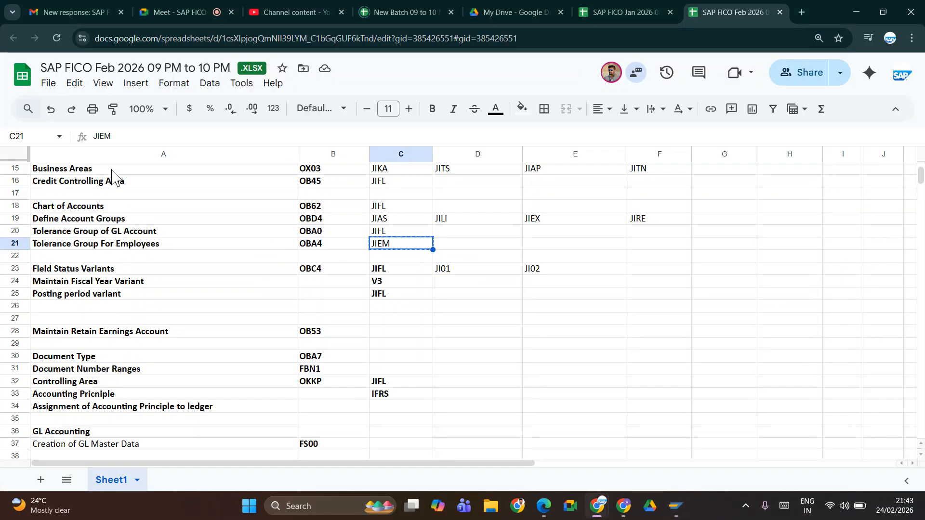
{"action": "scroll", "coordinate": [111, 343], "scroll_direction": "up", "scroll_amount": 5}
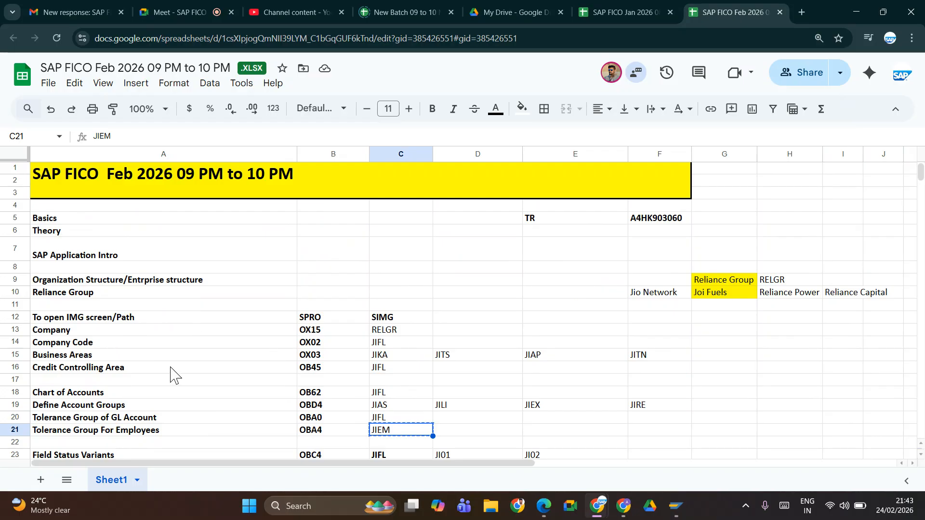
{"action": "key", "text": "ctrl+c"}
{"action": "key", "text": "Down"}
{"action": "key", "text": "Down"}
{"action": "key", "text": "Down"}
{"action": "key", "text": "Down"}
{"action": "key", "text": "Down"}
{"action": "key", "text": "Down"}
{"action": "key", "text": "Down"}
{"action": "key", "text": "Down"}
{"action": "key", "text": "Down"}
{"action": "key", "text": "Down"}
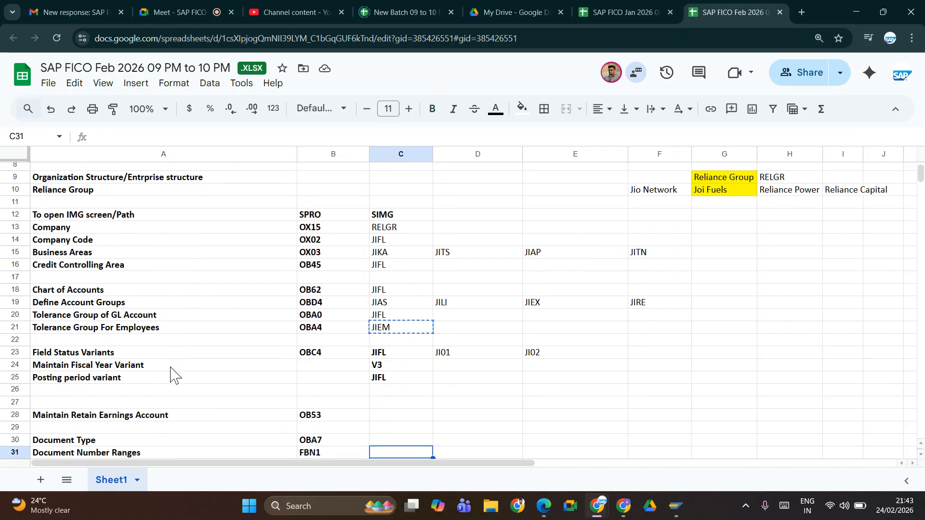
{"action": "key", "text": "Down"}
{"action": "key", "text": "Down"}
{"action": "key", "text": "Down"}
{"action": "key", "text": "Down"}
{"action": "key", "text": "Down"}
{"action": "key", "text": "Down"}
{"action": "key", "text": "Down"}
{"action": "key", "text": "Down"}
{"action": "key", "text": "Down"}
{"action": "key", "text": "Down"}
{"action": "key", "text": "Down"}
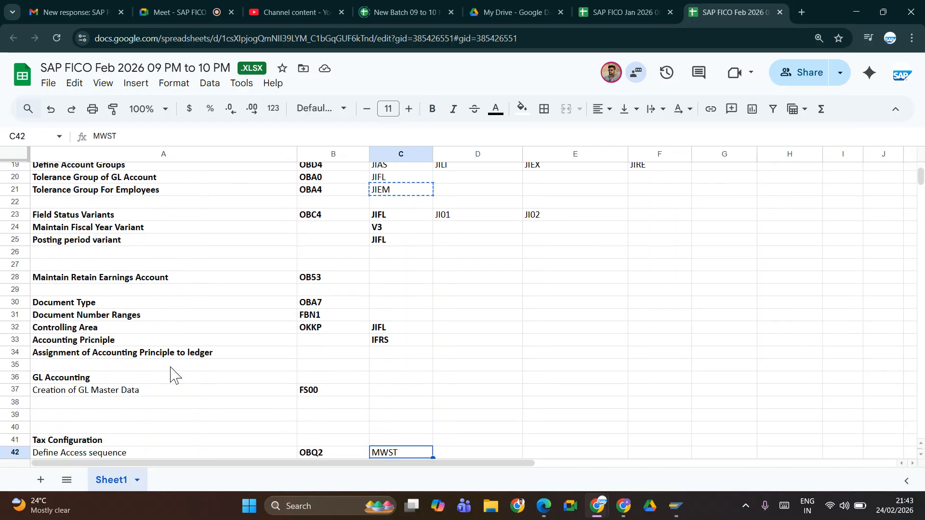
{"action": "key", "text": "Down"}
{"action": "key", "text": "alt+Tab"}
{"action": "key", "text": "alt+shift+Tab"}
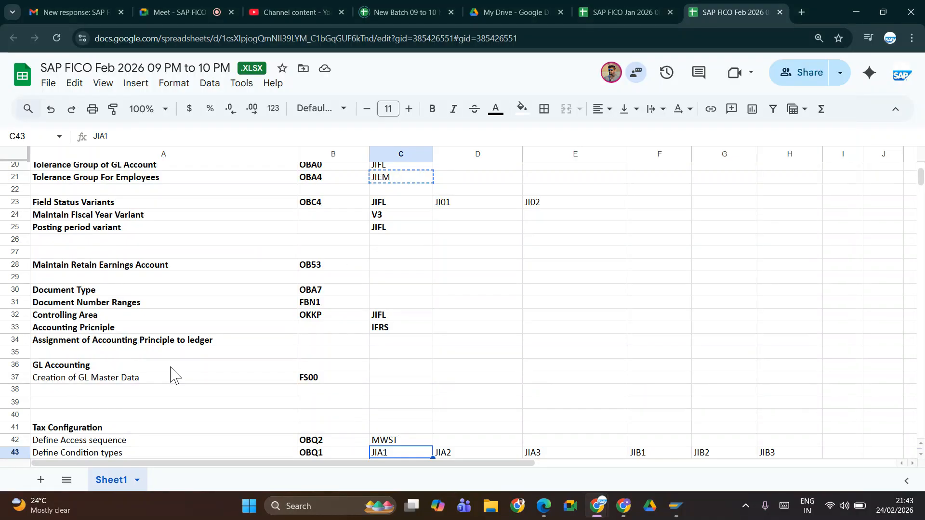
{"action": "key", "text": "Down"}
{"action": "key", "text": "Down"}
{"action": "key", "text": "Down"}
{"action": "key", "text": "Down"}
{"action": "key", "text": "Down"}
{"action": "key", "text": "Down"}
{"action": "key", "text": "Down"}
{"action": "key", "text": "Down"}
{"action": "key", "text": "Down"}
{"action": "key", "text": "Down"}
{"action": "key", "text": "Down"}
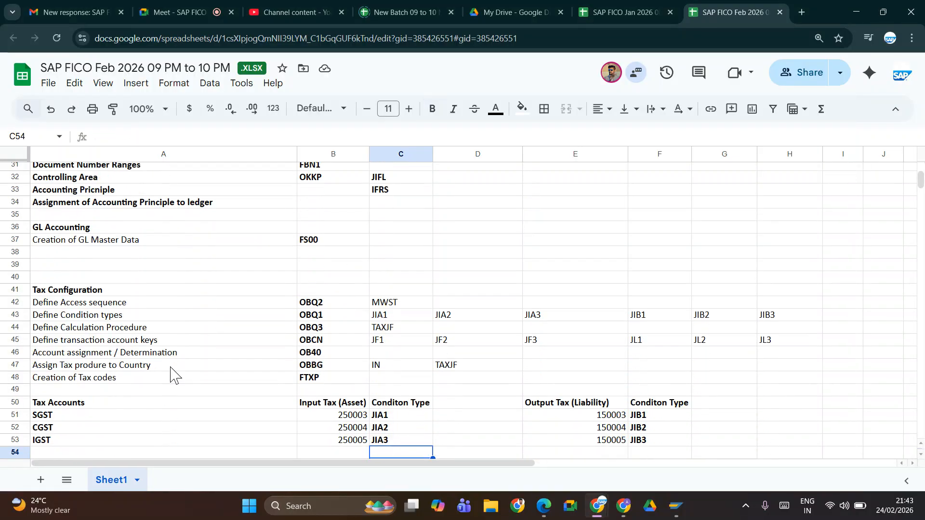
{"action": "key", "text": "Down"}
{"action": "key", "text": "Down"}
{"action": "key", "text": "Down"}
{"action": "key", "text": "Down"}
{"action": "key", "text": "Down"}
{"action": "key", "text": "Down"}
{"action": "key", "text": "Down"}
{"action": "key", "text": "Down"}
{"action": "key", "text": "Down"}
{"action": "key", "text": "Down"}
{"action": "key", "text": "Down"}
{"action": "key", "text": "Down"}
{"action": "key", "text": "Down"}
{"action": "key", "text": "Down"}
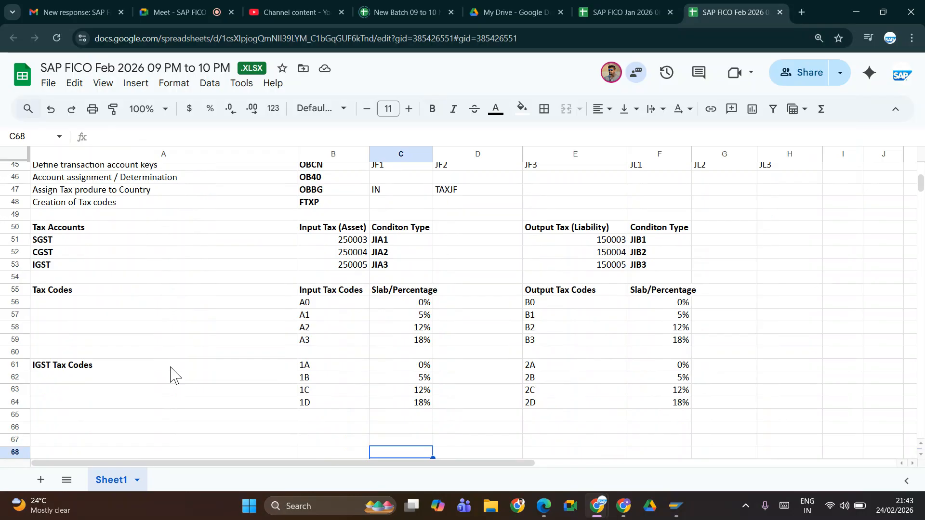
{"action": "key", "text": "alt+Tab"}
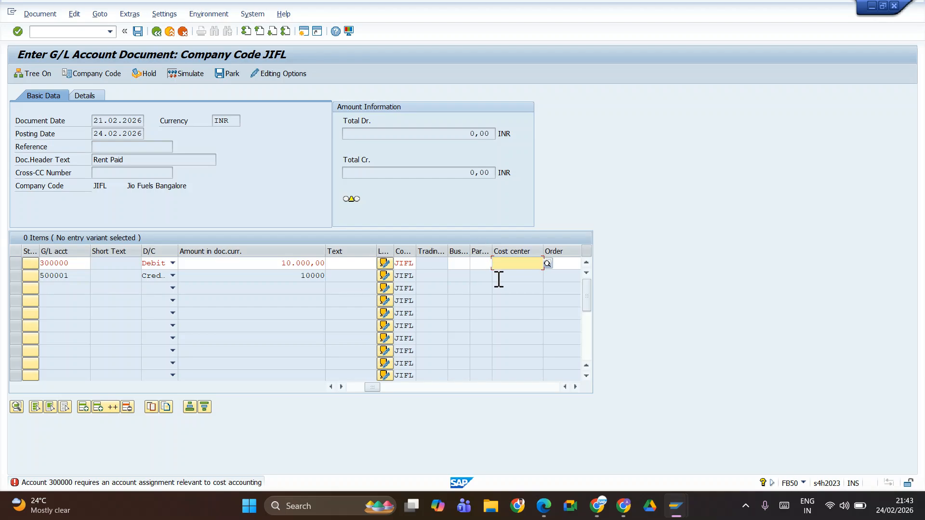
Step: Examine the account assignment fields of the 300000 line from Order to Business process and go back to the first item columns
{"action": "key", "text": "Tab"}
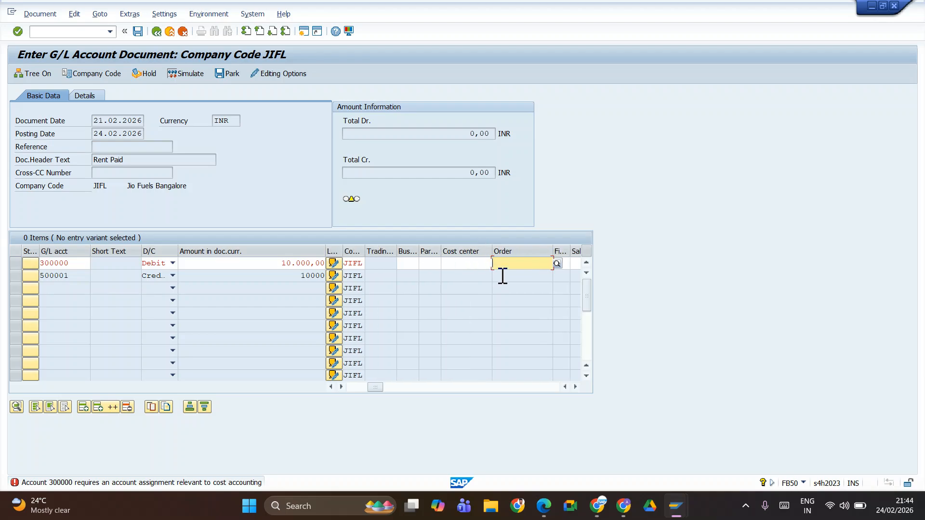
{"action": "key", "text": "Tab"}
{"action": "key", "text": "Tab"}
{"action": "key", "text": "Tab"}
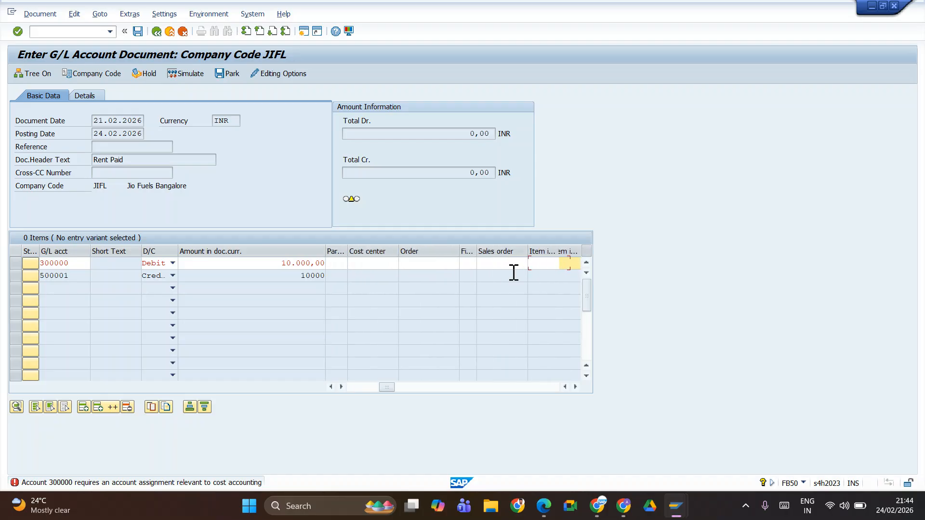
{"action": "key", "text": "Tab"}
{"action": "key", "text": "Tab"}
{"action": "key", "text": "Tab"}
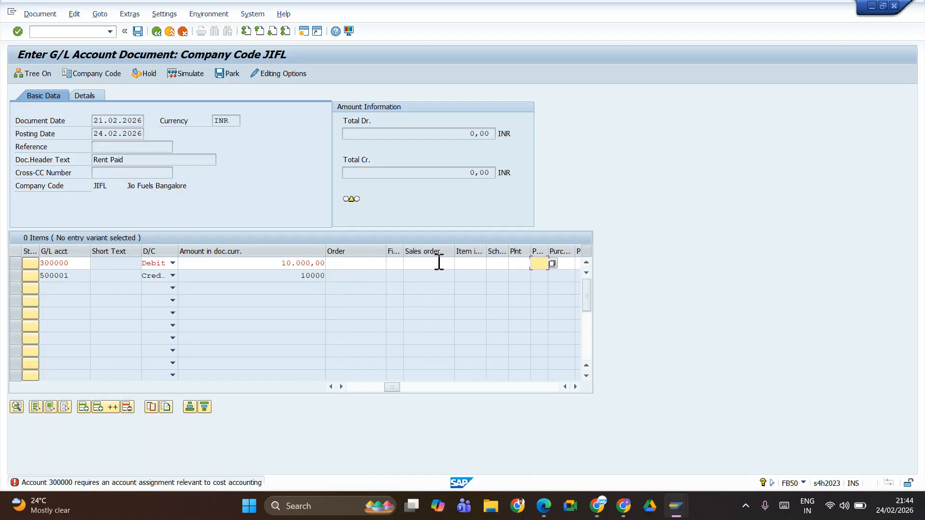
{"action": "key", "text": "Tab"}
{"action": "key", "text": "Tab"}
{"action": "key", "text": "Tab"}
{"action": "key", "text": "Tab"}
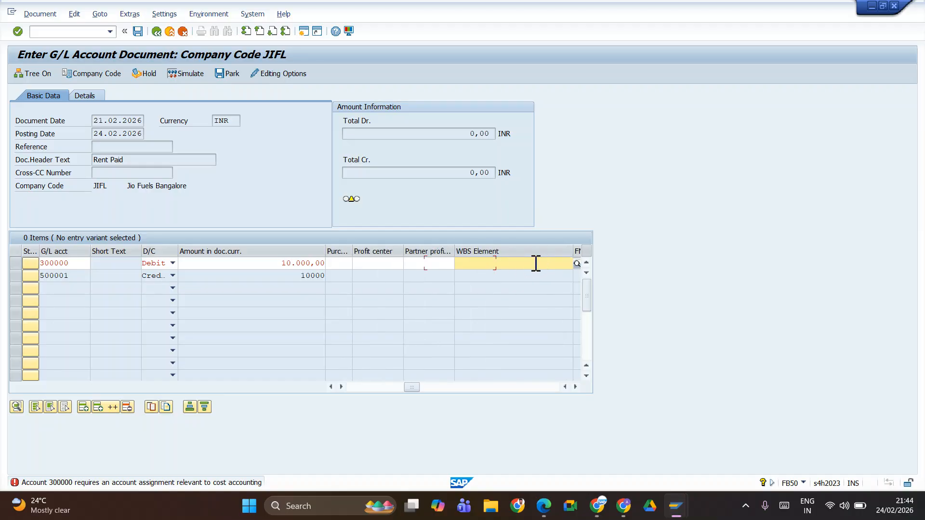
{"action": "key", "text": "Tab"}
{"action": "key", "text": "Tab"}
{"action": "key", "text": "Tab"}
{"action": "key", "text": "Tab"}
{"action": "key", "text": "Tab"}
{"action": "key", "text": "Tab"}
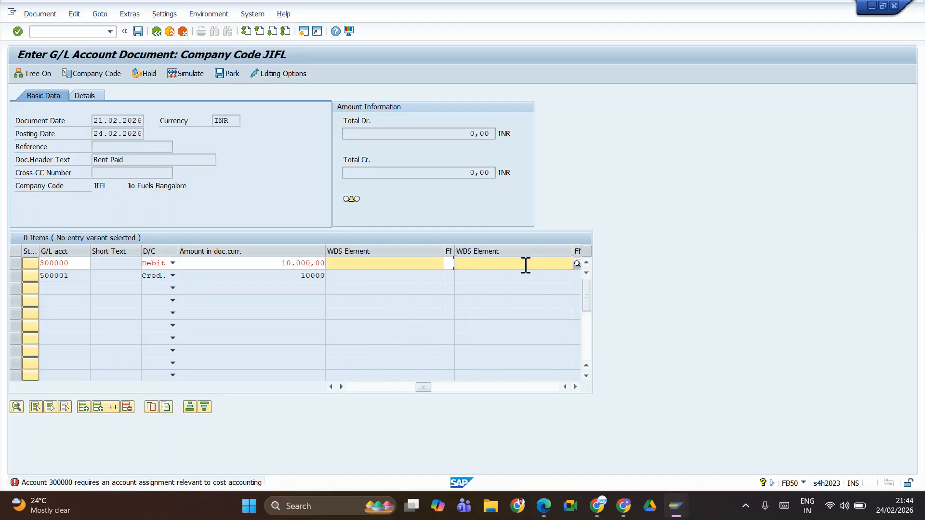
{"action": "key", "text": "Tab"}
{"action": "key", "text": "Tab"}
{"action": "key", "text": "Tab"}
{"action": "key", "text": "Tab"}
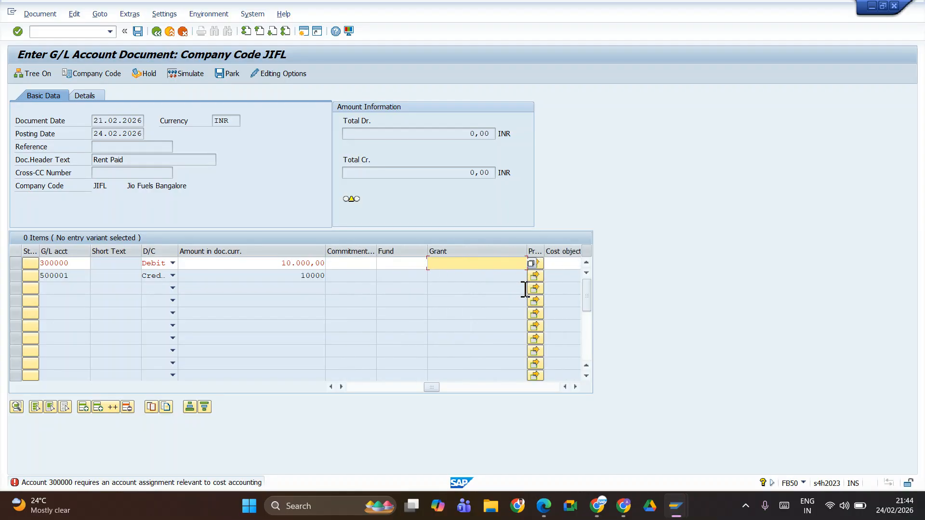
{"action": "key", "text": "Tab"}
{"action": "key", "text": "Tab"}
{"action": "key", "text": "Tab"}
{"action": "key", "text": "Tab"}
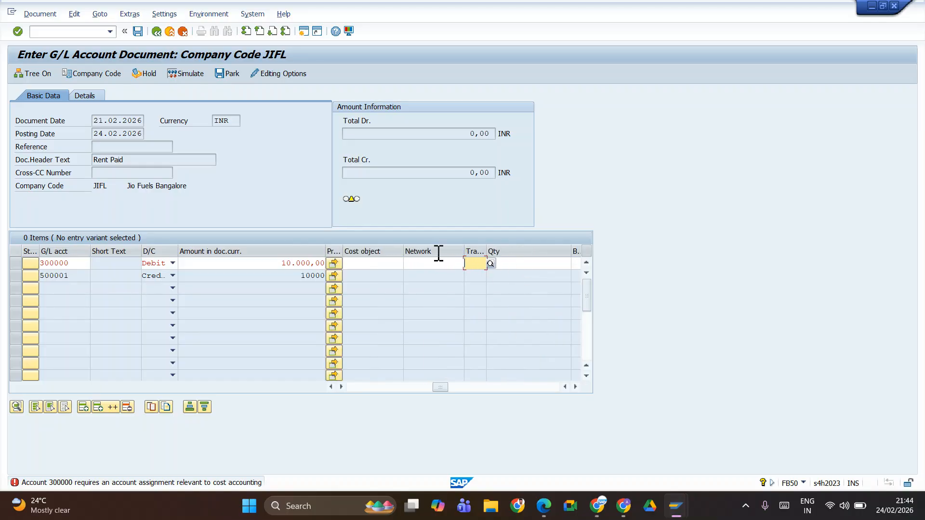
{"action": "key", "text": "Tab"}
{"action": "key", "text": "Tab"}
{"action": "key", "text": "Tab"}
{"action": "key", "text": "Tab"}
{"action": "key", "text": "Tab"}
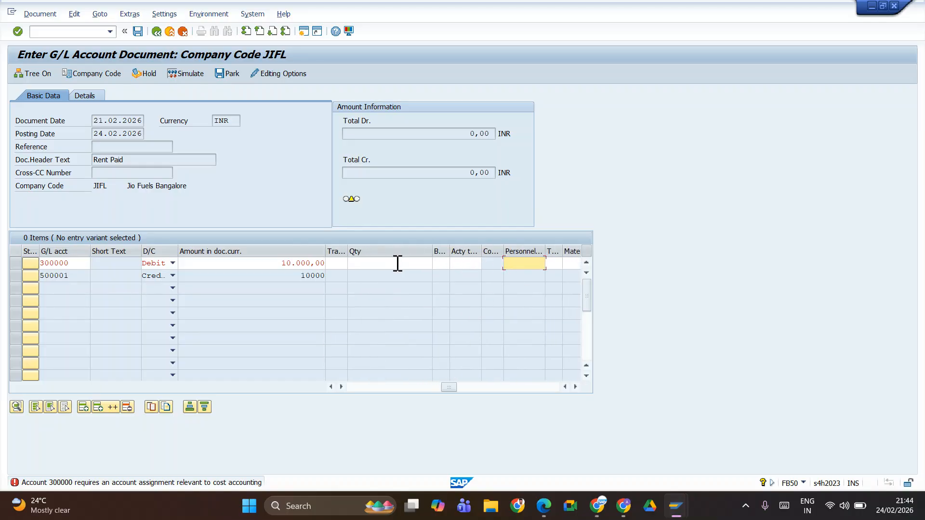
{"action": "key", "text": "Tab"}
{"action": "key", "text": "Tab"}
{"action": "key", "text": "Tab"}
{"action": "key", "text": "Tab"}
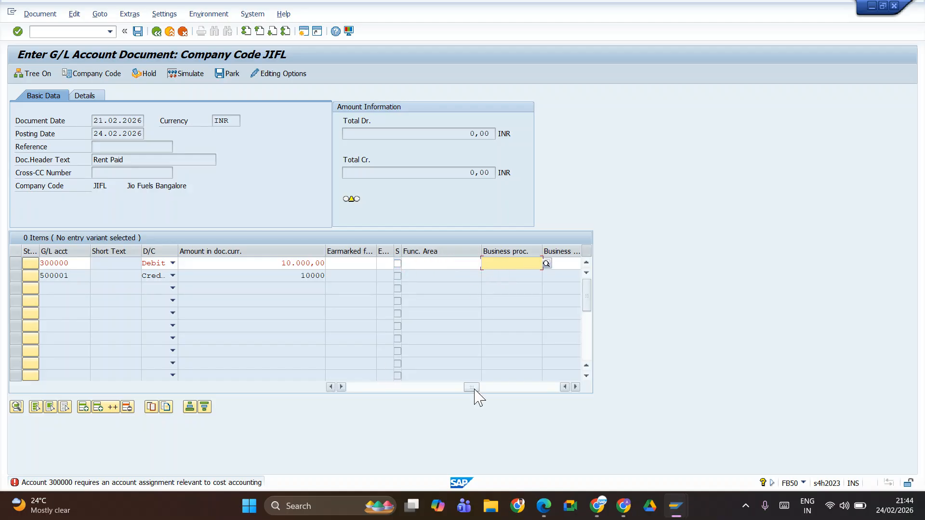
{"action": "left_click_drag", "start_coordinate": [471, 387], "coordinate": [332, 380]}
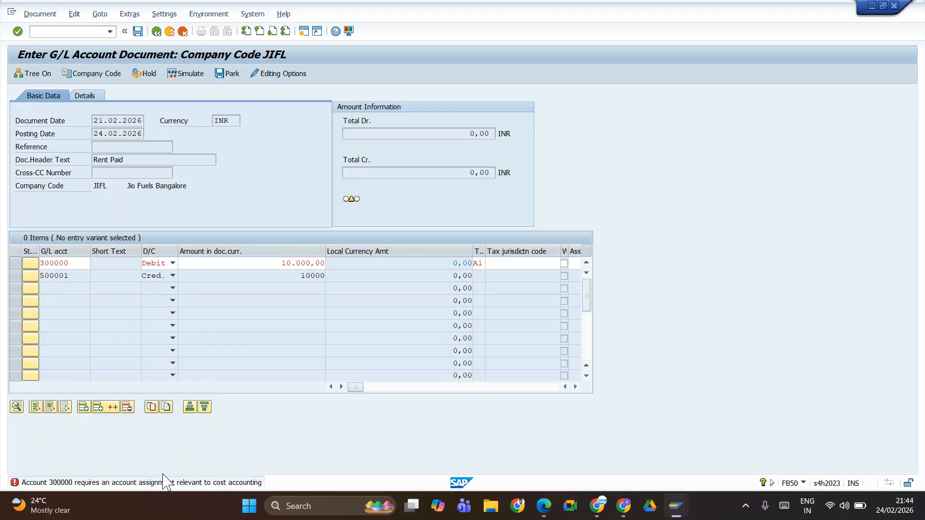
Step: Open transaction KS01 for creating a cost center in a new session
{"action": "left_click", "coordinate": [303, 32]}
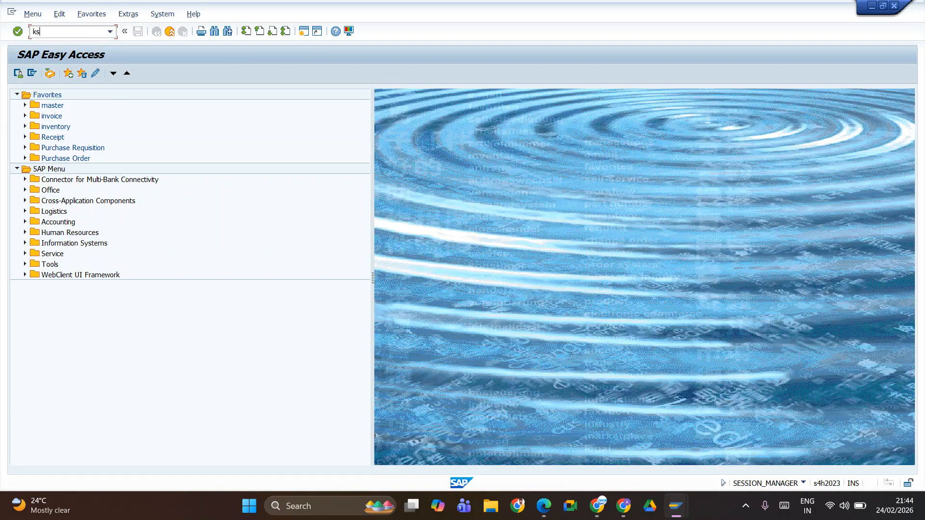
{"action": "key", "text": "Return"}
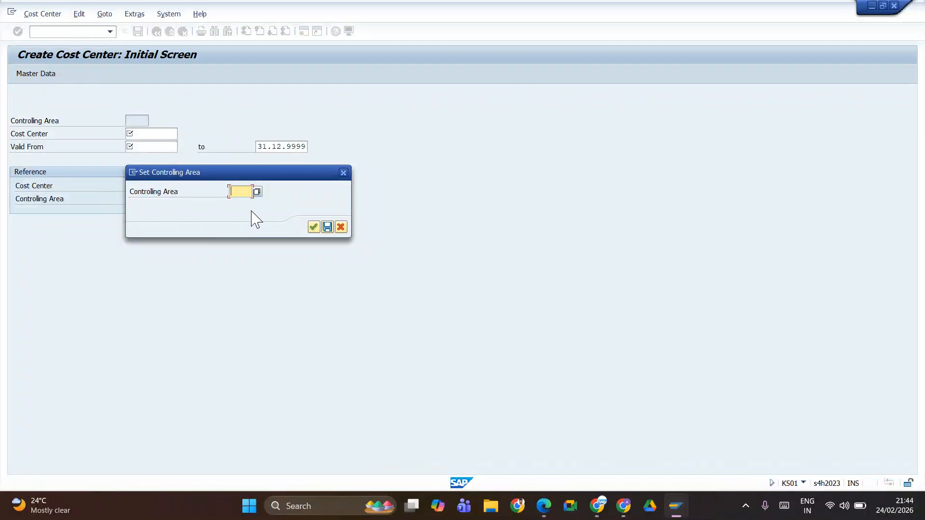
Step: Set the controlling area to JIFL for the new cost center
{"action": "type", "text": "jifl"}
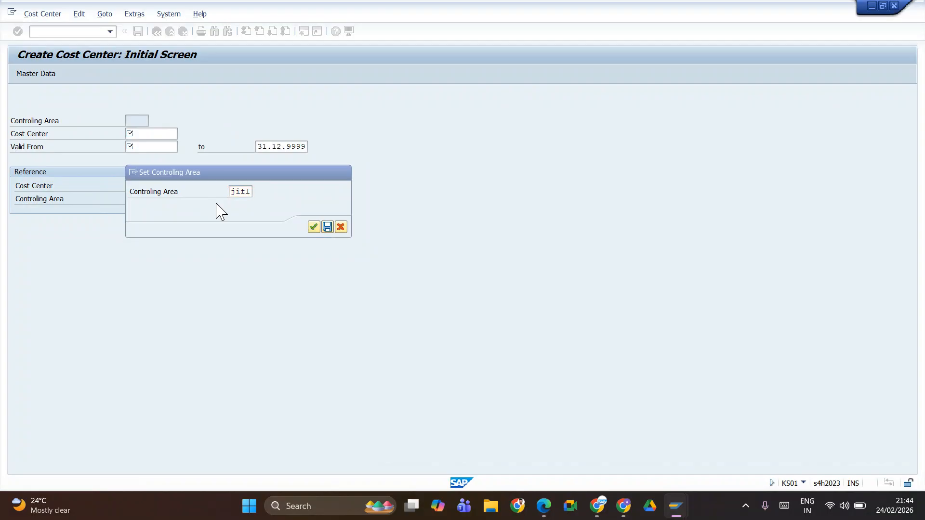
{"action": "key", "text": "Return"}
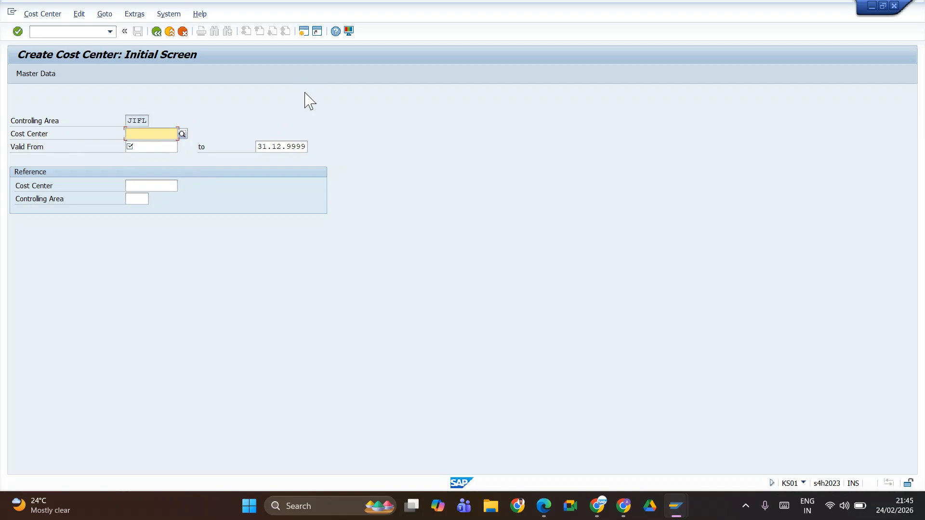
Step: Switch to the configuration sheet in Google Sheets and go to the empty rows below the IGST tax codes
{"action": "key", "text": "alt+Tab"}
{"action": "key", "text": "alt+Tab"}
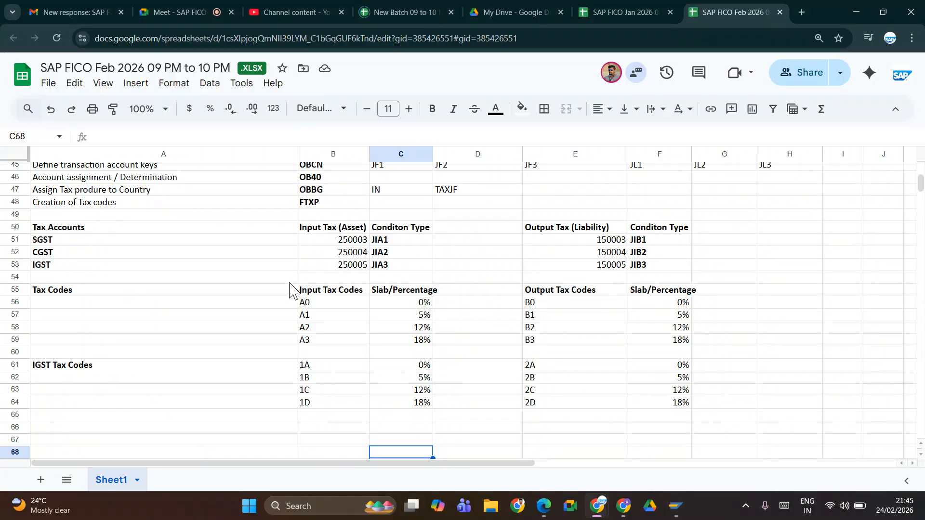
{"action": "key", "text": "Left"}
{"action": "key", "text": "Left"}
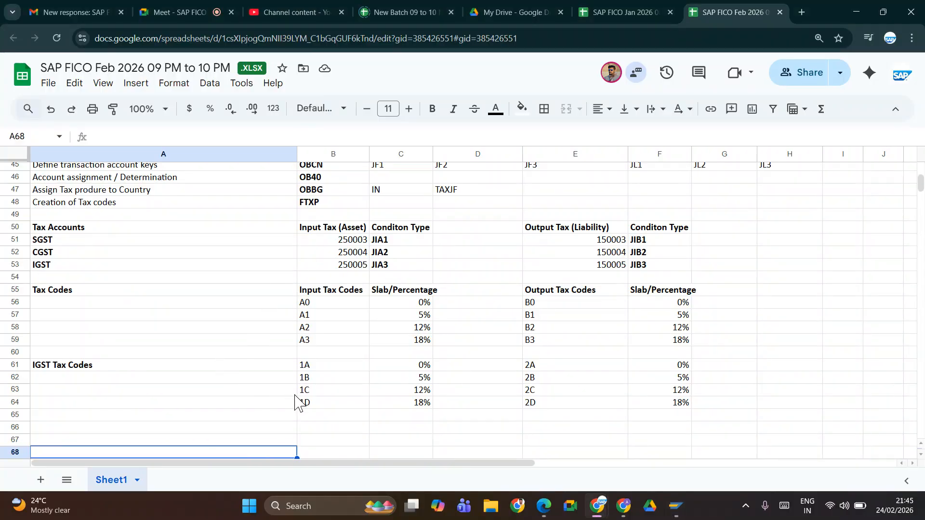
{"action": "key", "text": "Down"}
{"action": "key", "text": "Down"}
{"action": "key", "text": "Down"}
{"action": "key", "text": "Down"}
{"action": "key", "text": "Down"}
{"action": "key", "text": "Down"}
{"action": "key", "text": "Down"}
{"action": "key", "text": "Down"}
{"action": "key", "text": "Down"}
{"action": "key", "text": "Down"}
{"action": "key", "text": "Down"}
{"action": "key", "text": "Down"}
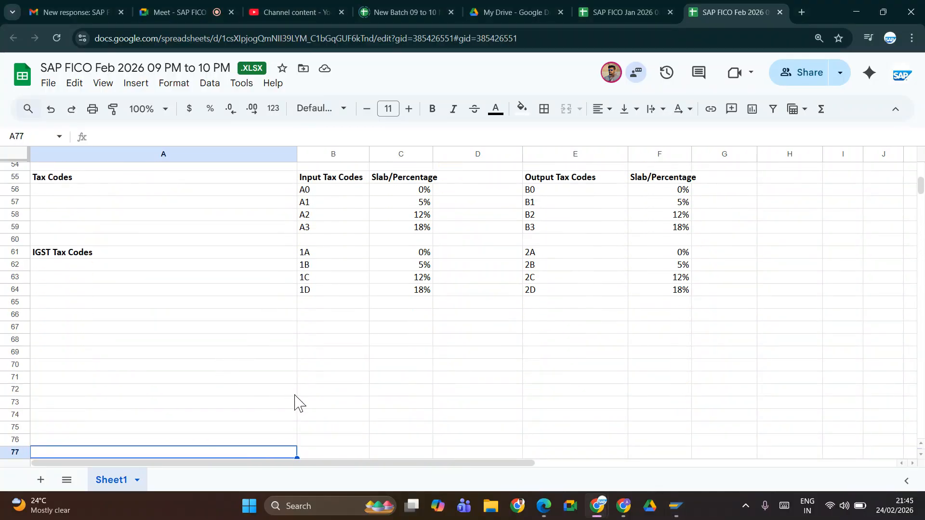
{"action": "key", "text": "Down"}
{"action": "key", "text": "Down"}
{"action": "key", "text": "Down"}
{"action": "key", "text": "Down"}
{"action": "key", "text": "Down"}
{"action": "key", "text": "Down"}
{"action": "key", "text": "Down"}
{"action": "key", "text": "Down"}
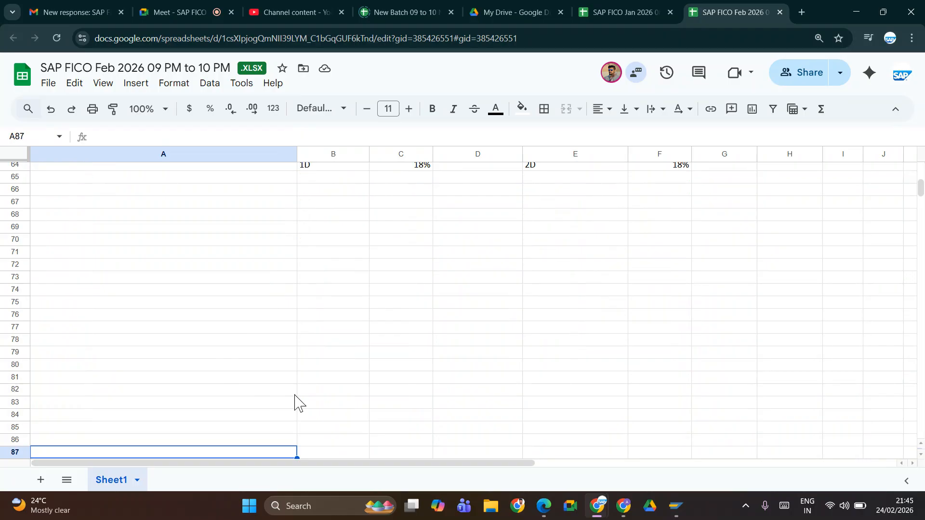
Step: Enter the heading Profit Center Accounting in cell A66 and make it bold
{"action": "left_click", "coordinate": [67, 179]}
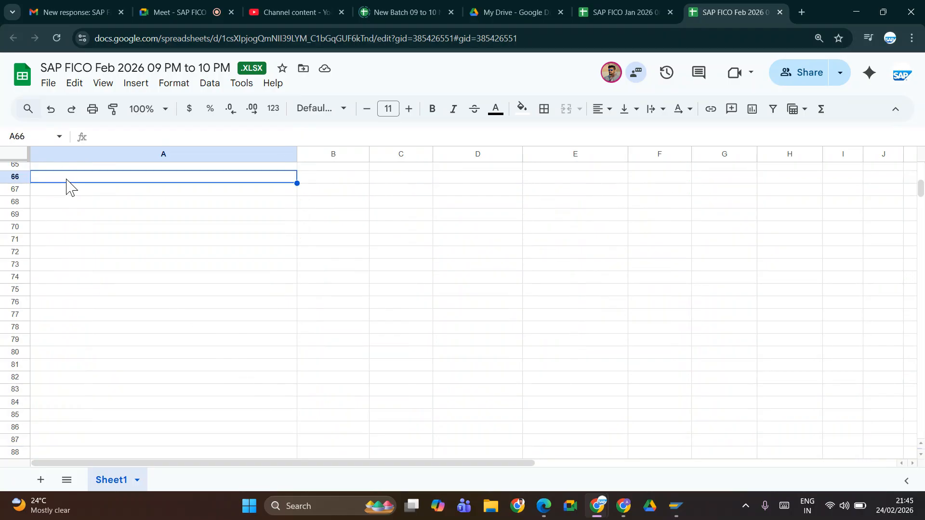
{"action": "type", "text": "Pro"}
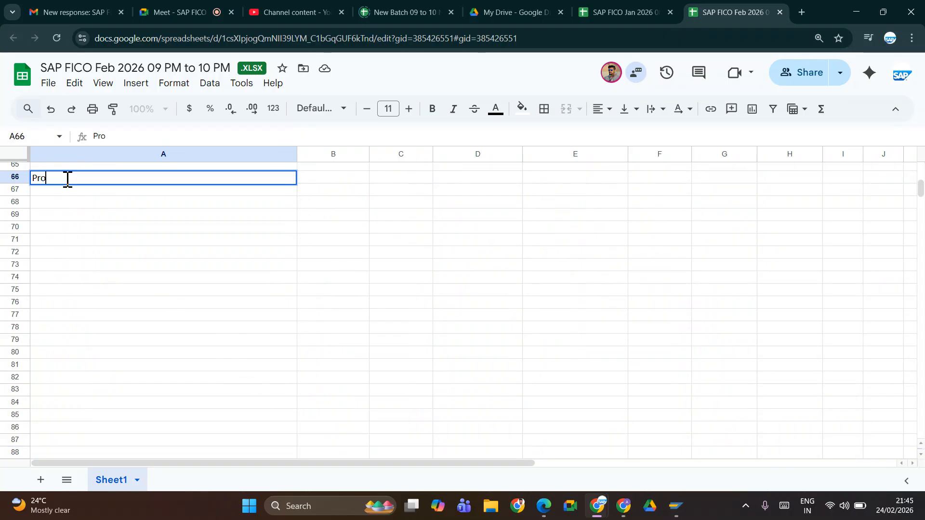
{"action": "type", "text": "f"}
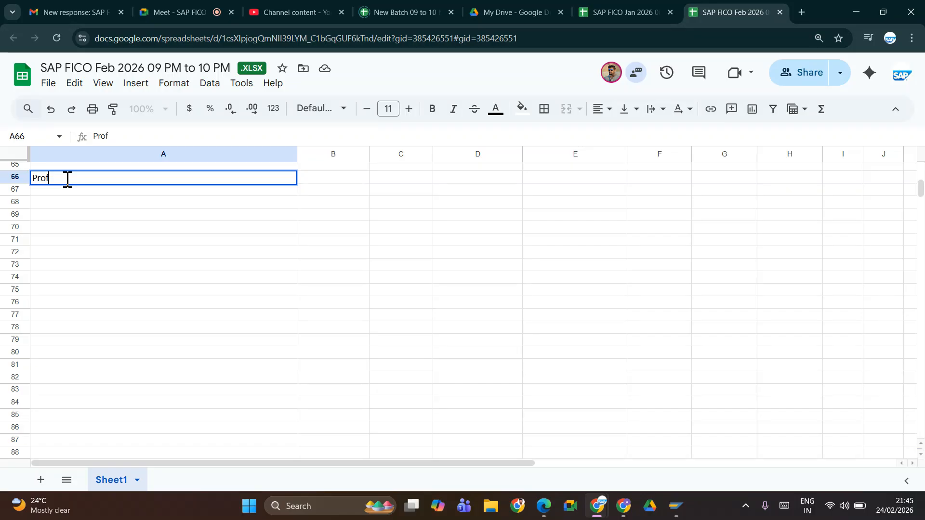
{"action": "type", "text": "it Center Acc"}
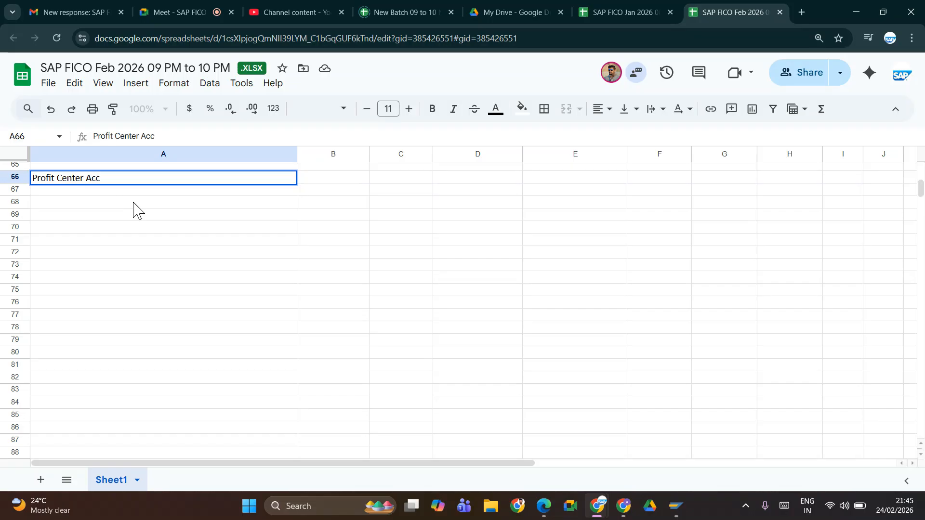
{"action": "type", "text": "ounting"}
{"action": "key", "text": "Right"}
{"action": "key", "text": "Left"}
{"action": "key", "text": "ctrl+b"}
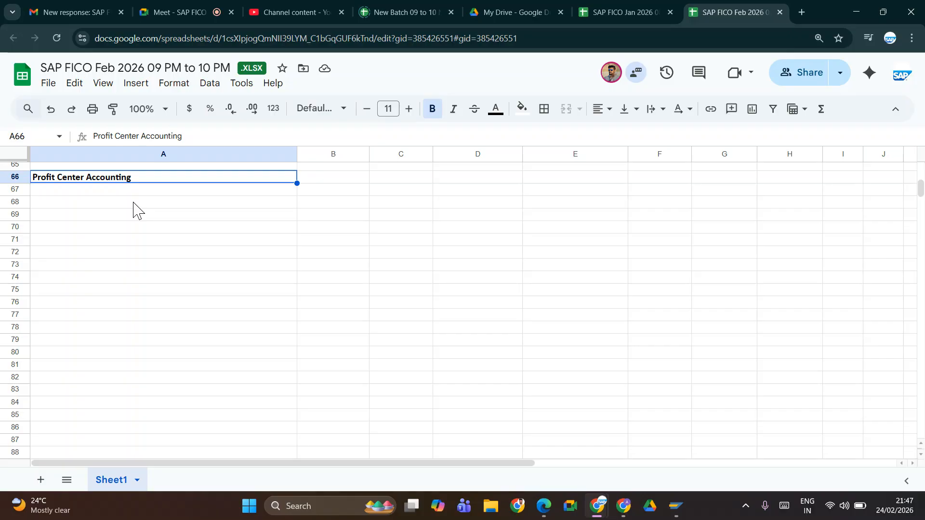
Step: Enter JIFL in cell A67 beneath the Profit Center Accounting heading and make it bold
{"action": "scroll", "coordinate": [750, 336], "scroll_direction": "up", "scroll_amount": 15}
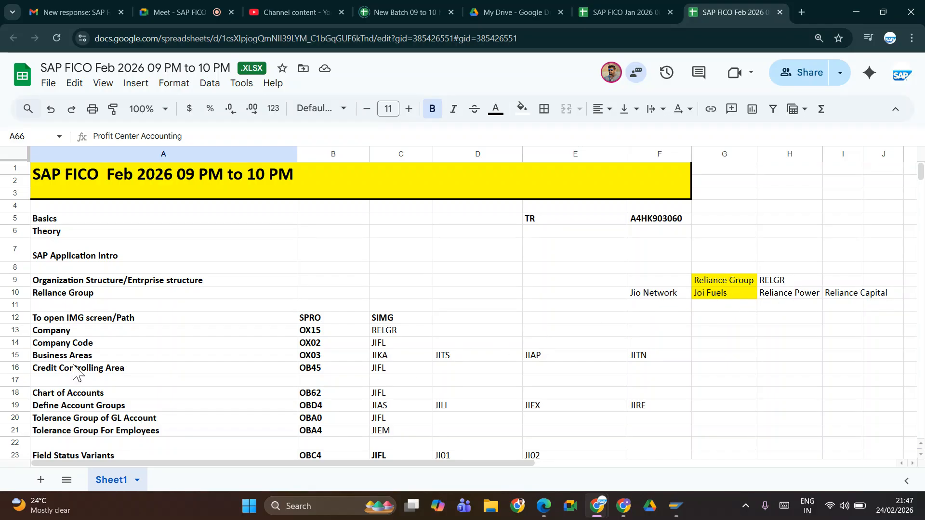
{"action": "scroll", "coordinate": [279, 337], "scroll_direction": "down", "scroll_amount": 10}
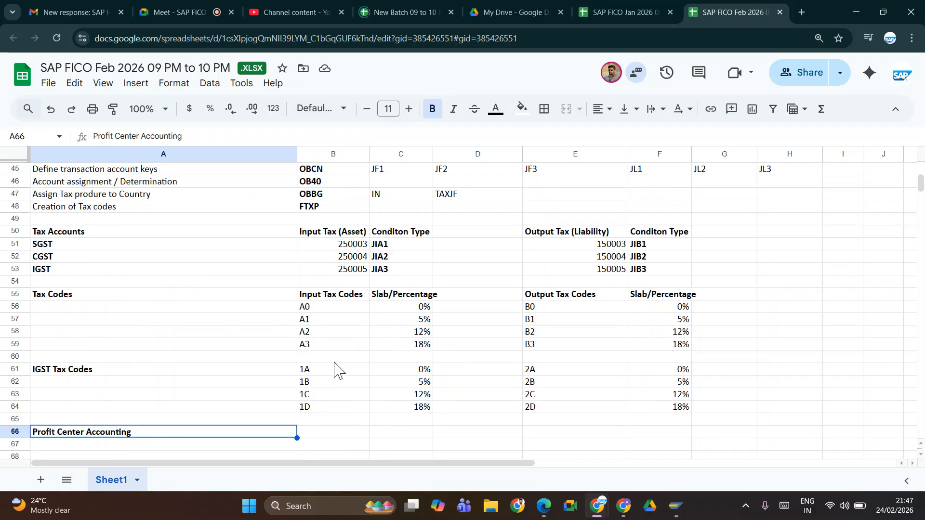
{"action": "scroll", "coordinate": [337, 371], "scroll_direction": "down", "scroll_amount": 10}
{"action": "scroll", "coordinate": [335, 367], "scroll_direction": "up", "scroll_amount": 10}
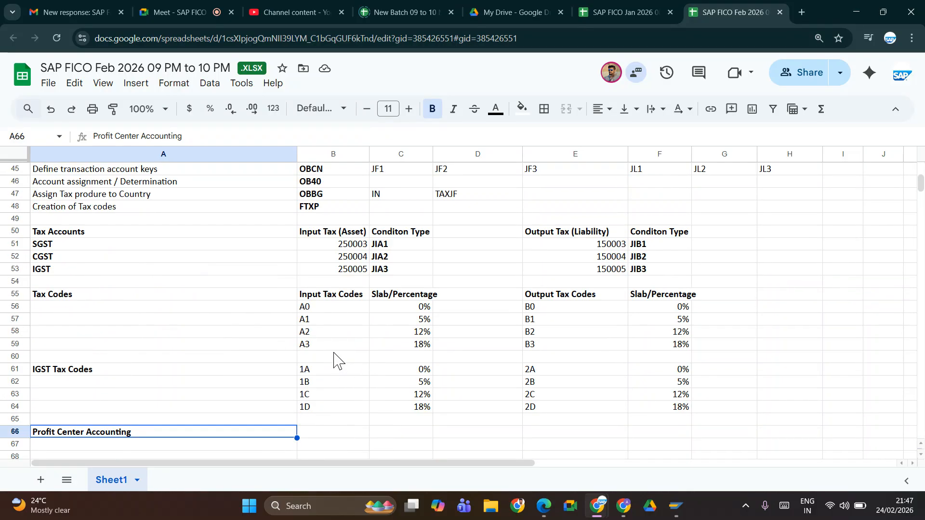
{"action": "left_click", "coordinate": [184, 445]}
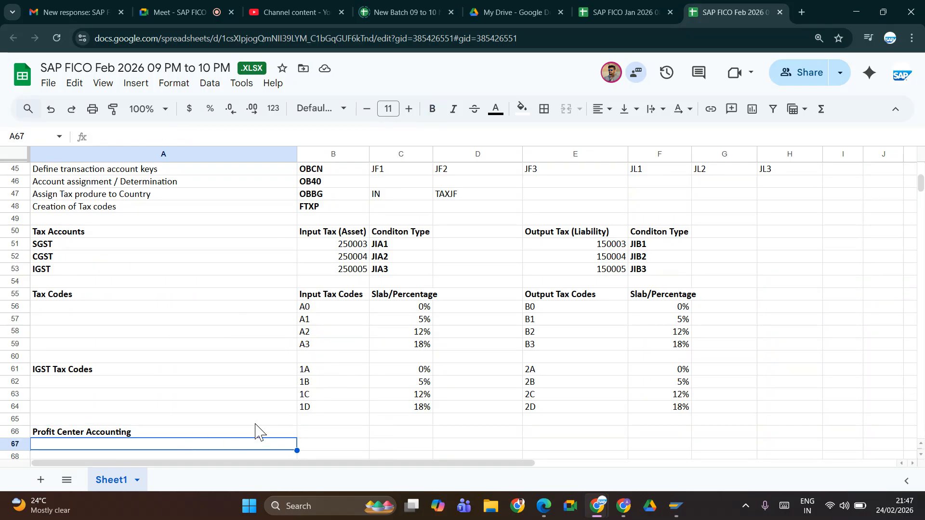
{"action": "key", "text": "Down"}
{"action": "key", "text": "Down"}
{"action": "key", "text": "Down"}
{"action": "key", "text": "Down"}
{"action": "key", "text": "Down"}
{"action": "key", "text": "Down"}
{"action": "key", "text": "Down"}
{"action": "key", "text": "Down"}
{"action": "key", "text": "Down"}
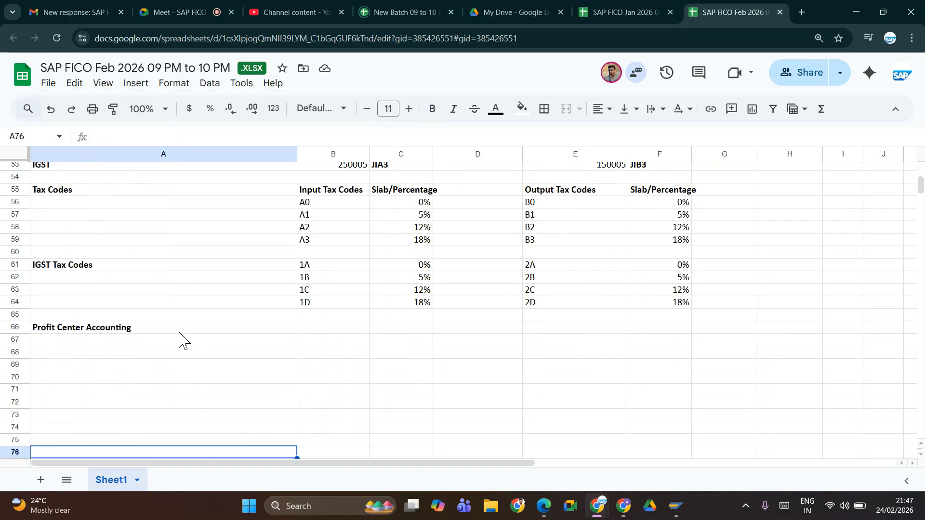
{"action": "left_click", "coordinate": [150, 331]}
{"action": "left_click", "coordinate": [155, 344]}
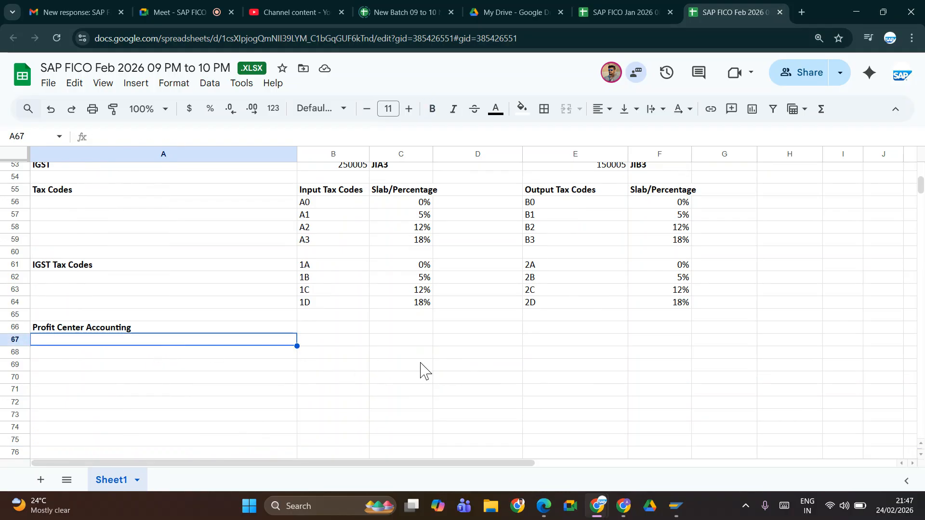
{"action": "type", "text": "JIFL"}
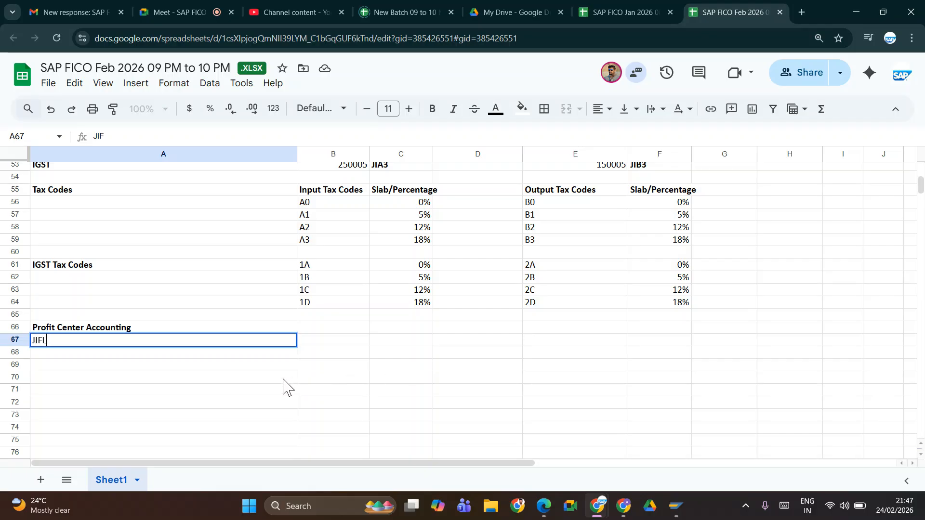
{"action": "key", "text": "Tab"}
{"action": "key", "text": "Left"}
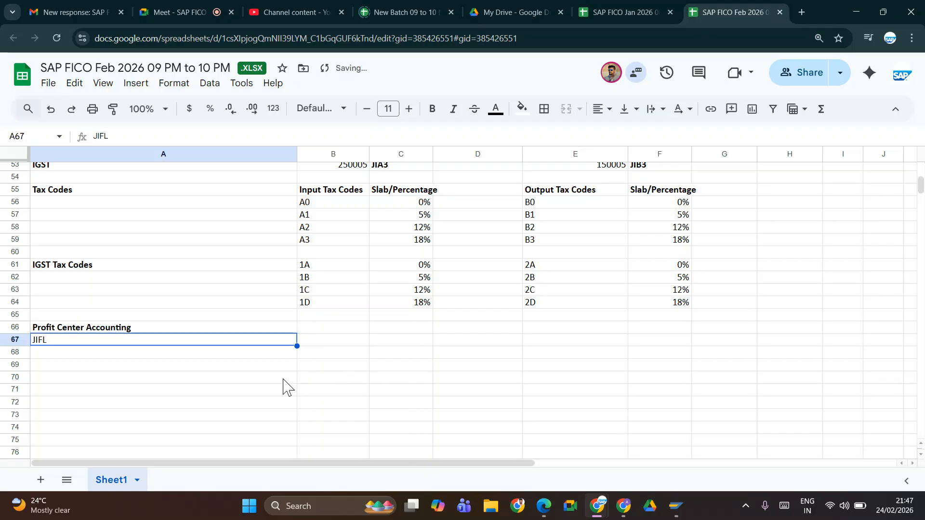
{"action": "key", "text": "ctrl+b"}
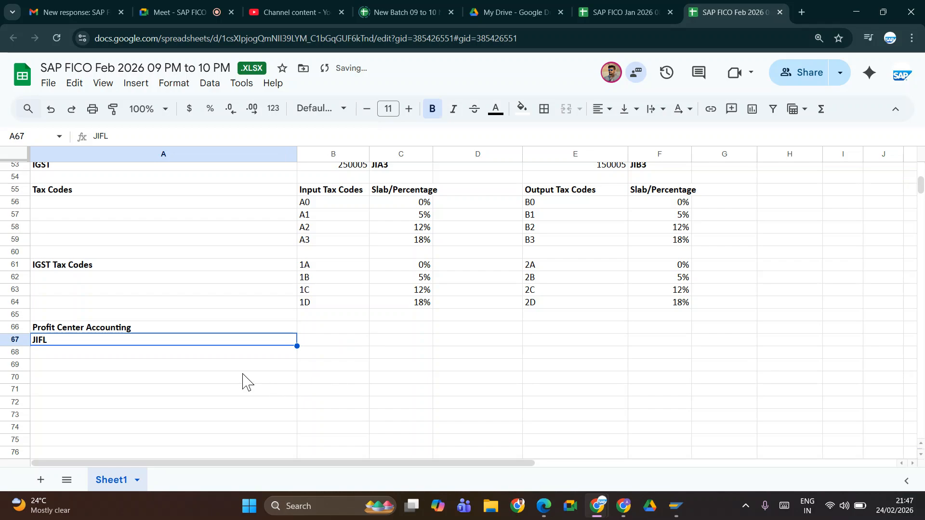
Step: Fill row 68 from column A to G with the states Karnataka, AP, TN, MH, MP, TL and KL, and save the sheet
{"action": "left_click", "coordinate": [182, 350]}
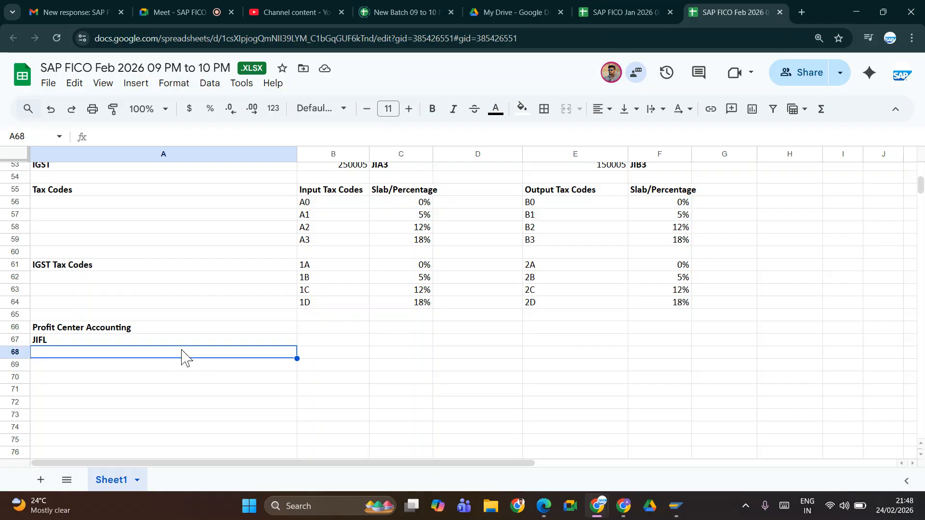
{"action": "type", "text": "K"}
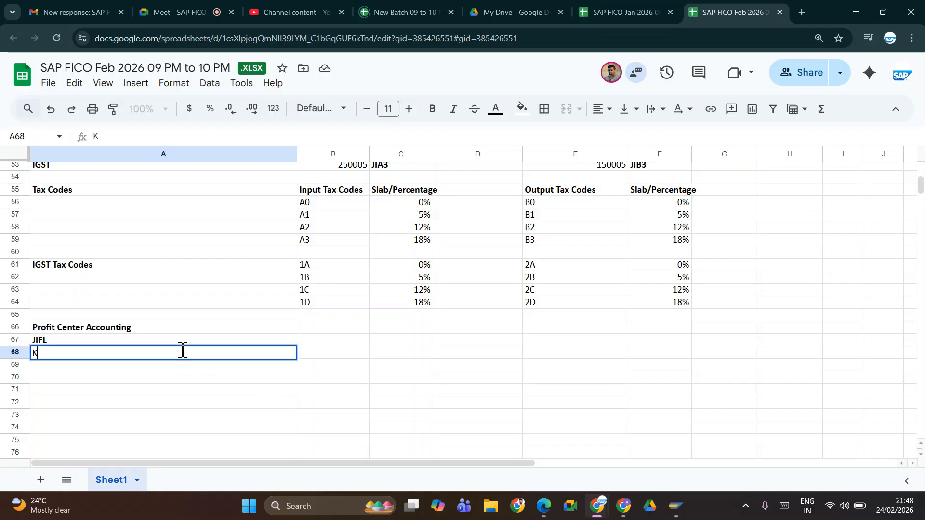
{"action": "type", "text": "arnataka"}
{"action": "key", "text": "Tab"}
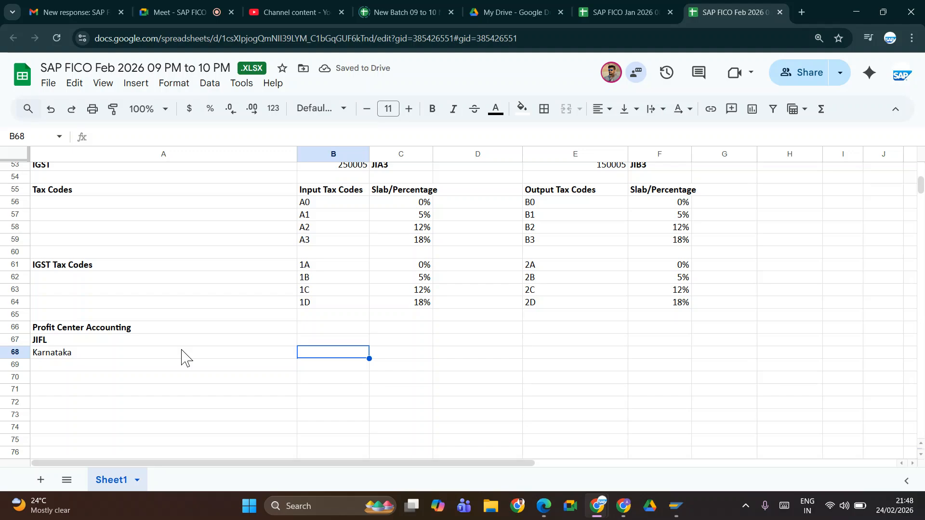
{"action": "type", "text": "AP"}
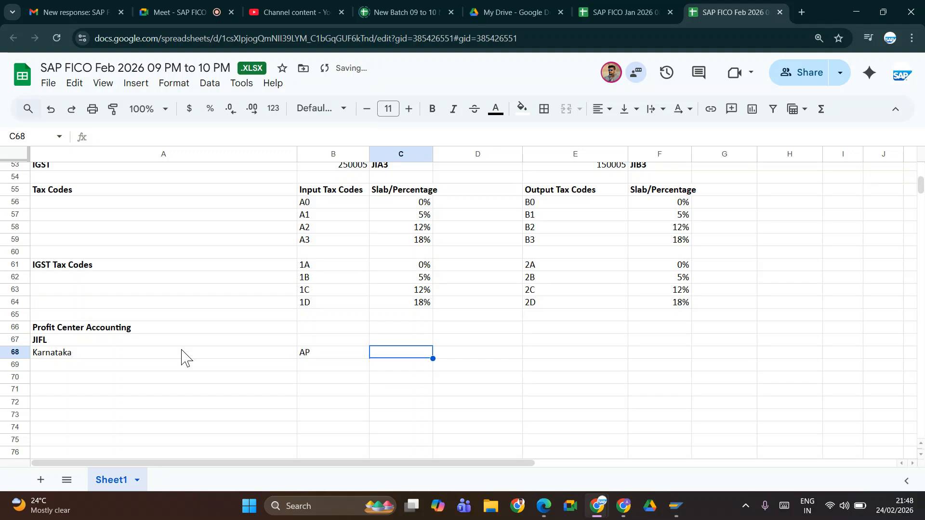
{"action": "type", "text": "TN"}
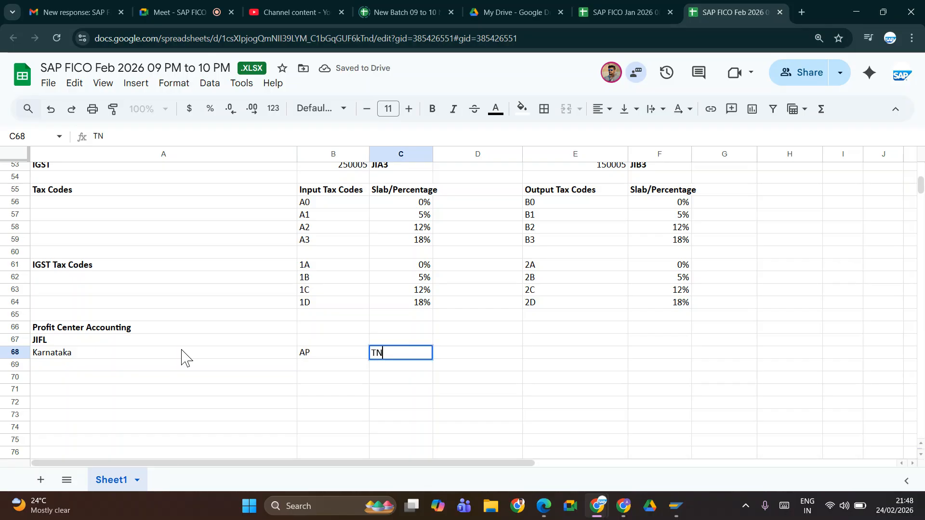
{"action": "key", "text": "Tab"}
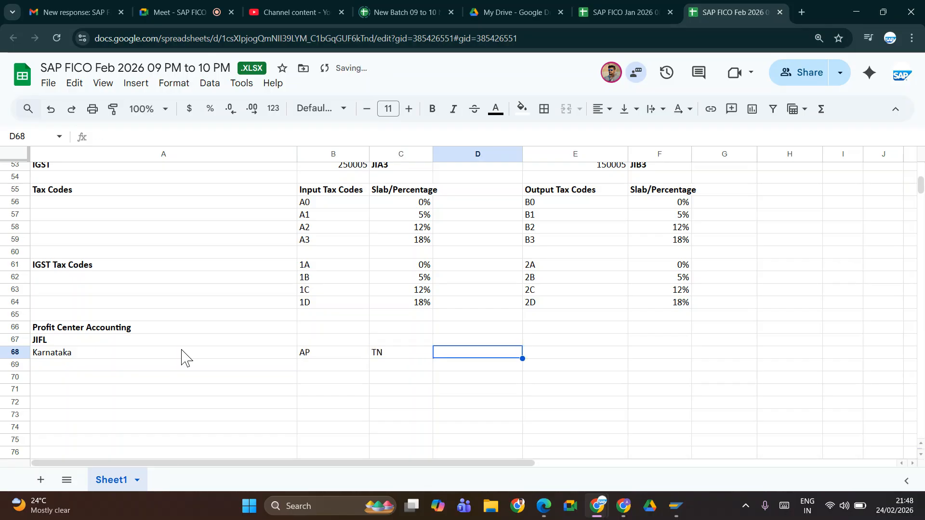
{"action": "type", "text": "MH"}
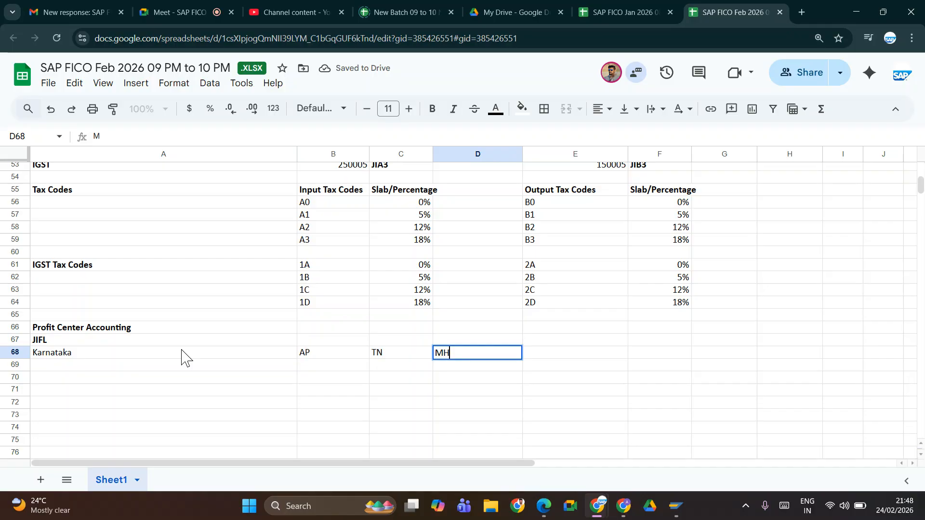
{"action": "key", "text": "Tab"}
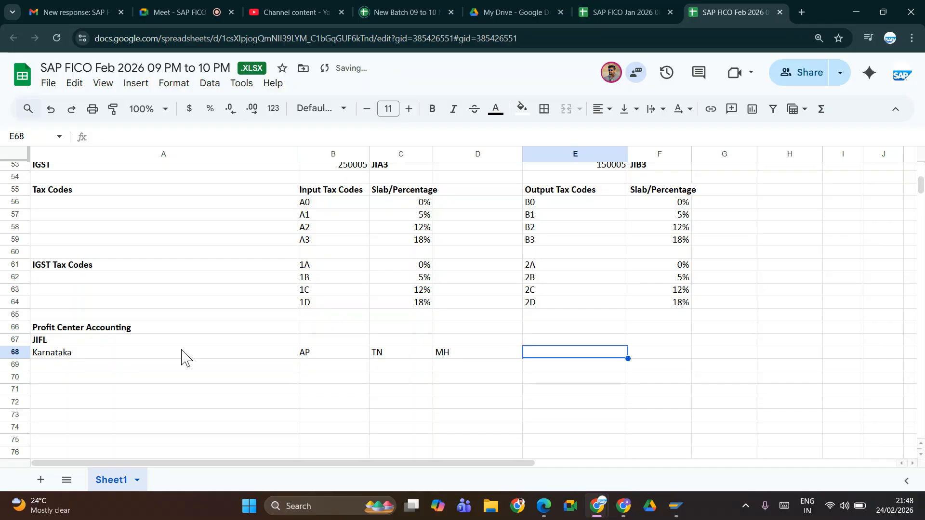
{"action": "type", "text": "MP"}
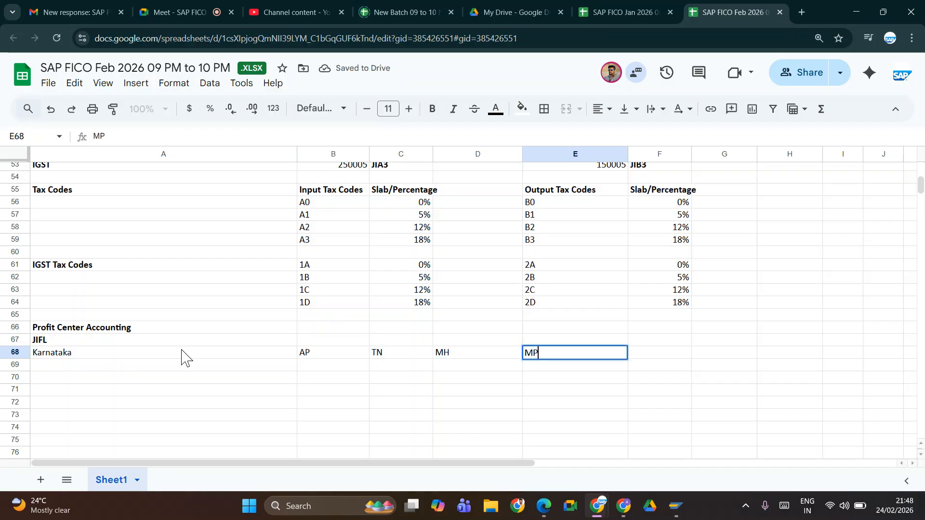
{"action": "key", "text": "Tab"}
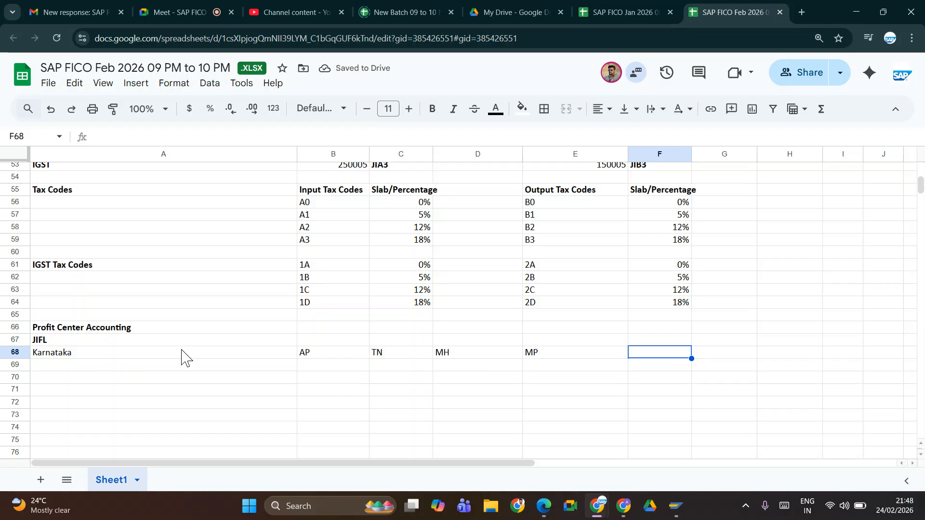
{"action": "type", "text": "T"}
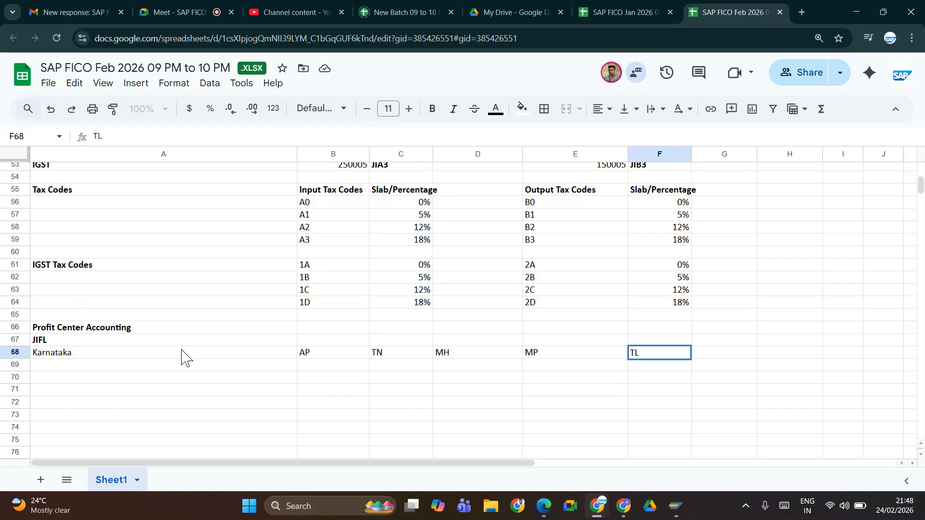
{"action": "type", "text": "L"}
{"action": "key", "text": "Tab"}
{"action": "type", "text": "K"}
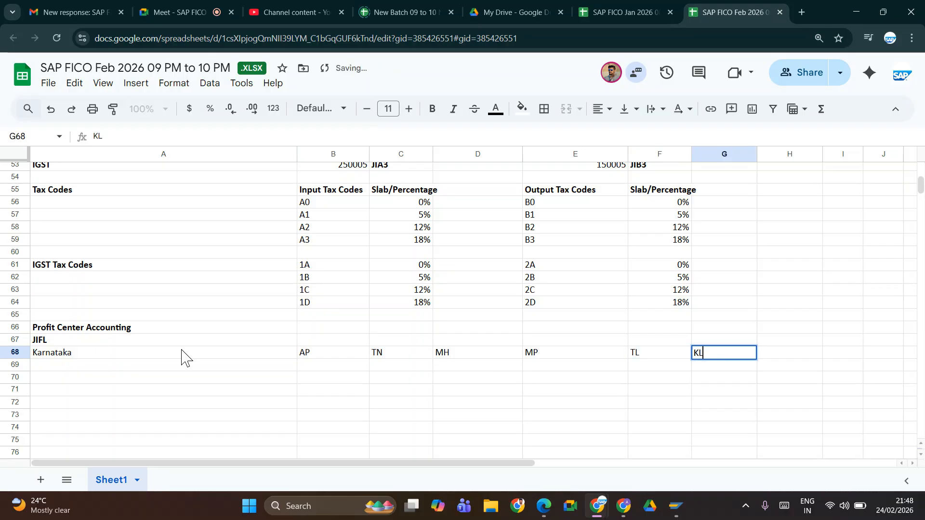
{"action": "key", "text": "ctrl+s"}
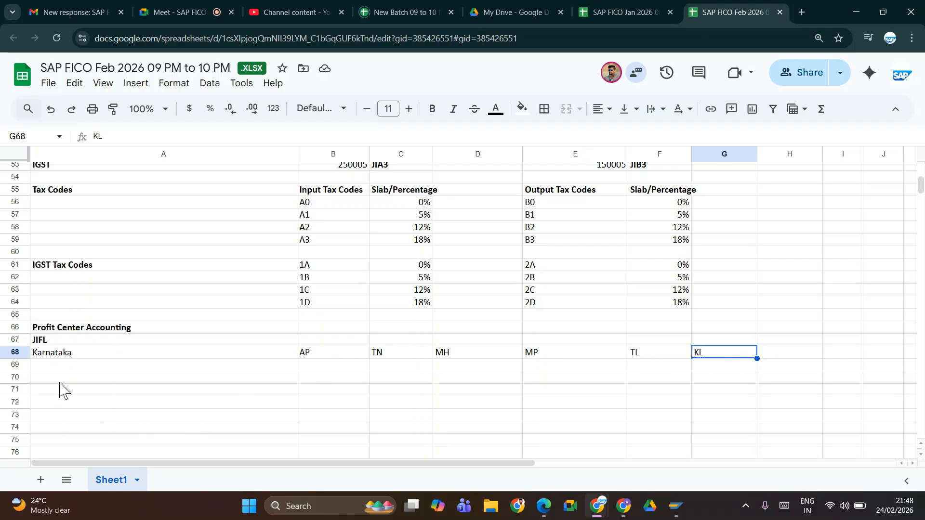
Step: Enter the label Cost Center in cell A72, below the list of states
{"action": "left_click", "coordinate": [47, 404]}
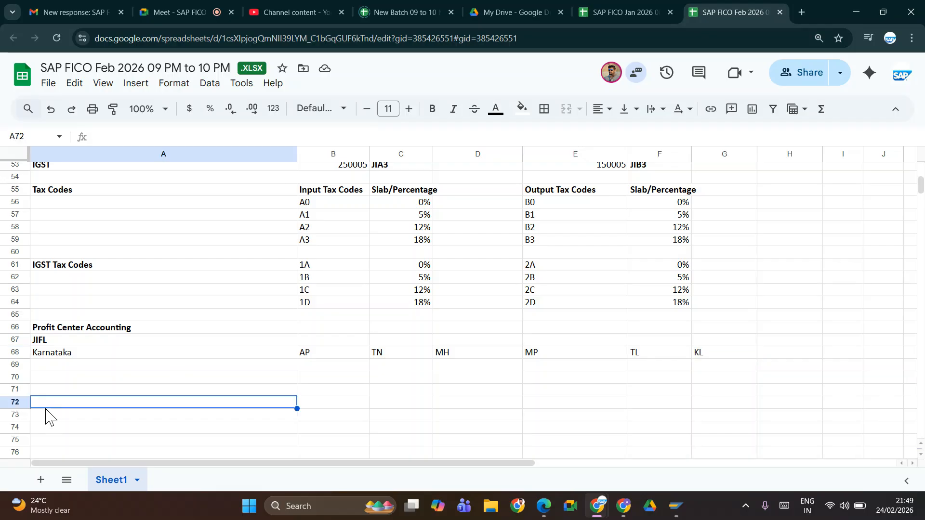
{"action": "type", "text": "Co"}
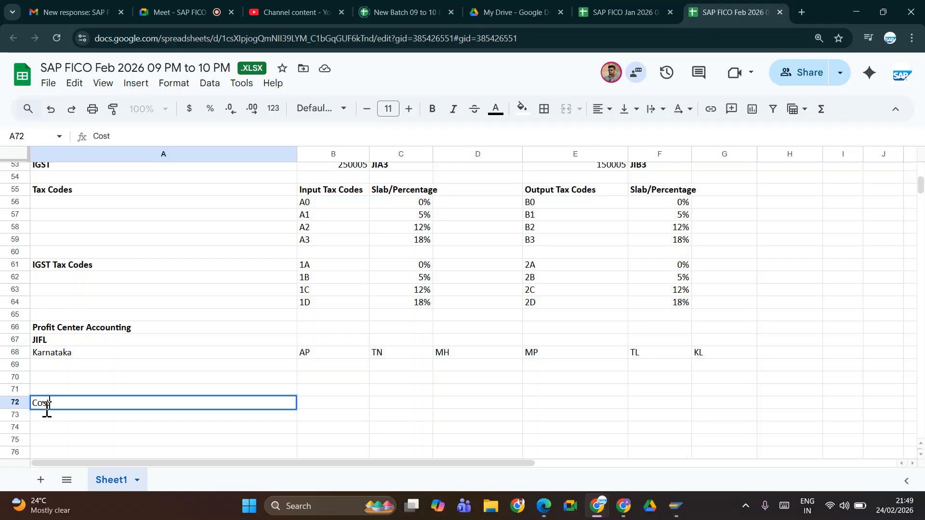
{"action": "type", "text": "st Center"}
{"action": "key", "text": "Tab"}
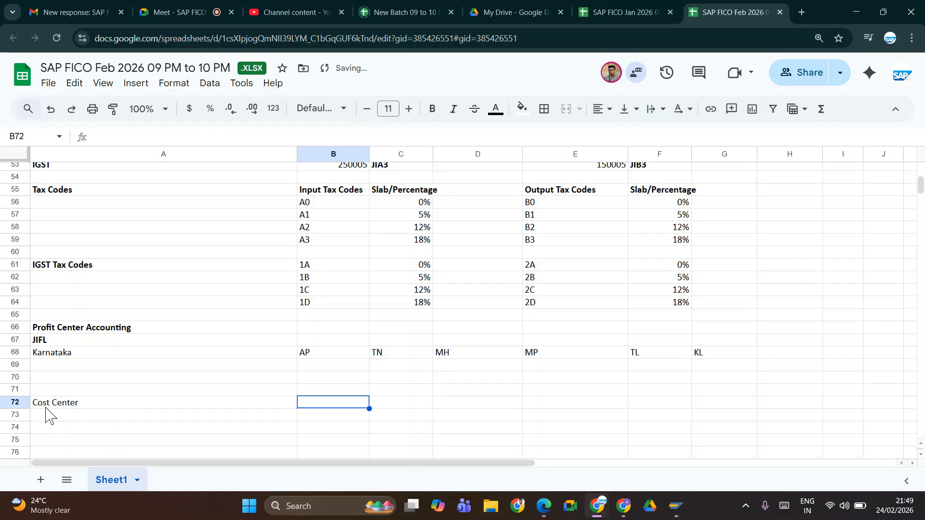
Step: Make the Cost Center label in A72 bold and enter Banglore Rural in cell A73 beneath it
{"action": "left_click", "coordinate": [50, 404]}
{"action": "key", "text": "ctrl+b"}
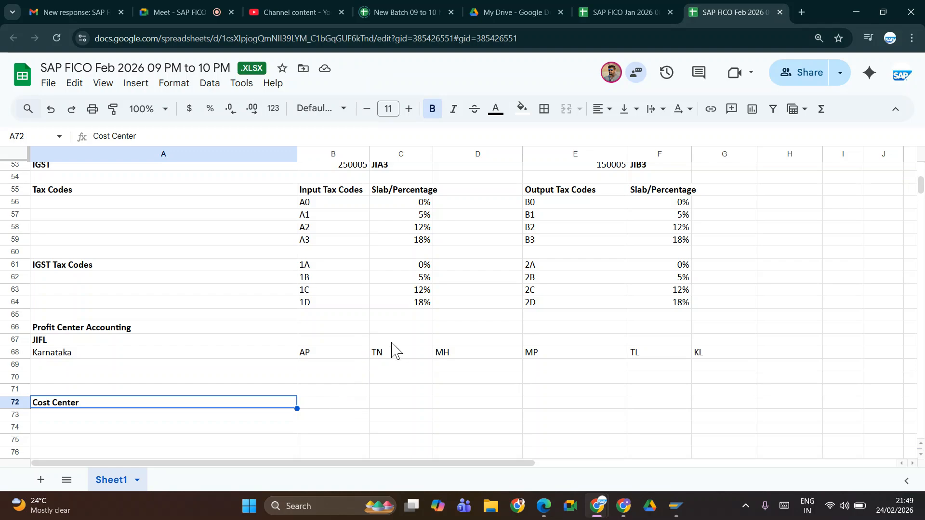
{"action": "left_click", "coordinate": [140, 418]}
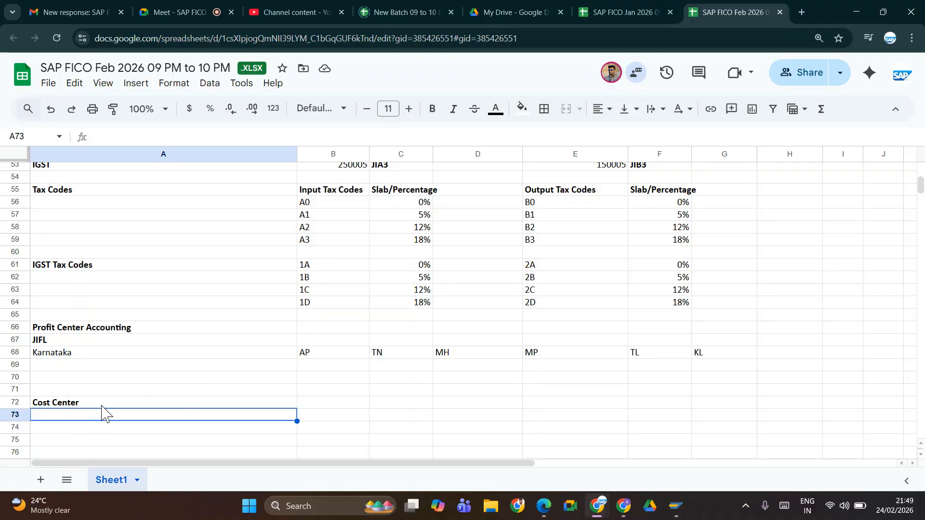
{"action": "type", "text": "Banglore Rural"}
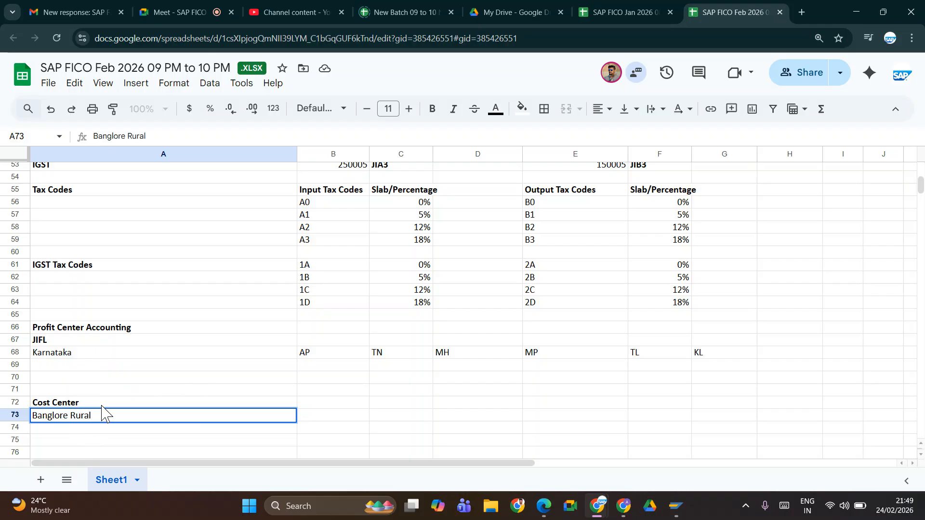
{"action": "key", "text": "Return"}
Step: Enter Banglore Urban in cell A74 and Mysore in cell A75
{"action": "type", "text": "B"}
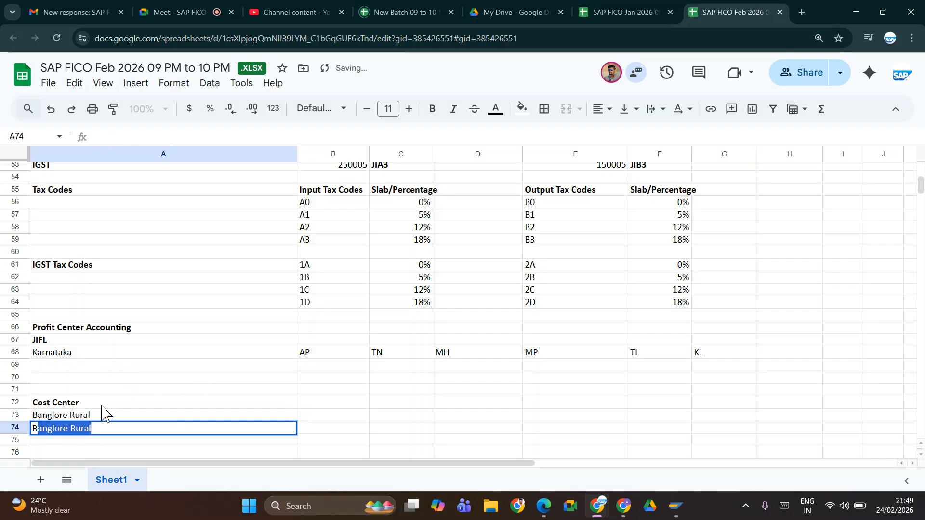
{"action": "type", "text": "anglo"}
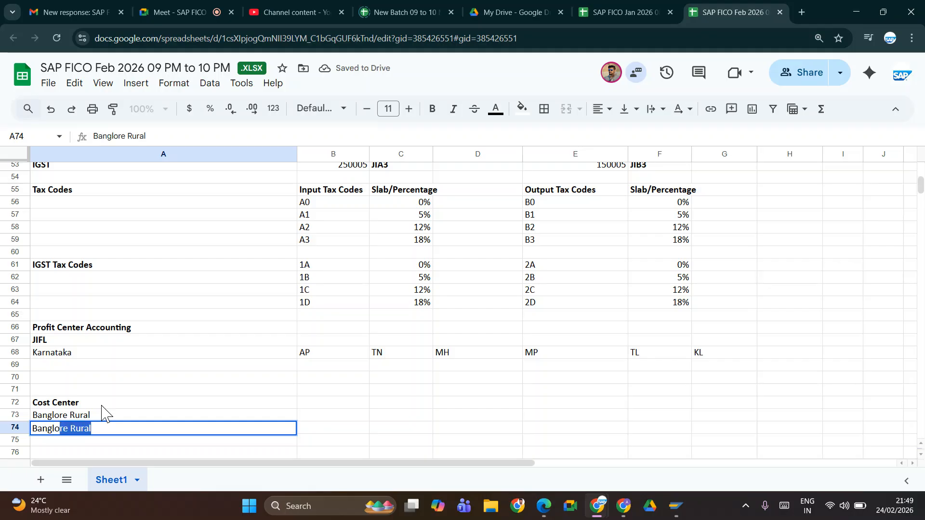
{"action": "type", "text": "re Urban"}
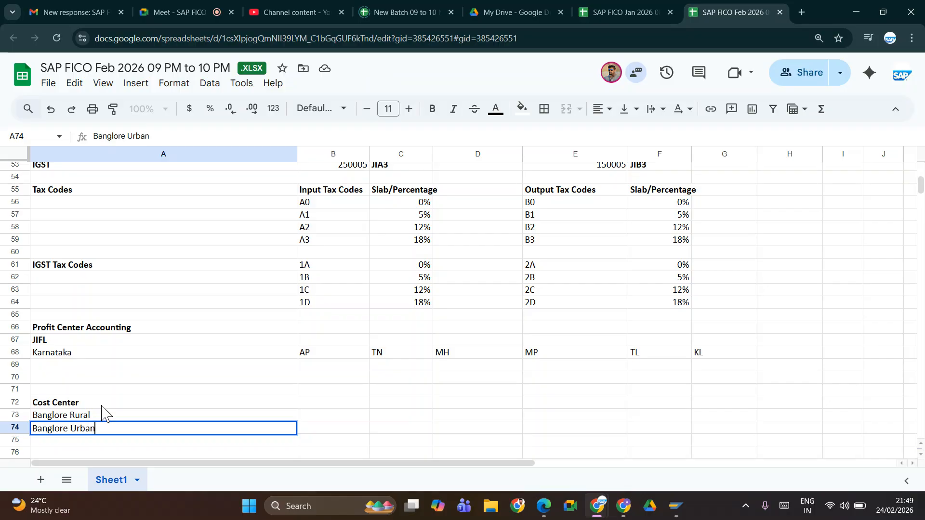
{"action": "key", "text": "Return"}
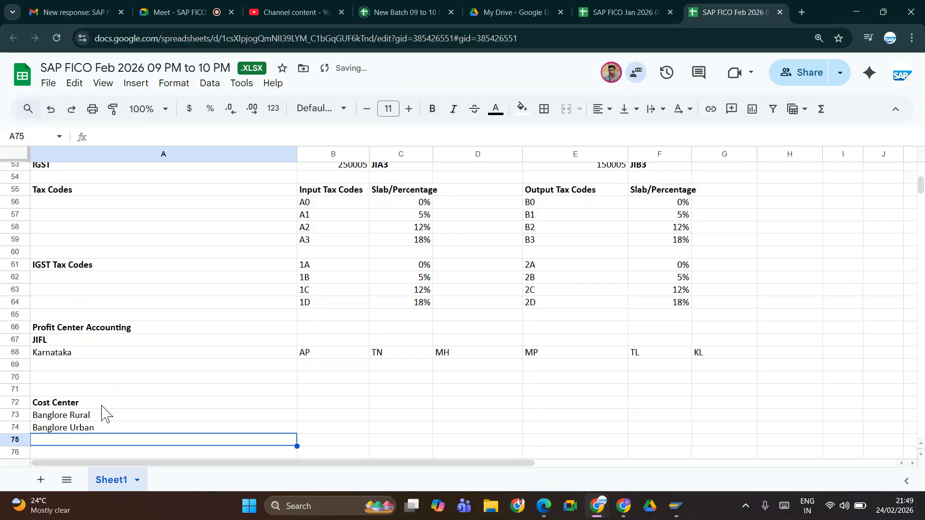
{"action": "type", "text": "Mys"}
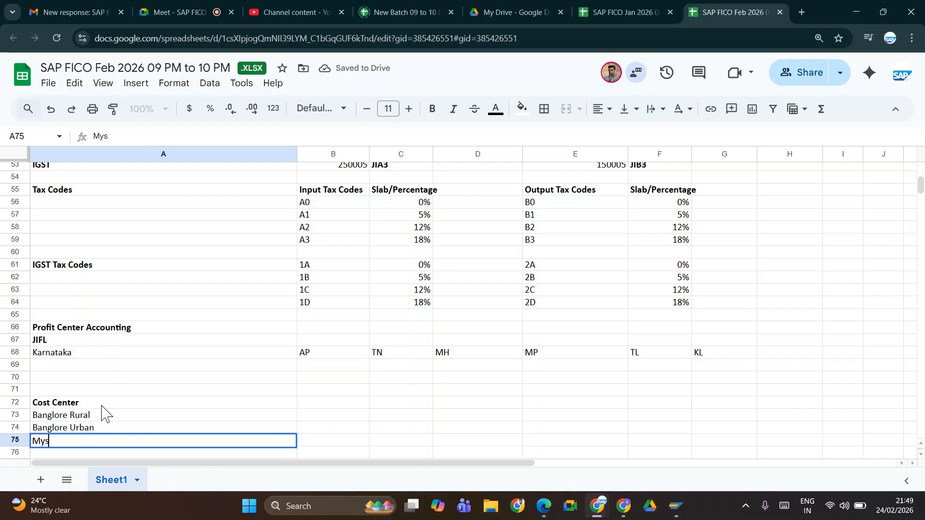
{"action": "type", "text": "ore"}
{"action": "key", "text": "Return"}
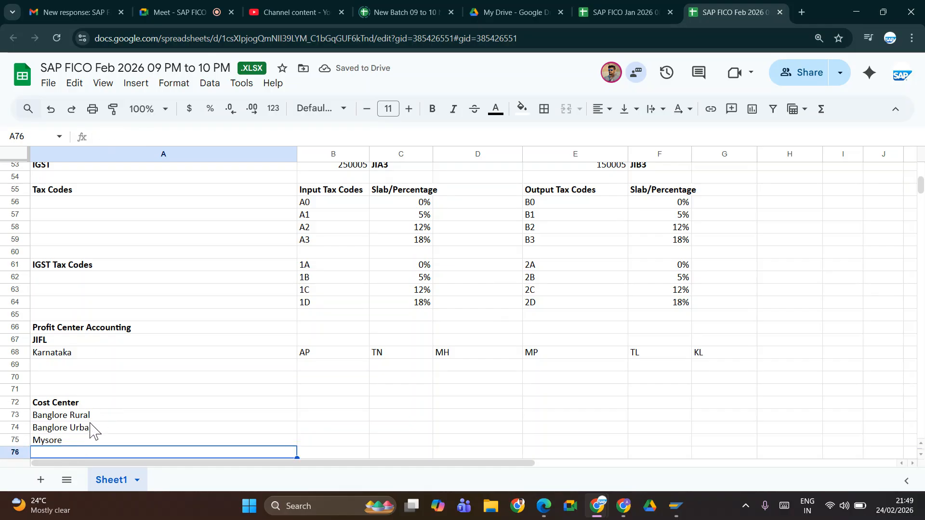
Step: Move Banglore Urban to B73 and Mysore to C73 so the cost centers run across one row
{"action": "left_click", "coordinate": [88, 428]}
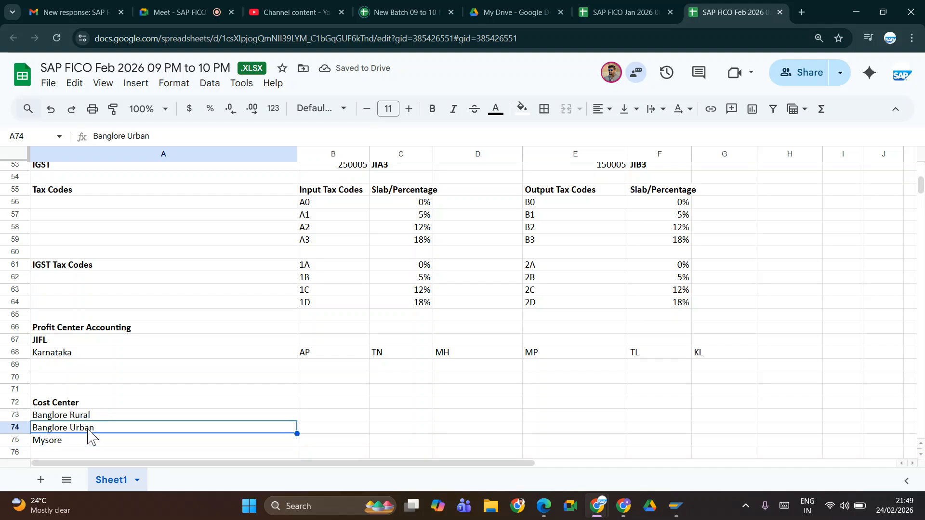
{"action": "key", "text": "ctrl+c"}
{"action": "left_click", "coordinate": [335, 418]}
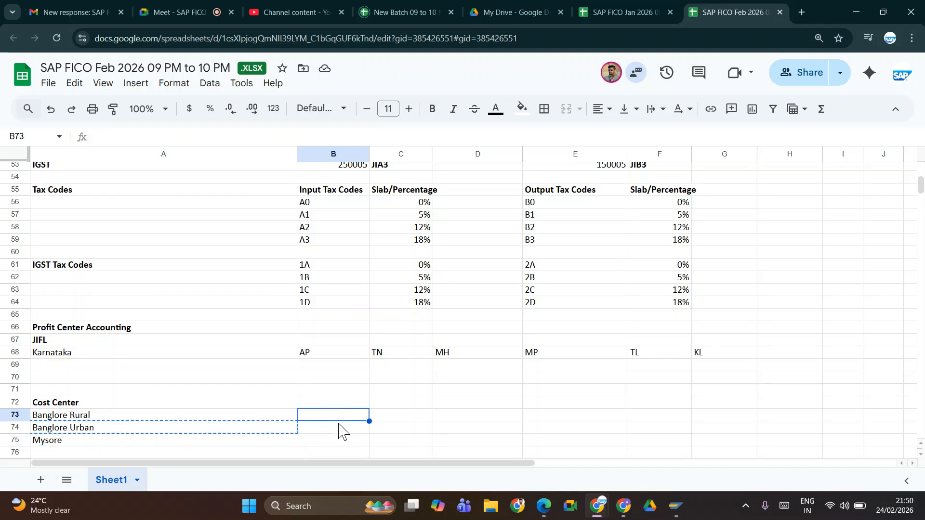
{"action": "key", "text": "ctrl+v"}
{"action": "left_click", "coordinate": [75, 442]}
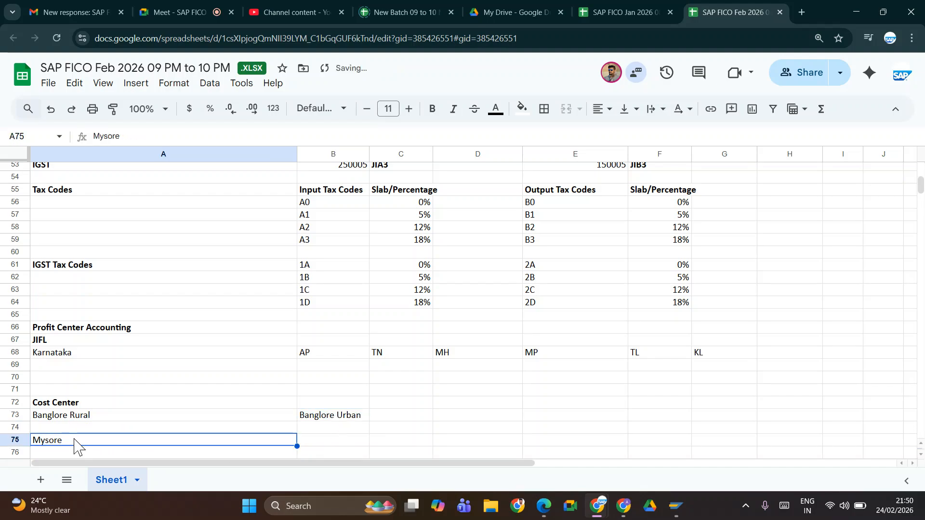
{"action": "key", "text": "ctrl+x"}
{"action": "left_click", "coordinate": [380, 419]}
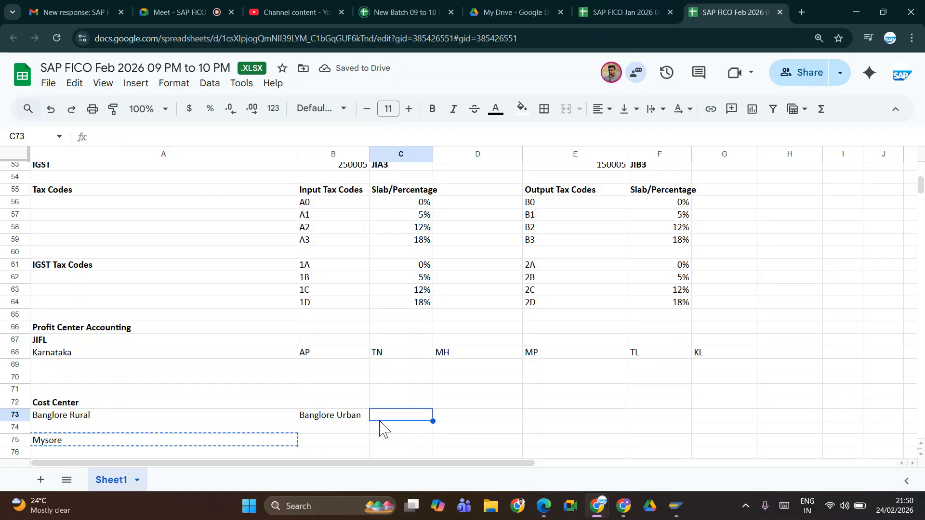
{"action": "key", "text": "ctrl+v"}
Step: Continue row 73 with the cost centers Mandya in D73, Tumkur in E73 and Chitradurga in F73
{"action": "left_click", "coordinate": [461, 418]}
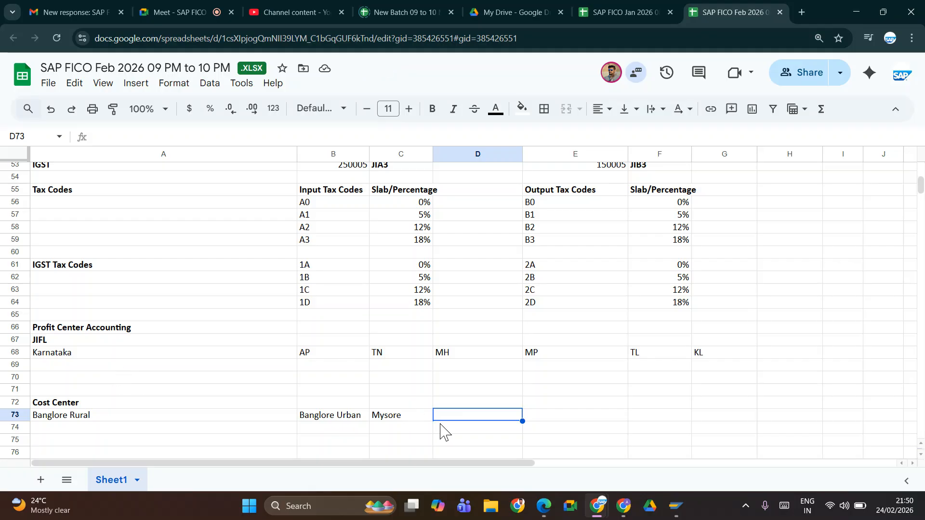
{"action": "type", "text": "Mandya"}
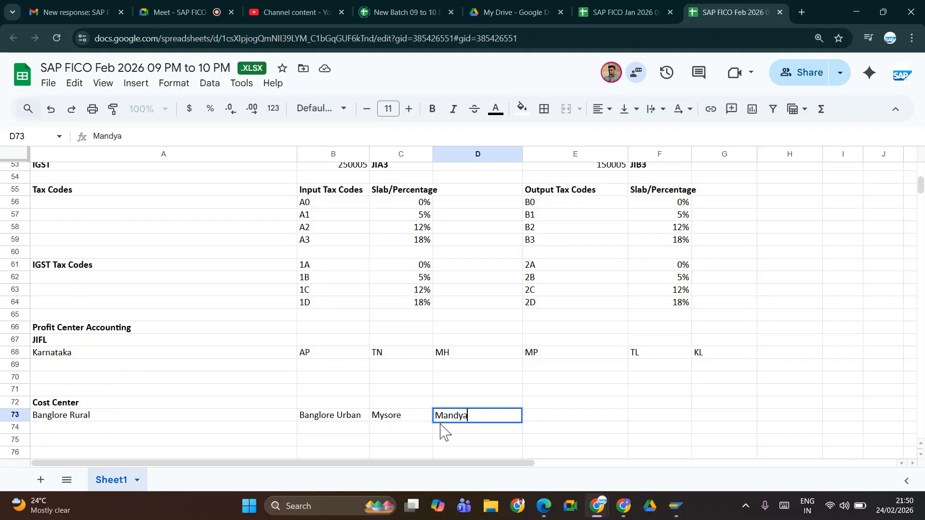
{"action": "key", "text": "Tab"}
{"action": "type", "text": "Tu"}
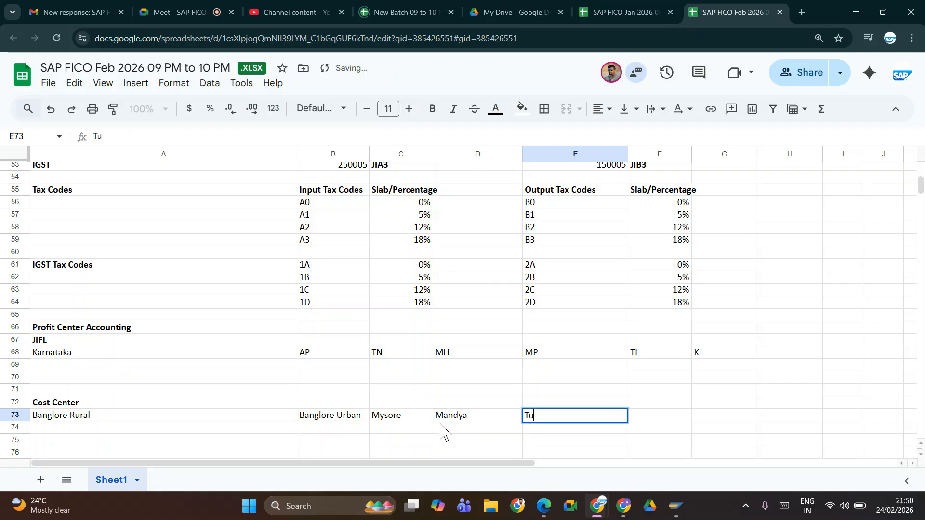
{"action": "type", "text": "mkur"}
{"action": "key", "text": "Tab"}
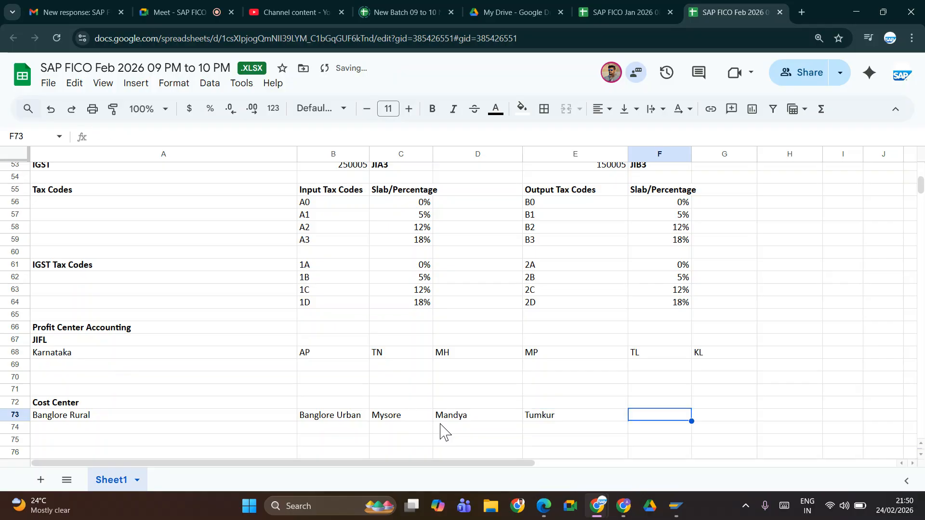
{"action": "type", "text": "Chitradurga"}
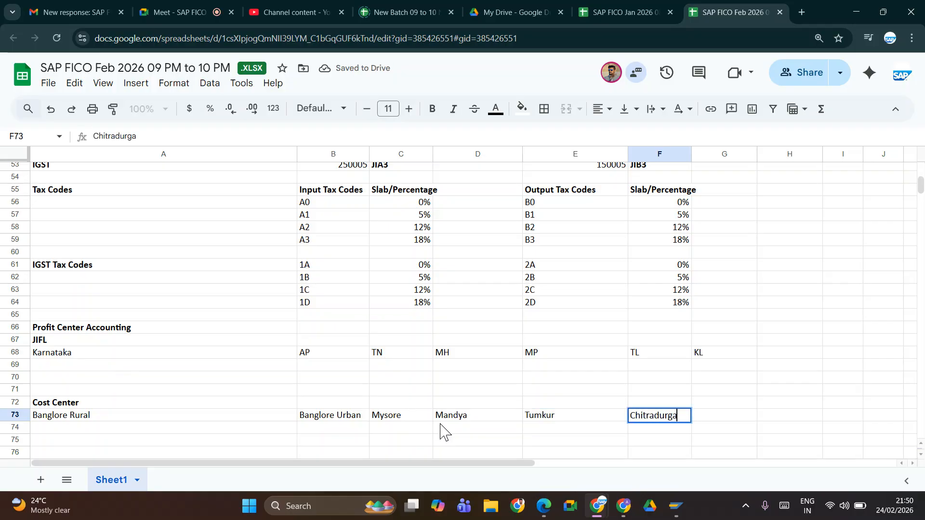
{"action": "key", "text": "Tab"}
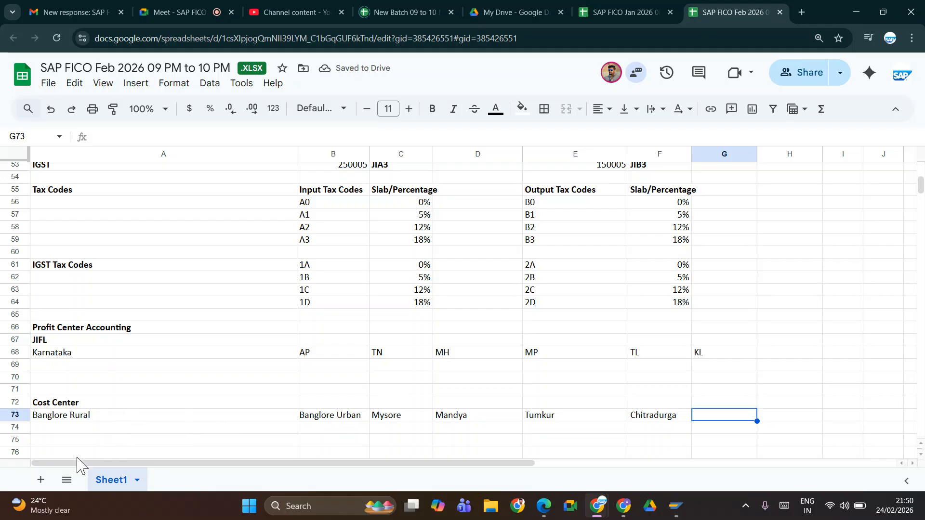
{"action": "left_click", "coordinate": [85, 430]}
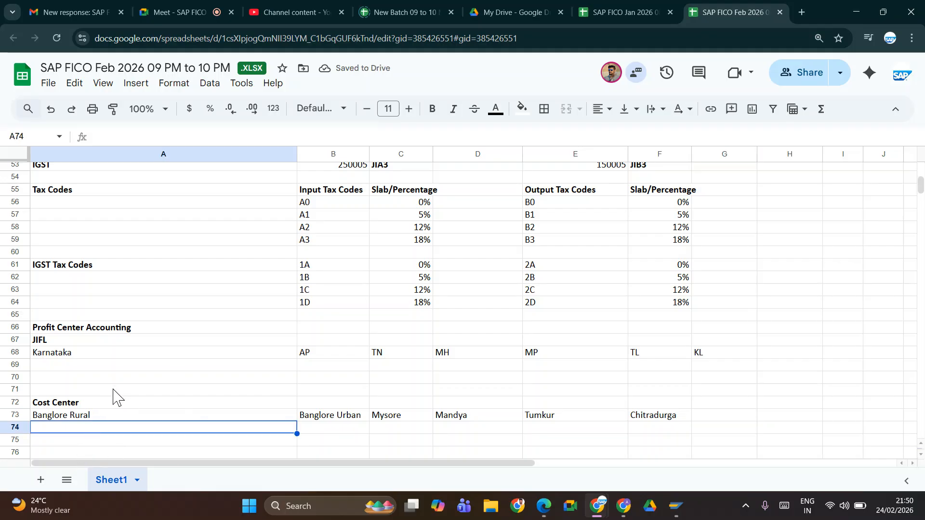
{"action": "key", "text": "Down"}
{"action": "key", "text": "Down"}
{"action": "key", "text": "Down"}
{"action": "key", "text": "Down"}
{"action": "key", "text": "Down"}
{"action": "key", "text": "Down"}
{"action": "key", "text": "Down"}
{"action": "key", "text": "Down"}
{"action": "key", "text": "Down"}
{"action": "key", "text": "Down"}
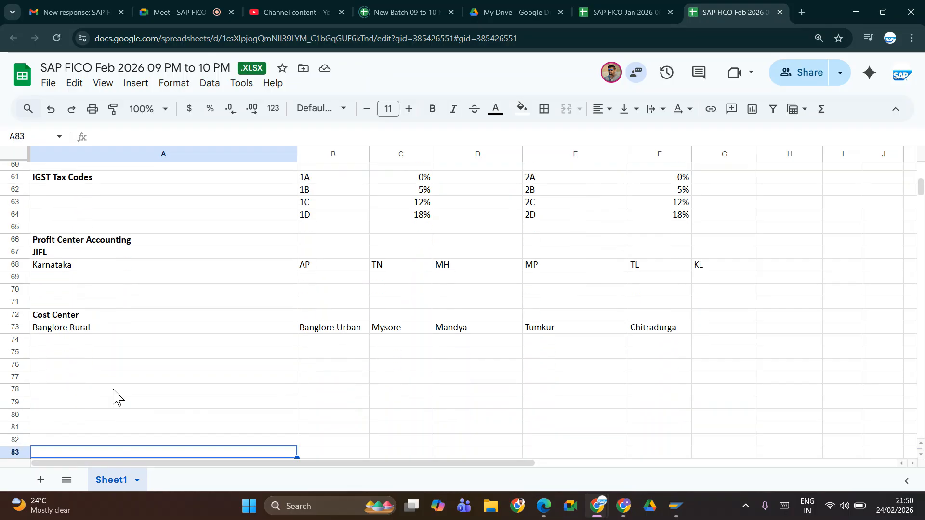
{"action": "key", "text": "Up"}
{"action": "key", "text": "Up"}
{"action": "key", "text": "Up"}
{"action": "key", "text": "Up"}
{"action": "key", "text": "Up"}
{"action": "key", "text": "Up"}
{"action": "key", "text": "Up"}
{"action": "key", "text": "Up"}
{"action": "key", "text": "Up"}
{"action": "key", "text": "Up"}
{"action": "key", "text": "Up"}
{"action": "key", "text": "Up"}
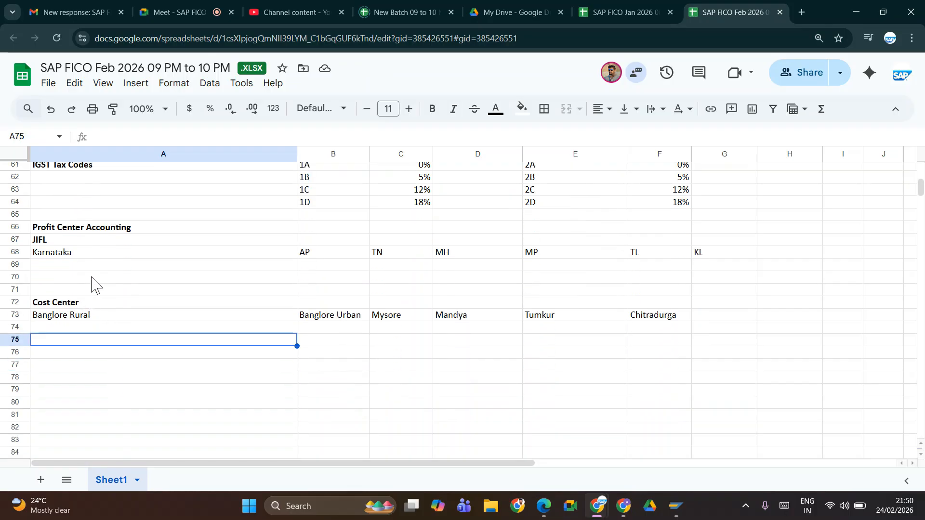
{"action": "key", "text": "Up"}
{"action": "key", "text": "Up"}
{"action": "key", "text": "Up"}
{"action": "key", "text": "Up"}
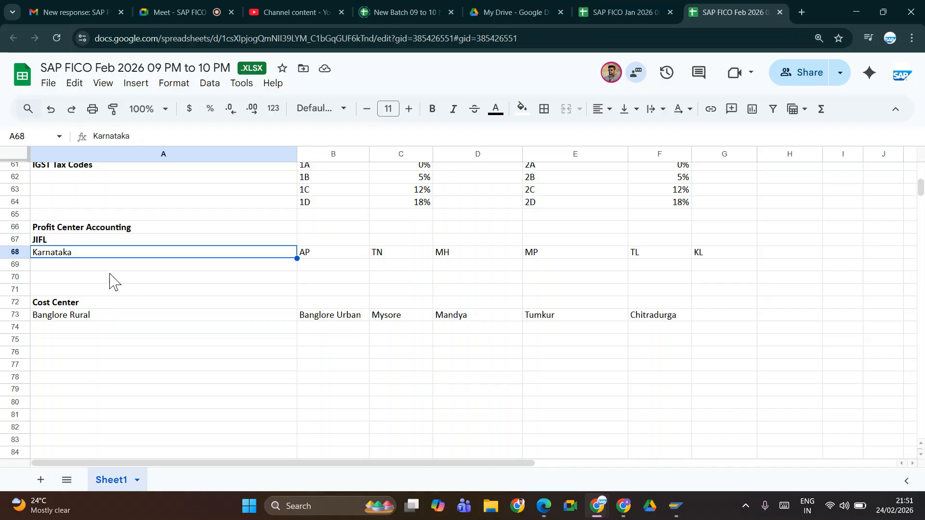
Step: Extend the heading in cell A72 to read Cost Center Accounting
{"action": "left_click", "coordinate": [106, 305]}
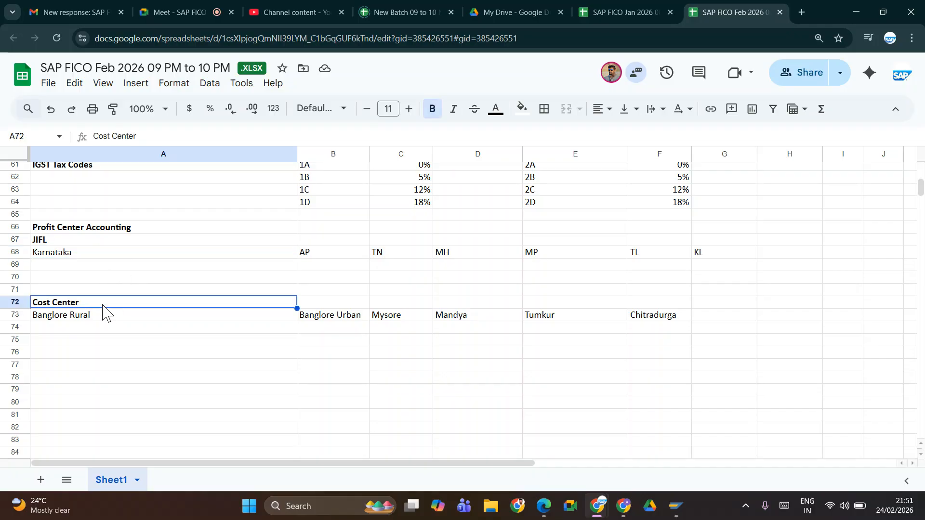
{"action": "double_click", "coordinate": [107, 306]}
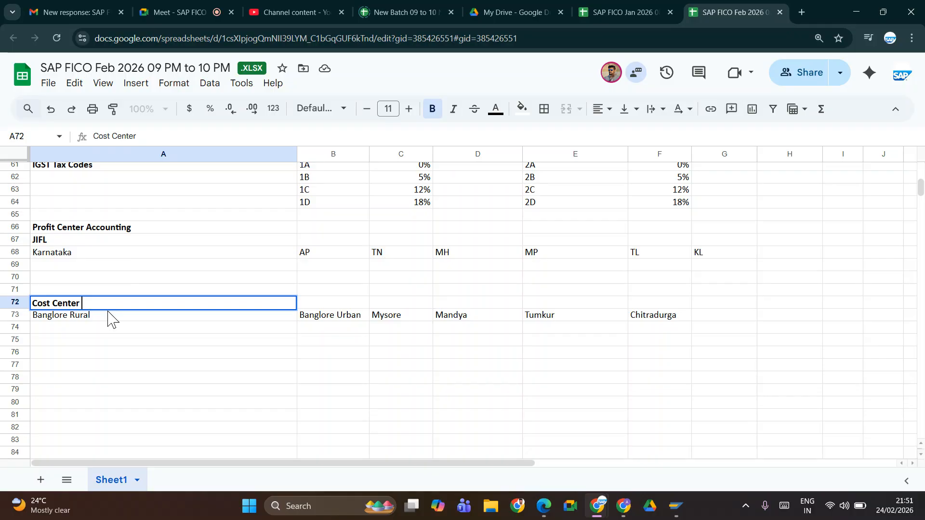
{"action": "type", "text": "Accounting"}
{"action": "key", "text": "Tab"}
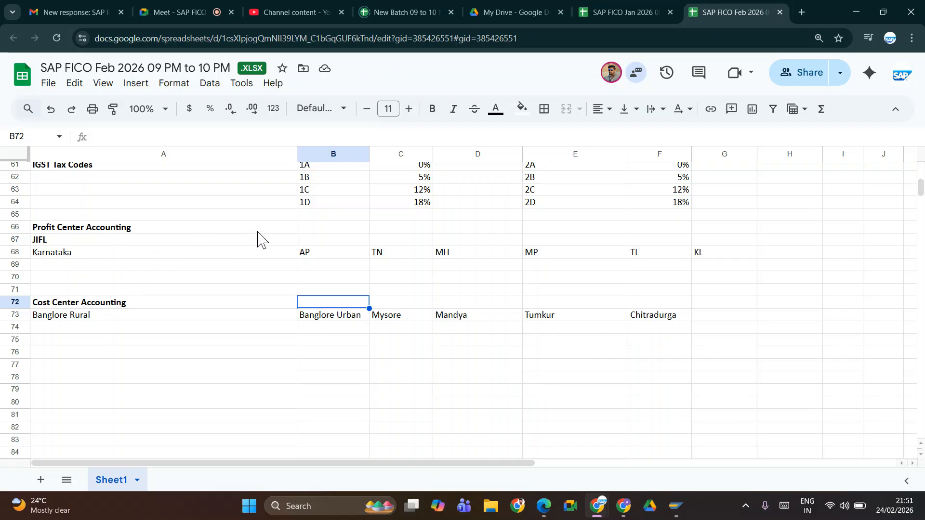
Step: Insert one blank row below the Profit Center Accounting heading and one below the Cost Center Accounting heading
{"action": "left_click", "coordinate": [15, 227]}
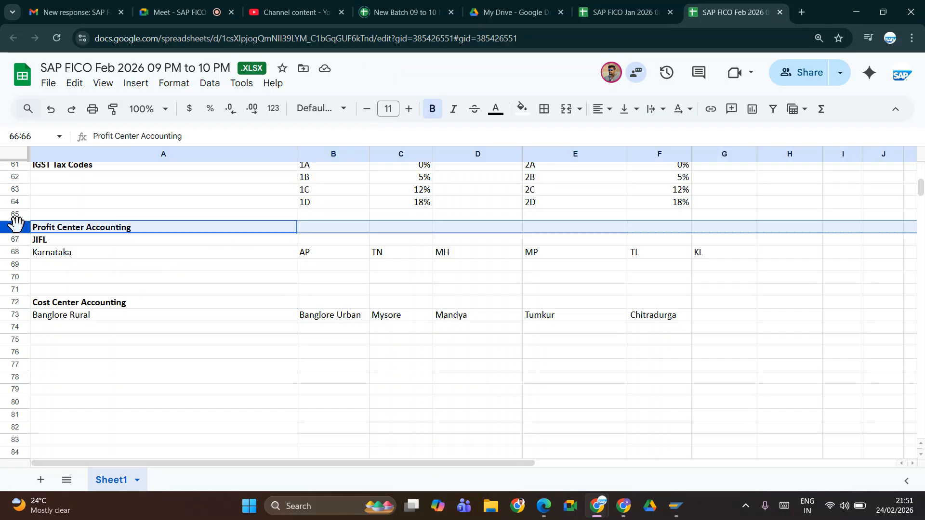
{"action": "left_click", "coordinate": [16, 239]}
{"action": "right_click", "coordinate": [16, 240]}
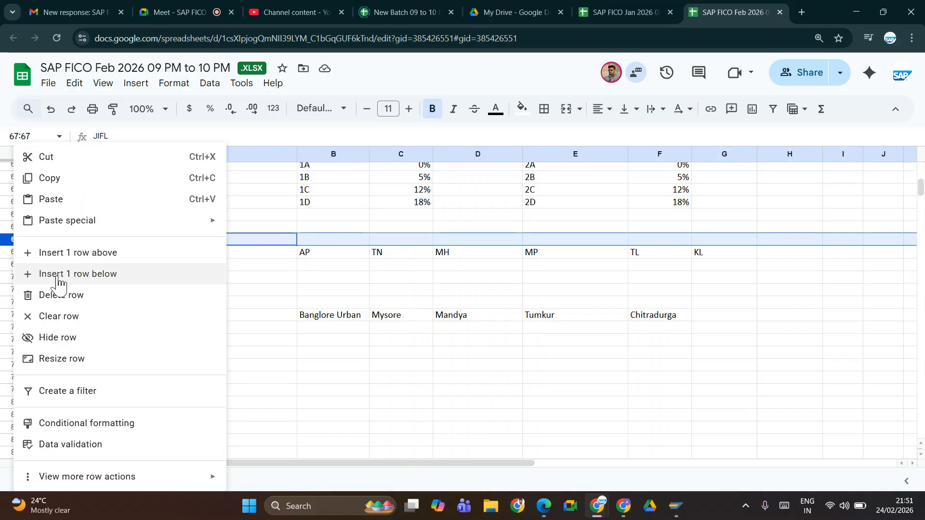
{"action": "left_click", "coordinate": [61, 252]}
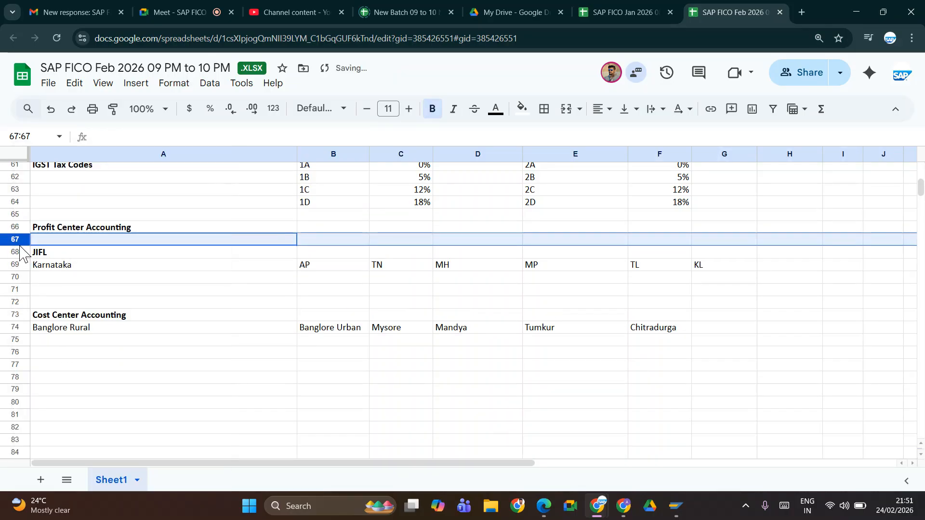
{"action": "left_click", "coordinate": [10, 327]}
{"action": "right_click", "coordinate": [10, 328]}
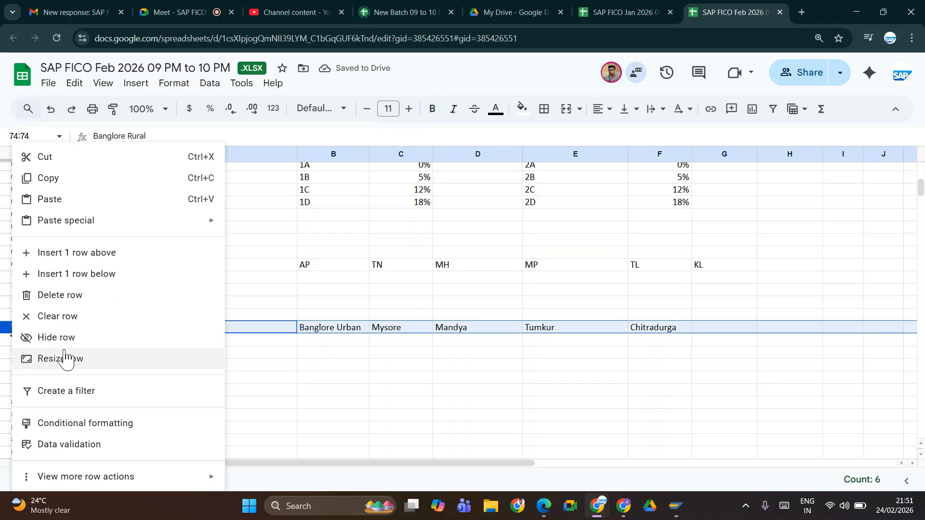
{"action": "left_click", "coordinate": [48, 255]}
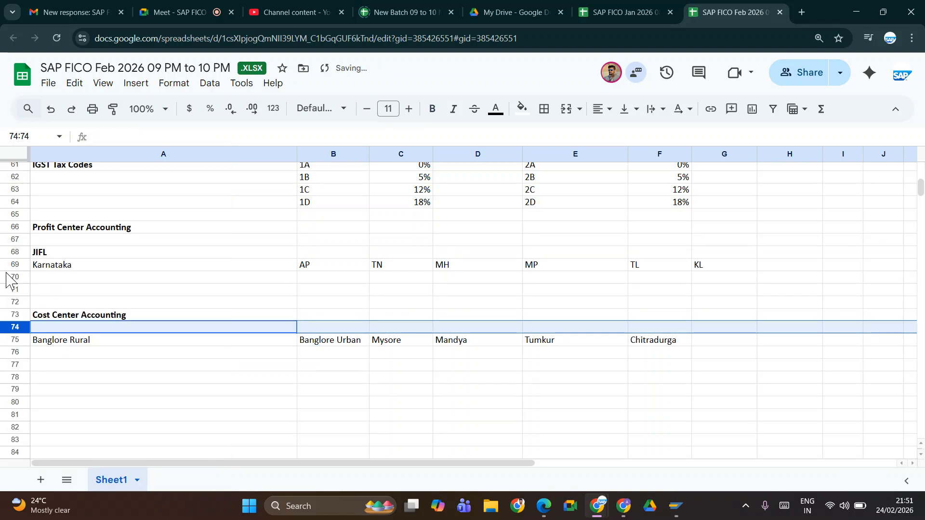
Step: Add a second blank row beneath both the Profit Center Accounting and Cost Center Accounting headings, and select cell A67
{"action": "left_click", "coordinate": [16, 240]}
{"action": "right_click", "coordinate": [15, 241]}
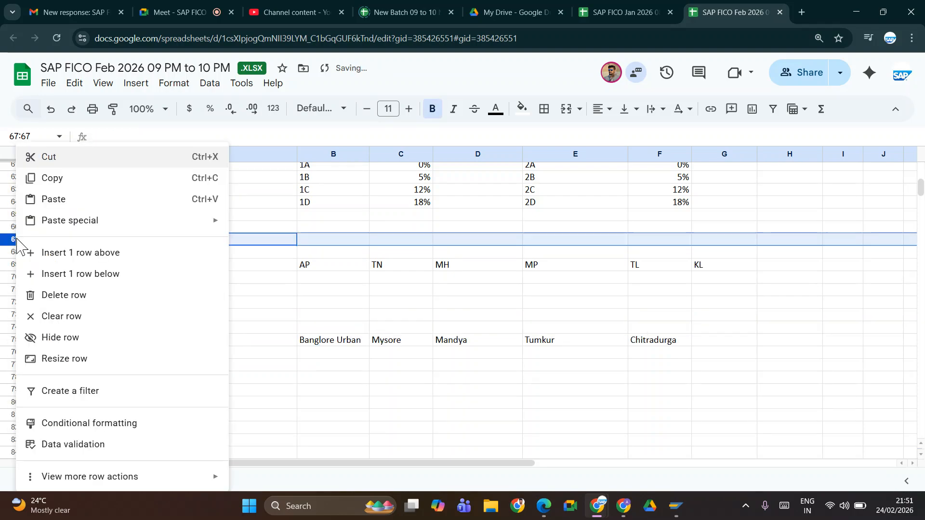
{"action": "left_click", "coordinate": [43, 259]}
{"action": "left_click", "coordinate": [18, 340]}
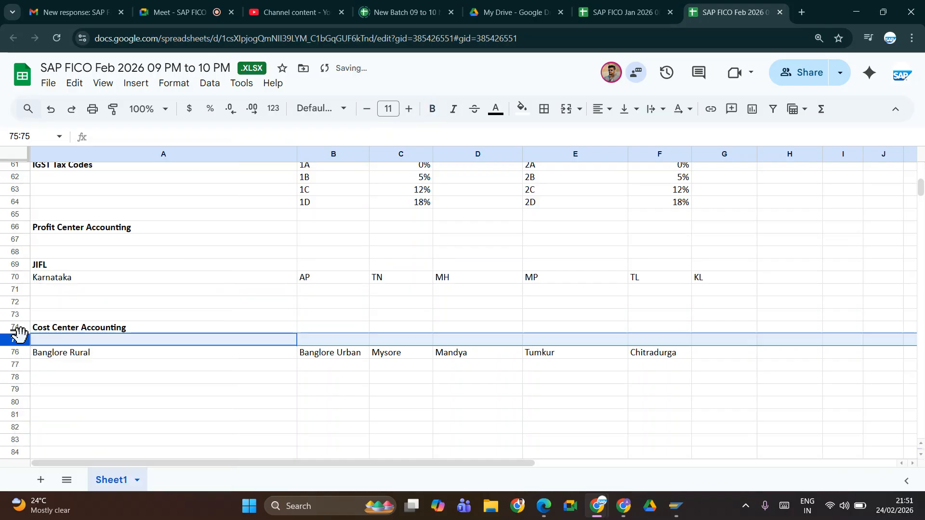
{"action": "right_click", "coordinate": [18, 340]}
{"action": "left_click", "coordinate": [68, 254]}
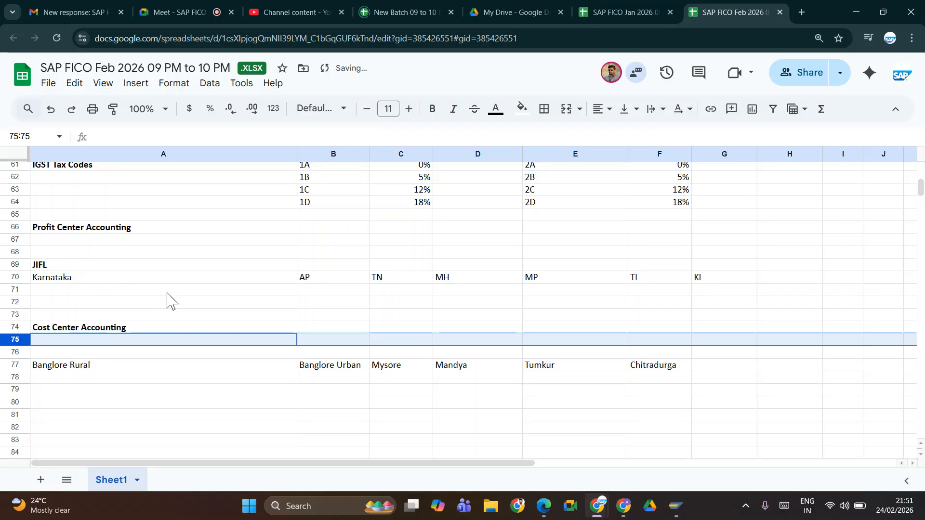
{"action": "left_click", "coordinate": [46, 241]}
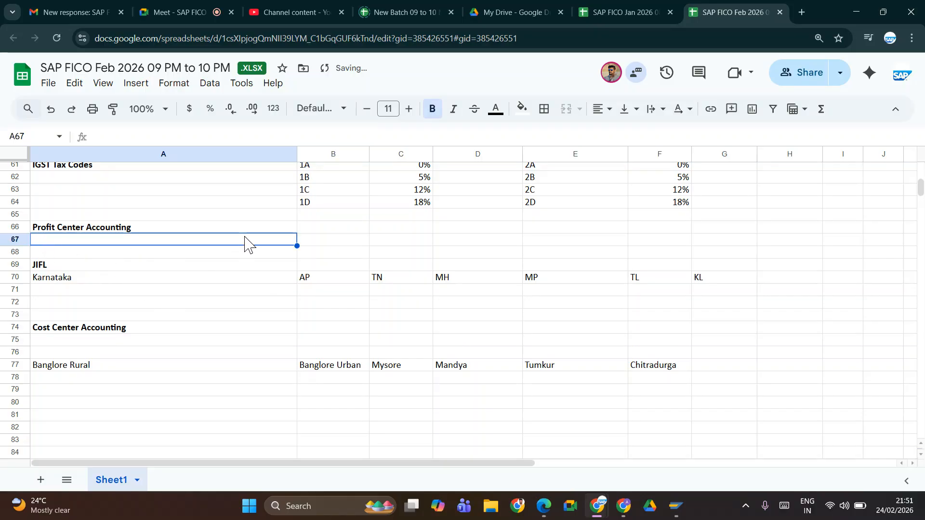
Step: Add the label Profit Center Group in cell A67 beneath the Profit Center Accounting heading
{"action": "type", "text": "Pr"}
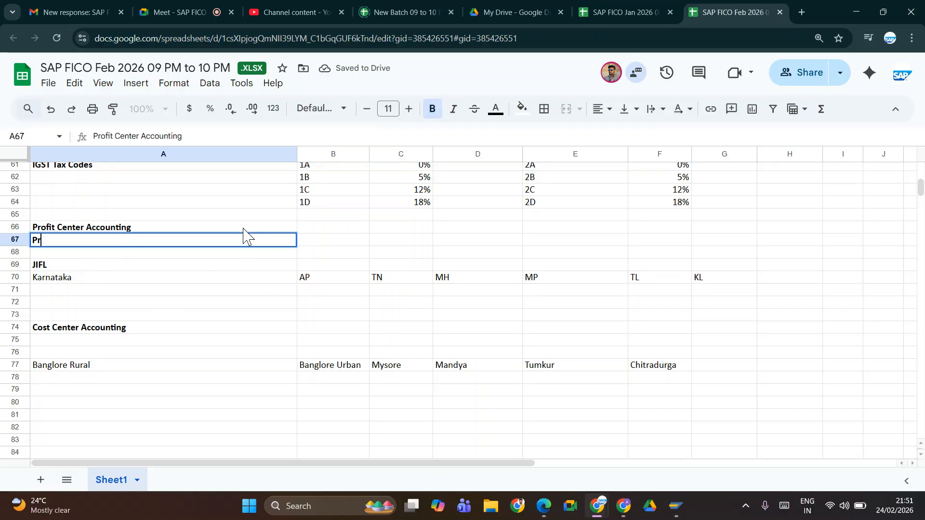
{"action": "type", "text": "ofit Cen"}
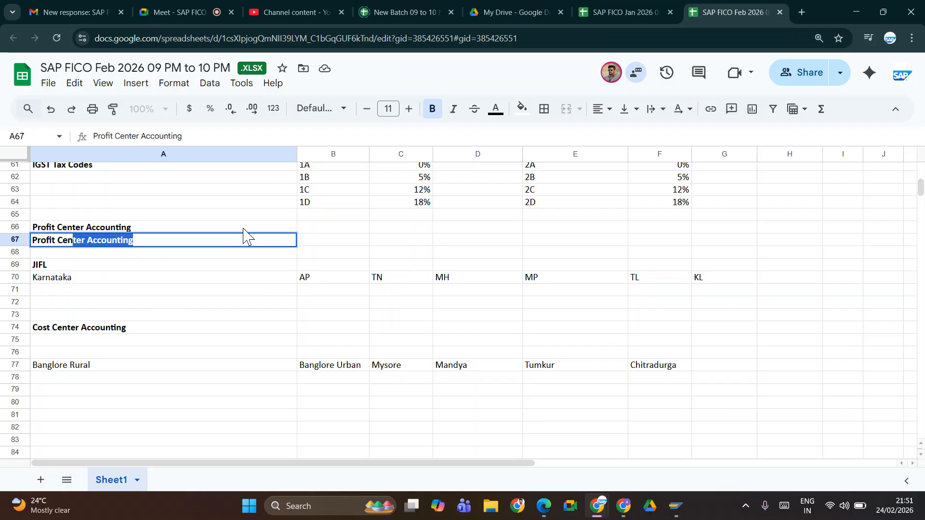
{"action": "type", "text": "ter Group"}
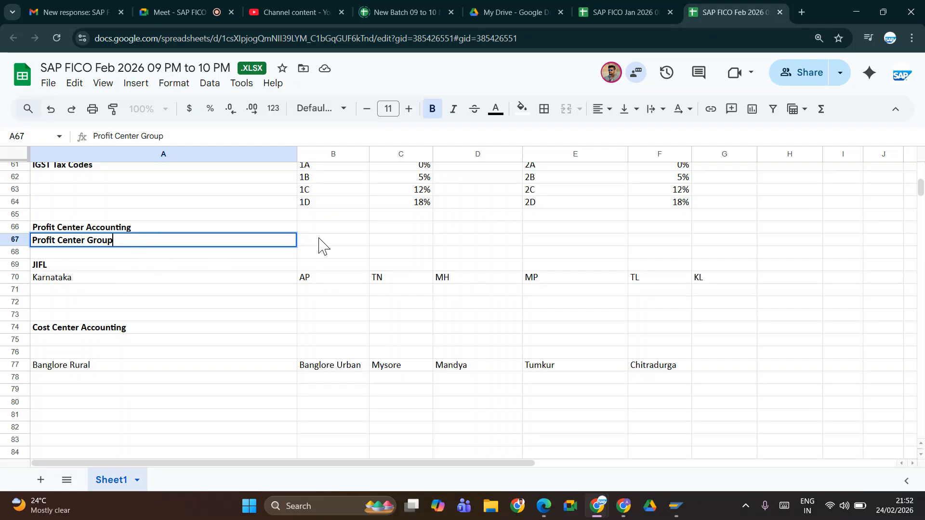
{"action": "left_click", "coordinate": [319, 243]}
Step: Add the label Cost Center Group in cell A75 and make it bold
{"action": "left_click", "coordinate": [42, 341]}
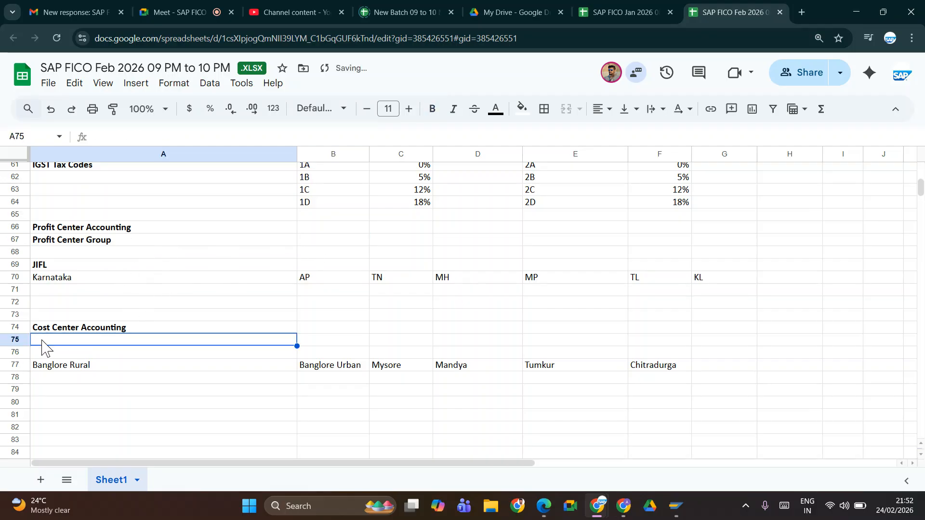
{"action": "type", "text": "C"}
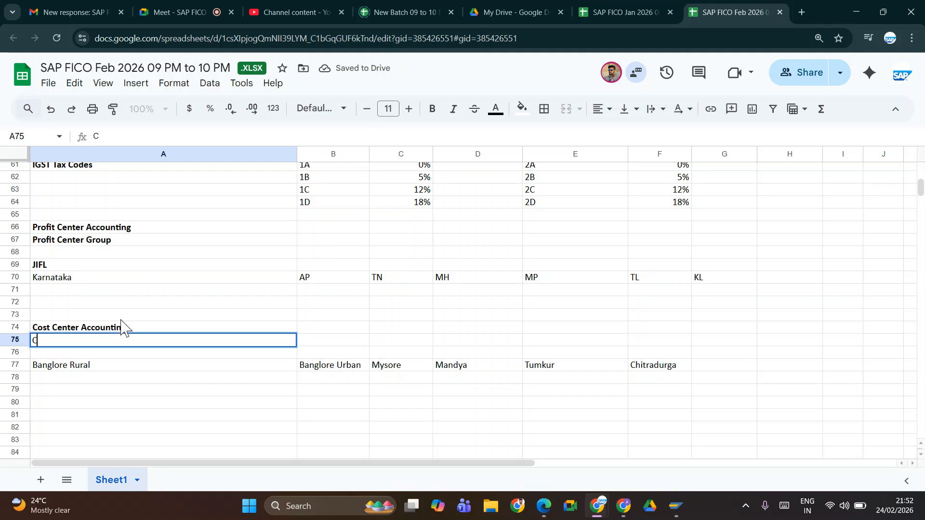
{"action": "type", "text": "ost"}
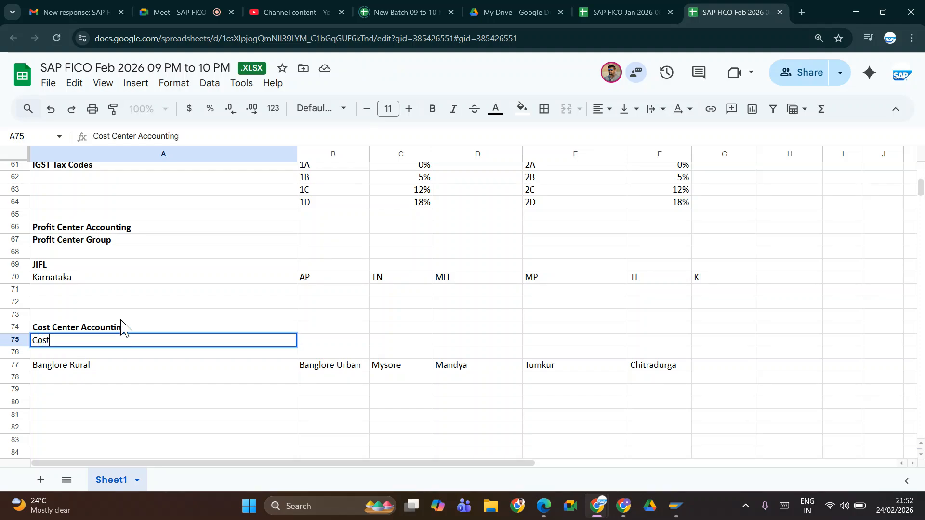
{"action": "type", "text": " Cen"}
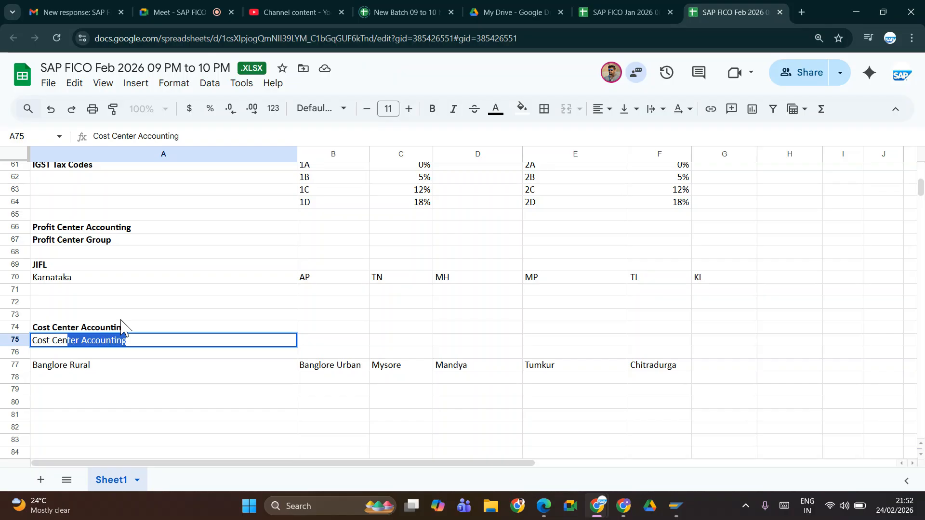
{"action": "type", "text": "t"}
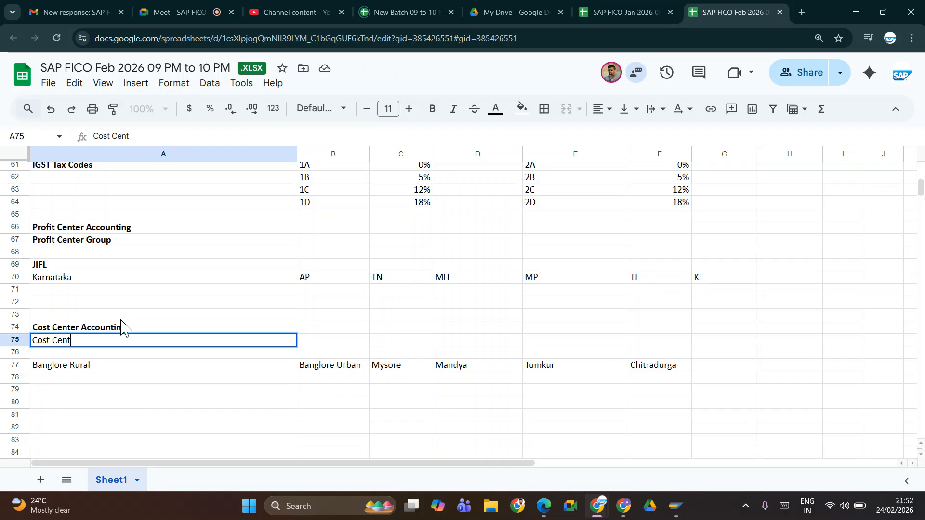
{"action": "type", "text": "rer Group"}
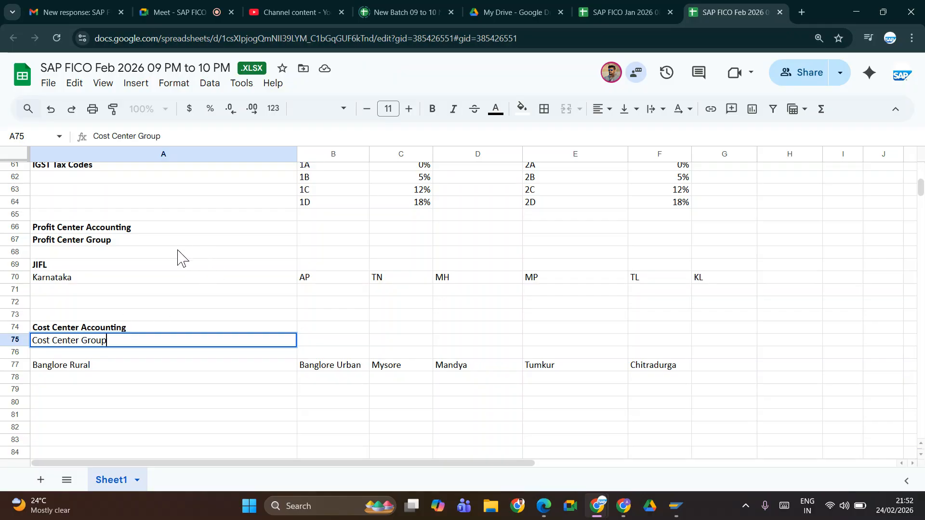
{"action": "key", "text": "Tab"}
{"action": "left_click", "coordinate": [140, 344]}
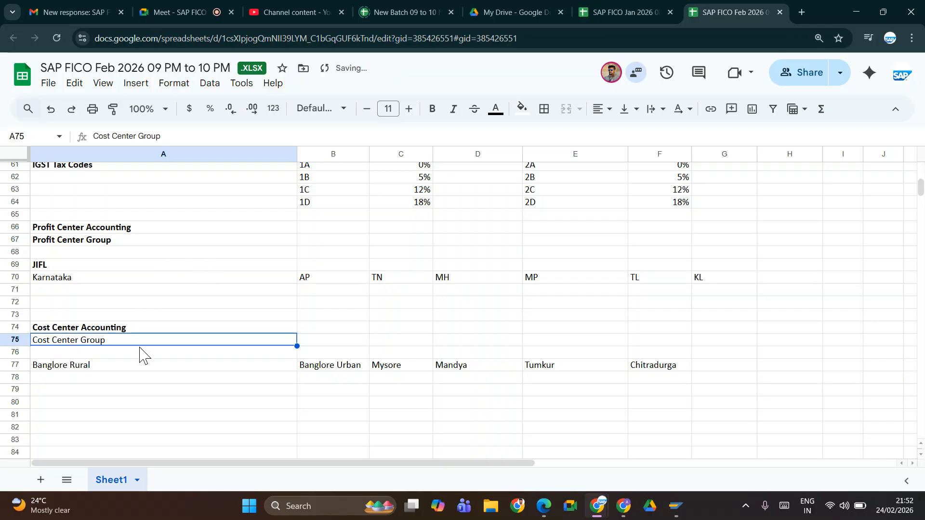
{"action": "key", "text": "ctrl+b"}
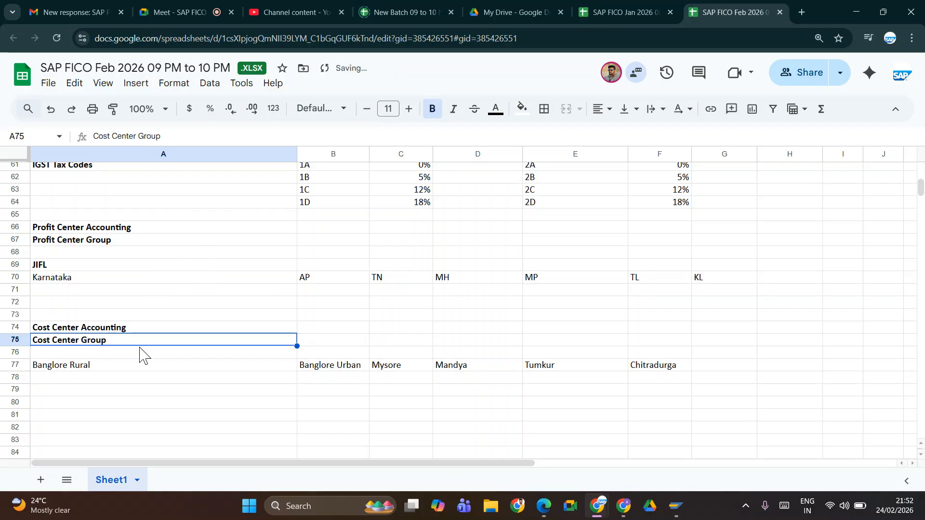
Step: Enter the transaction code KCH1 in B67 and add the label Profit Center in A68
{"action": "left_click", "coordinate": [304, 241]}
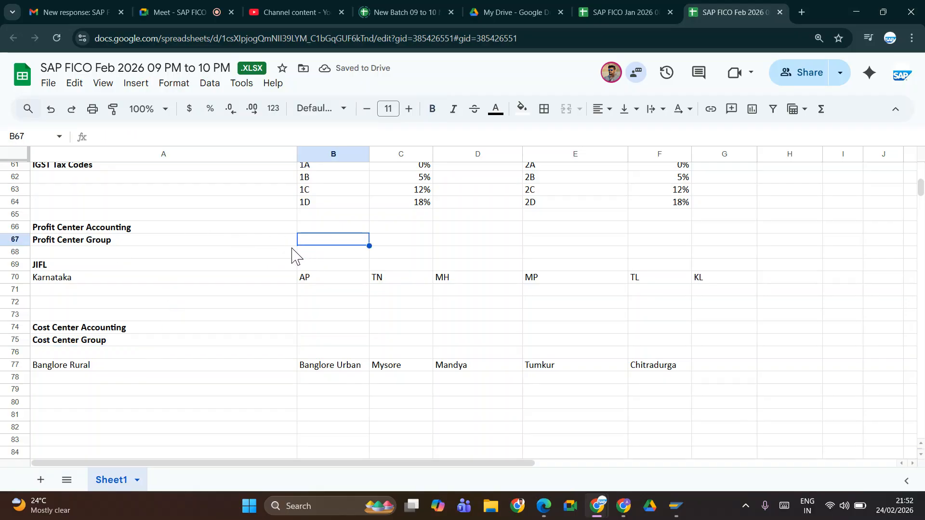
{"action": "type", "text": "KCH1"}
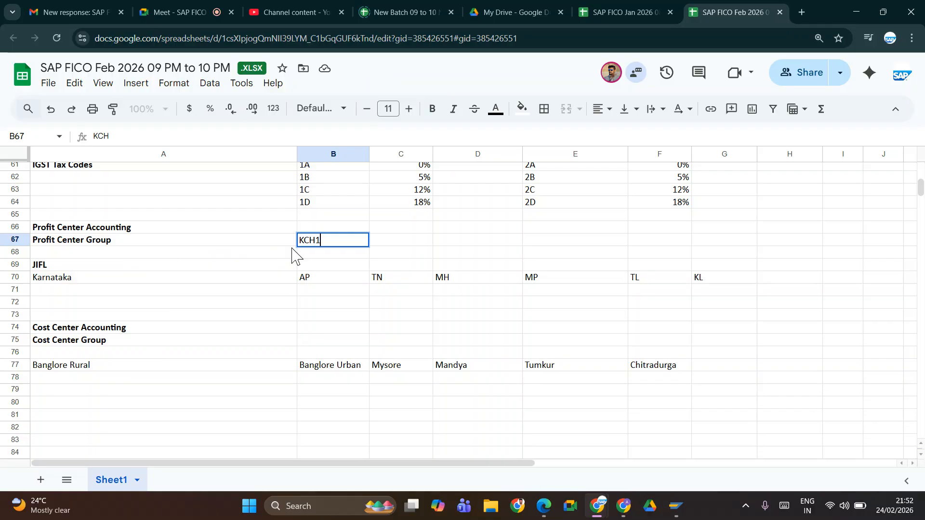
{"action": "left_click", "coordinate": [74, 254]}
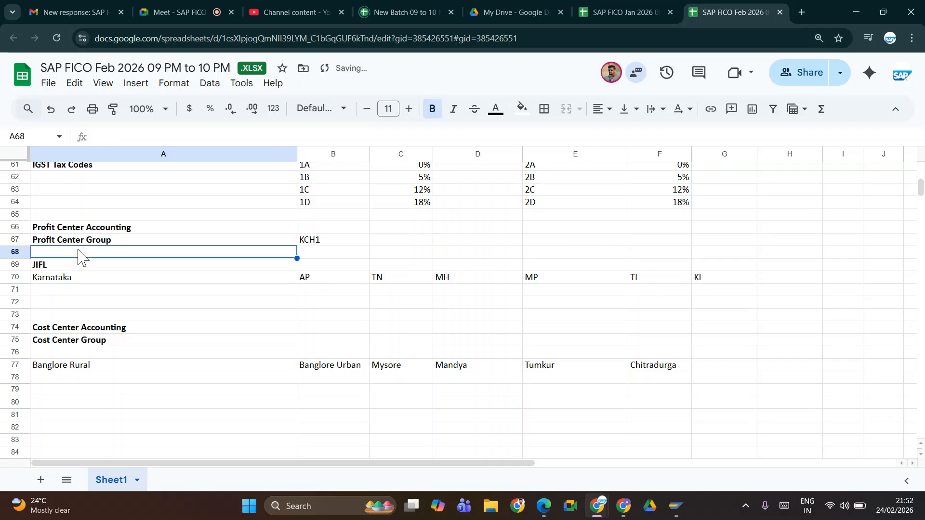
{"action": "type", "text": "Prof"}
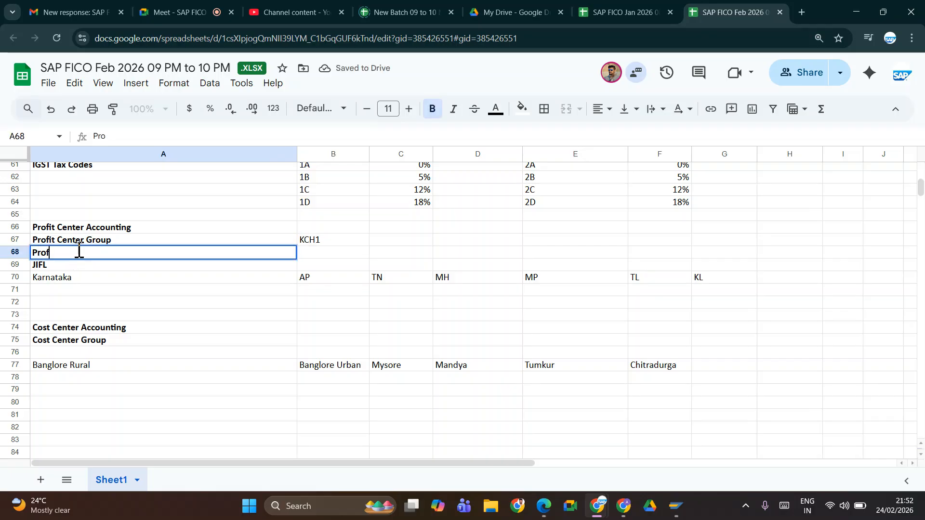
{"action": "type", "text": "it Center"}
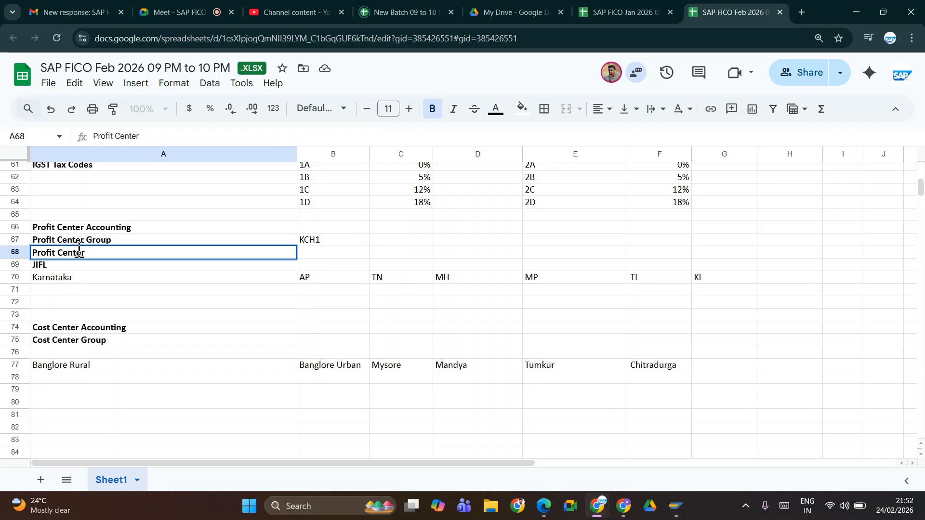
Step: Fill the Profit Center row with transaction codes KE51 in B68, KE52 in C68 and KE53 in D68
{"action": "key", "text": "Tab"}
{"action": "type", "text": "KE"}
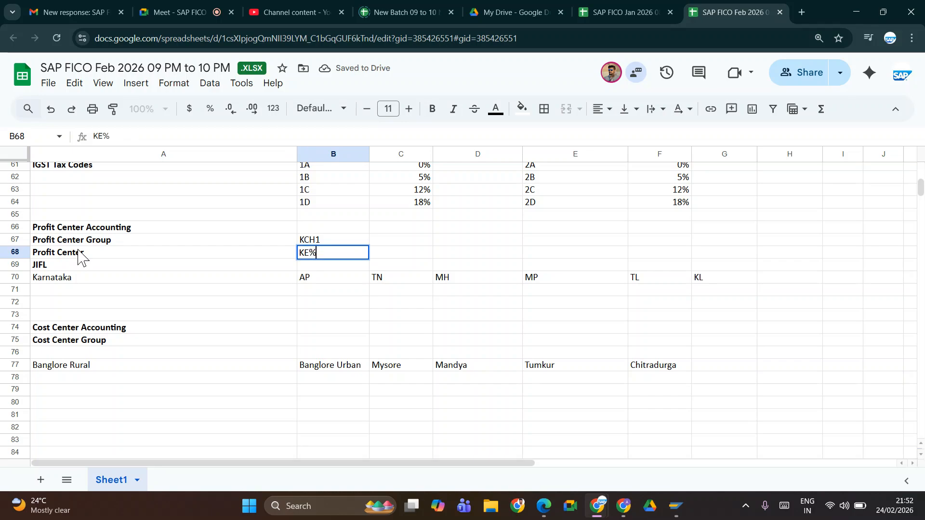
{"action": "type", "text": "51"}
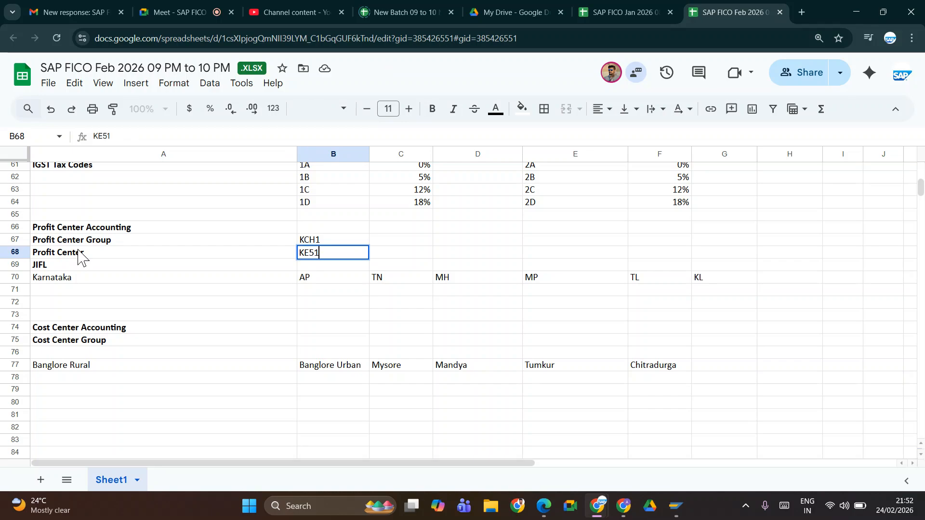
{"action": "key", "text": "Tab"}
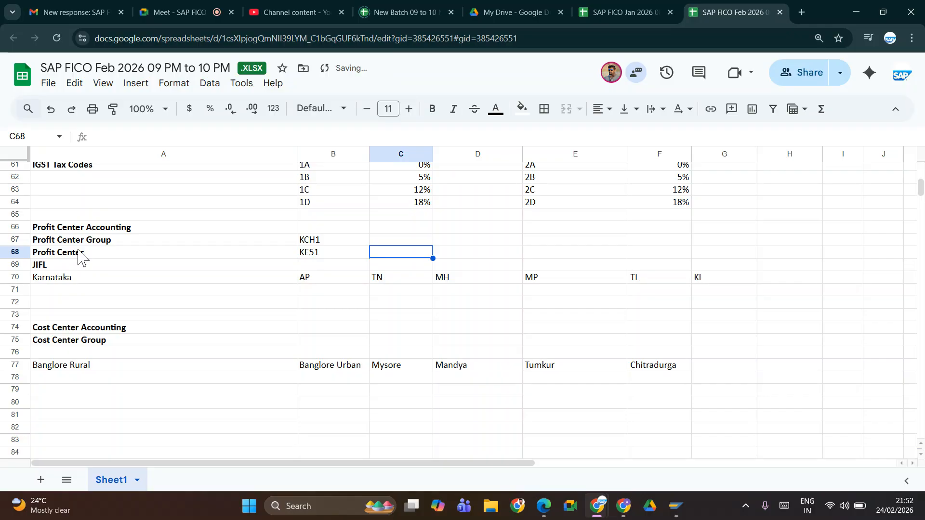
{"action": "type", "text": "KE52"}
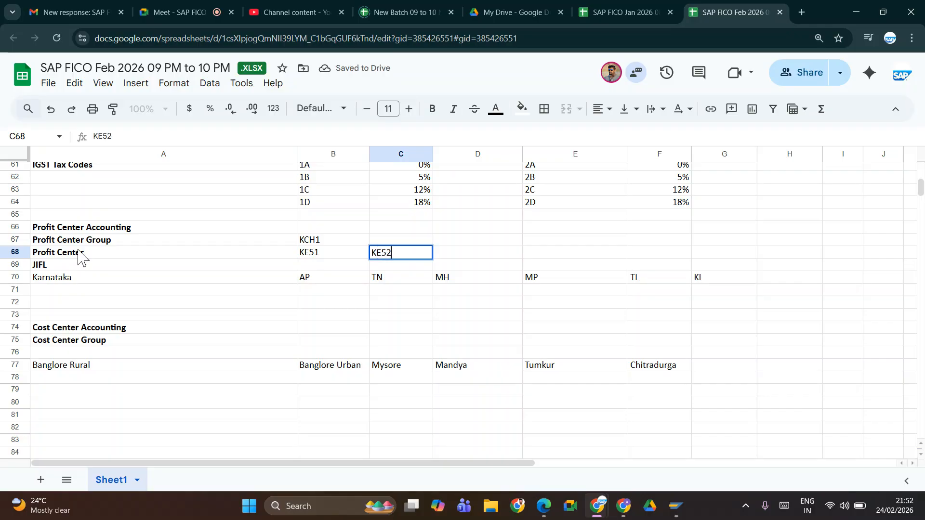
{"action": "key", "text": "Tab"}
{"action": "type", "text": "KE"}
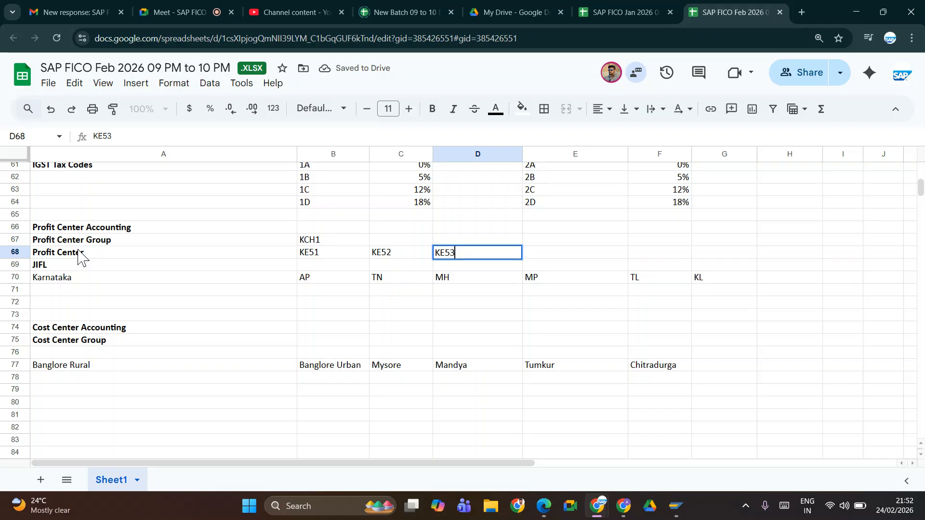
{"action": "key", "text": "ctrl+s"}
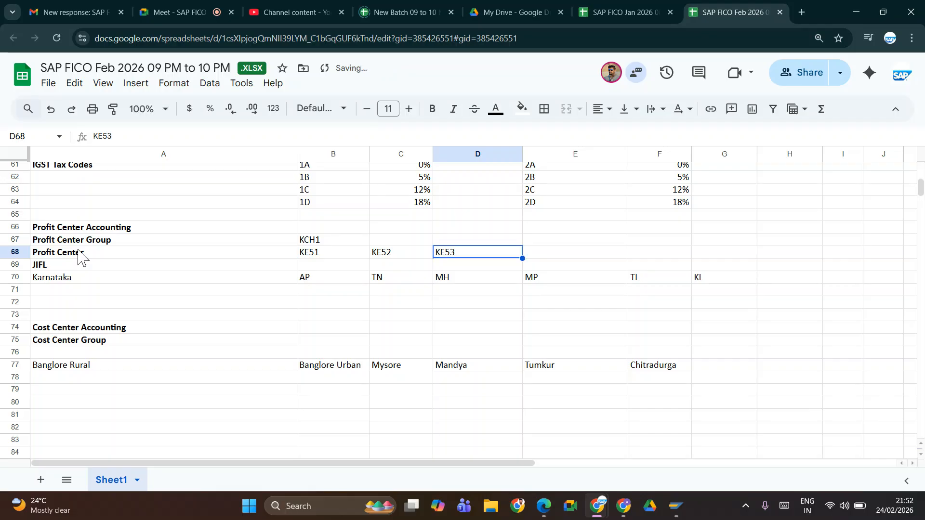
Step: Add the label Cost center in cell A76 and make it bold
{"action": "left_click", "coordinate": [104, 353]}
{"action": "type", "text": "c"}
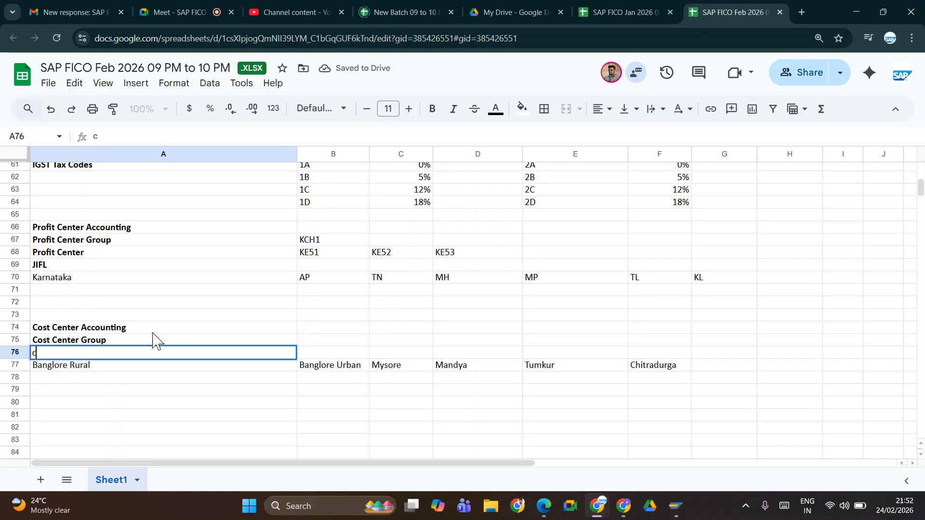
{"action": "key", "text": "BackSpace"}
{"action": "key", "text": "BackSpace"}
{"action": "key", "text": "BackSpace"}
{"action": "key", "text": "BackSpace"}
{"action": "type", "text": "Cost center"}
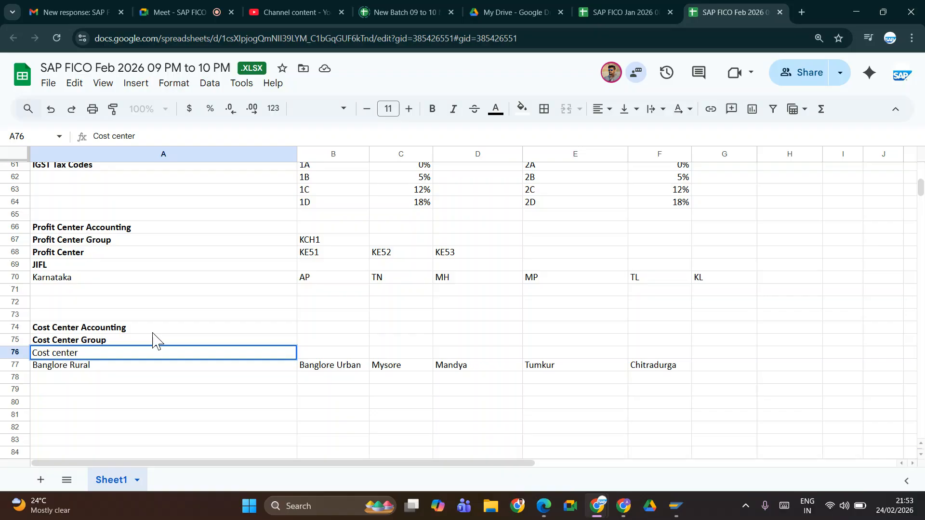
{"action": "key", "text": "Right"}
{"action": "key", "text": "Left"}
{"action": "key", "text": "ctrl+b"}
Step: Fill the Cost center row with transaction codes KS01 in B76, KS02 in C76 and KS03 in D76
{"action": "key", "text": "Right"}
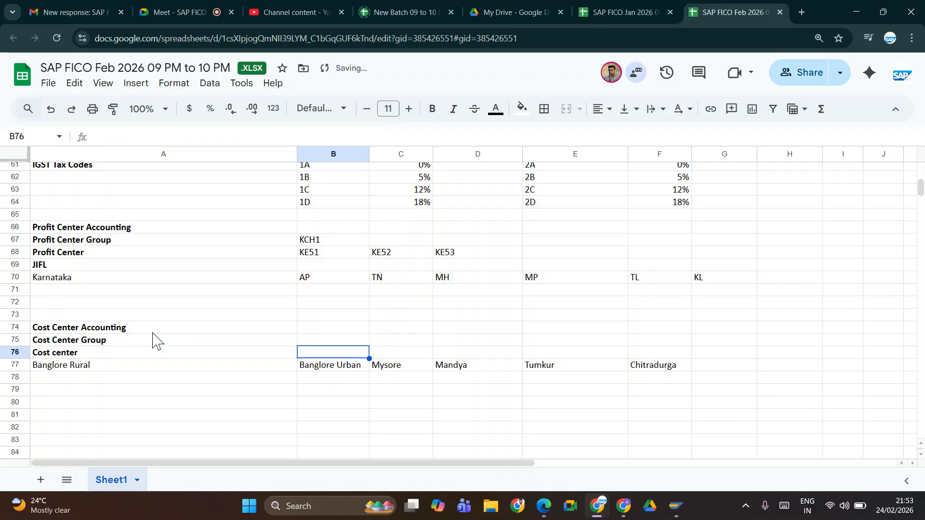
{"action": "type", "text": "KS01"}
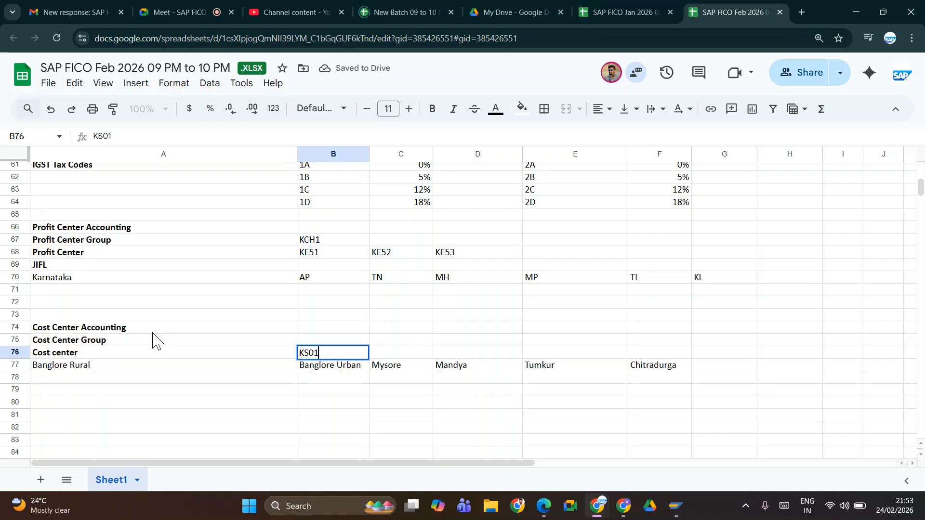
{"action": "key", "text": "Tab"}
{"action": "type", "text": "K"}
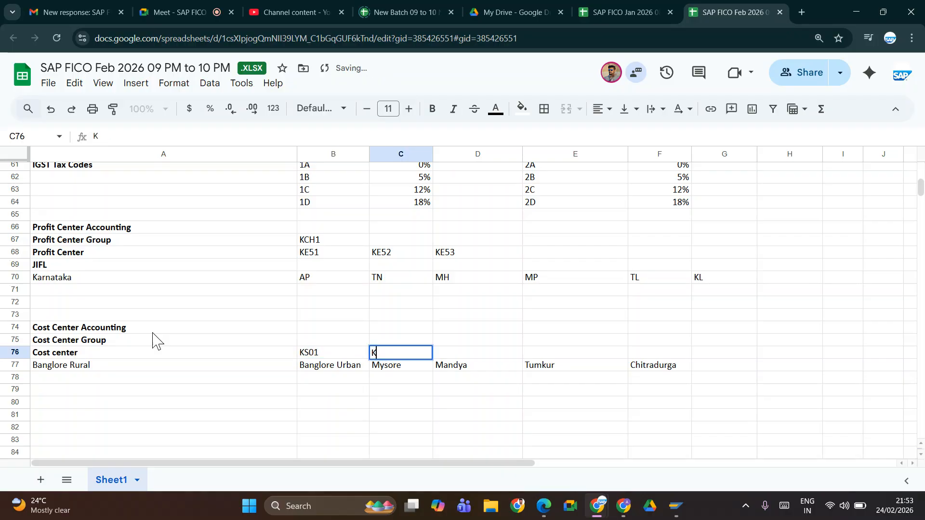
{"action": "type", "text": "S02"}
{"action": "key", "text": "Tab"}
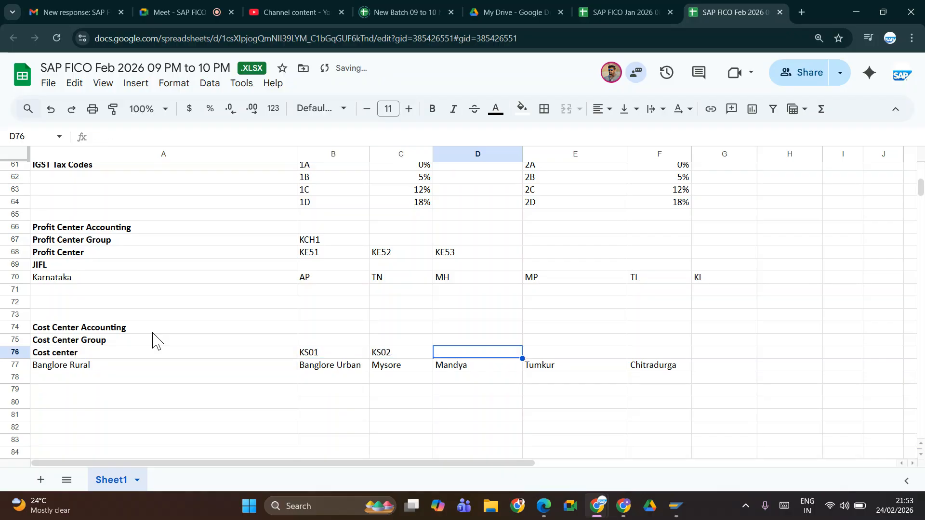
{"action": "type", "text": "KS0"}
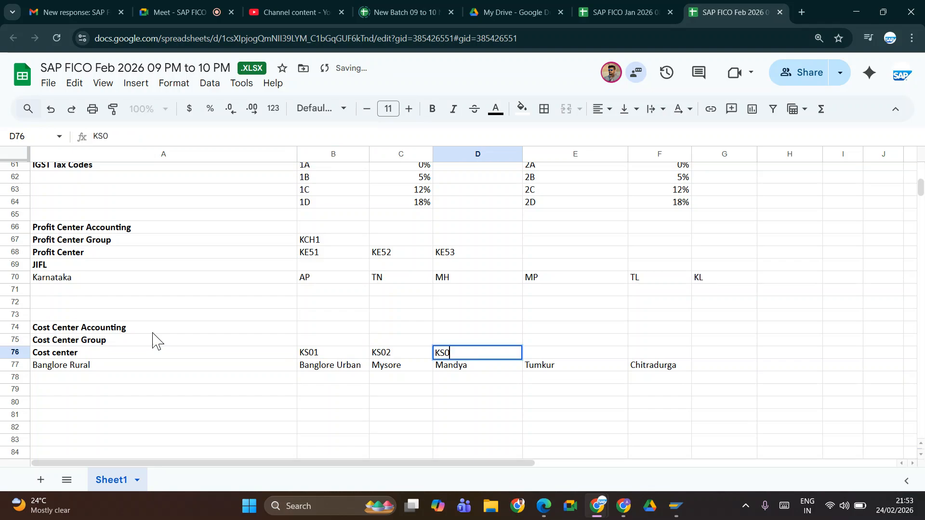
{"action": "type", "text": "3"}
{"action": "key", "text": "ctrl+Return"}
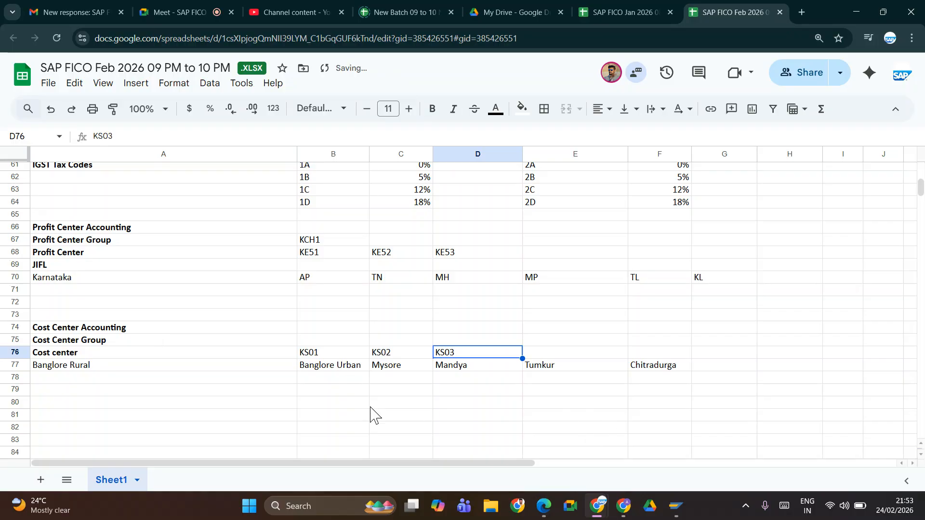
Step: Enter OKEO in B75 as the Cost Center Group transaction code, and switch to the SAP window
{"action": "left_click", "coordinate": [315, 341]}
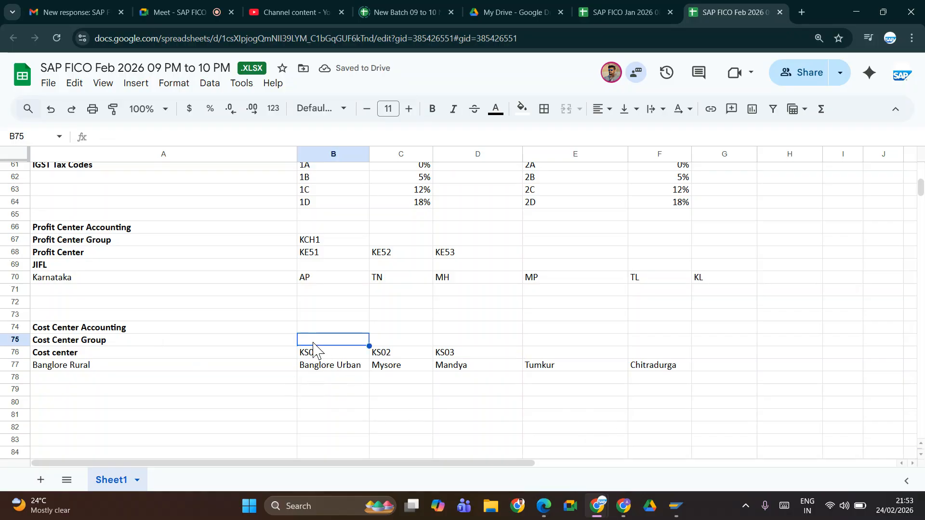
{"action": "type", "text": "o"}
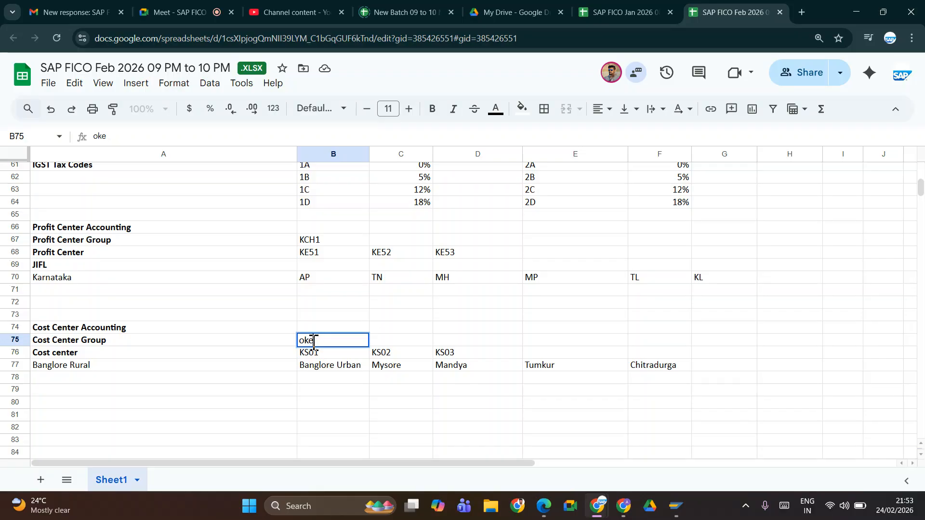
{"action": "key", "text": "BackSpace"}
{"action": "type", "text": "OKEO"}
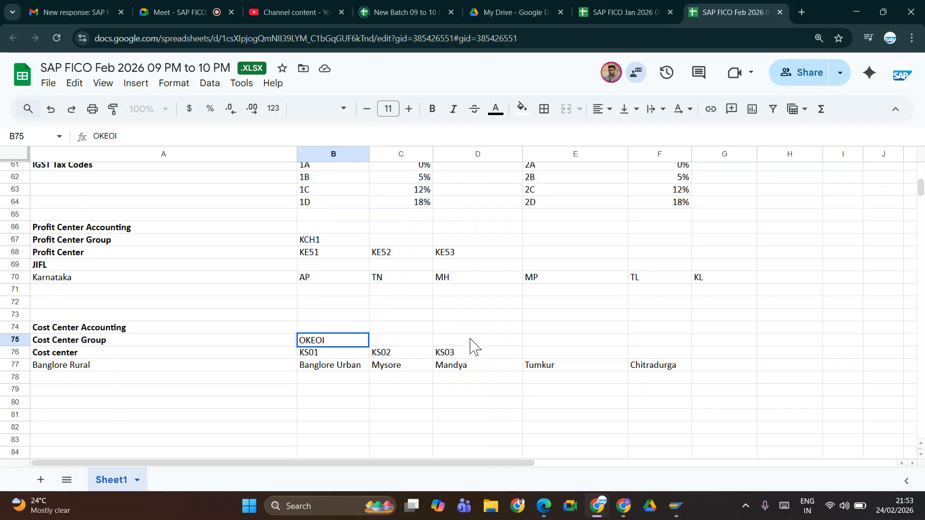
{"action": "key", "text": "ctrl+s"}
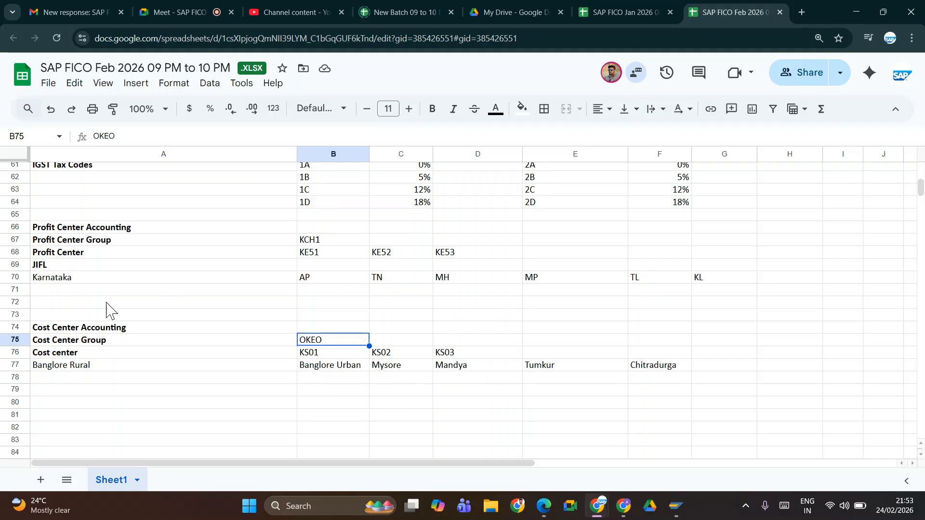
{"action": "key", "text": "alt+Tab"}
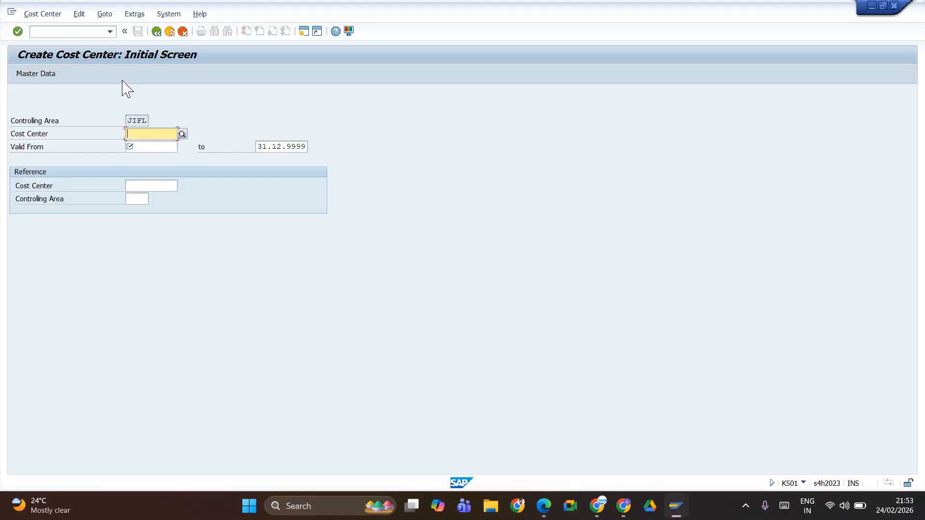
Step: Check the participants in the Google Meet call, and return to the SAP FICO Feb 2026 spreadsheet without the floating call window
{"action": "key", "text": "alt+Tab"}
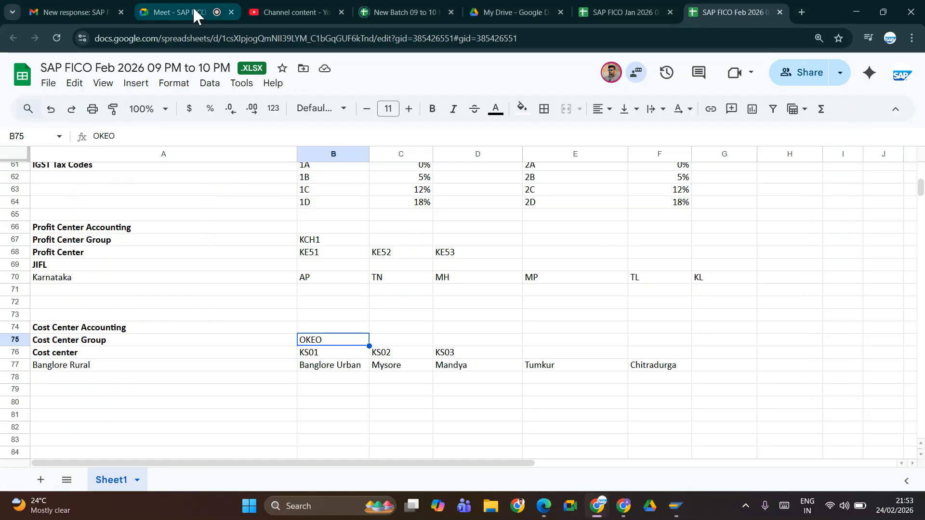
{"action": "left_click", "coordinate": [195, 13]}
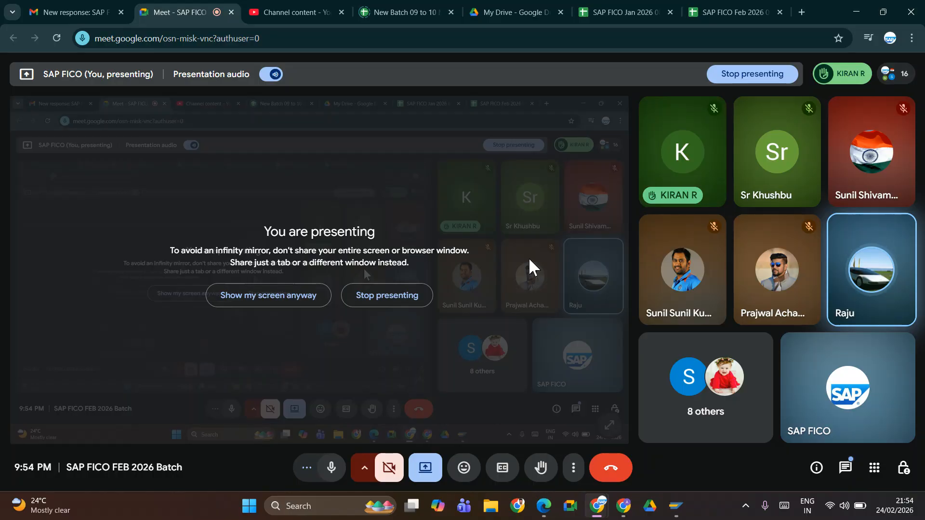
{"action": "key", "text": "alt+Tab"}
{"action": "key", "text": "alt+Tab"}
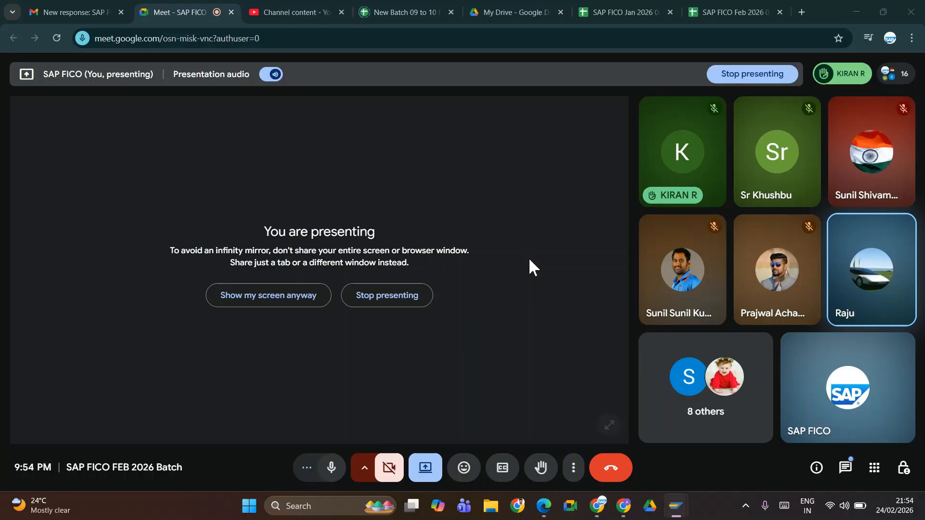
{"action": "left_click", "coordinate": [718, 17]}
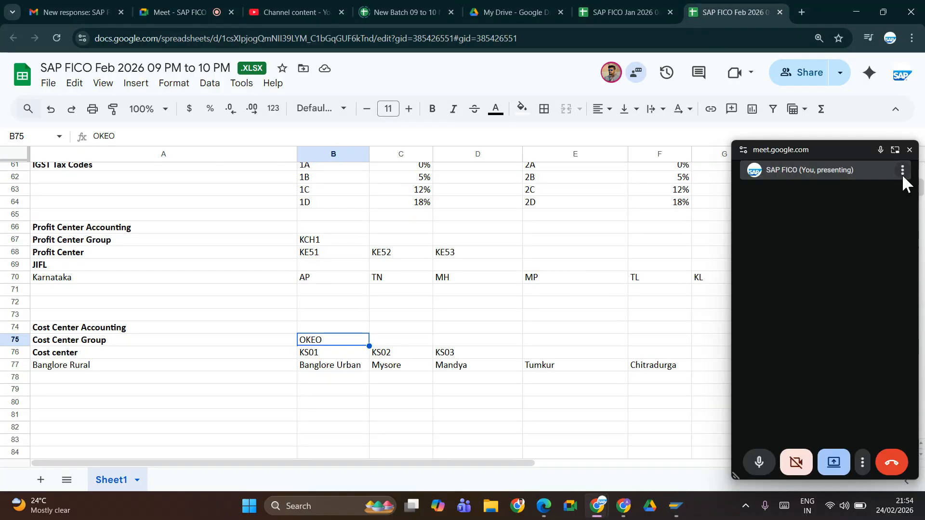
{"action": "left_click", "coordinate": [910, 149]}
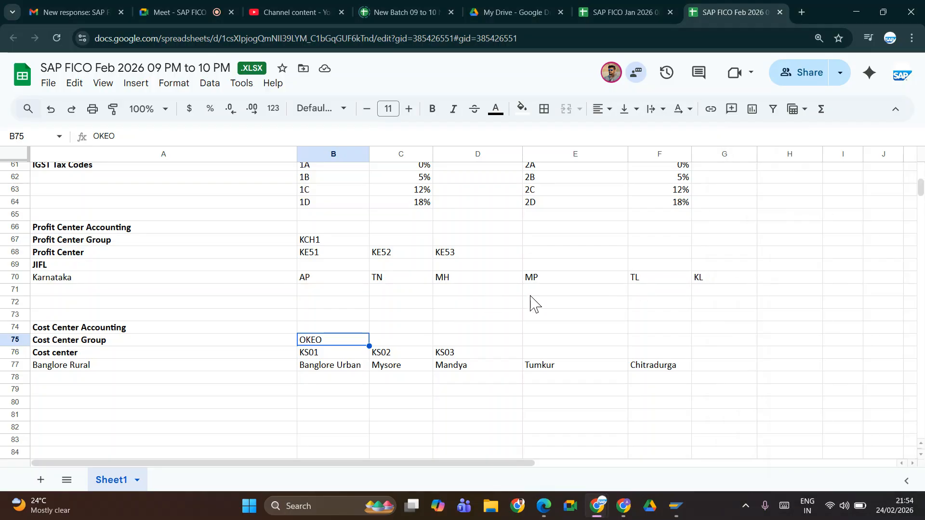
Step: Copy the district names from A77:F77 into row 71, starting at A71 under Karnataka
{"action": "left_click", "coordinate": [324, 279]}
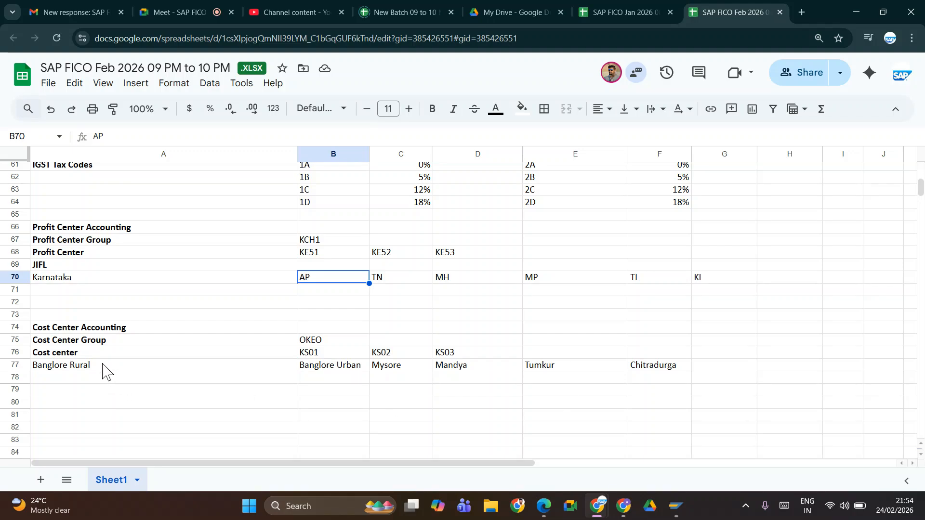
{"action": "left_click", "coordinate": [312, 378]}
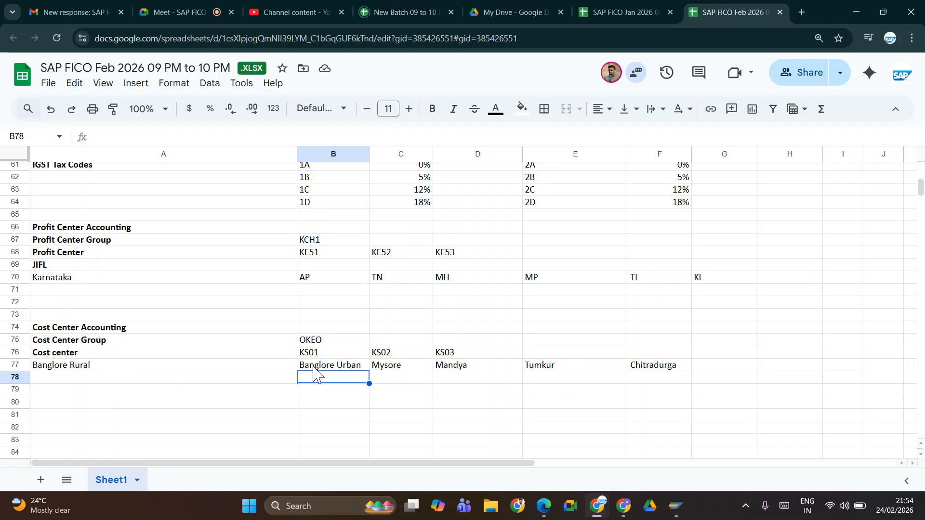
{"action": "left_click", "coordinate": [76, 290]}
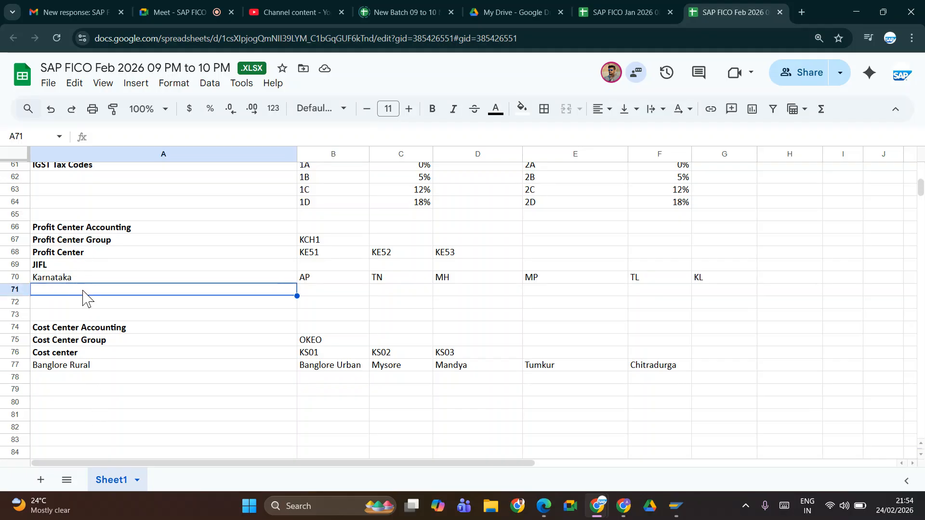
{"action": "left_click", "coordinate": [96, 368]}
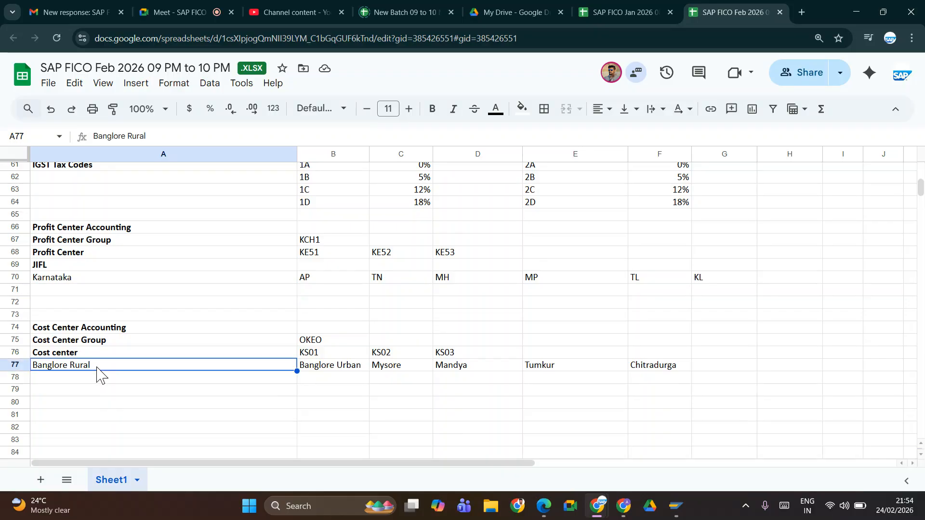
{"action": "key", "text": "shift+Right"}
{"action": "key", "text": "shift+Right"}
{"action": "key", "text": "shift+Right"}
{"action": "key", "text": "shift+Right"}
{"action": "key", "text": "shift+Right"}
{"action": "key", "text": "ctrl+c"}
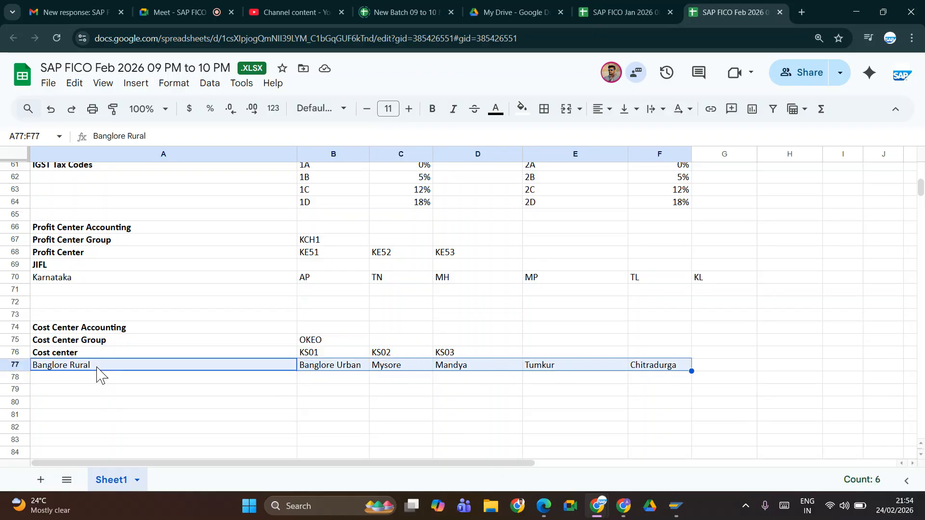
{"action": "left_click", "coordinate": [62, 291]}
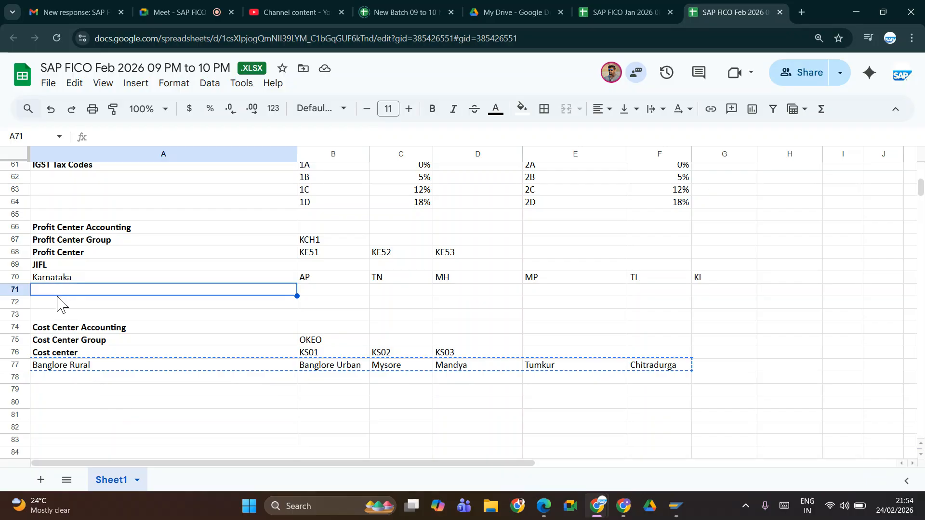
{"action": "key", "text": "ctrl+v"}
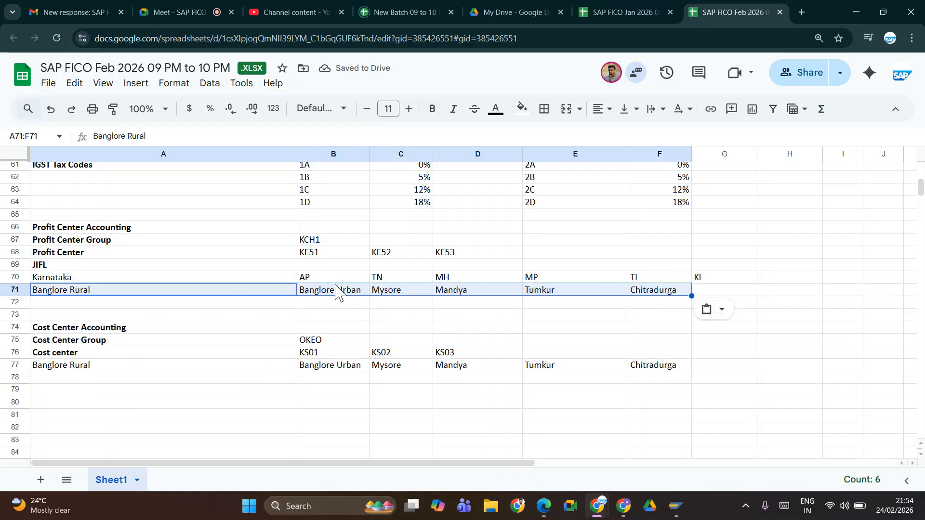
{"action": "left_click", "coordinate": [131, 269]}
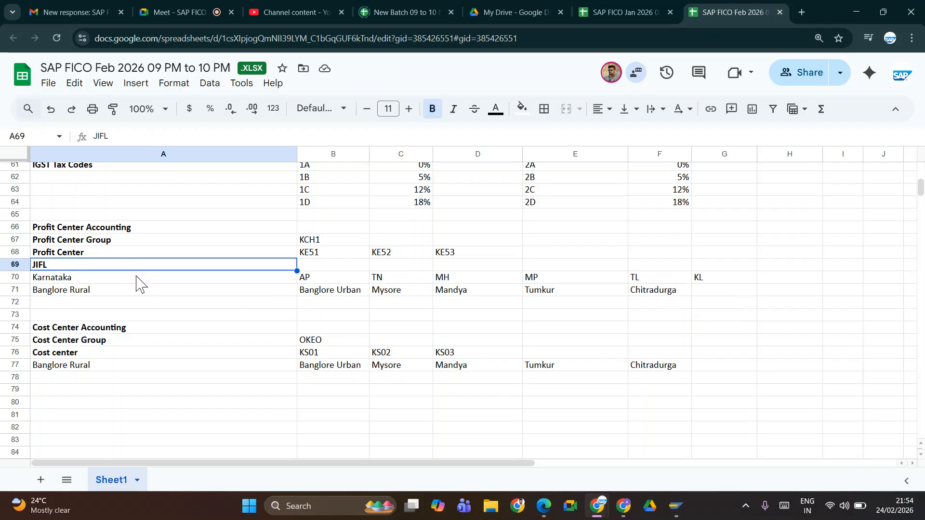
{"action": "left_click", "coordinate": [137, 279]}
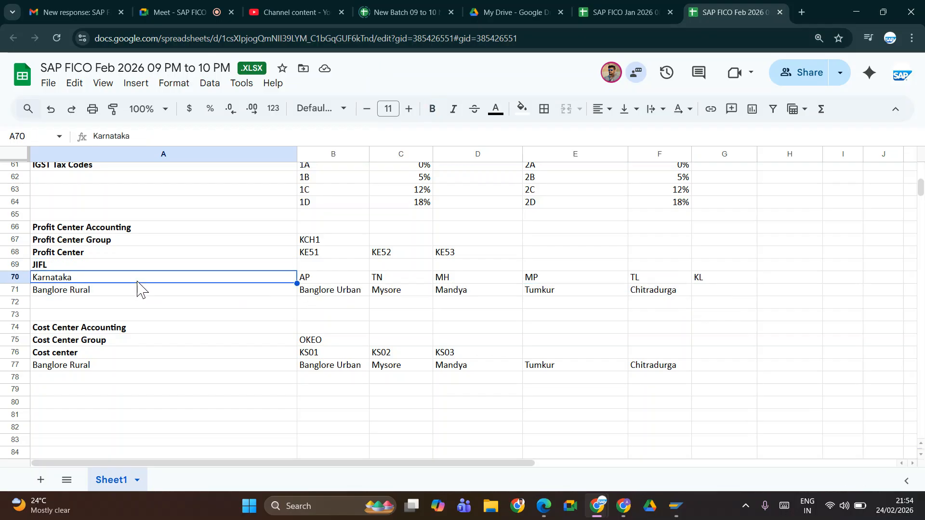
{"action": "left_click", "coordinate": [107, 291]}
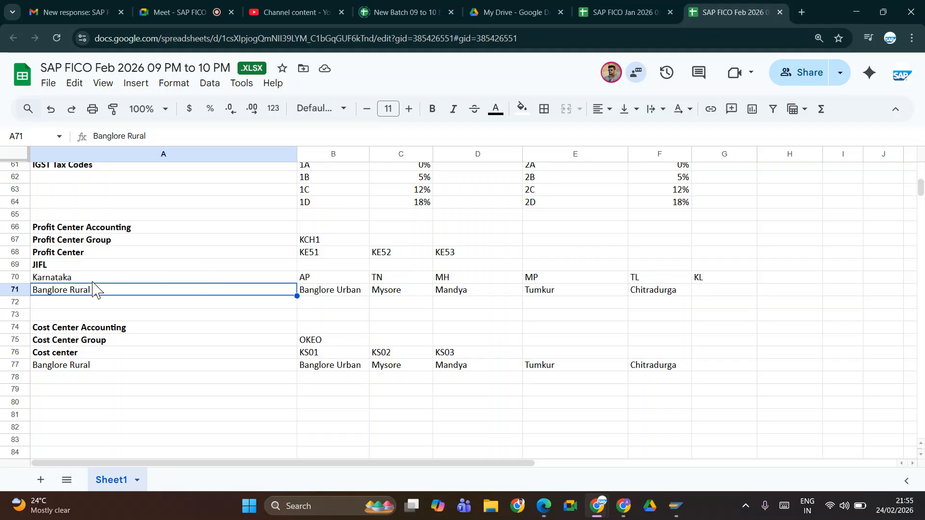
{"action": "left_click", "coordinate": [98, 278]}
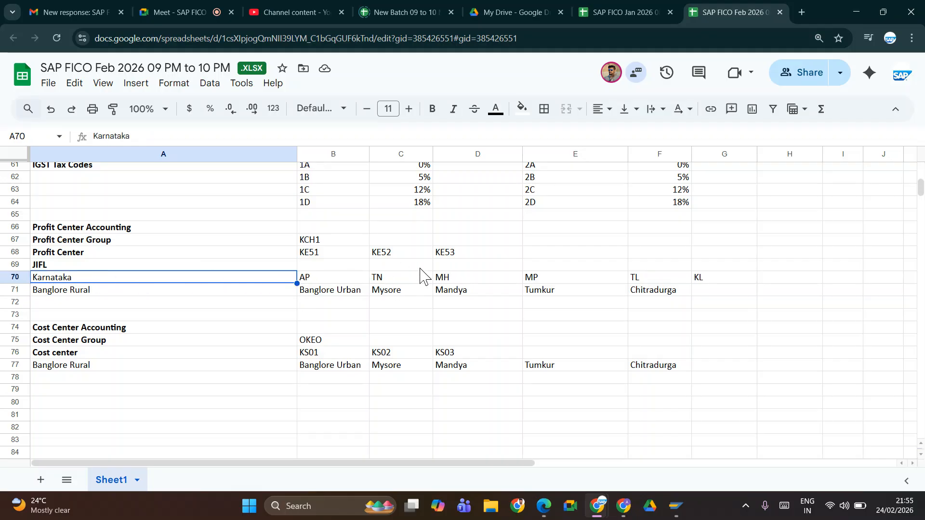
Step: Clear the state abbreviations AP to KL from cells B70:G70 beside Karnataka
{"action": "left_click", "coordinate": [355, 280]}
{"action": "key", "text": "shift+Right"}
{"action": "key", "text": "shift+Right"}
{"action": "key", "text": "shift+Right"}
{"action": "key", "text": "shift+Right"}
{"action": "key", "text": "shift+Right"}
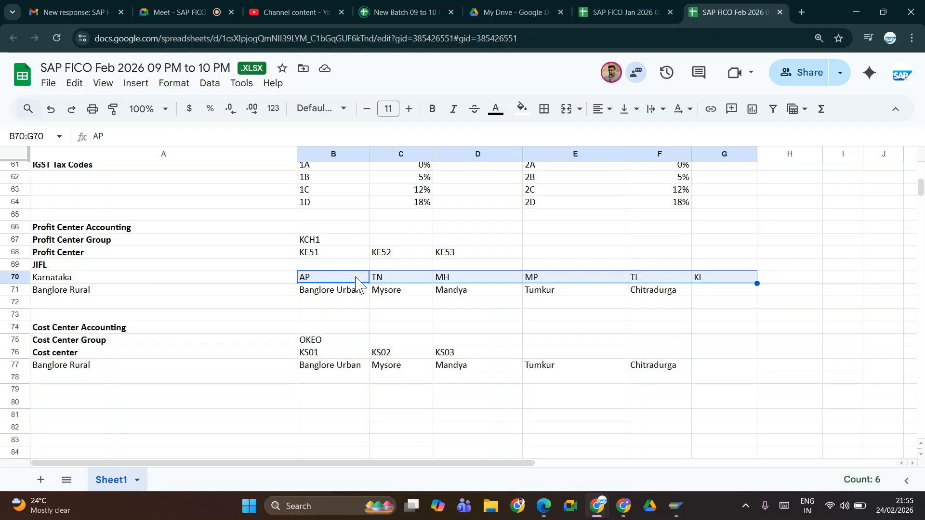
{"action": "key", "text": "Delete"}
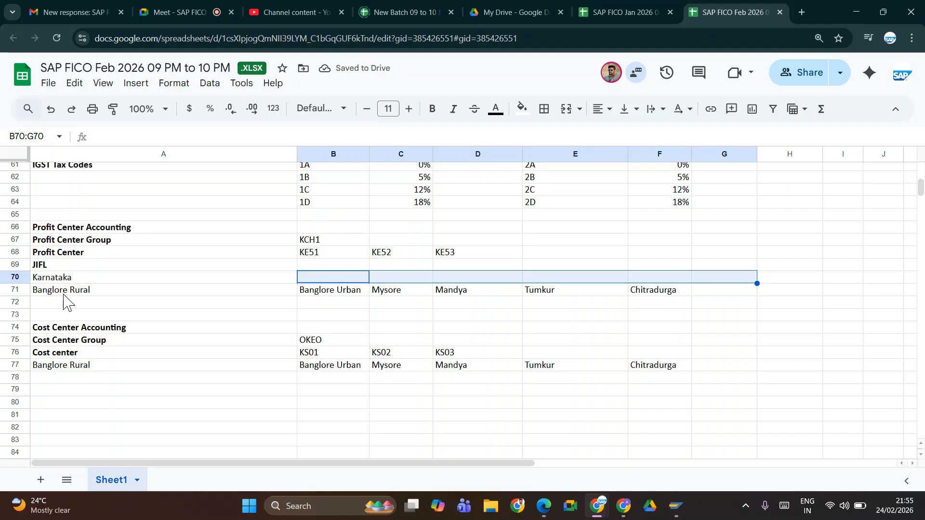
Step: Move the Cost Center district names from row 77 down to row 78
{"action": "left_click", "coordinate": [68, 278]}
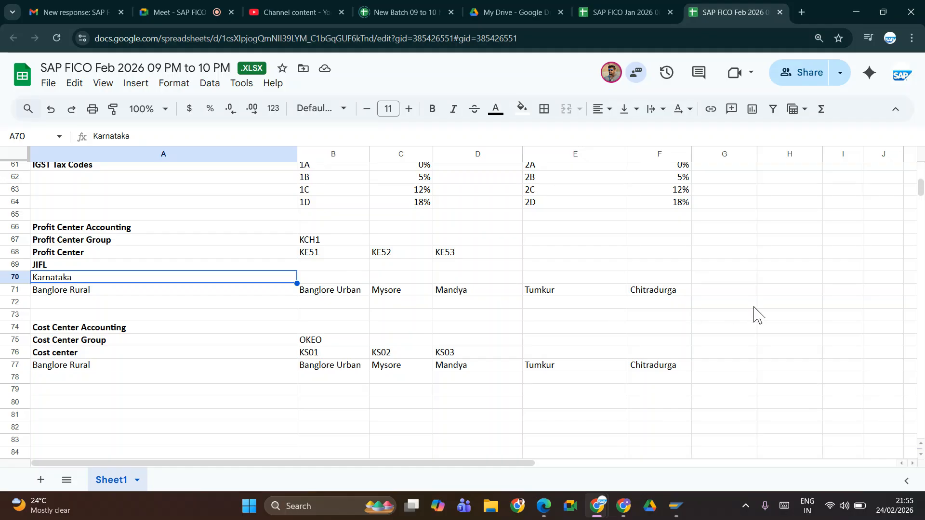
{"action": "left_click", "coordinate": [25, 366]}
{"action": "key", "text": "ctrl+c"}
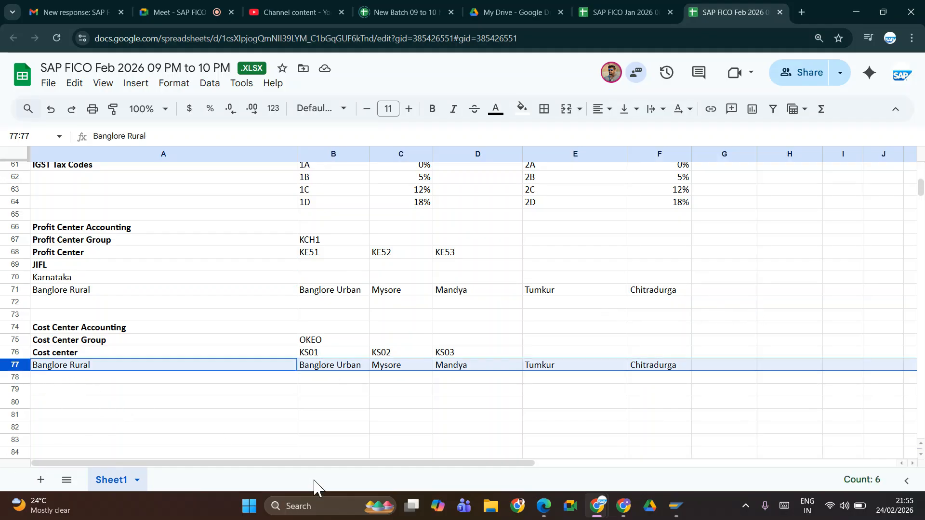
{"action": "left_click", "coordinate": [74, 382]}
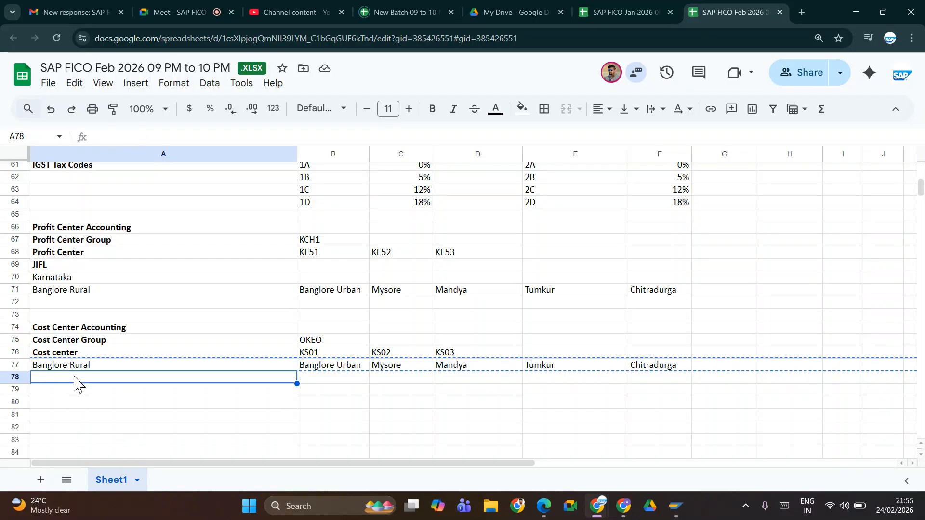
{"action": "key", "text": "ctrl+v"}
Step: Enter Karnataka in cell A77 above the district names, and save the spreadsheet
{"action": "left_click", "coordinate": [87, 365]}
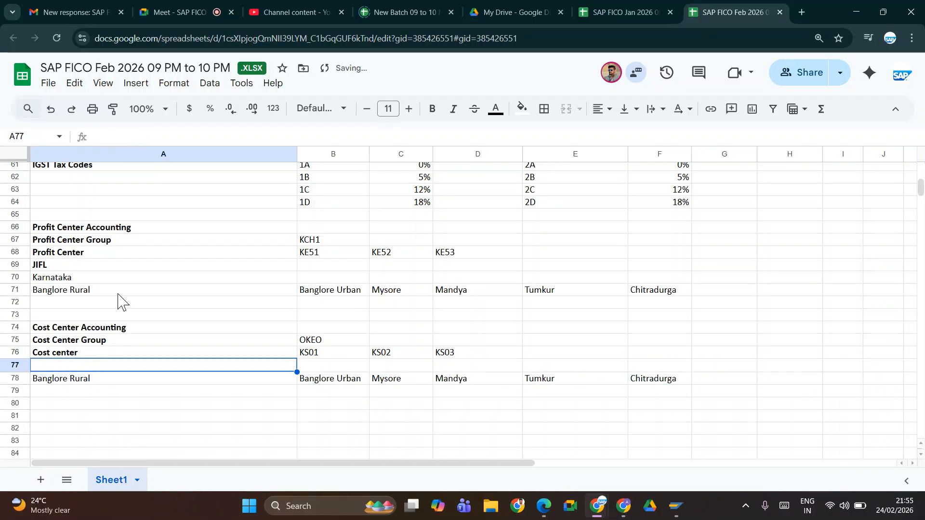
{"action": "type", "text": "kARNTA"}
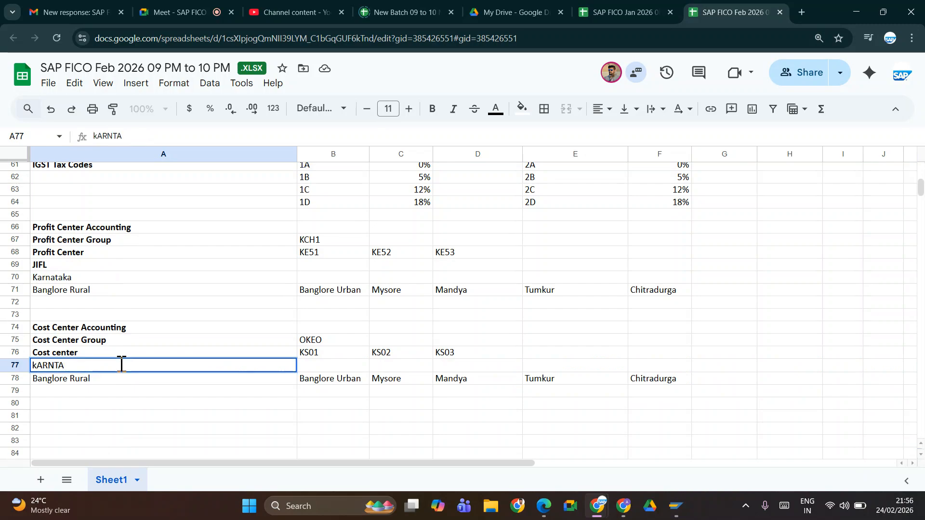
{"action": "key", "text": "BackSpace"}
{"action": "key", "text": "BackSpace"}
{"action": "key", "text": "BackSpace"}
{"action": "key", "text": "BackSpace"}
{"action": "key", "text": "BackSpace"}
{"action": "key", "text": "BackSpace"}
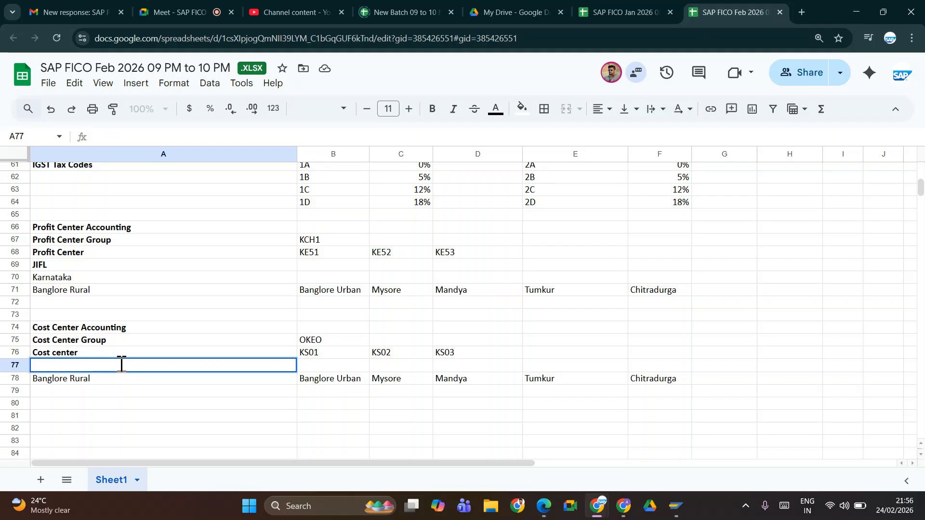
{"action": "type", "text": "Karnataka"}
{"action": "key", "text": "ctrl+s"}
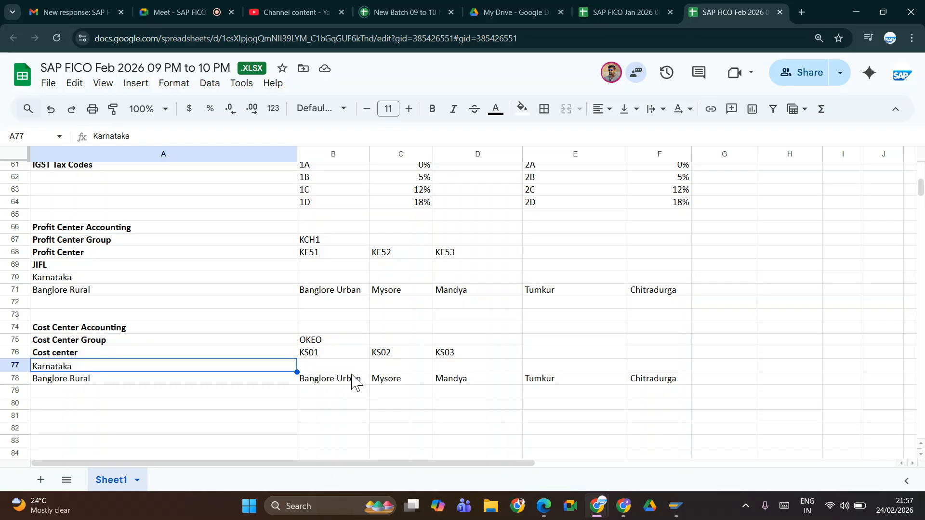
Step: Look in on the Google Meet call again between views of the spreadsheet and the open windows
{"action": "left_click", "coordinate": [149, 12]}
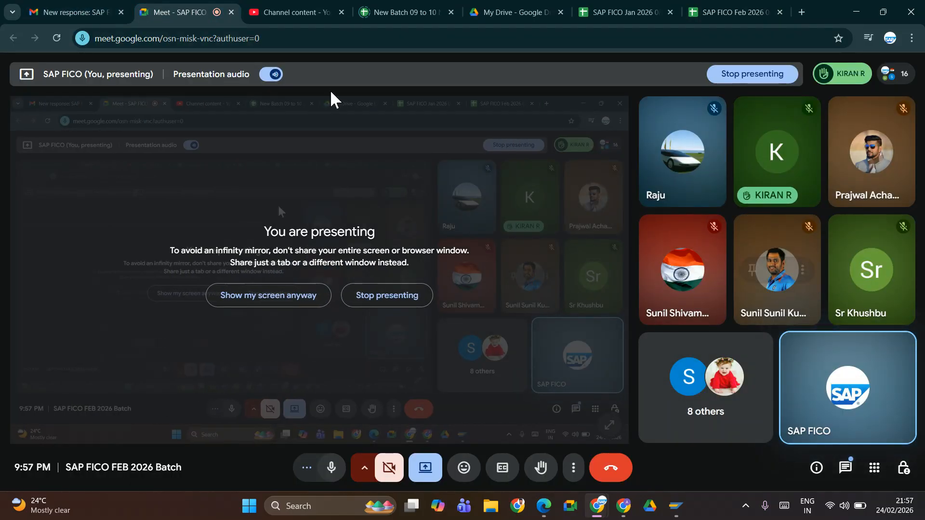
{"action": "left_click", "coordinate": [716, 15]}
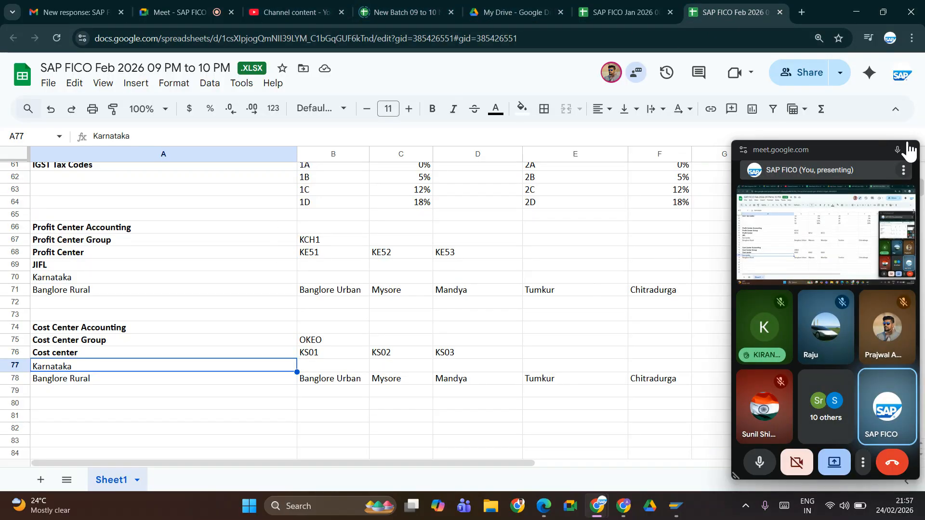
{"action": "left_click", "coordinate": [909, 151]}
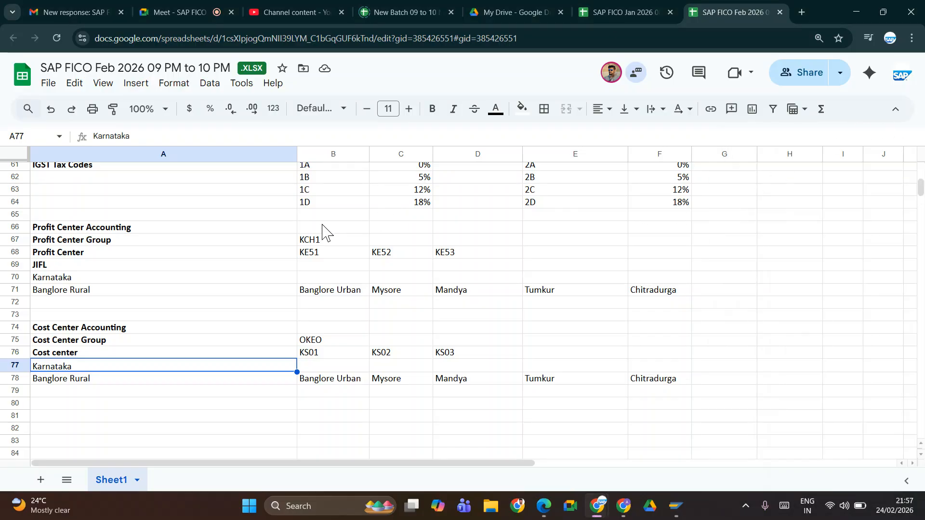
{"action": "key", "text": "alt+Tab"}
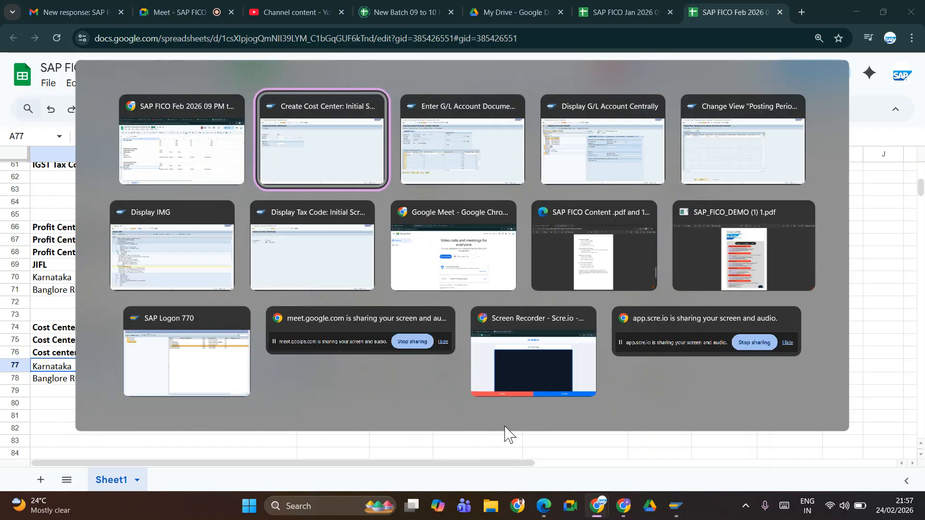
{"action": "key", "text": "alt+Tab"}
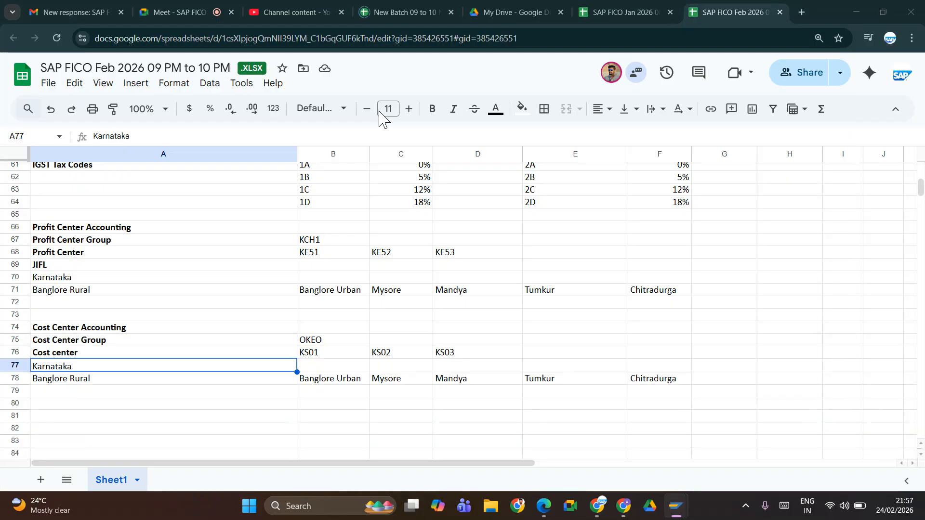
{"action": "left_click", "coordinate": [204, 11]}
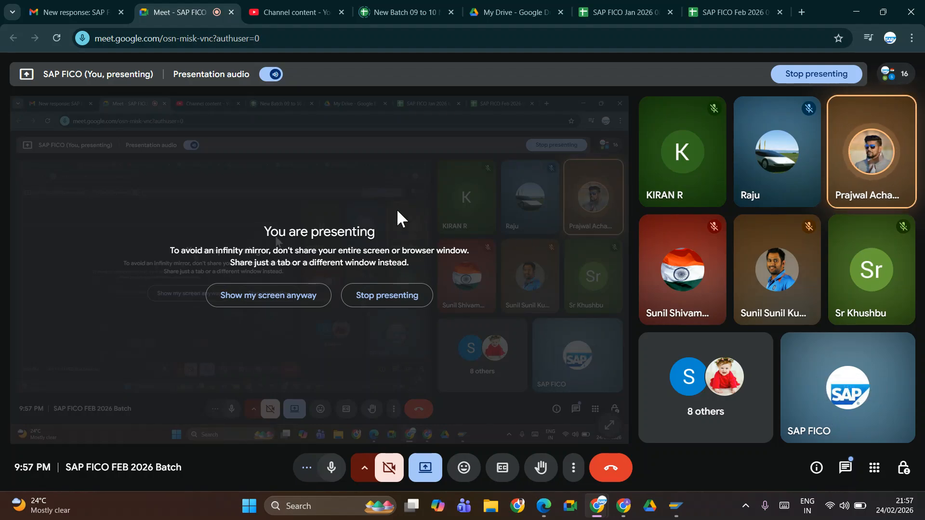
Step: Switch to the SAP window, leave the Create Cost Center screen with /n and start transaction SE09
{"action": "key", "text": "alt+Tab"}
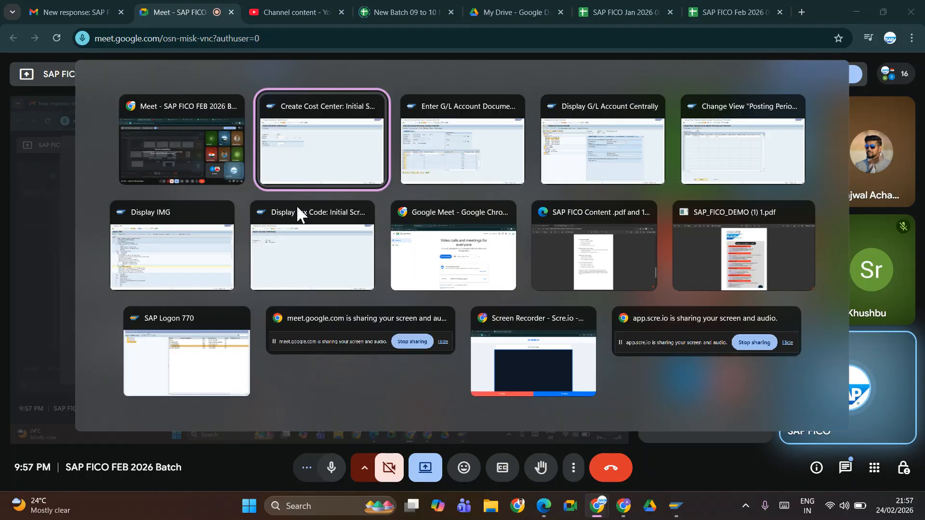
{"action": "left_click", "coordinate": [70, 32]}
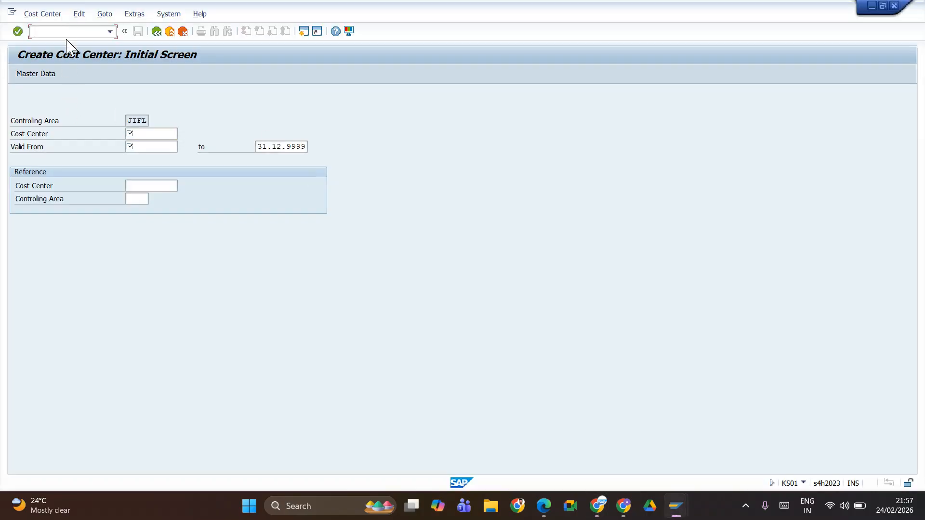
{"action": "type", "text": "/n"}
{"action": "key", "text": "Return"}
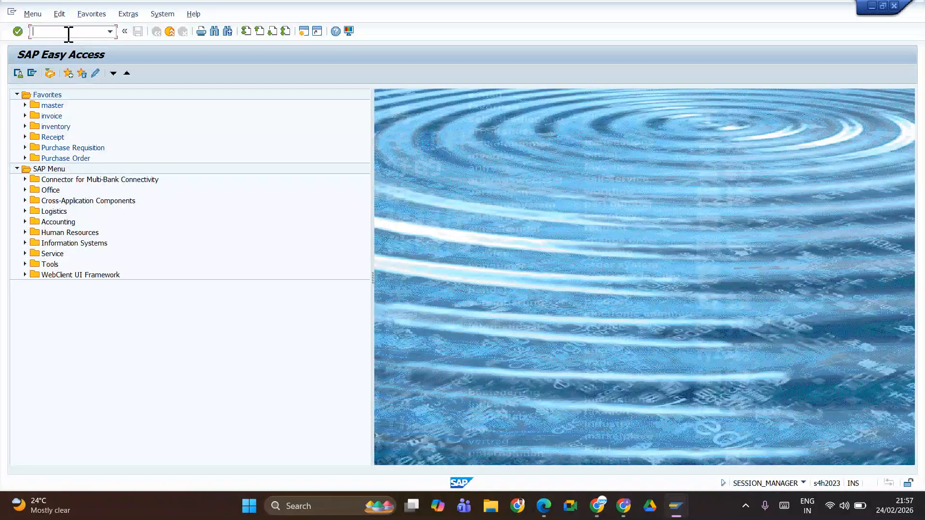
{"action": "type", "text": "se09"}
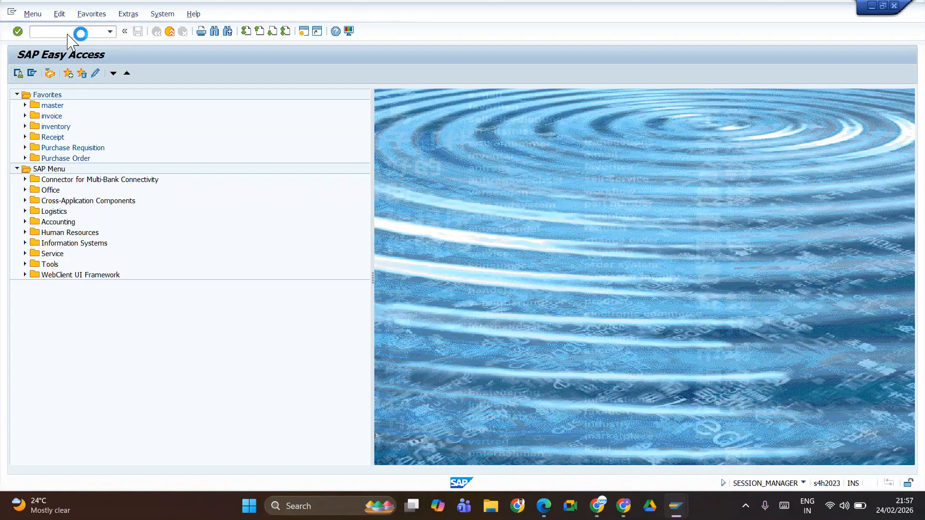
Step: Display the modifiable transport requests in SE09 and expand Org.Structure Configuration of Jio Fuels down to its customizing task's contents
{"action": "key", "text": "Return"}
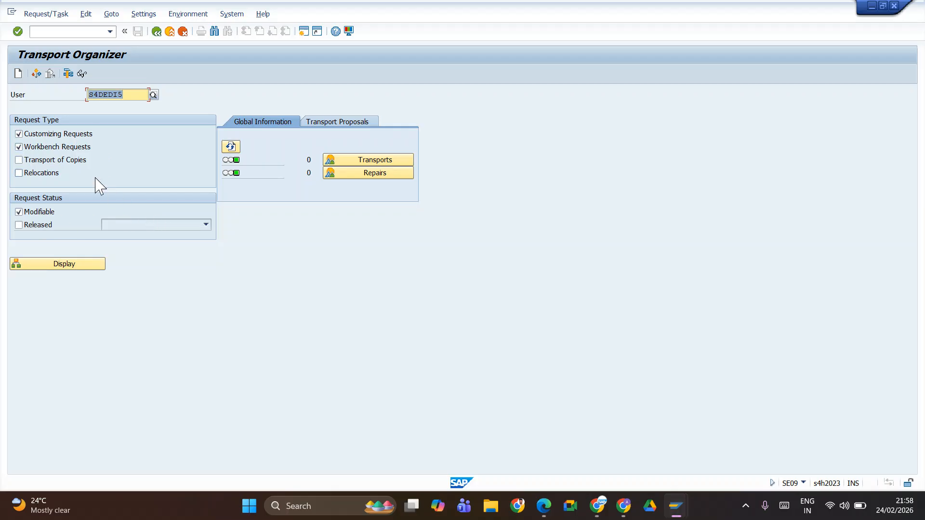
{"action": "left_click", "coordinate": [68, 264]}
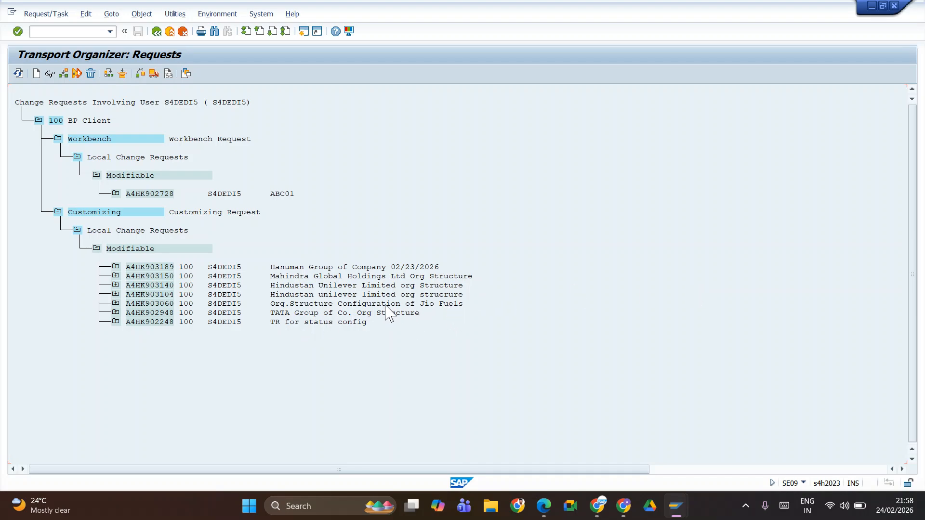
{"action": "left_click", "coordinate": [116, 304]}
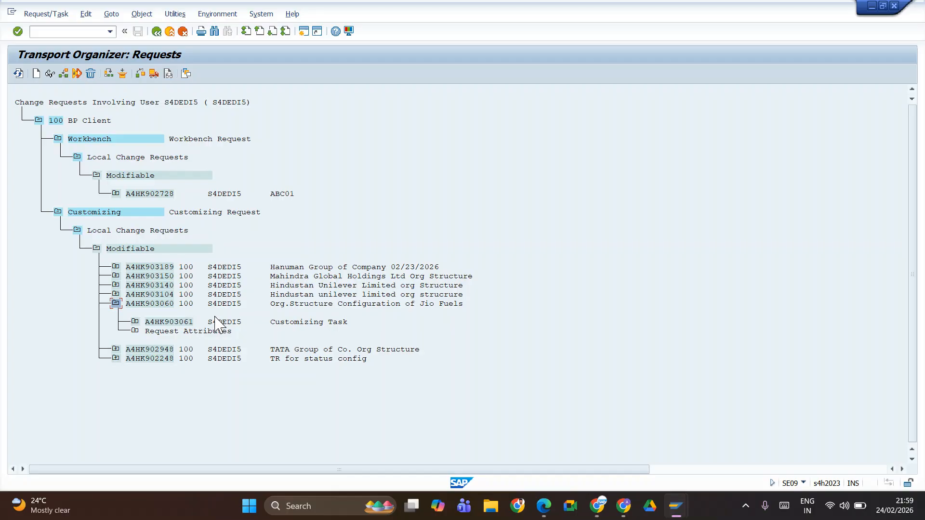
{"action": "left_click", "coordinate": [136, 323]}
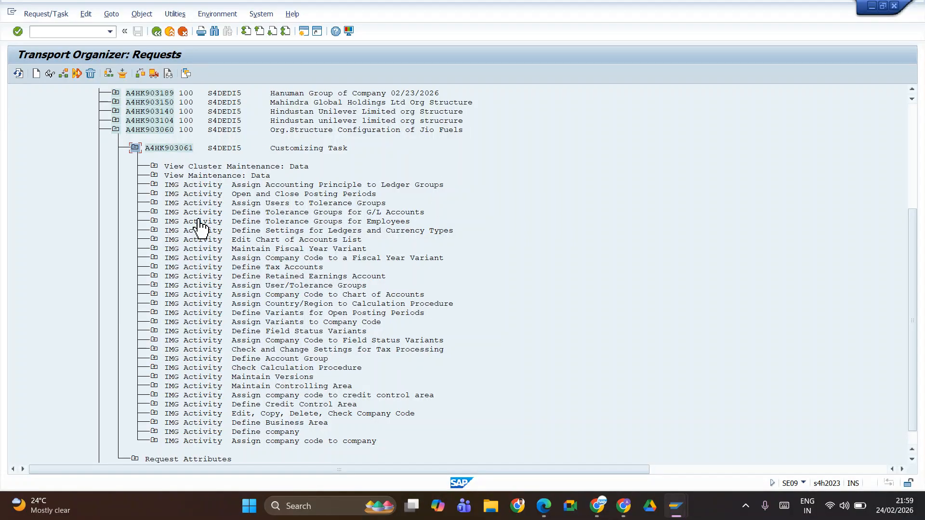
Step: Expand the Assign company code to company activity through view V_001_Y to the table T001 entries
{"action": "scroll", "coordinate": [197, 251], "scroll_direction": "down", "scroll_amount": 1}
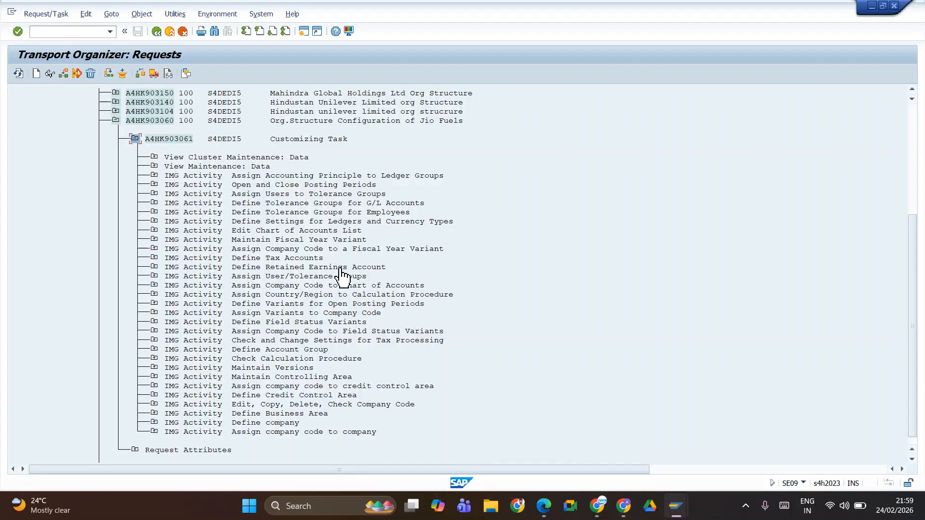
{"action": "left_click", "coordinate": [154, 432]}
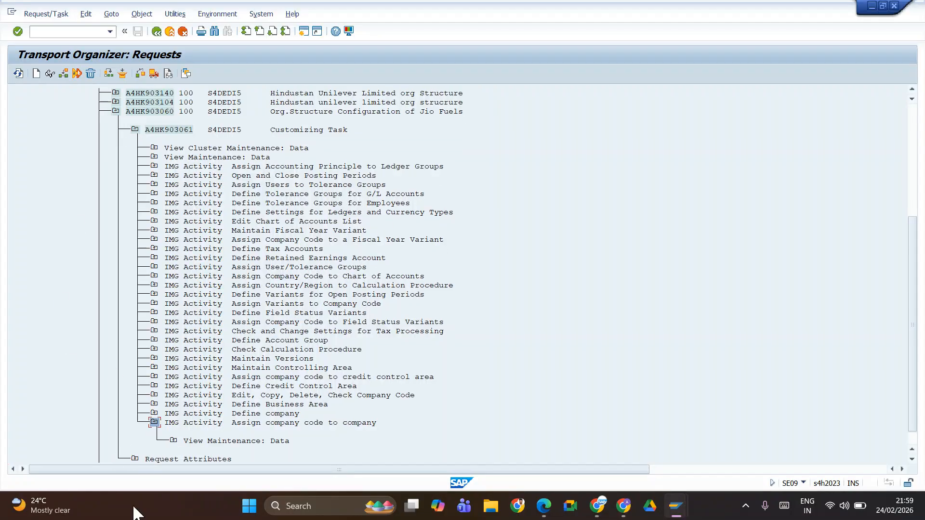
{"action": "scroll", "coordinate": [198, 389], "scroll_direction": "down", "scroll_amount": 3}
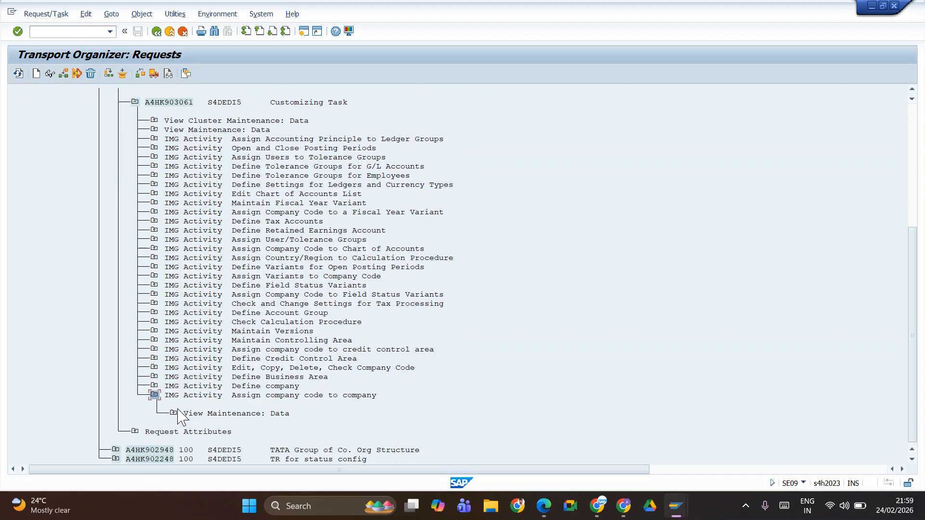
{"action": "left_click", "coordinate": [172, 414]}
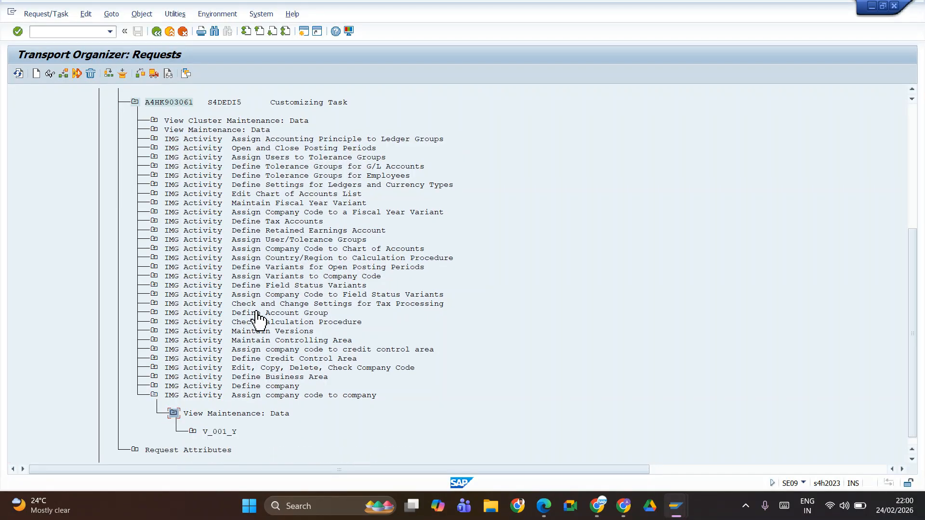
{"action": "left_click", "coordinate": [192, 413]}
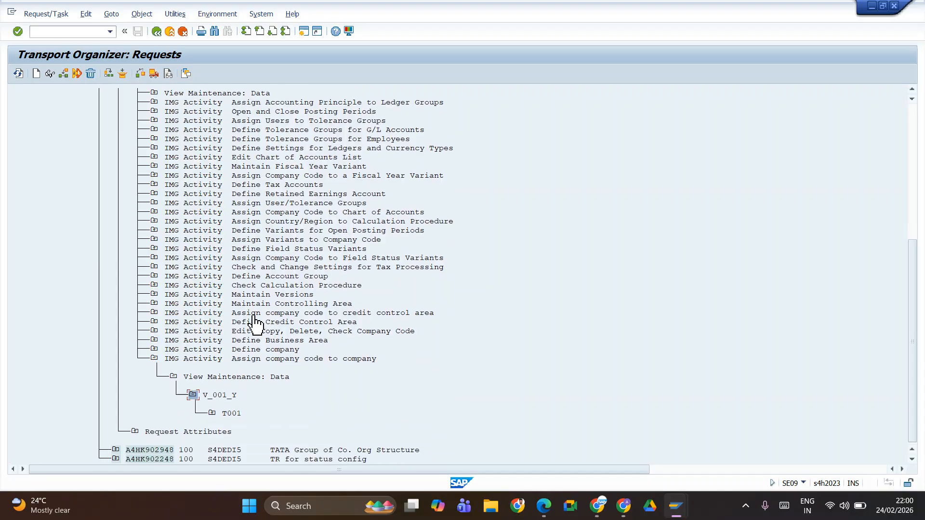
{"action": "left_click", "coordinate": [212, 414]}
{"action": "scroll", "coordinate": [238, 311], "scroll_direction": "down", "scroll_amount": 1}
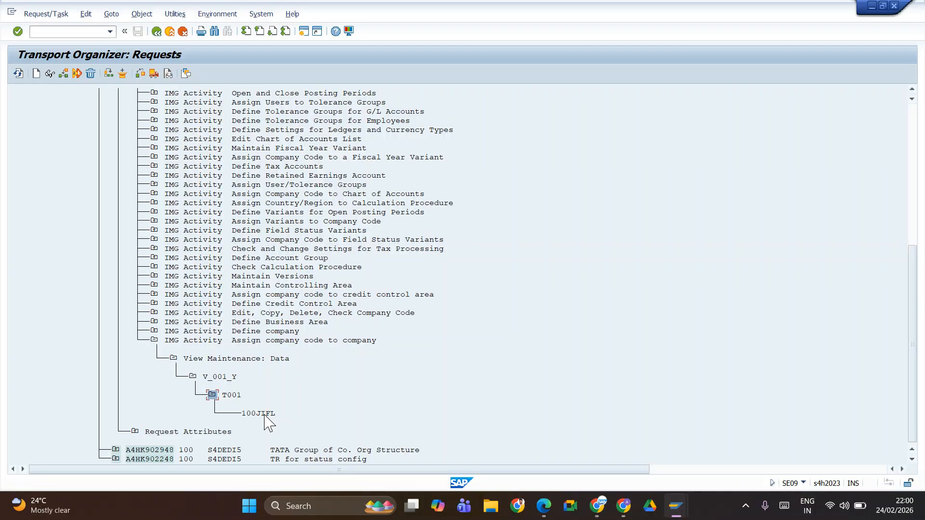
Step: Expand the Define company activity through view V_T880 to the table T880 entries
{"action": "left_click", "coordinate": [155, 331]}
{"action": "left_click", "coordinate": [173, 349]}
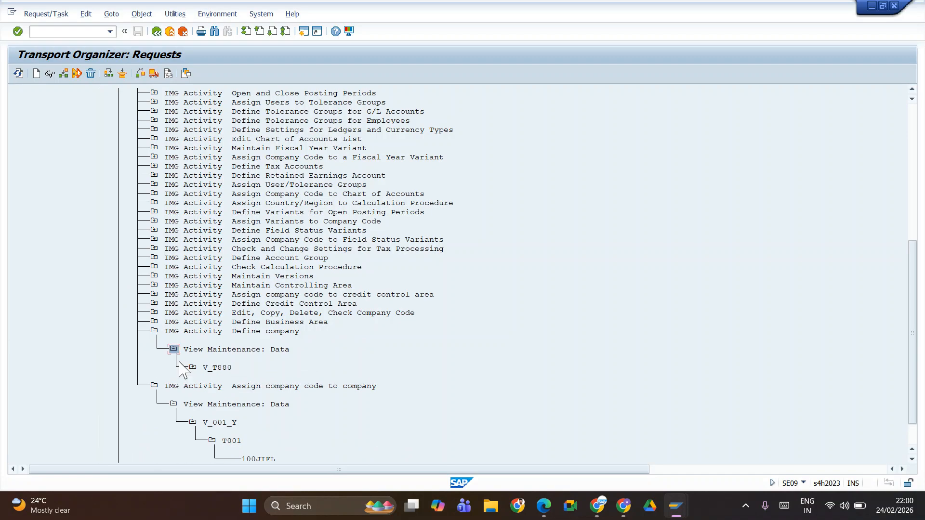
{"action": "left_click", "coordinate": [192, 367]}
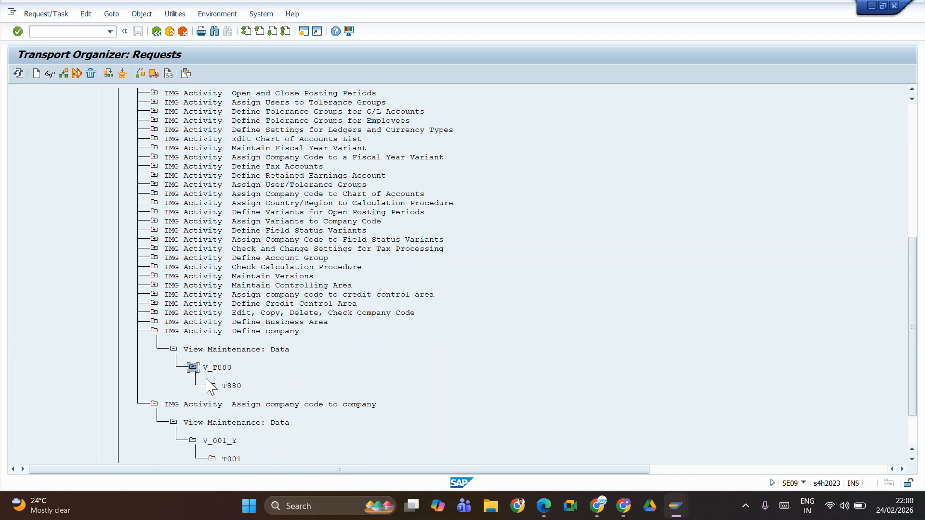
{"action": "left_click", "coordinate": [212, 386]}
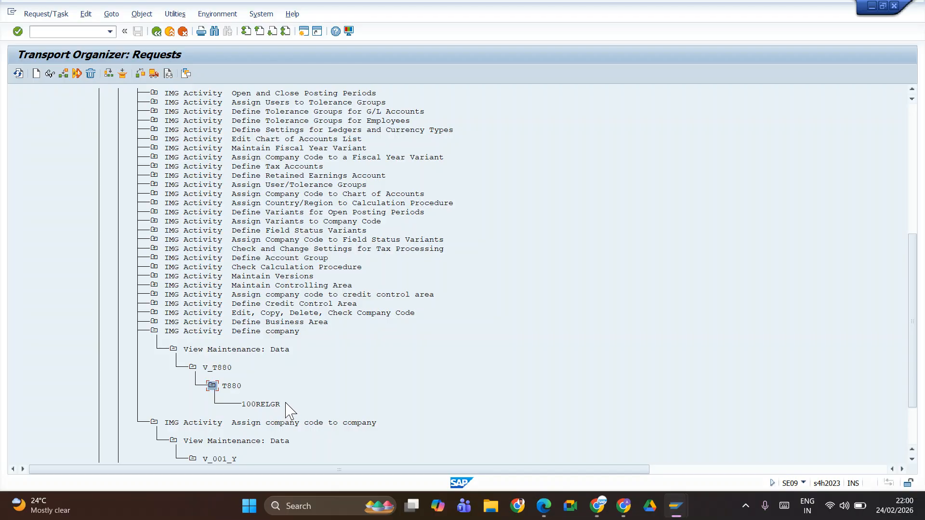
Step: Expand the Define Business Area activity through view V_TGSB to the table TGSB entries
{"action": "left_click", "coordinate": [154, 322]}
{"action": "left_click", "coordinate": [174, 341]}
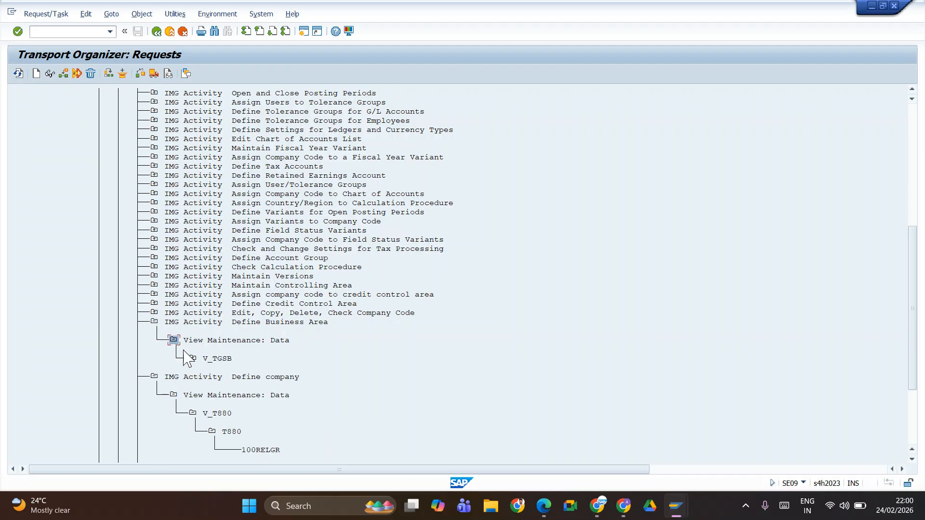
{"action": "left_click", "coordinate": [193, 359]}
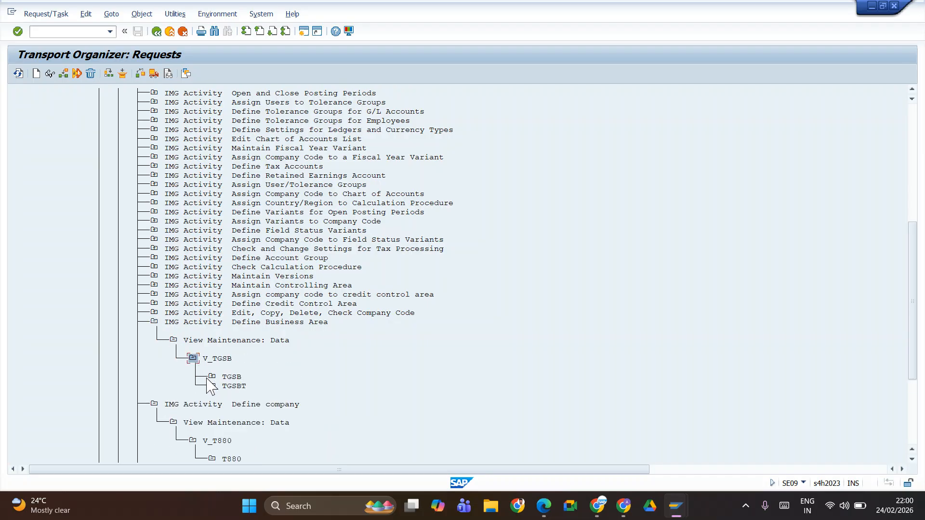
{"action": "left_click", "coordinate": [212, 377]}
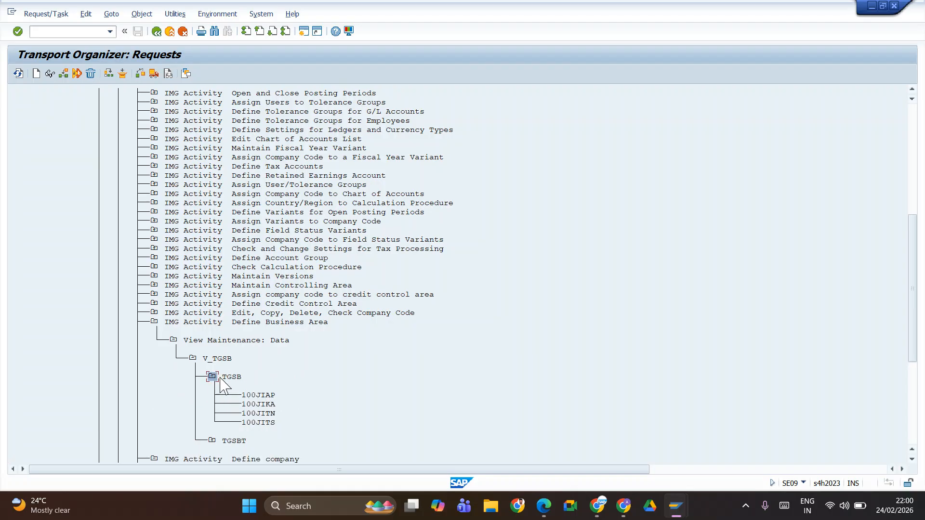
{"action": "scroll", "coordinate": [217, 358], "scroll_direction": "down", "scroll_amount": 1}
{"action": "scroll", "coordinate": [502, 416], "scroll_direction": "up", "scroll_amount": 1}
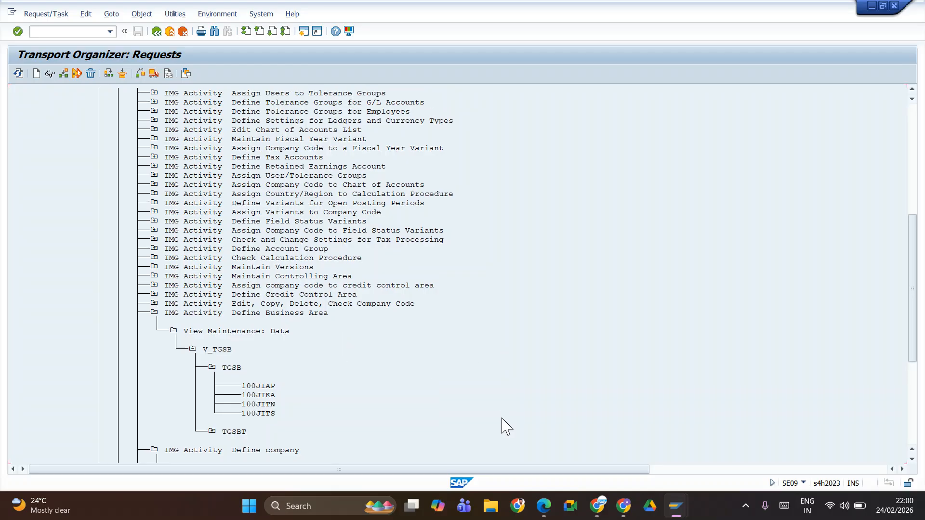
Step: Collapse the Jio Fuels request and the whole Customizing branch, and leave the Transport Organizer for SAP Easy Access
{"action": "scroll", "coordinate": [502, 426], "scroll_direction": "up", "scroll_amount": 7}
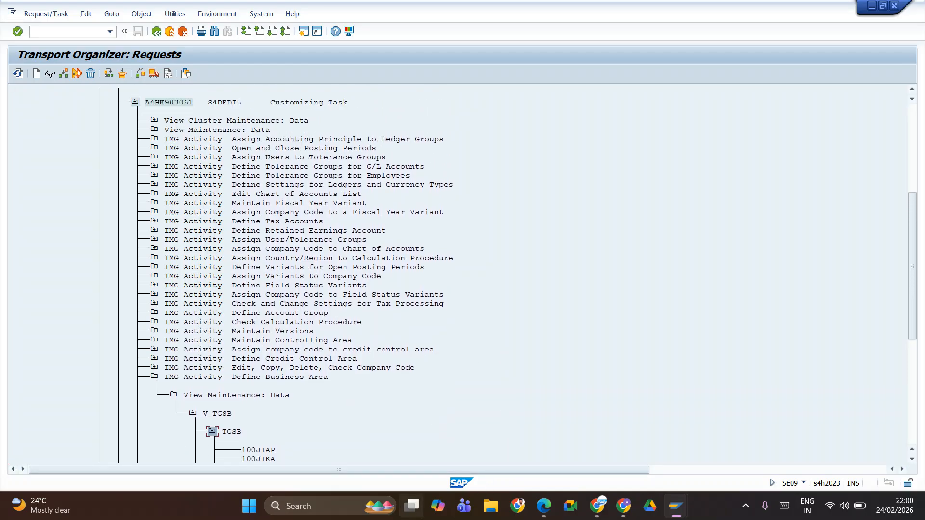
{"action": "scroll", "coordinate": [487, 398], "scroll_direction": "up", "scroll_amount": 2}
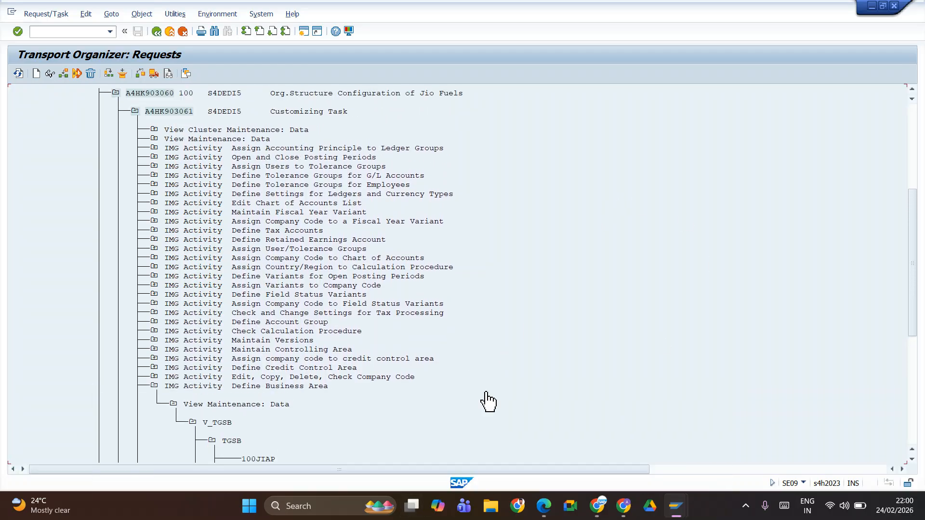
{"action": "scroll", "coordinate": [406, 253], "scroll_direction": "up", "scroll_amount": 3}
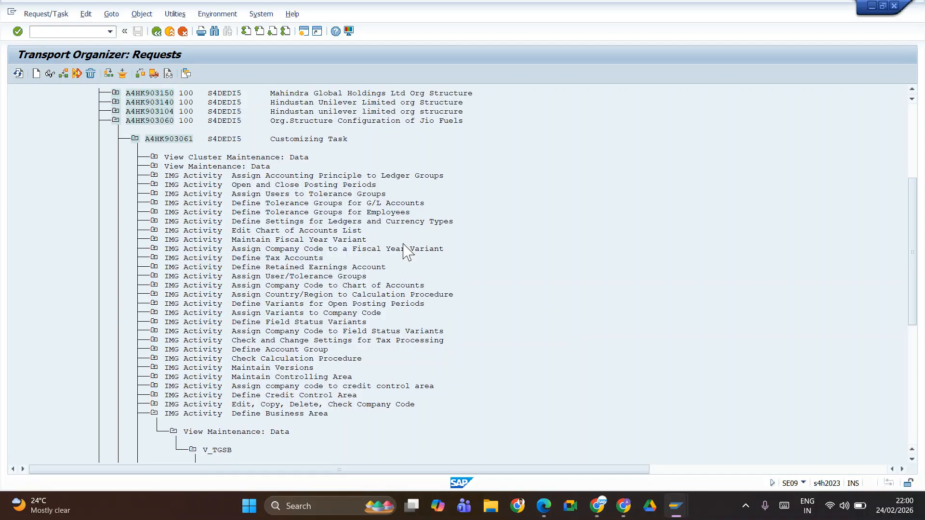
{"action": "scroll", "coordinate": [407, 253], "scroll_direction": "up", "scroll_amount": 4}
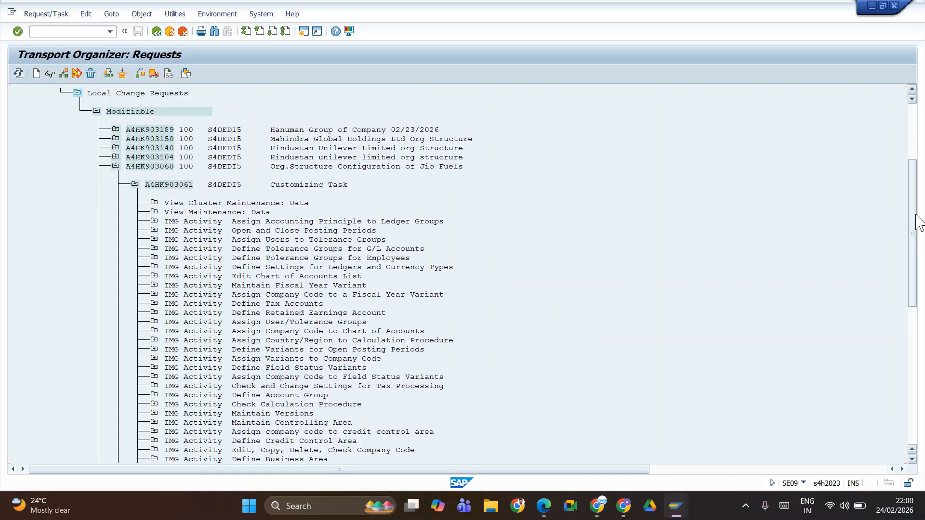
{"action": "left_click_drag", "start_coordinate": [916, 217], "coordinate": [915, 162]}
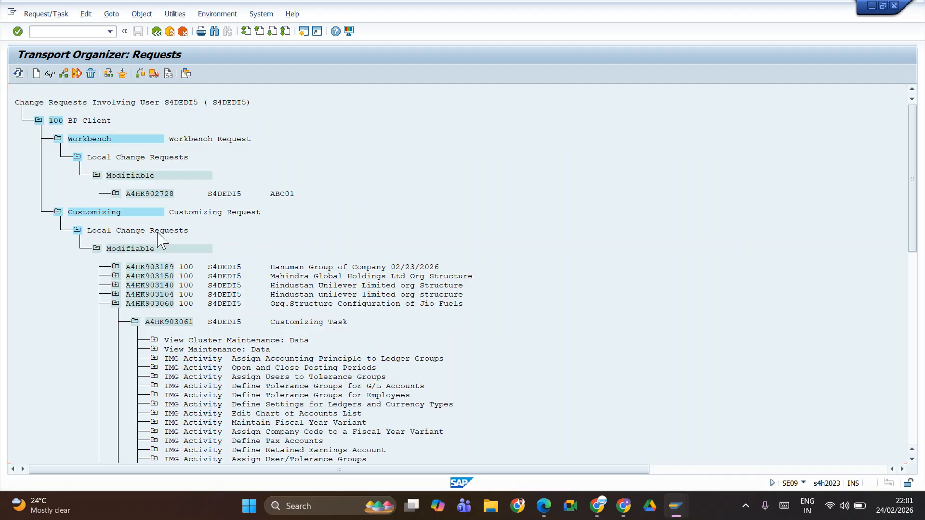
{"action": "left_click", "coordinate": [135, 321]}
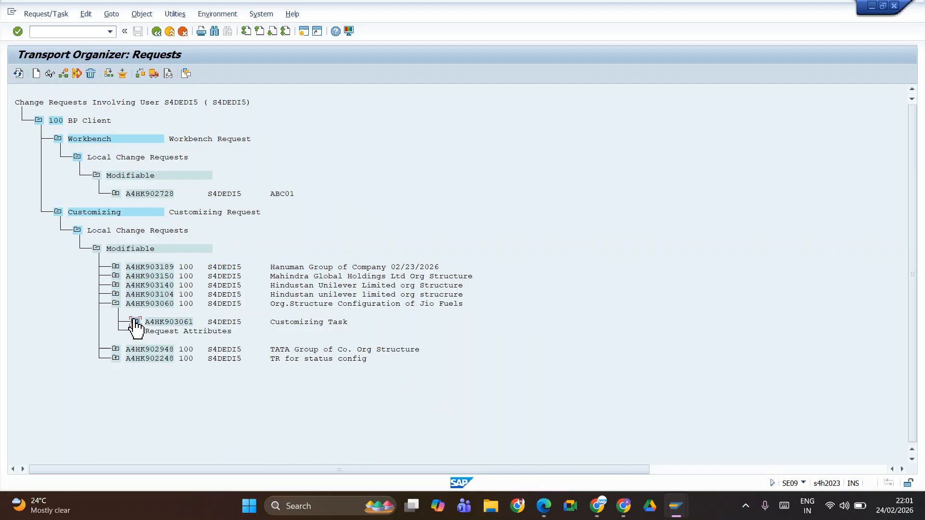
{"action": "left_click", "coordinate": [115, 303]}
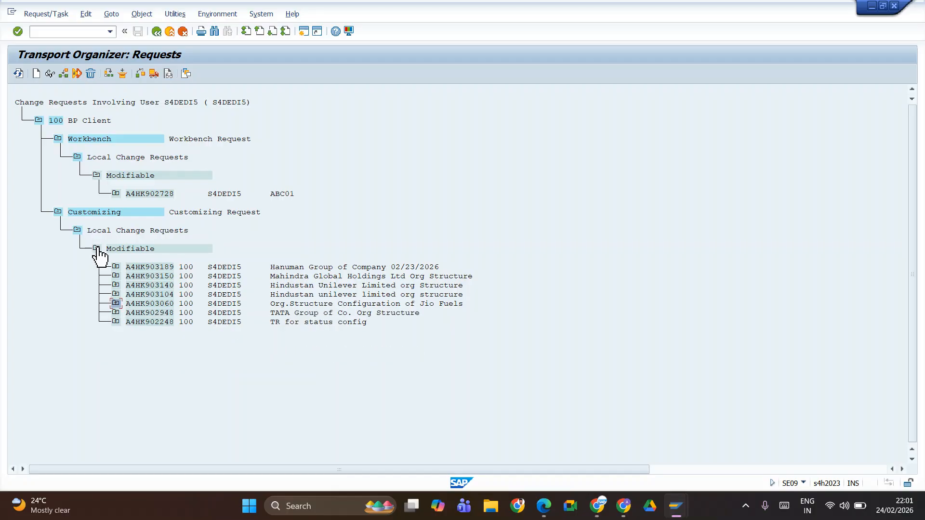
{"action": "left_click", "coordinate": [96, 249]}
{"action": "left_click", "coordinate": [77, 231]}
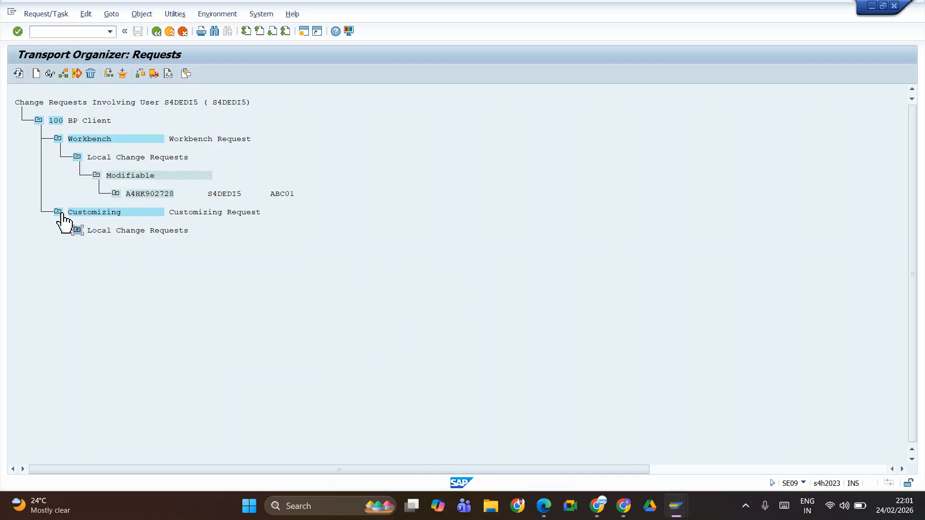
{"action": "left_click", "coordinate": [58, 212]}
{"action": "left_click", "coordinate": [156, 32]}
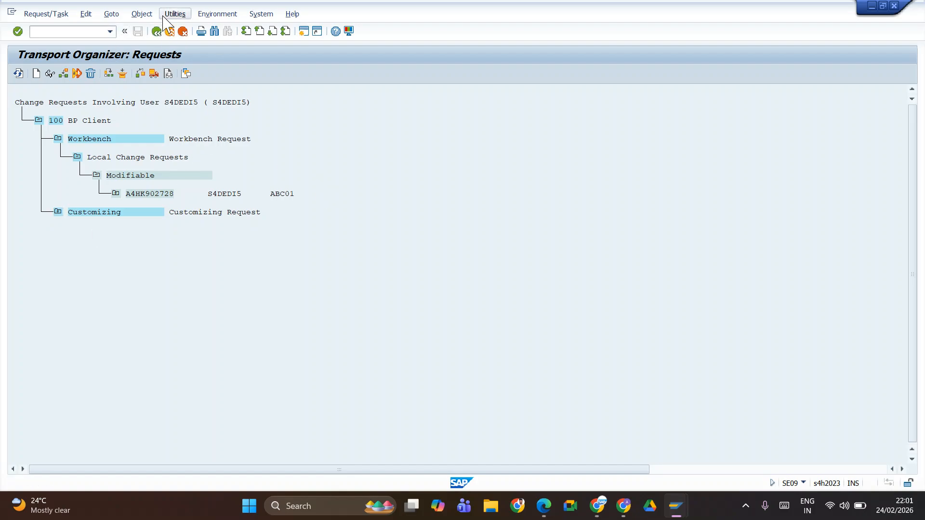
{"action": "left_click", "coordinate": [157, 31]}
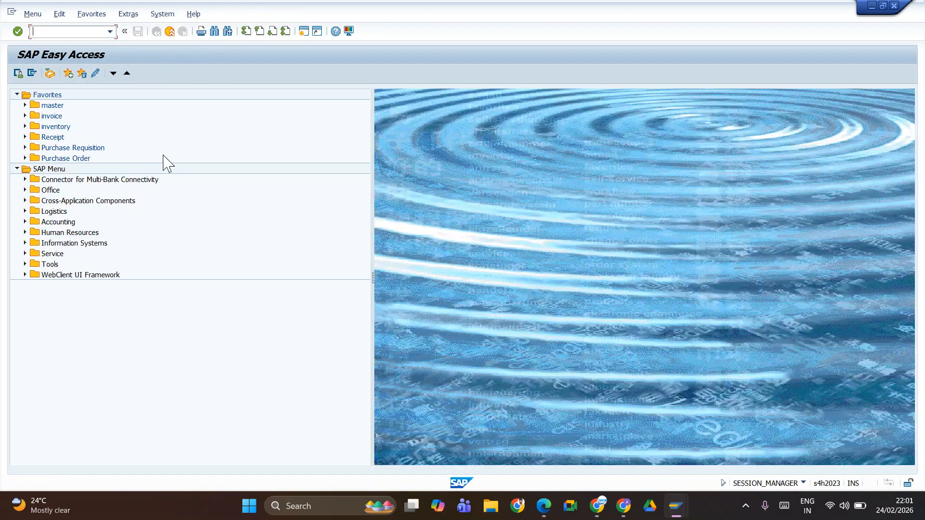
Step: Switch to the Google Meet call, check the in-call chat messages and close the chat
{"action": "key", "text": "alt+Tab"}
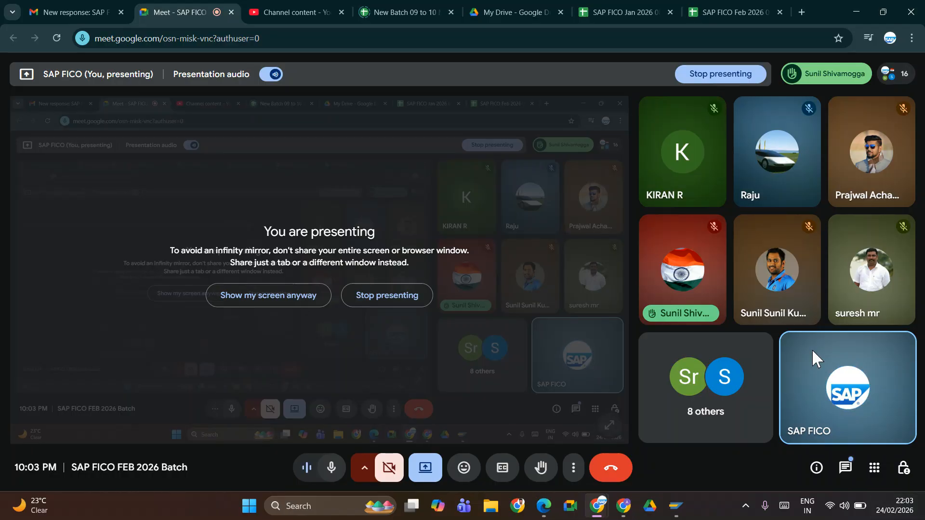
{"action": "left_click", "coordinate": [845, 470]}
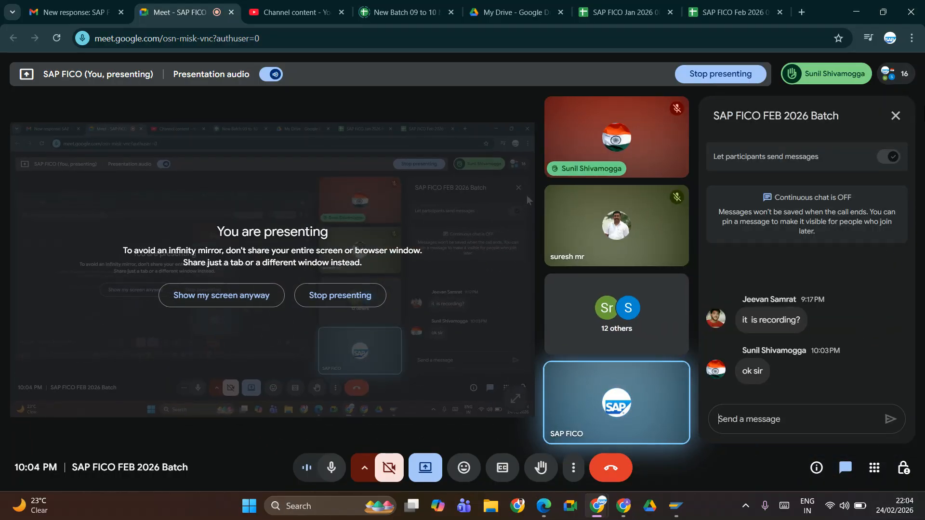
{"action": "left_click", "coordinate": [896, 116]}
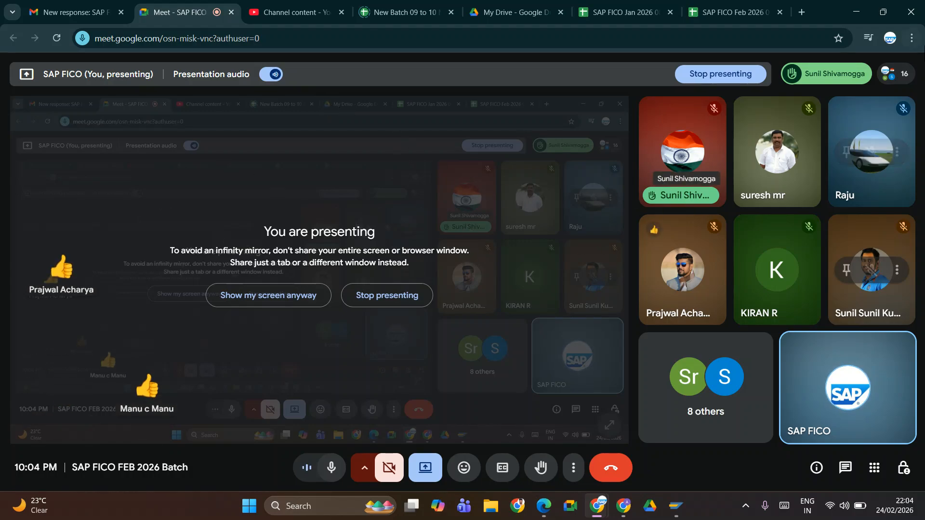
Step: Leave the Google Meet call and go through the open windows to switch to another one
{"action": "left_click", "coordinate": [615, 479]}
{"action": "key", "text": "alt+Tab"}
{"action": "key", "text": "Tab"}
{"action": "key", "text": "Tab"}
{"action": "key", "text": "Tab"}
{"action": "key", "text": "Tab"}
{"action": "key", "text": "Tab"}
{"action": "key", "text": "Tab"}
{"action": "key", "text": "Tab"}
{"action": "key", "text": "Tab"}
{"action": "key", "text": "Tab"}
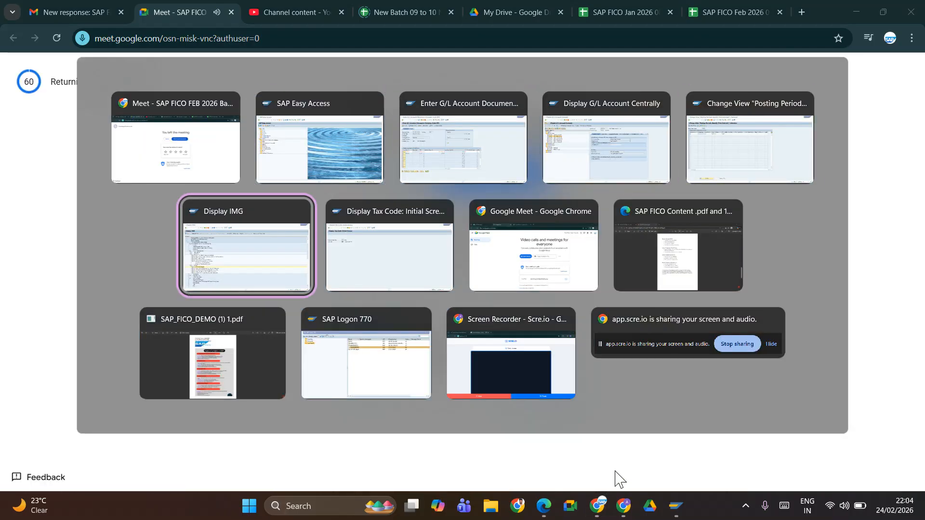